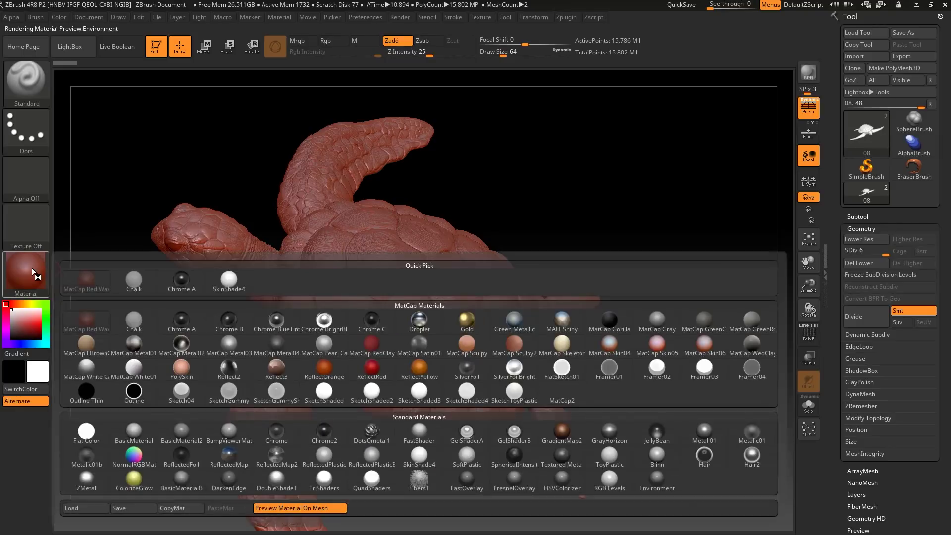
# - Apply the BasicMaterial2 material to the turtle and view its surface detail from the head and side
pyautogui.click(181, 434)
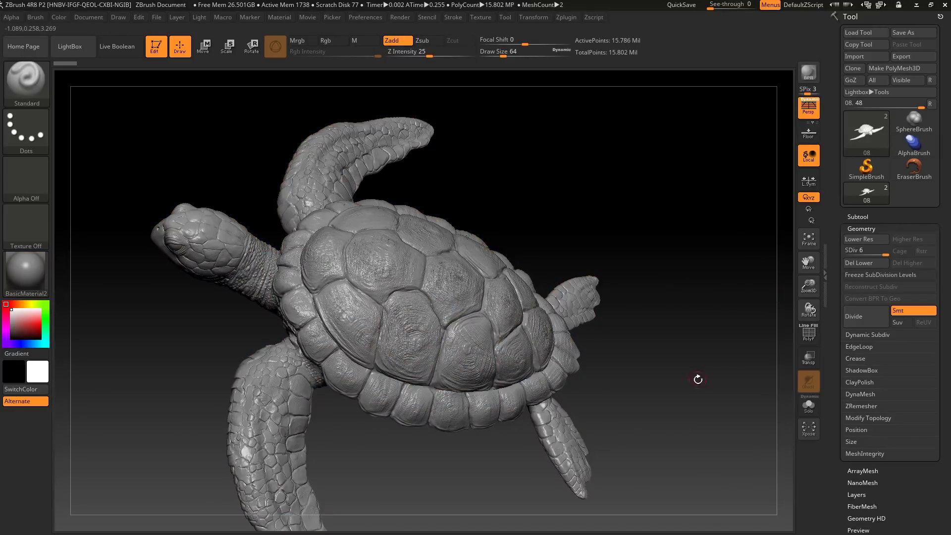
pyautogui.moveTo(698, 380); pyautogui.dragTo(77, 281)
pyautogui.click(30, 273)
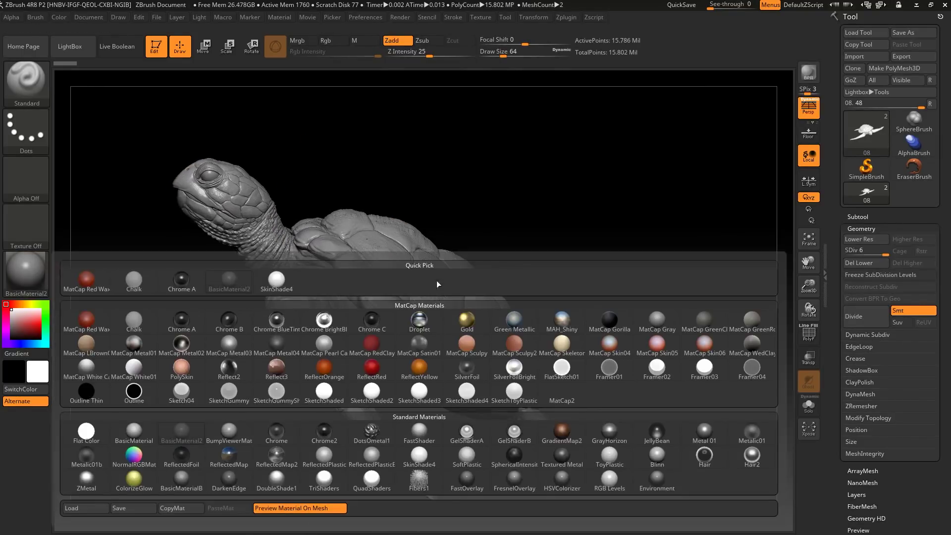
pyautogui.moveTo(514, 172); pyautogui.dragTo(582, 199)
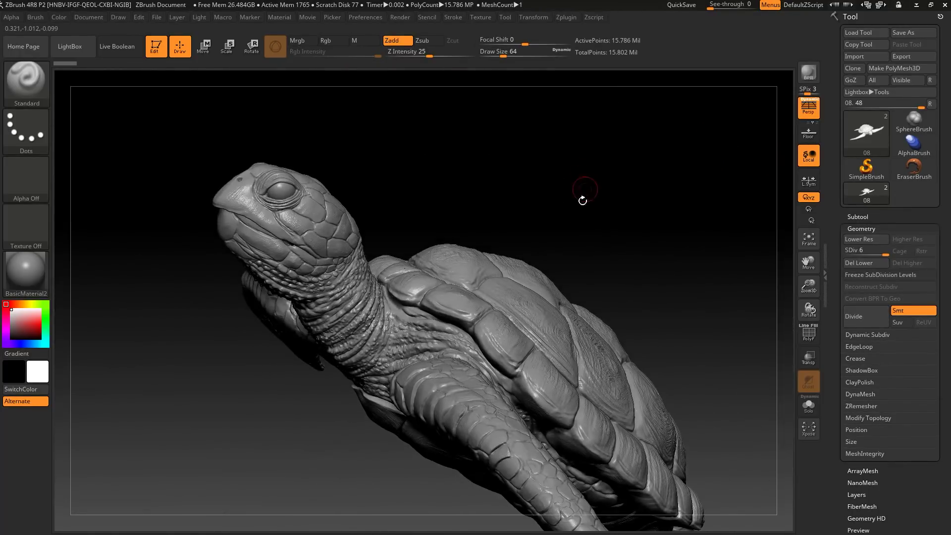
pyautogui.keyDown('alt'); pyautogui.moveTo(686, 234); pyautogui.dragTo(609, 153); pyautogui.keyUp('alt')
pyautogui.click(37, 266)
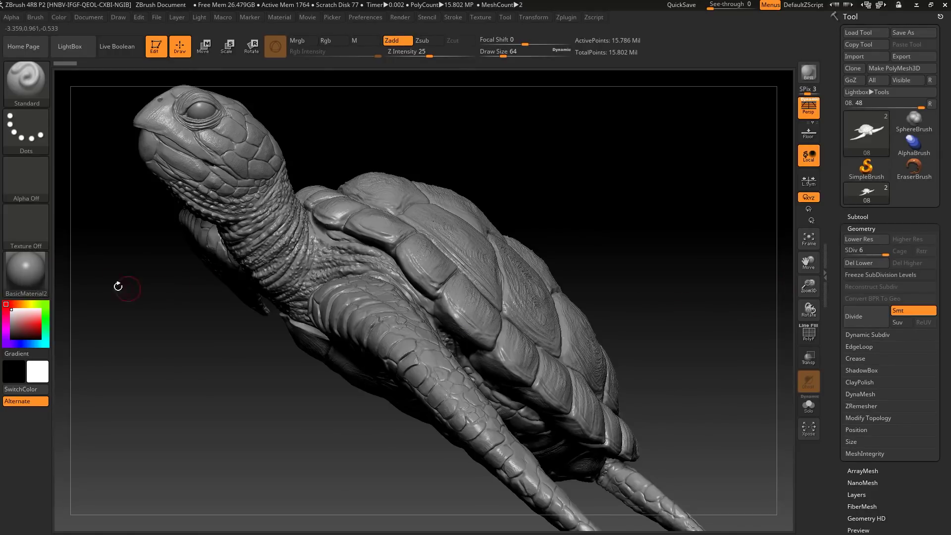
# - Preview two green MatCap materials and MatCap Skeleton on the turtle, and return to BasicMaterial2
pyautogui.click(26, 272)
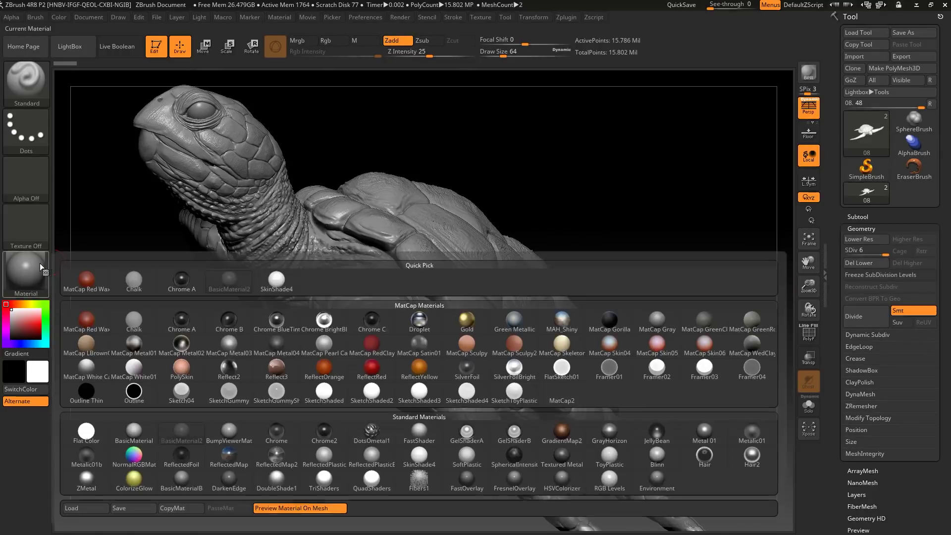
pyautogui.click(755, 316)
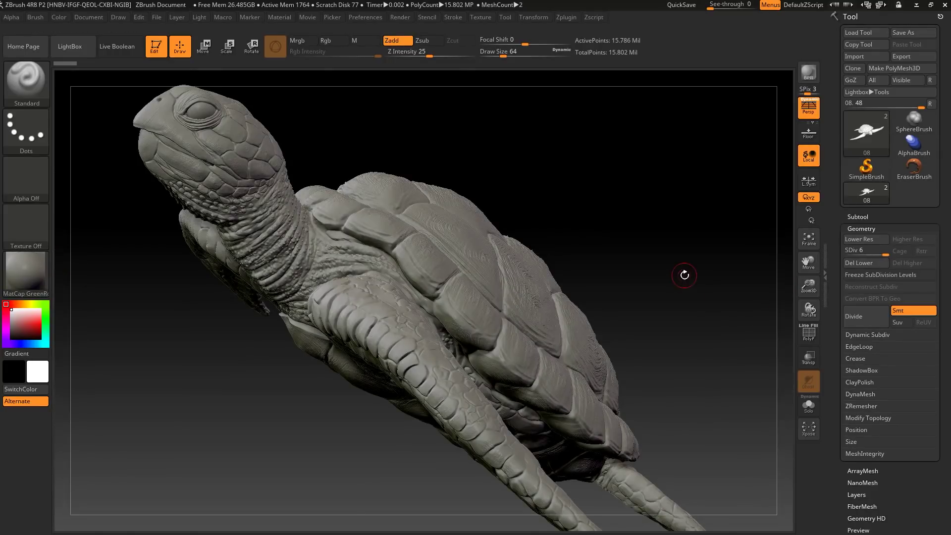
pyautogui.moveTo(684, 272); pyautogui.dragTo(216, 297)
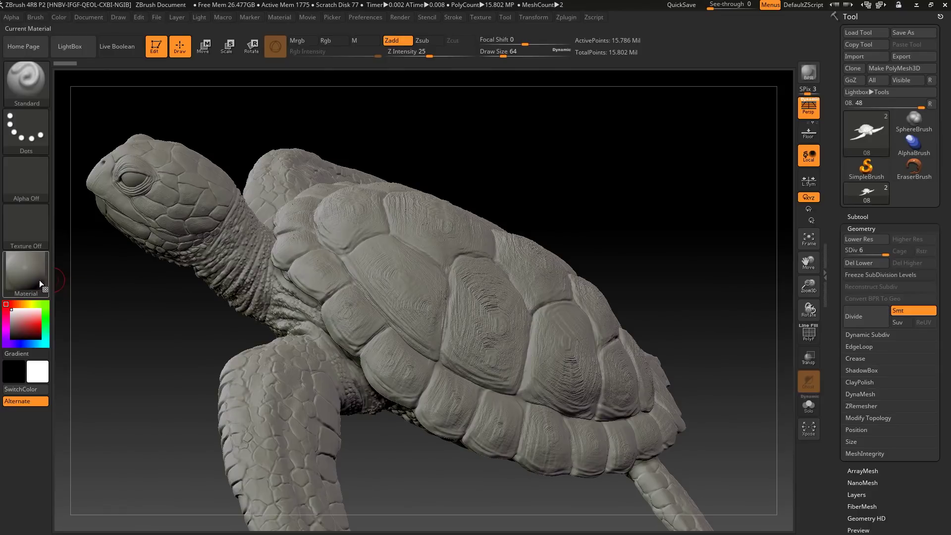
pyautogui.click(26, 272)
pyautogui.click(707, 324)
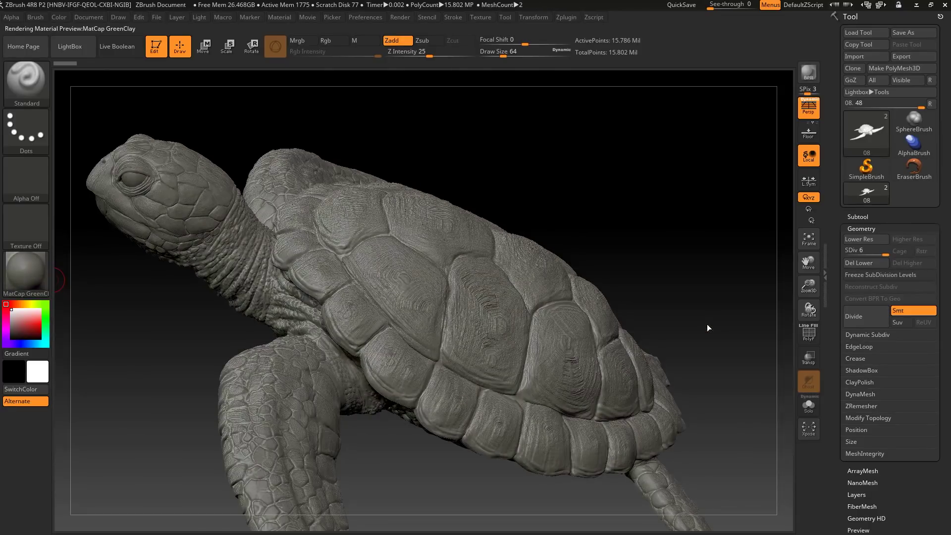
pyautogui.click(35, 269)
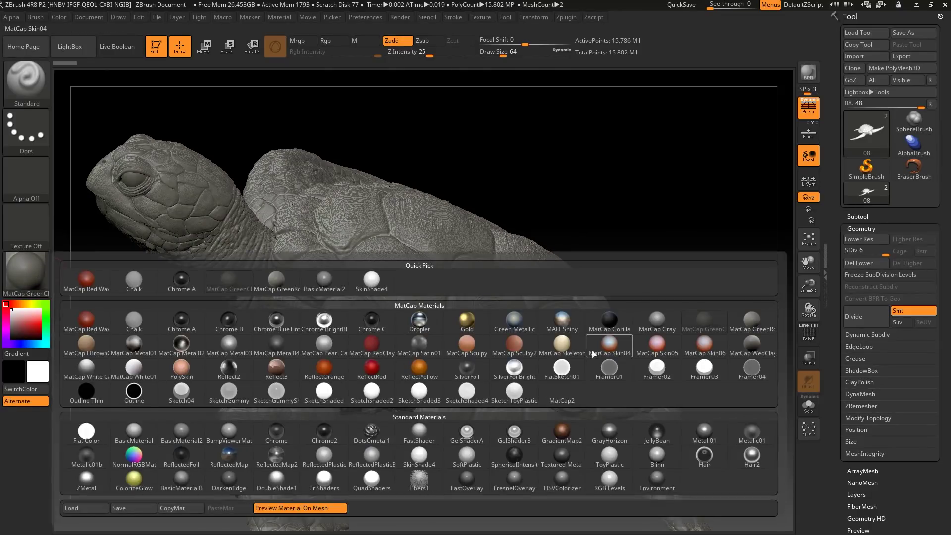
pyautogui.click(562, 343)
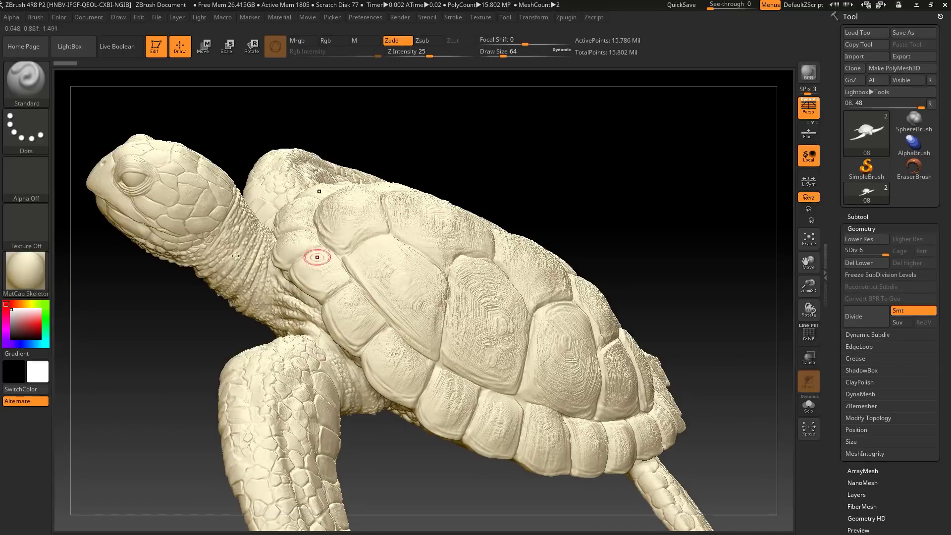
pyautogui.click(39, 272)
pyautogui.click(186, 434)
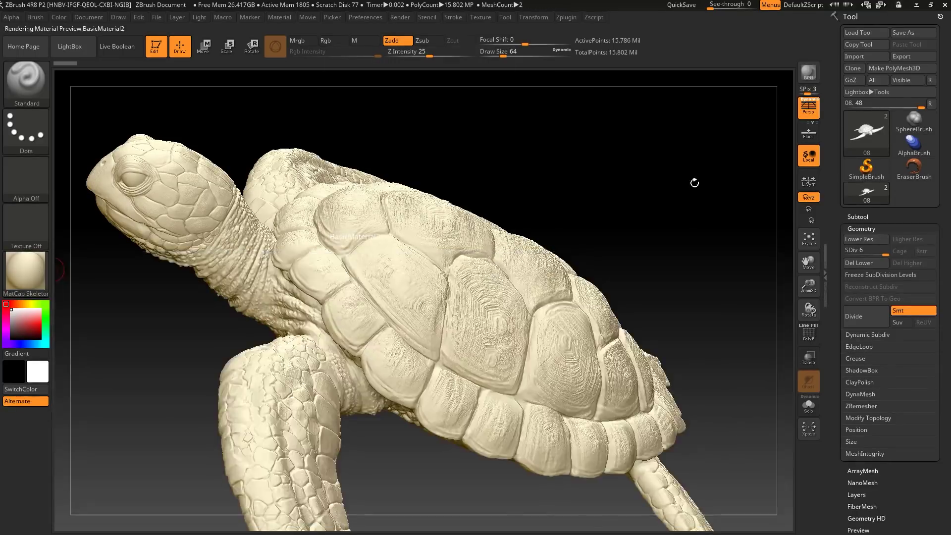
# - Lower the turtle's subdivision level to 4
pyautogui.moveTo(684, 208); pyautogui.dragTo(689, 248)
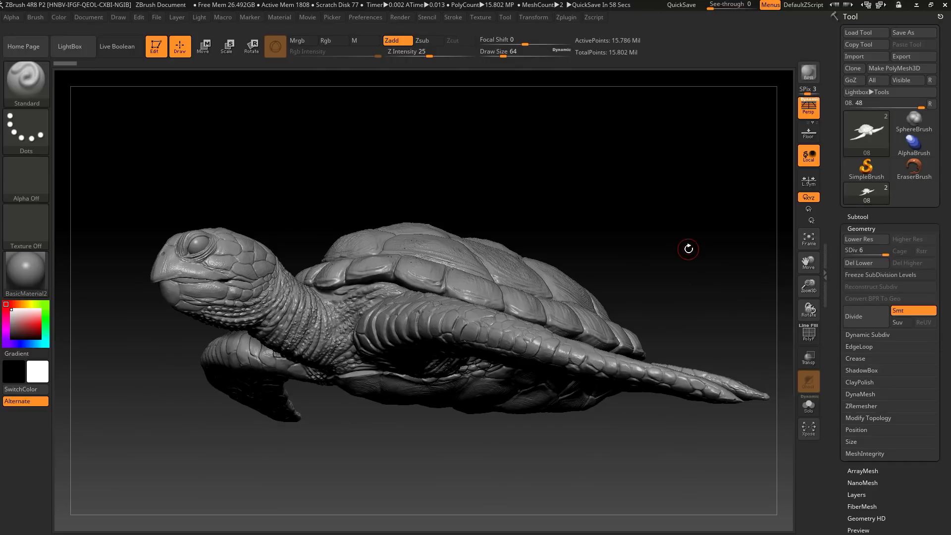
pyautogui.moveTo(689, 249); pyautogui.dragTo(697, 246)
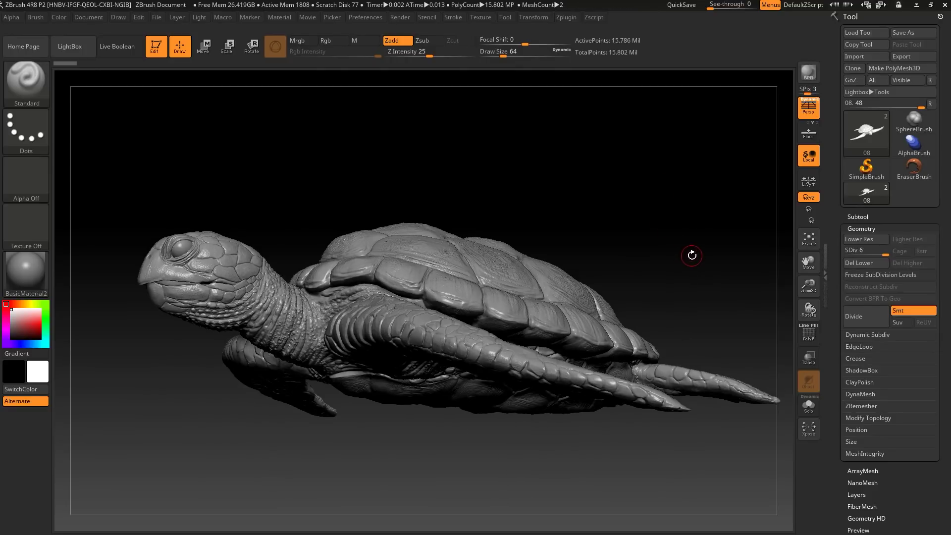
pyautogui.moveTo(680, 227)
pyautogui.mouseDown()
pyautogui.moveTo(685, 278)
pyautogui.moveTo(684, 215)
pyautogui.moveTo(700, 240)
pyautogui.moveTo(682, 218)
pyautogui.moveTo(664, 228)
pyautogui.mouseUp()
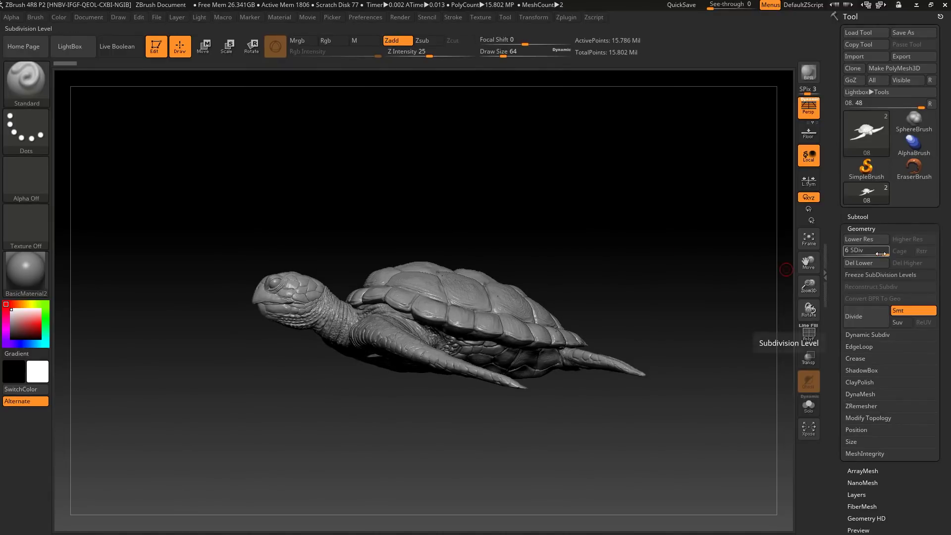
pyautogui.moveTo(887, 253); pyautogui.dragTo(879, 254)
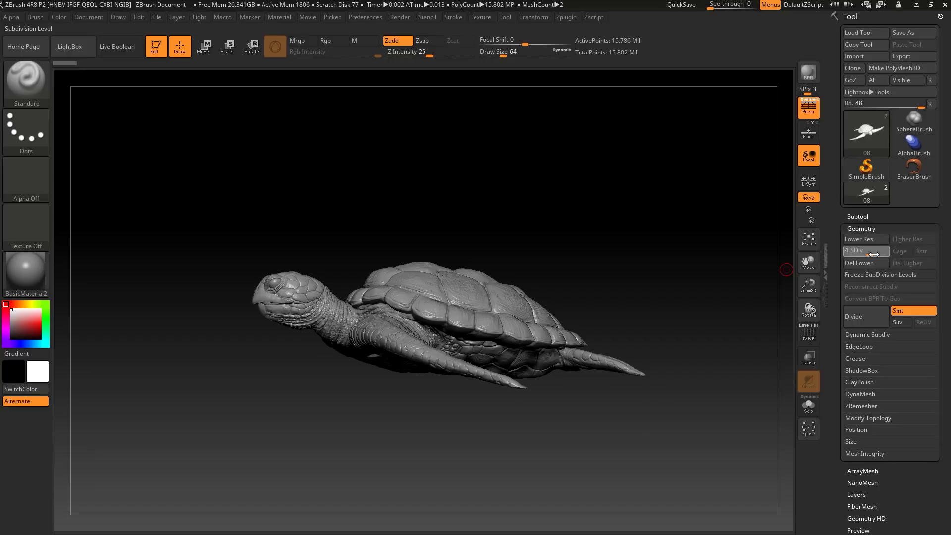
pyautogui.moveTo(676, 372); pyautogui.dragTo(681, 371)
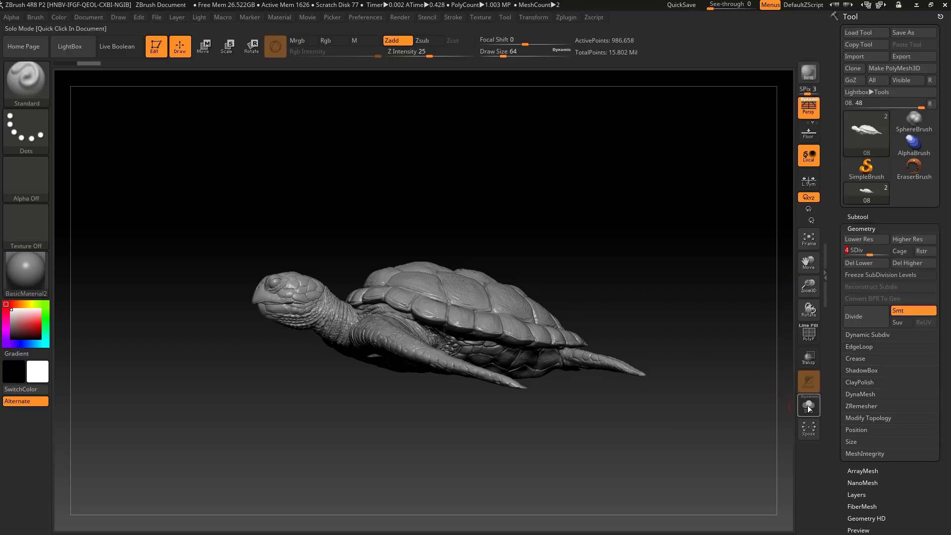
# - Open the ZRemesher settings for the turtle and set the Target Polygons Count to 1
pyautogui.moveTo(945, 404); pyautogui.dragTo(947, 383)
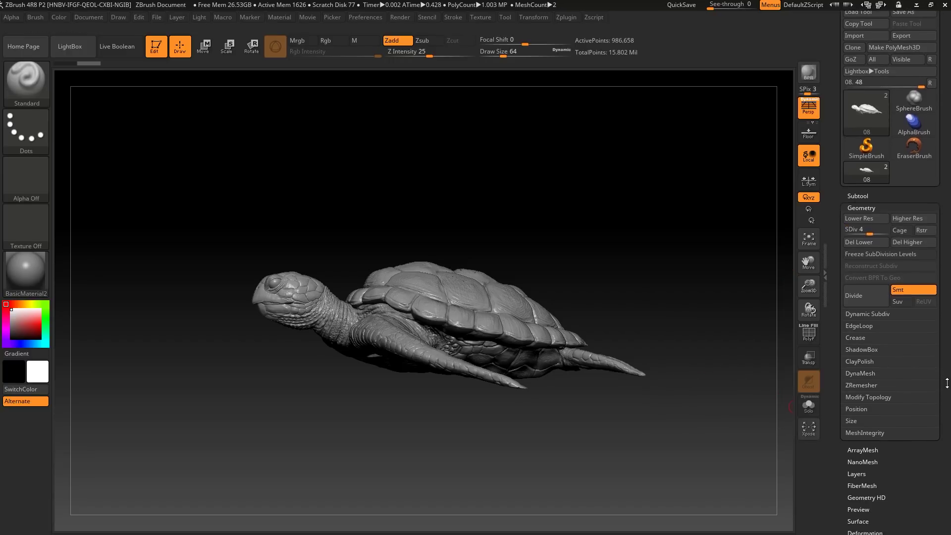
pyautogui.click(864, 386)
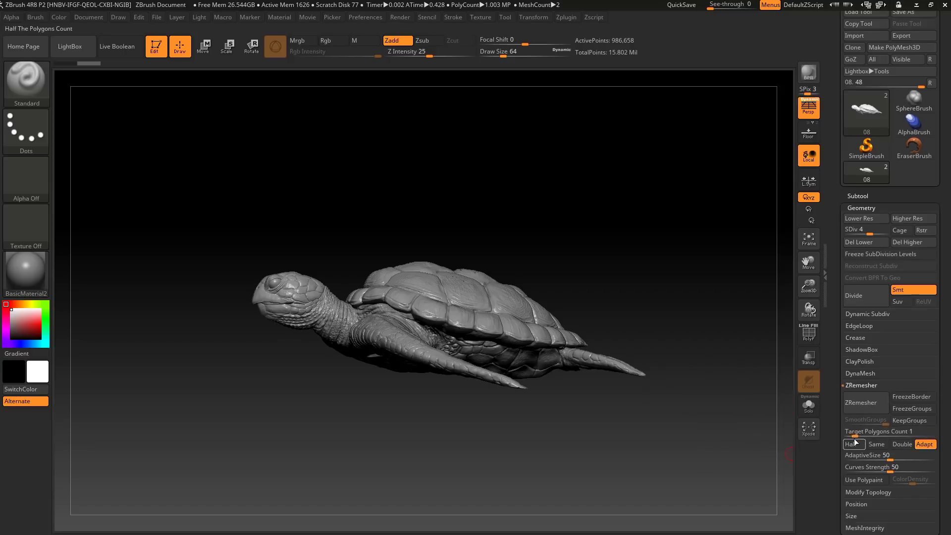
pyautogui.moveTo(853, 435); pyautogui.dragTo(863, 435)
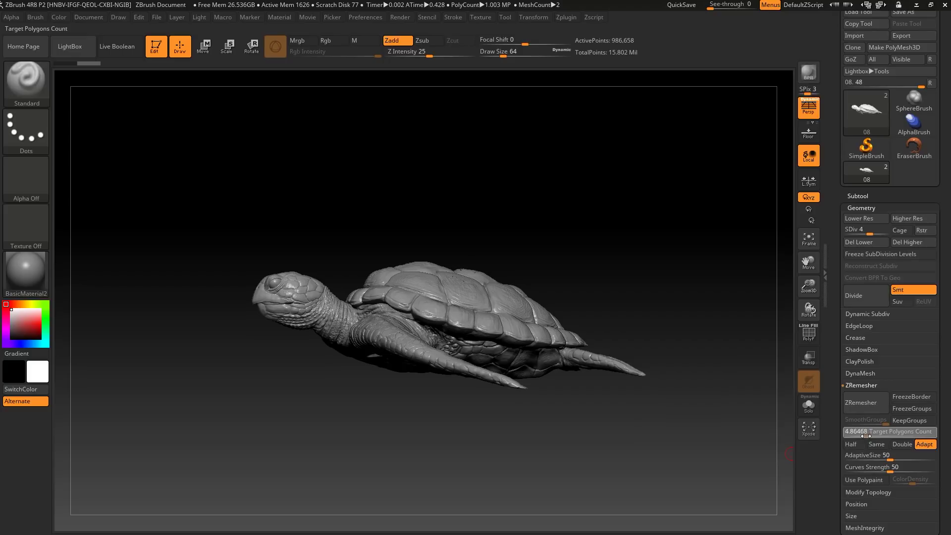
pyautogui.click(866, 436)
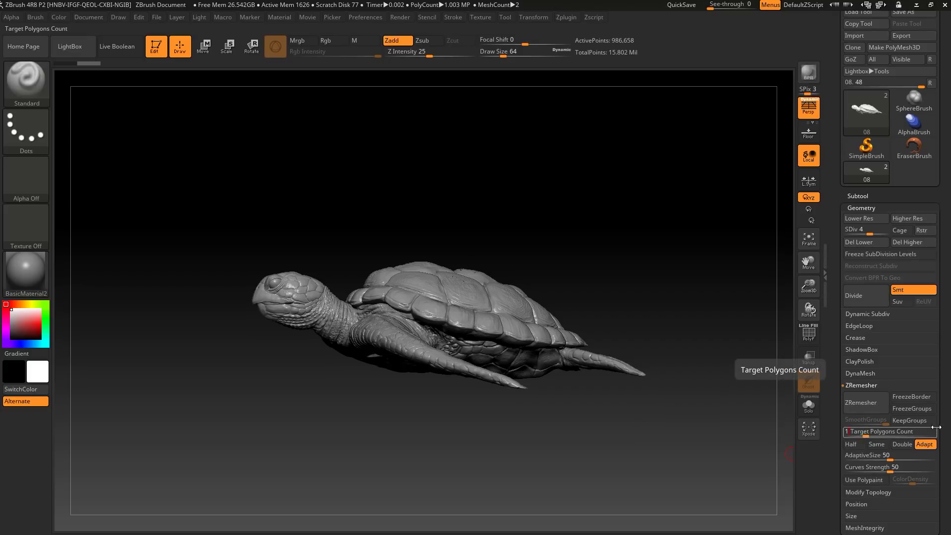
pyautogui.moveTo(945, 429); pyautogui.dragTo(944, 409)
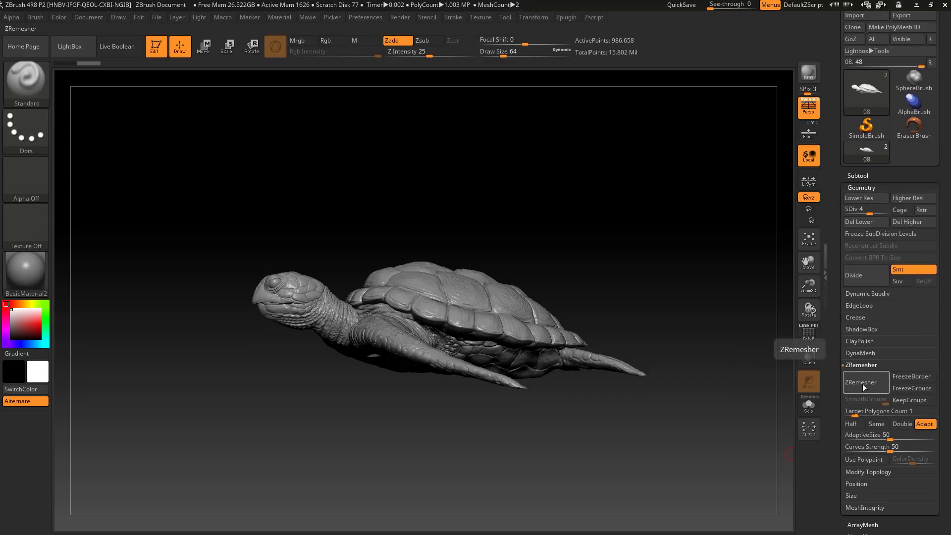
# - Duplicate the turtle subtool and hide both the original turtle and the eye spheres
pyautogui.click(862, 175)
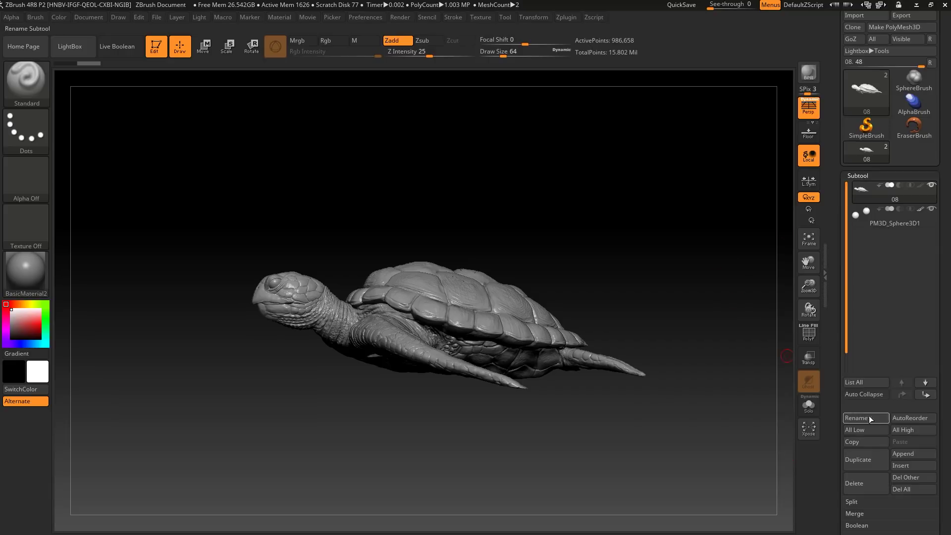
pyautogui.click(859, 460)
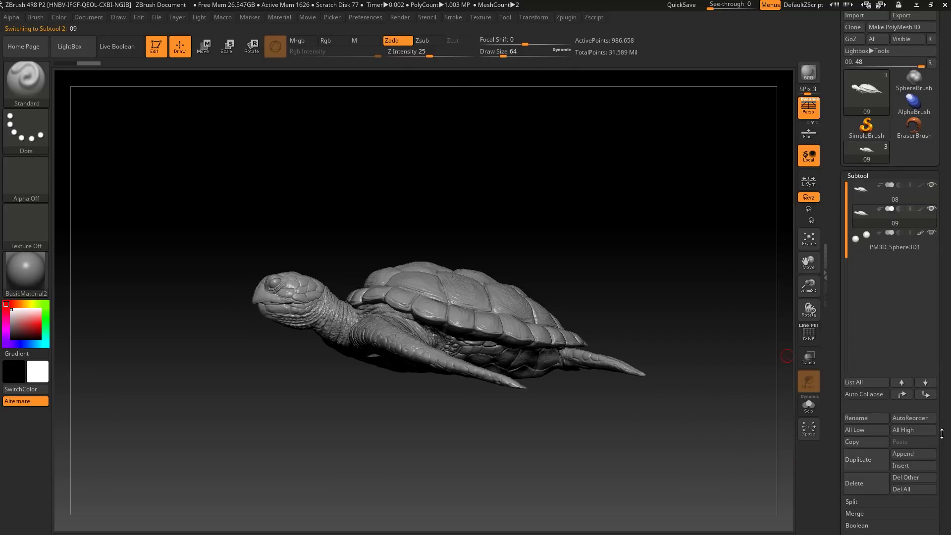
pyautogui.scroll(-2, 942, 434)
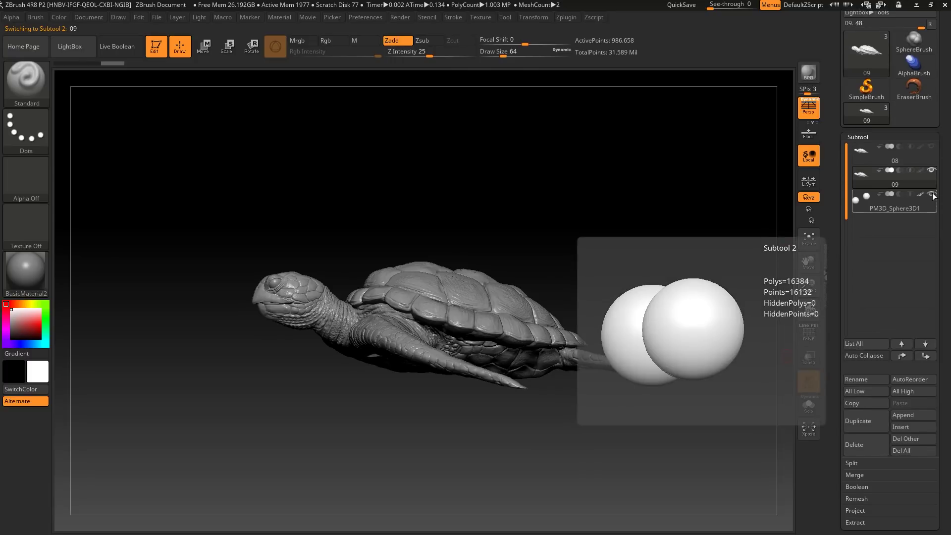
pyautogui.click(933, 195)
# - Run ZRemesher on the duplicated turtle with the Target Polygons Count at 1
pyautogui.scroll(-5, 942, 206)
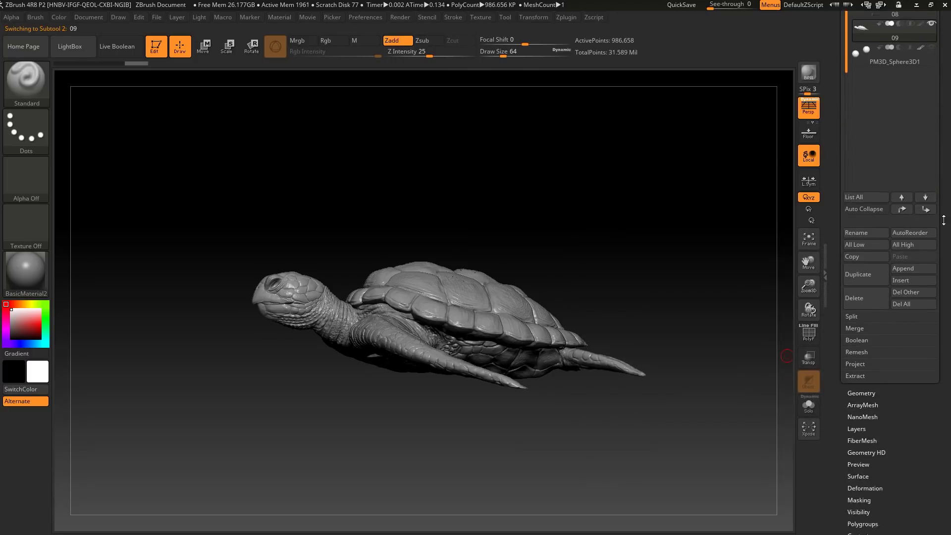
pyautogui.click(871, 320)
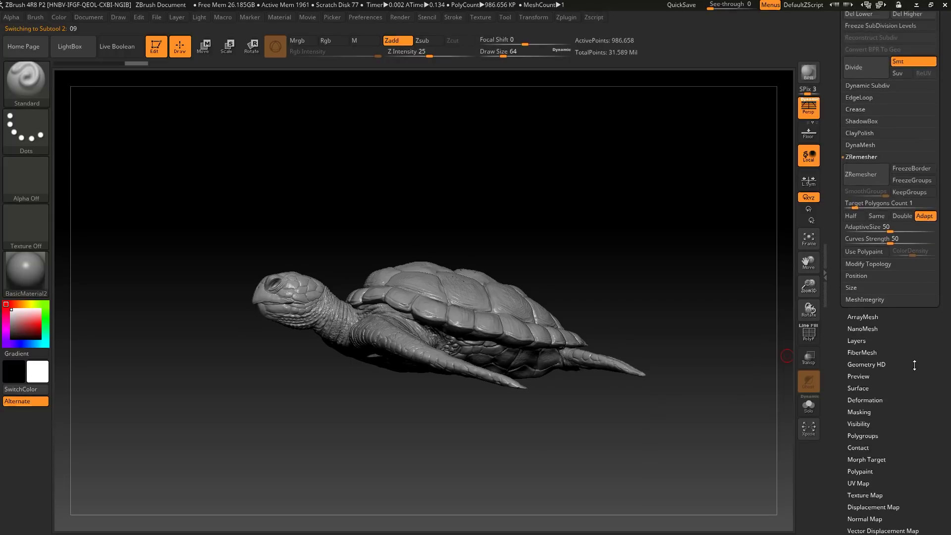
pyautogui.click(868, 186)
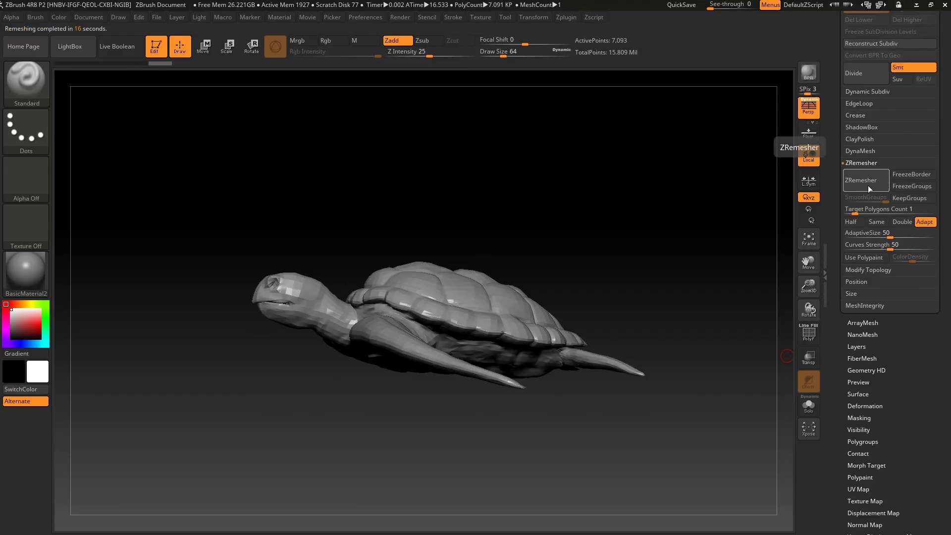
# - Examine the remeshed turtle's overall shape and check its polygon count
pyautogui.moveTo(525, 235); pyautogui.dragTo(562, 282)
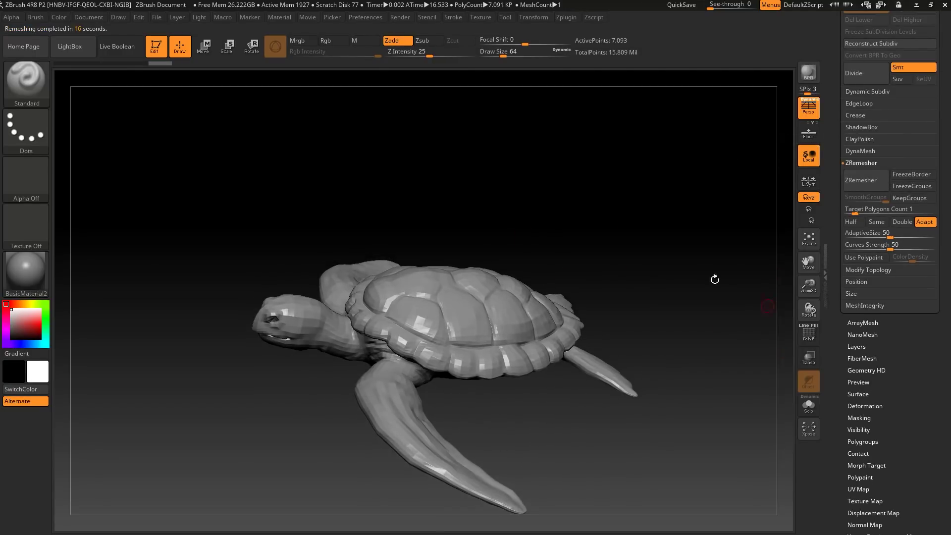
pyautogui.moveTo(716, 278); pyautogui.dragTo(647, 261)
pyautogui.scroll(5, 903, 315)
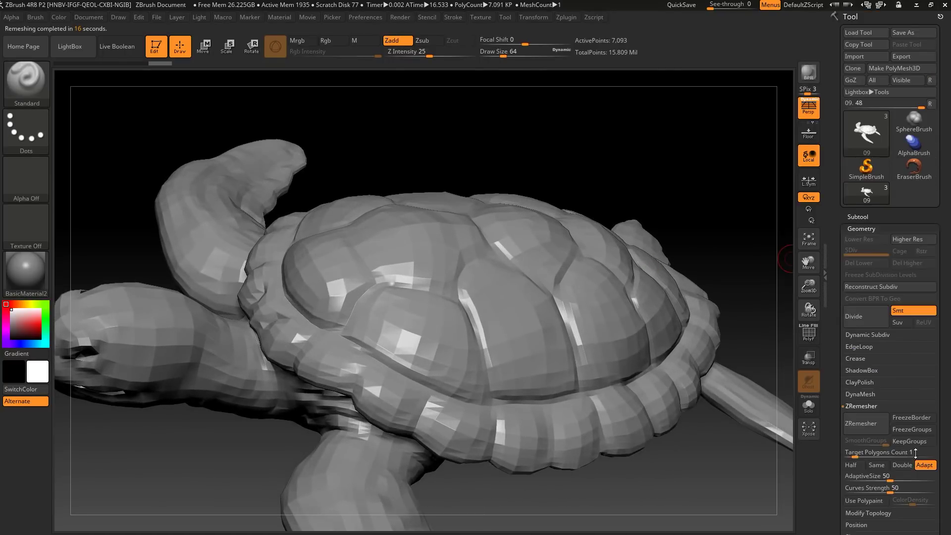
pyautogui.moveTo(865, 134)
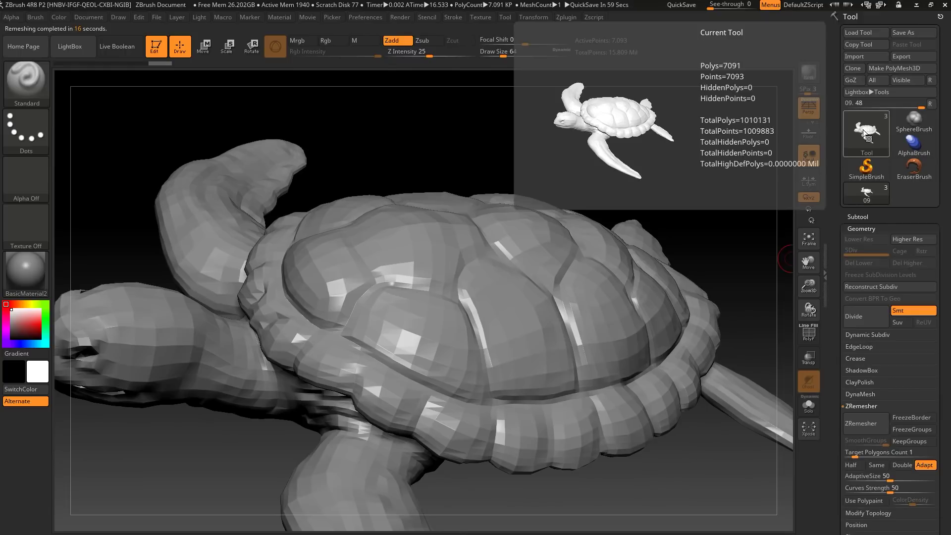
pyautogui.moveTo(724, 237); pyautogui.dragTo(796, 278)
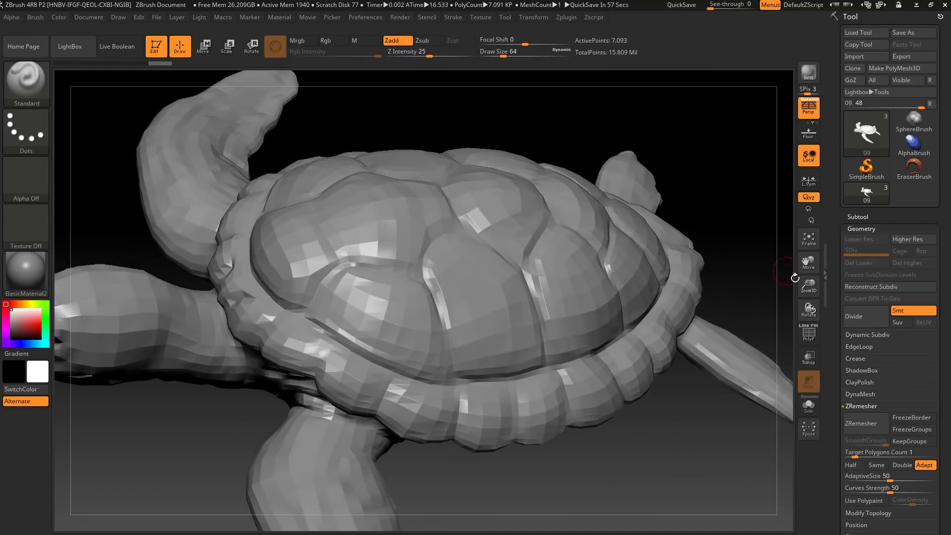
# - Turn on the PolyFrame wireframe and inspect the remeshed topology across the turtle's shell, belly and flippers
pyautogui.click(808, 337)
pyautogui.moveTo(722, 230); pyautogui.dragTo(763, 340)
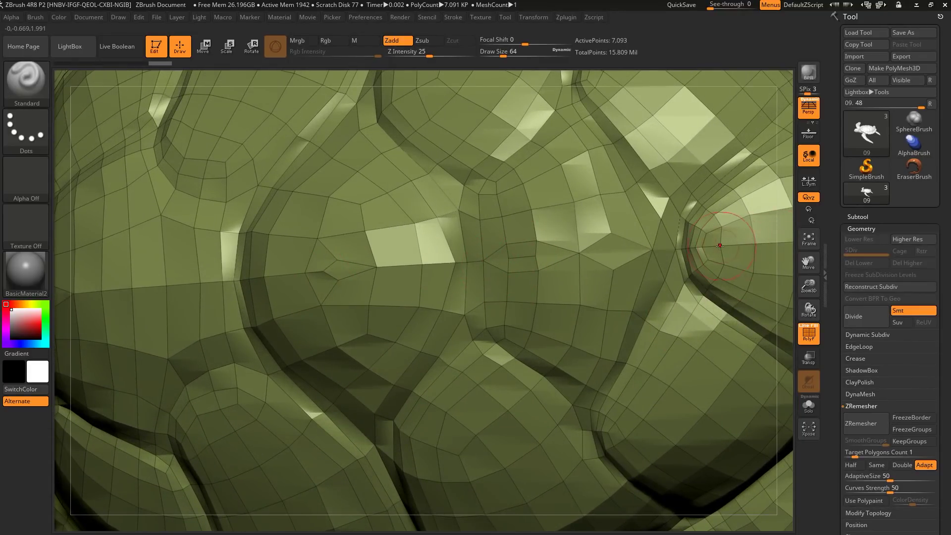
pyautogui.keyDown('shift'); pyautogui.moveTo(704, 239); pyautogui.dragTo(705, 261); pyautogui.keyUp('shift')
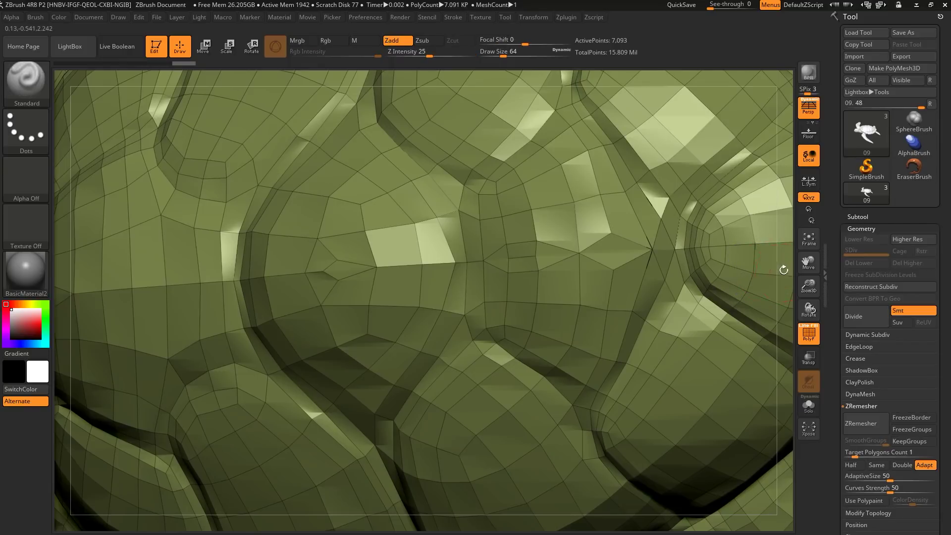
pyautogui.keyDown('alt'); pyautogui.moveTo(784, 270); pyautogui.dragTo(737, 226); pyautogui.keyUp('alt')
pyautogui.moveTo(763, 104); pyautogui.dragTo(577, 246)
pyautogui.moveTo(362, 228); pyautogui.dragTo(509, 210)
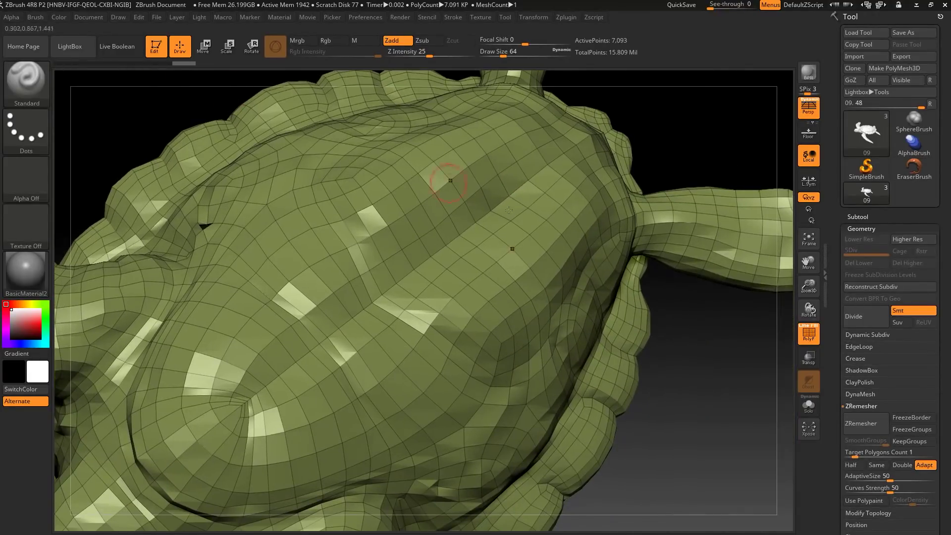
pyautogui.moveTo(696, 359); pyautogui.dragTo(245, 307)
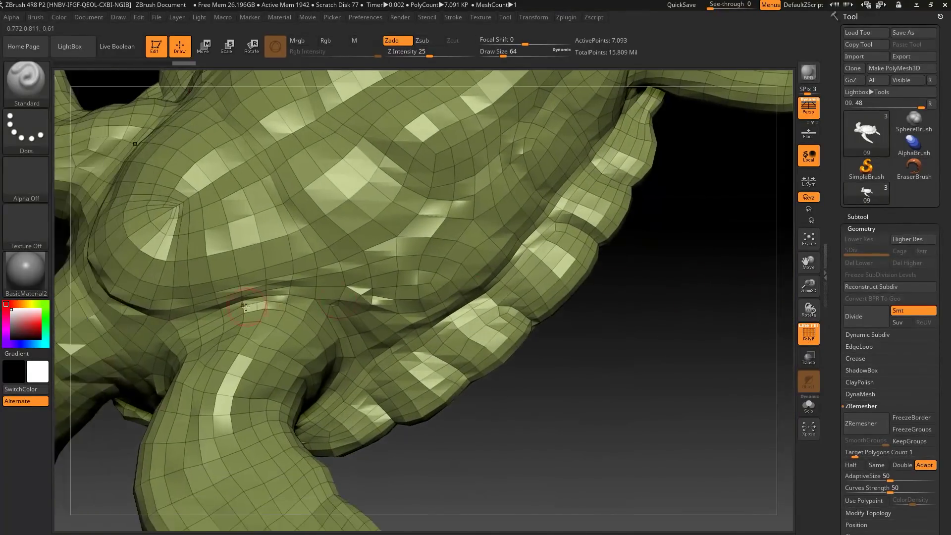
# - Smooth the pinched polygons beside the flipper base, and inspect the remeshed topology around the belly, neck, head and shell
pyautogui.press('shift')
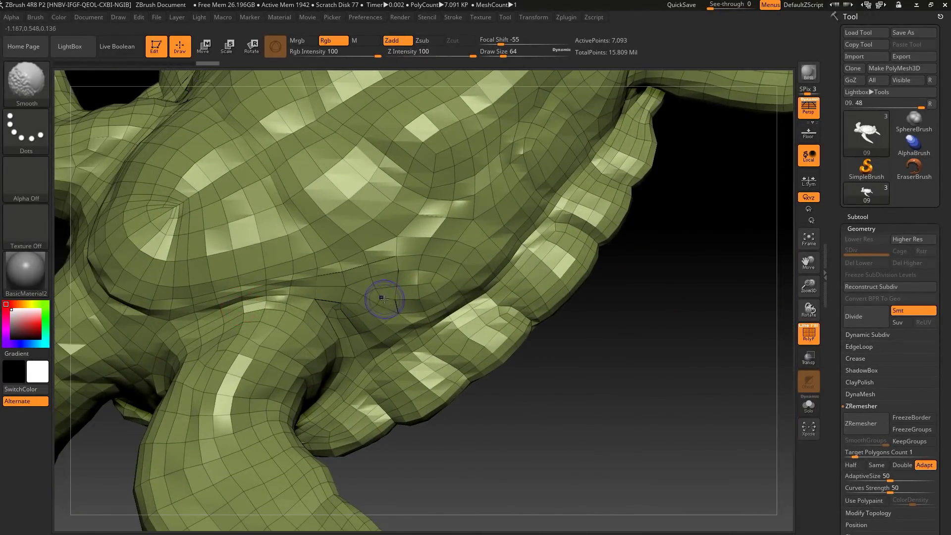
pyautogui.moveTo(600, 340); pyautogui.dragTo(609, 371)
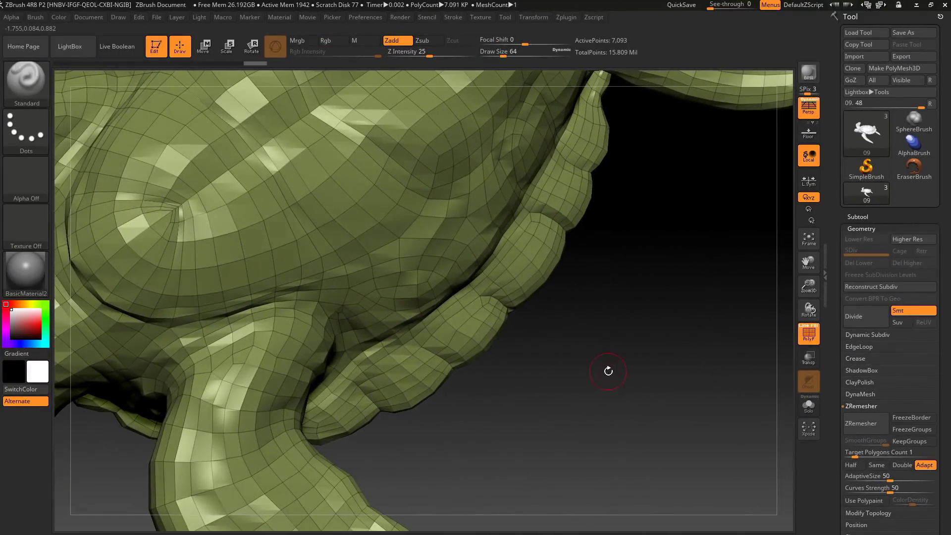
pyautogui.moveTo(519, 439)
pyautogui.mouseDown()
pyautogui.moveTo(624, 443)
pyautogui.moveTo(434, 279)
pyautogui.mouseUp()
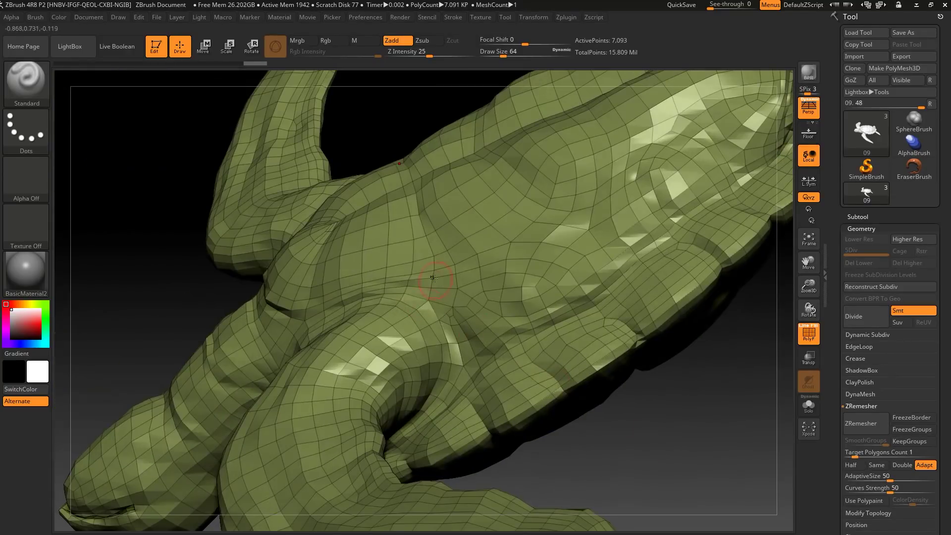
pyautogui.moveTo(731, 385); pyautogui.dragTo(687, 366)
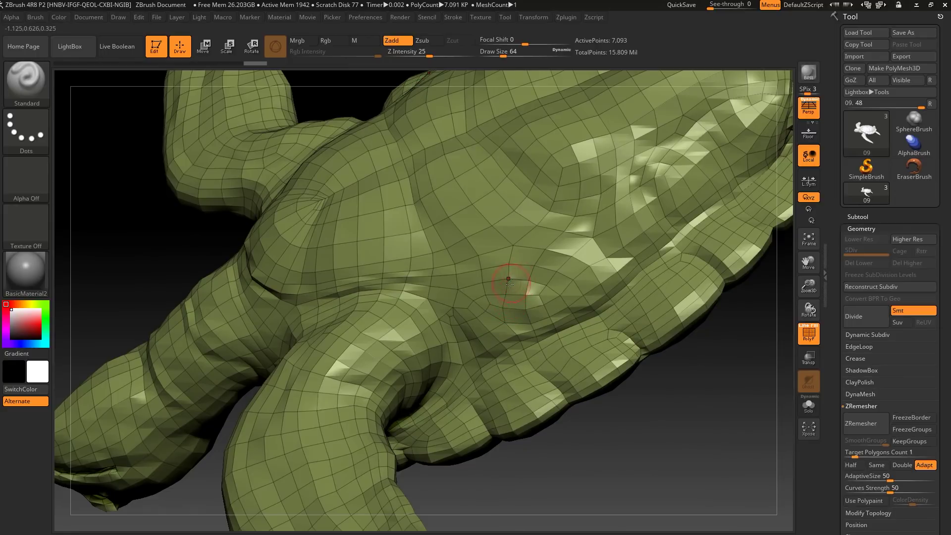
pyautogui.moveTo(726, 412)
pyautogui.mouseDown()
pyautogui.moveTo(716, 449)
pyautogui.moveTo(680, 462)
pyautogui.moveTo(679, 392)
pyautogui.moveTo(643, 366)
pyautogui.moveTo(661, 428)
pyautogui.moveTo(649, 448)
pyautogui.moveTo(639, 436)
pyautogui.moveTo(550, 424)
pyautogui.moveTo(471, 430)
pyautogui.moveTo(491, 438)
pyautogui.moveTo(231, 441)
pyautogui.moveTo(319, 456)
pyautogui.moveTo(314, 399)
pyautogui.moveTo(234, 286)
pyautogui.mouseUp()
pyautogui.moveTo(317, 404); pyautogui.dragTo(342, 449)
pyautogui.moveTo(261, 434); pyautogui.dragTo(668, 317)
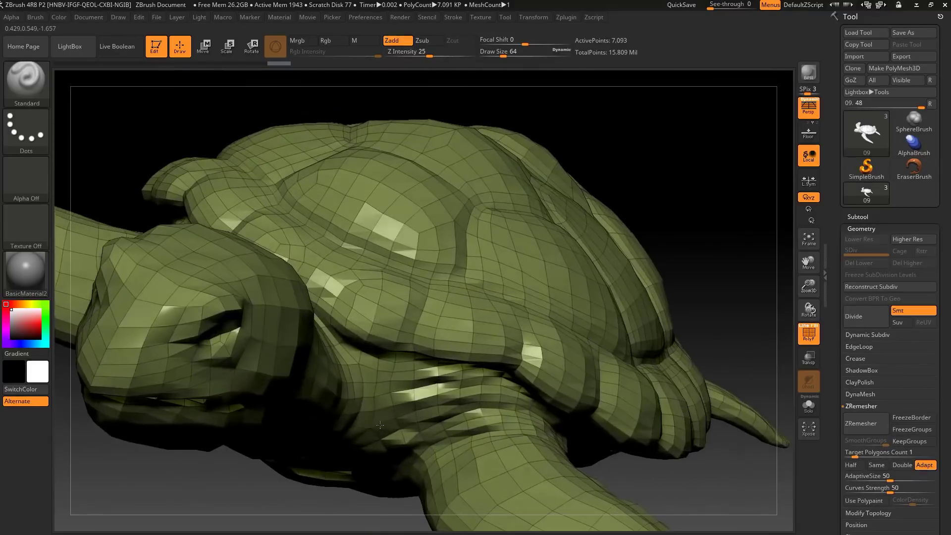
pyautogui.keyDown('alt'); pyautogui.moveTo(729, 291); pyautogui.dragTo(697, 271); pyautogui.keyUp('alt')
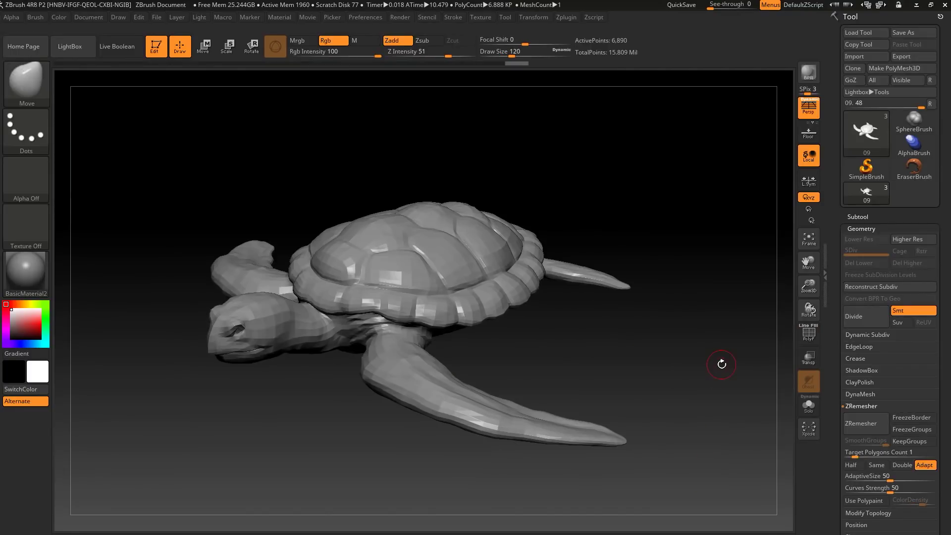
# - Export the low-poly turtle to the Desktop in OBJ format, with a file name beginning with "low poly"
pyautogui.moveTo(721, 364)
pyautogui.mouseDown()
pyautogui.moveTo(716, 401)
pyautogui.moveTo(708, 372)
pyautogui.mouseUp()
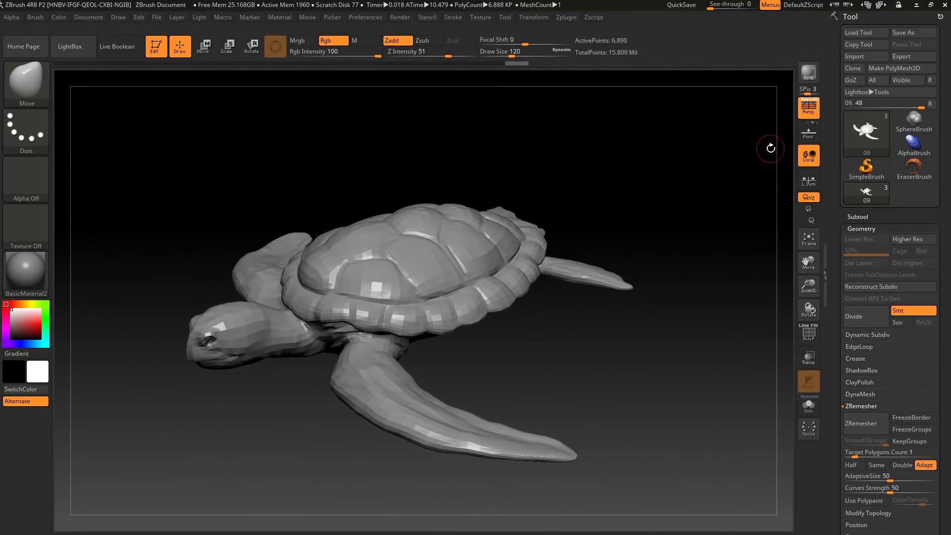
pyautogui.click(902, 56)
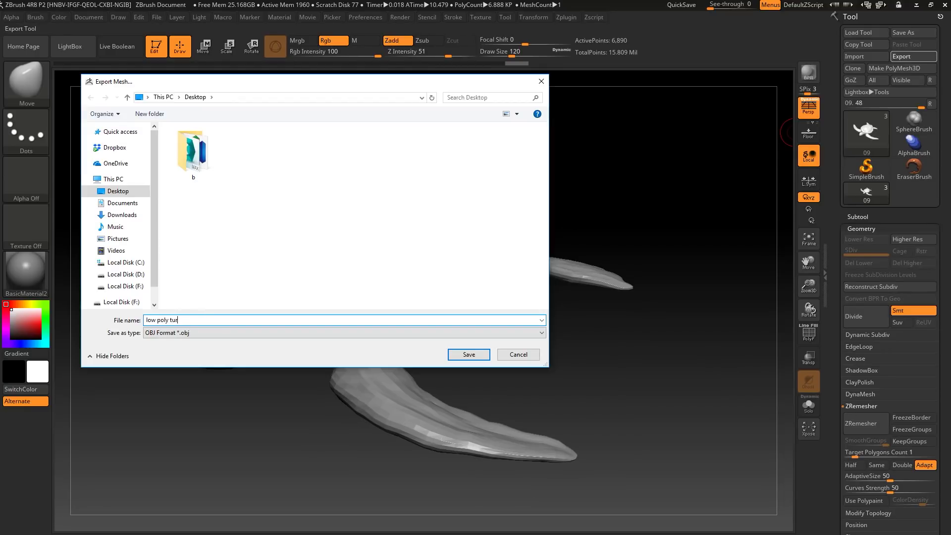
pyautogui.press('Return')
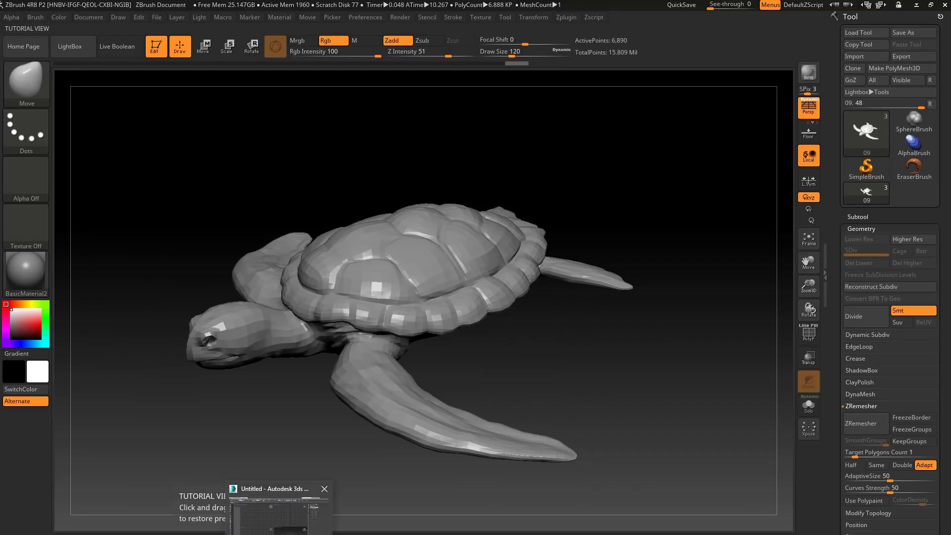
# - Switch to 3ds Max, maximize the Perspective view and import the low-poly turtle OBJ from the Desktop
pyautogui.click(280, 520)
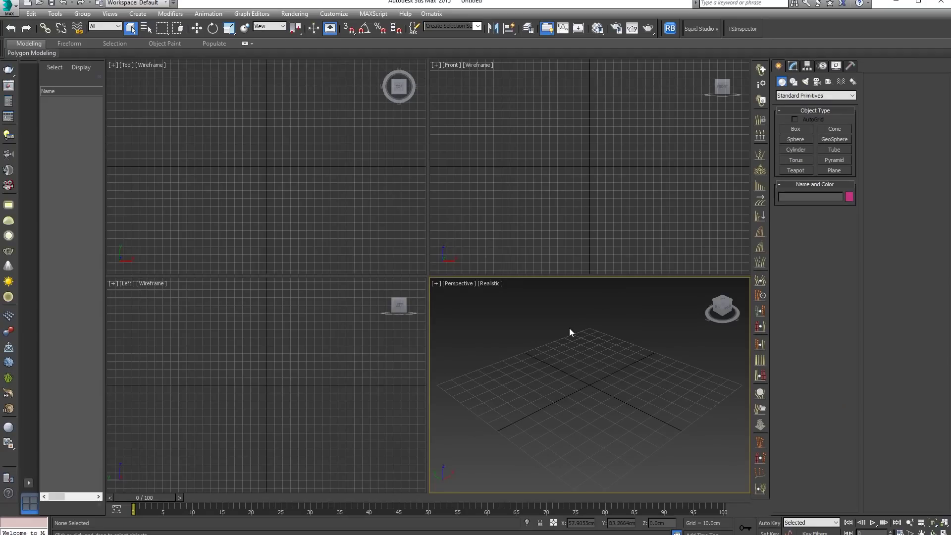
pyautogui.hotkey('alt', 'w')
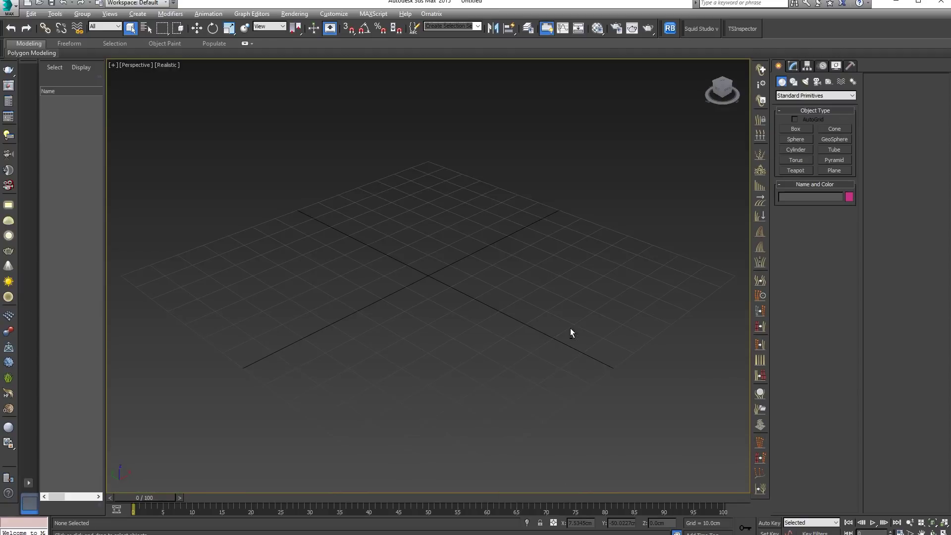
pyautogui.click(15, 9)
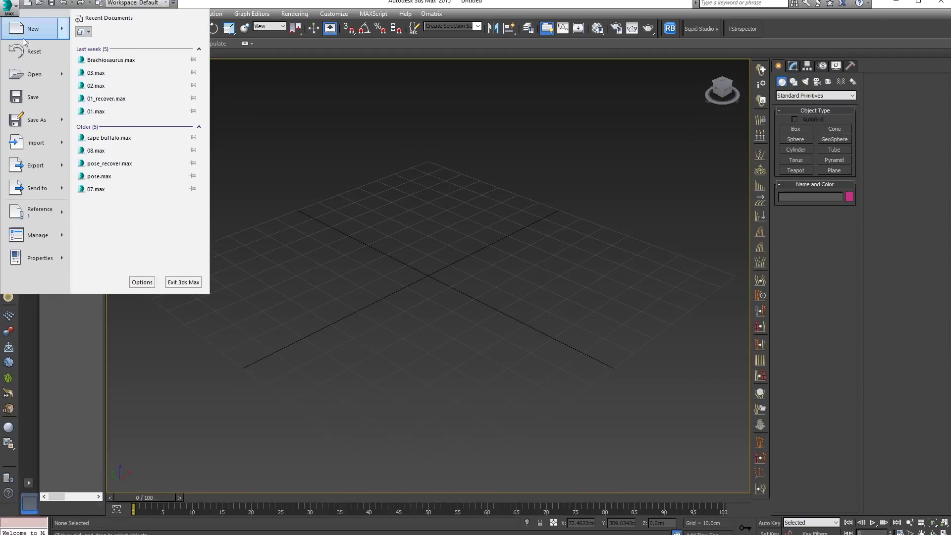
pyautogui.click(33, 145)
pyautogui.click(29, 77)
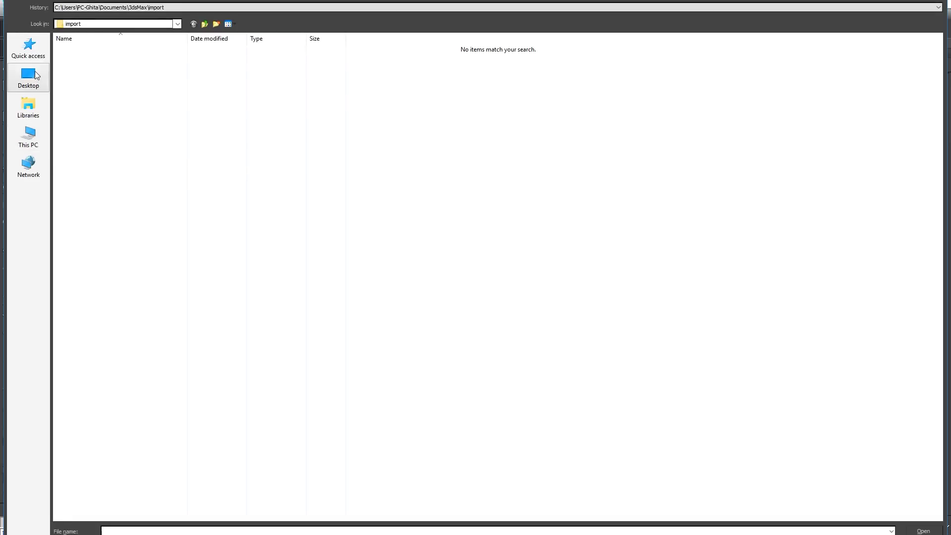
pyautogui.doubleClick(98, 79)
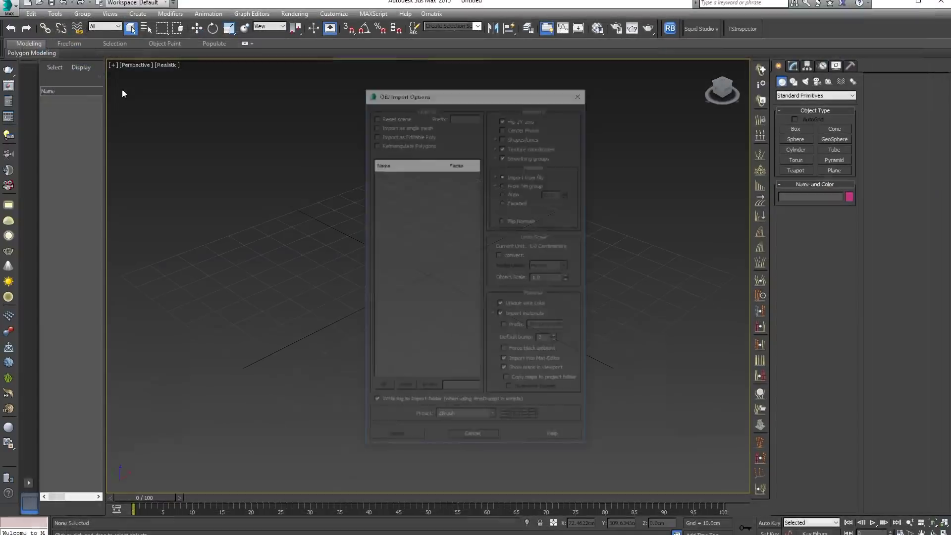
pyautogui.click(414, 437)
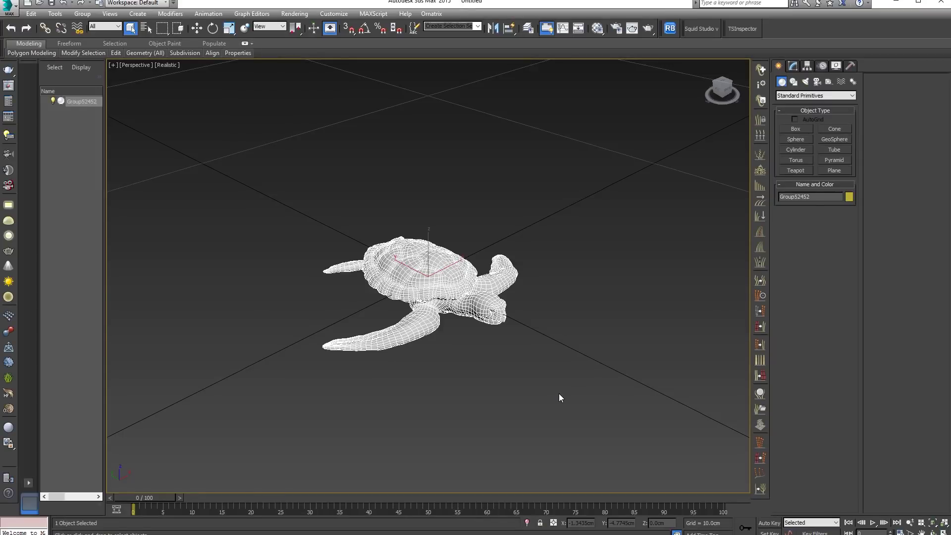
# - Hide the viewport grid and frame the imported turtle in the Top view
pyautogui.keyDown('alt'); pyautogui.moveTo(559, 398); pyautogui.dragTo(534, 374, button='middle'); pyautogui.keyUp('alt')
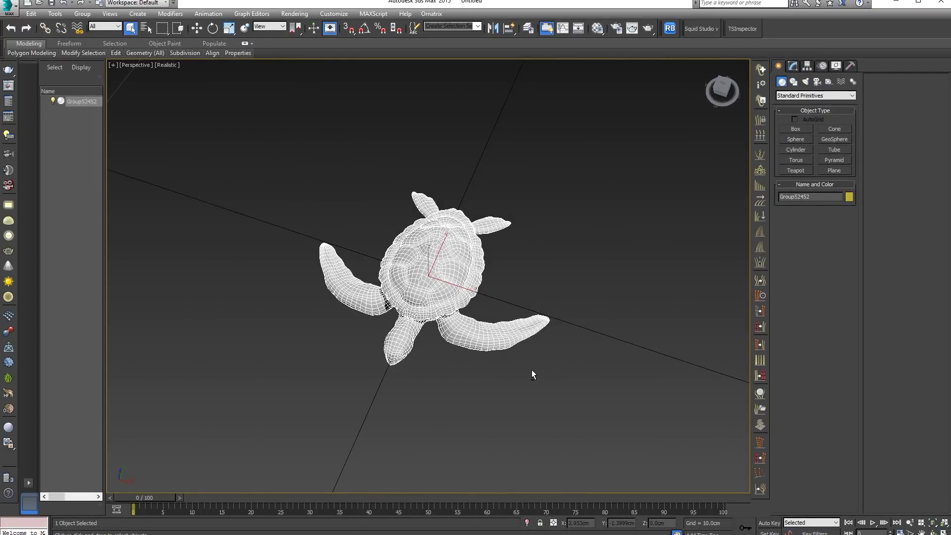
pyautogui.press('g')
pyautogui.keyDown('alt'); pyautogui.moveTo(542, 380); pyautogui.dragTo(538, 378, button='middle'); pyautogui.keyUp('alt')
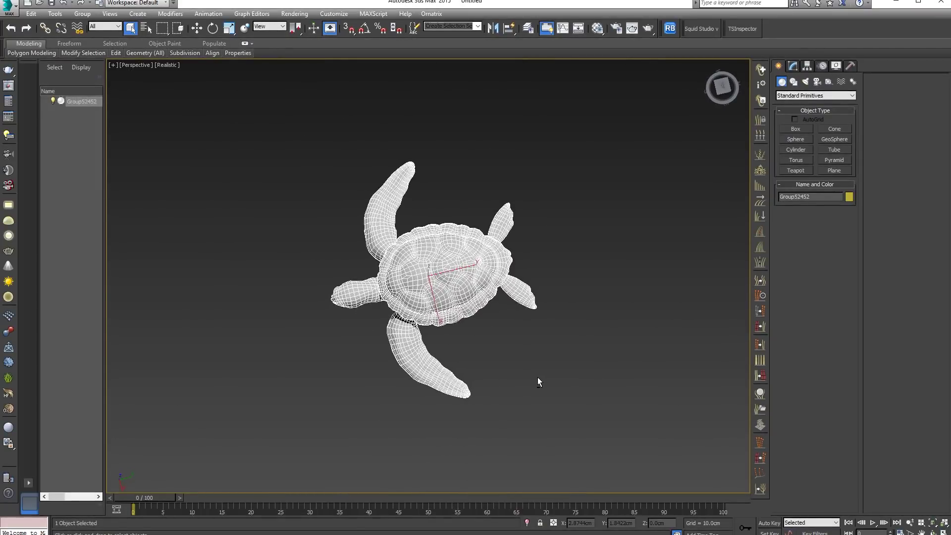
pyautogui.press('t')
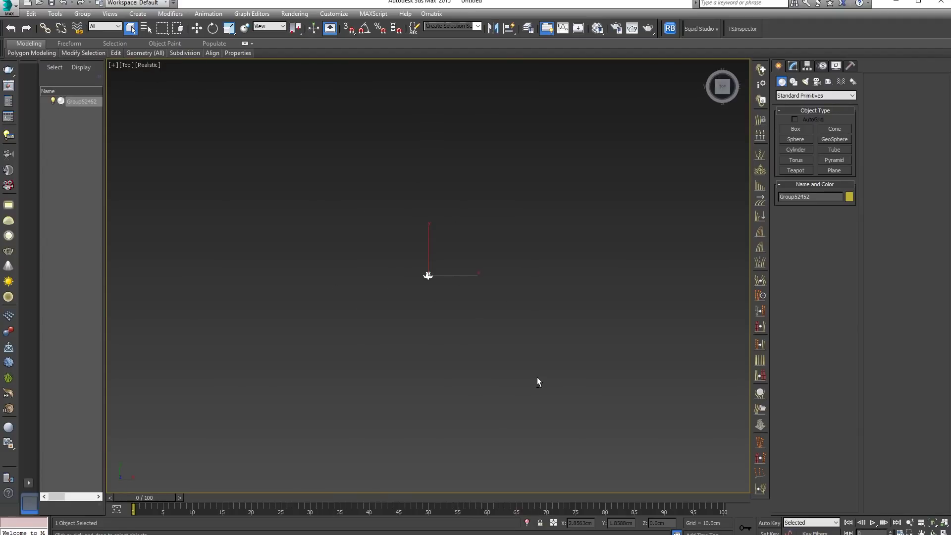
pyautogui.press('z')
pyautogui.moveTo(636, 330); pyautogui.dragTo(600, 318, button='middle')
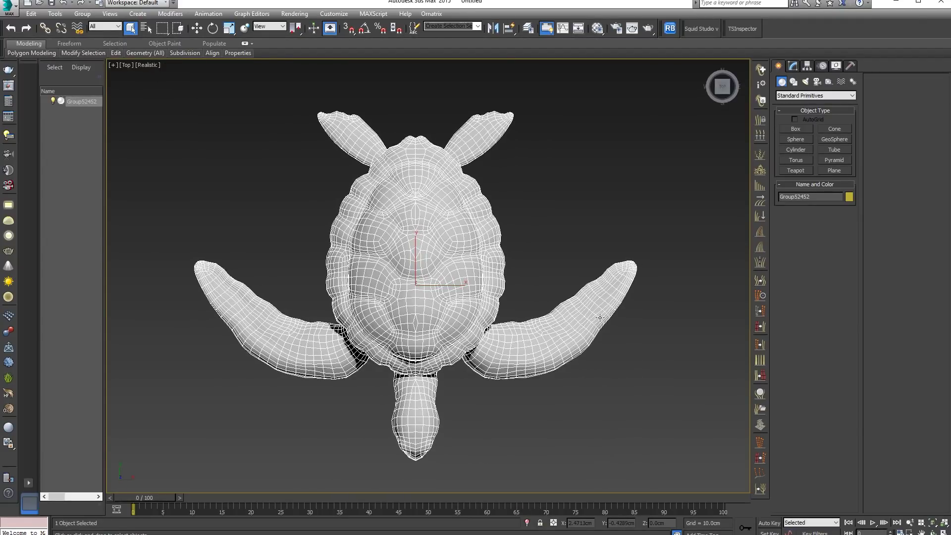
# - At polygon level, select every polygon on the half of the turtle left of its centre line
pyautogui.click(792, 67)
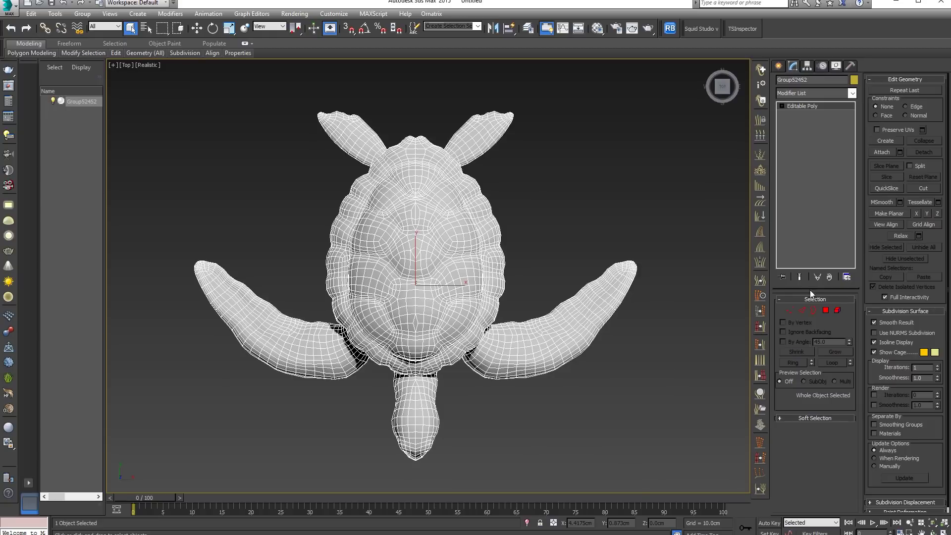
pyautogui.click(823, 311)
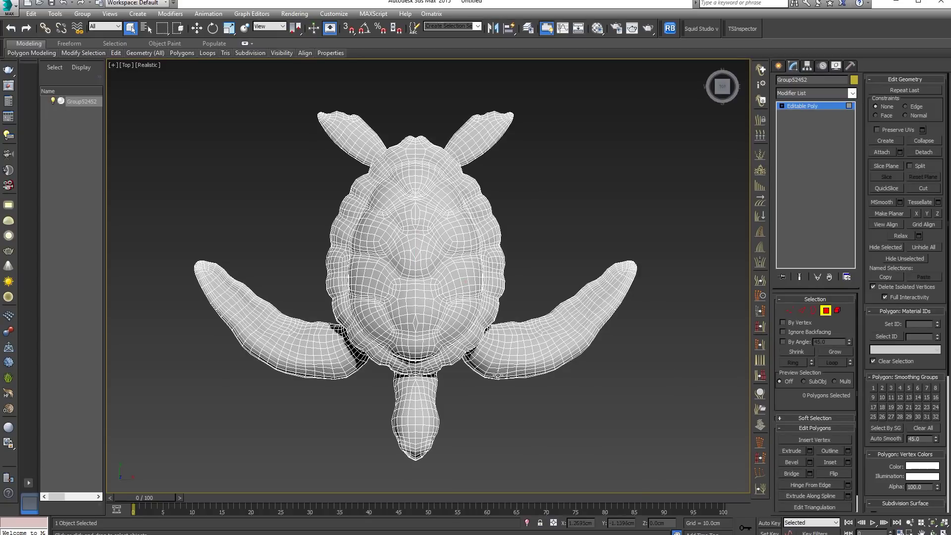
pyautogui.moveTo(165, 110); pyautogui.dragTo(414, 481)
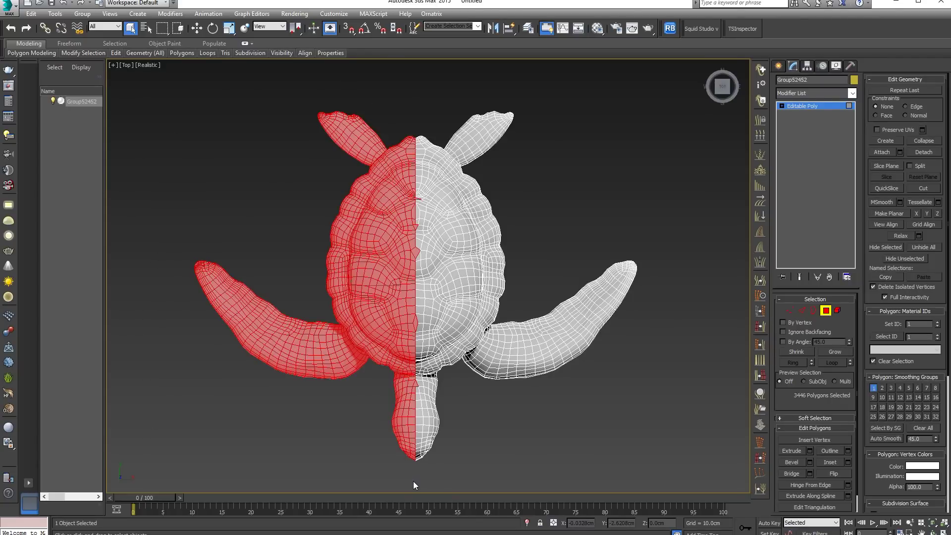
# - Remove from the selection the five stray polygons that cross the centre line on the neck and along the top of the shell
pyautogui.scroll(5, 498, 437)
pyautogui.moveTo(413, 361); pyautogui.dragTo(515, 372, button='middle')
pyautogui.scroll(2, 516, 372)
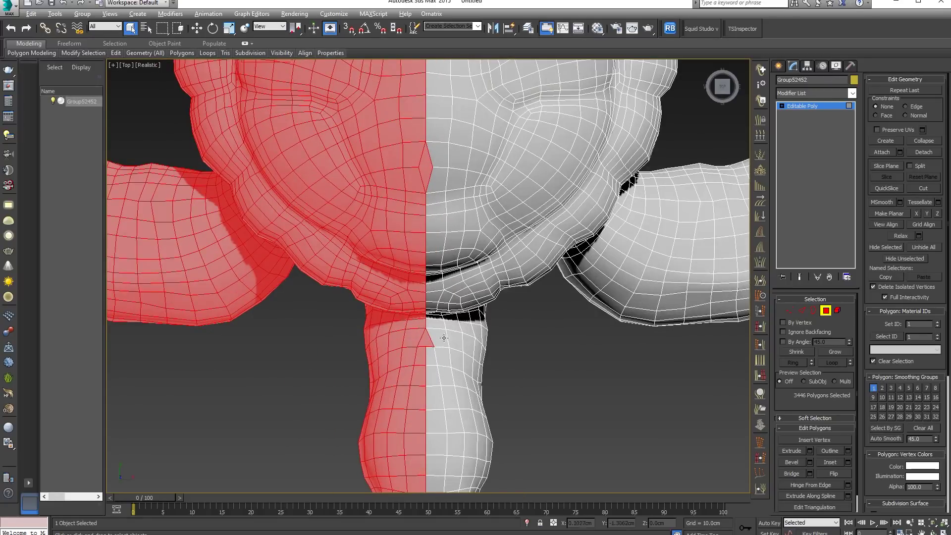
pyautogui.keyDown('alt'); pyautogui.click(428, 342); pyautogui.keyUp('alt')
pyautogui.moveTo(541, 188); pyautogui.dragTo(575, 380, button='middle')
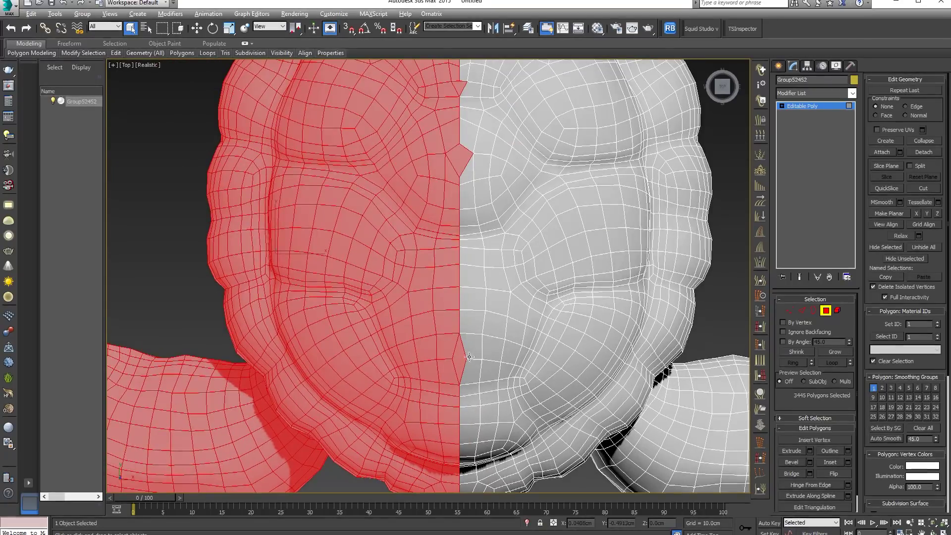
pyautogui.keyDown('alt'); pyautogui.click(464, 357); pyautogui.keyUp('alt')
pyautogui.moveTo(492, 132); pyautogui.dragTo(493, 283, button='middle')
pyautogui.keyDown('alt'); pyautogui.click(468, 302); pyautogui.keyUp('alt')
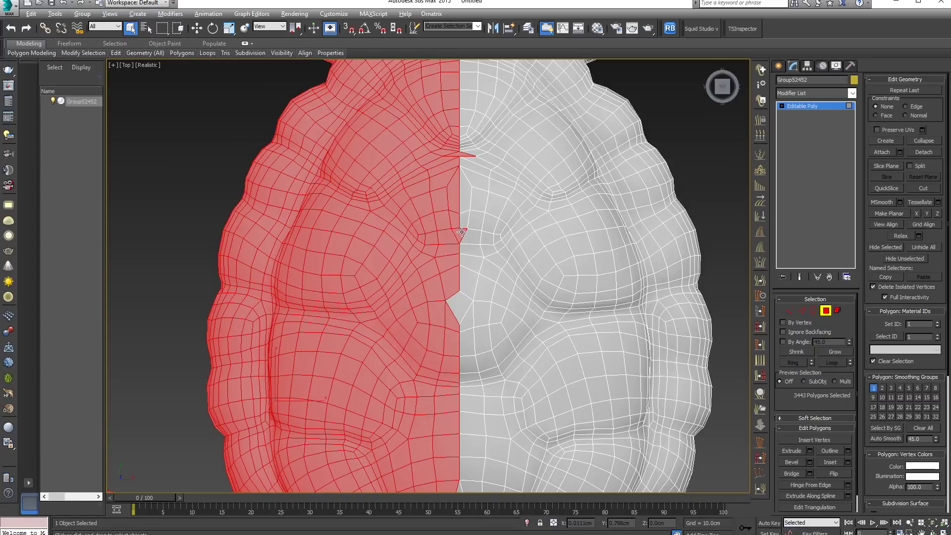
pyautogui.keyDown('alt'); pyautogui.click(462, 231); pyautogui.keyUp('alt')
pyautogui.moveTo(505, 153); pyautogui.dragTo(497, 263, button='middle')
pyautogui.scroll(3, 458, 257)
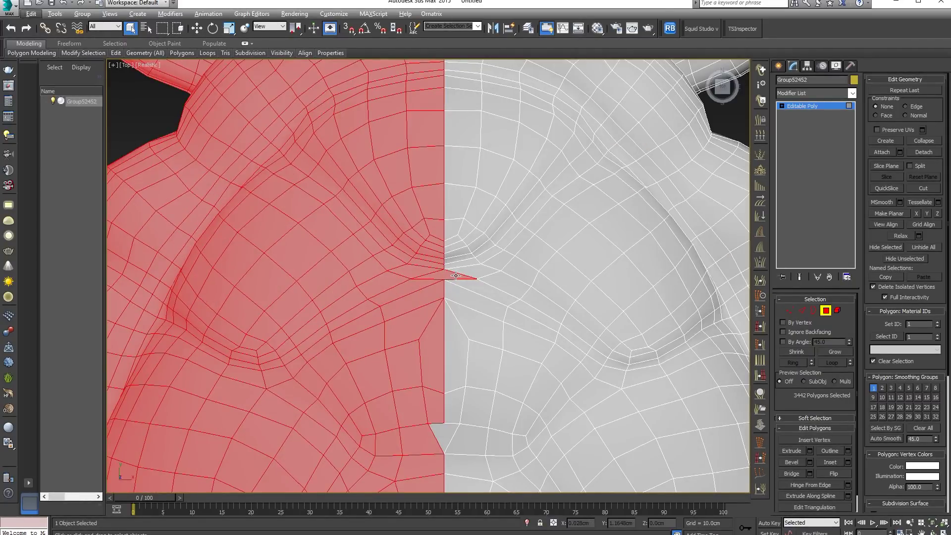
pyautogui.keyDown('alt'); pyautogui.click(455, 276); pyautogui.keyUp('alt')
# - Deselect the stray polygon that crosses the centre line on the turtle's belly
pyautogui.scroll(-10, 455, 276)
pyautogui.keyDown('alt'); pyautogui.moveTo(531, 260); pyautogui.dragTo(528, 403, button='middle'); pyautogui.keyUp('alt')
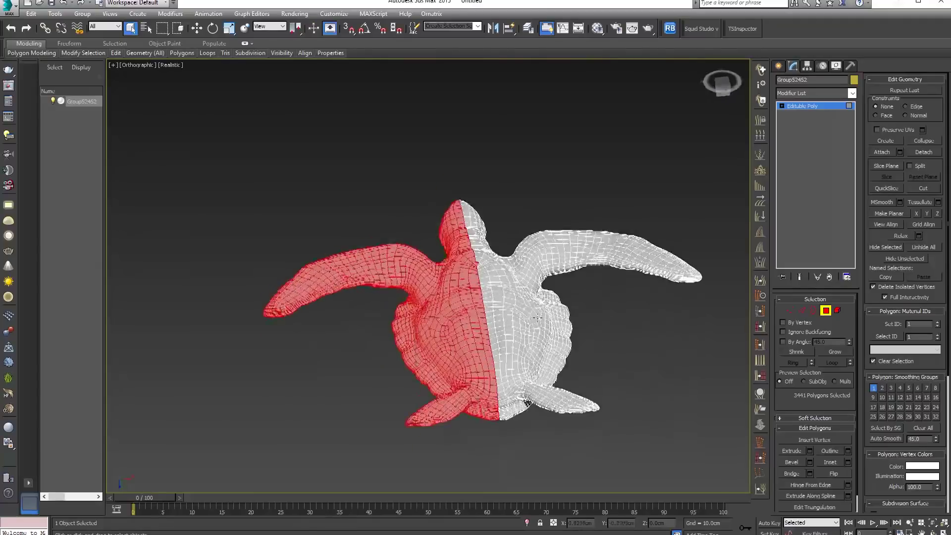
pyautogui.keyDown('alt'); pyautogui.moveTo(537, 318); pyautogui.dragTo(535, 374, button='middle'); pyautogui.keyUp('alt')
pyautogui.keyDown('alt'); pyautogui.moveTo(516, 282); pyautogui.dragTo(505, 309, button='middle'); pyautogui.keyUp('alt')
pyautogui.scroll(7, 513, 278)
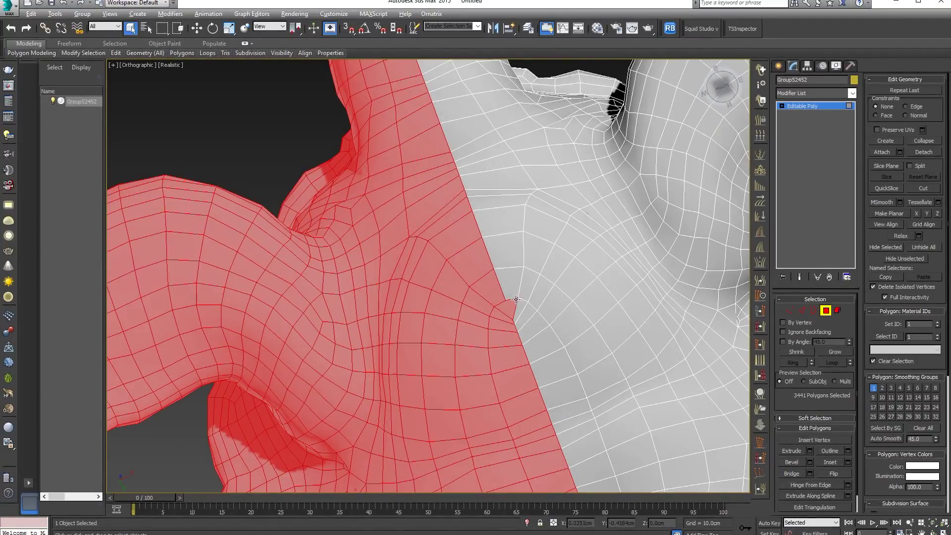
pyautogui.keyDown('alt'); pyautogui.click(517, 299); pyautogui.keyUp('alt')
# - Check the selection around the turtle, and delete the selected half of the mesh
pyautogui.scroll(-10, 495, 278)
pyautogui.keyDown('alt'); pyautogui.moveTo(440, 202); pyautogui.dragTo(505, 168, button='middle'); pyautogui.keyUp('alt')
pyautogui.scroll(5, 509, 219)
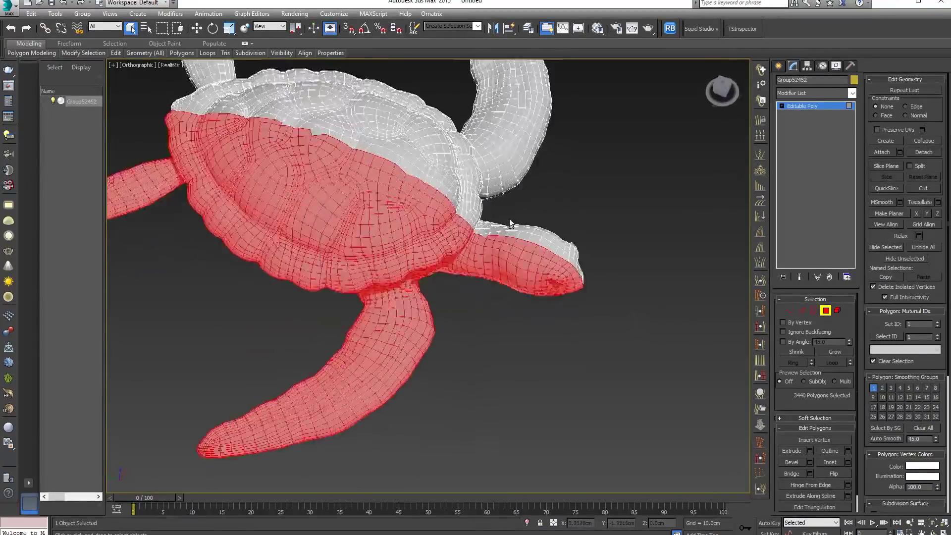
pyautogui.keyDown('alt'); pyautogui.moveTo(510, 218); pyautogui.dragTo(462, 218, button='middle'); pyautogui.keyUp('alt')
pyautogui.press('Delete')
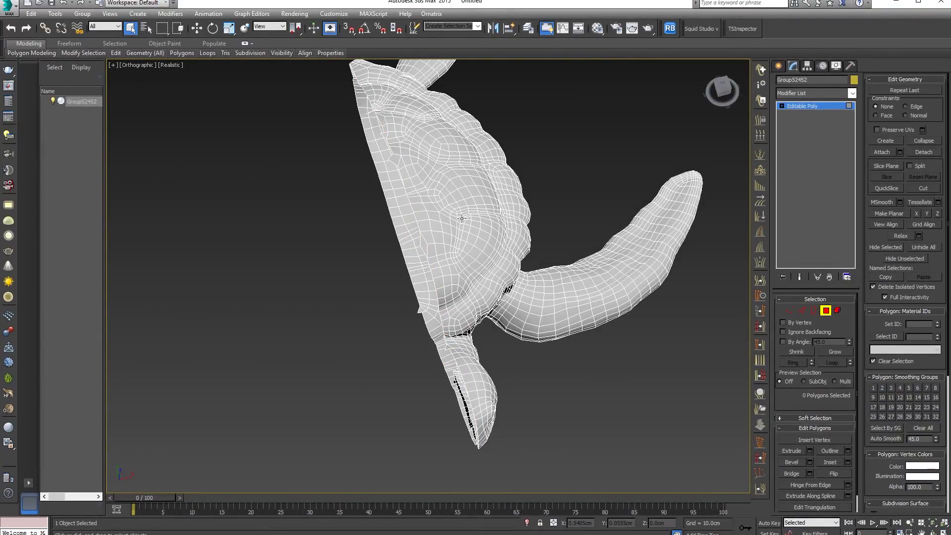
# - At vertex level, connect the two vertices at the base of the stray point nearest the neck on the shell's centre line
pyautogui.keyDown('alt'); pyautogui.moveTo(462, 218); pyautogui.dragTo(546, 267, button='middle'); pyautogui.keyUp('alt')
pyautogui.scroll(6, 552, 271)
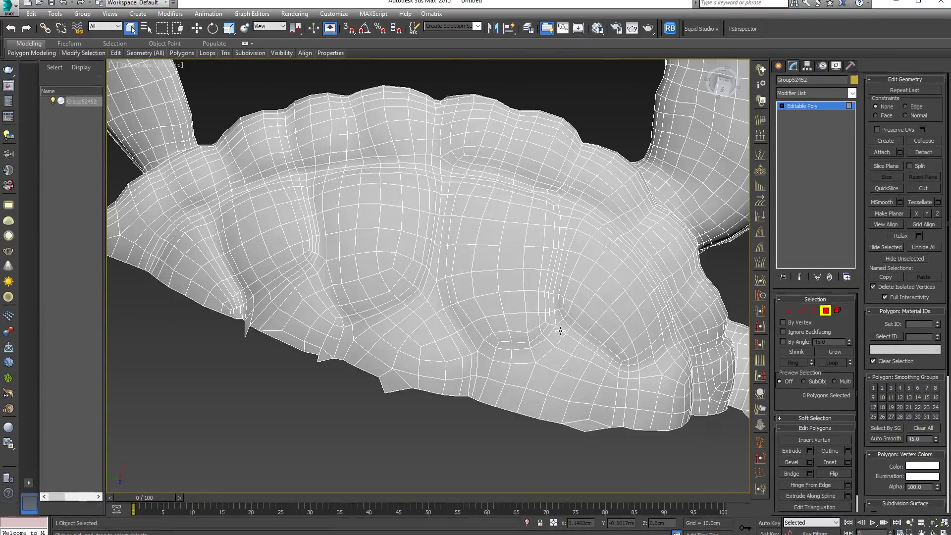
pyautogui.scroll(2, 551, 271)
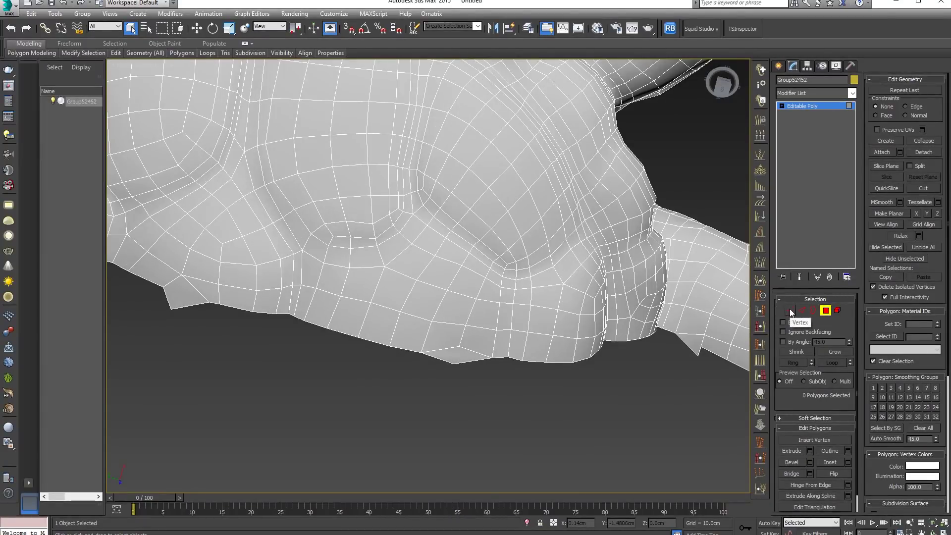
pyautogui.click(790, 310)
pyautogui.scroll(3, 499, 376)
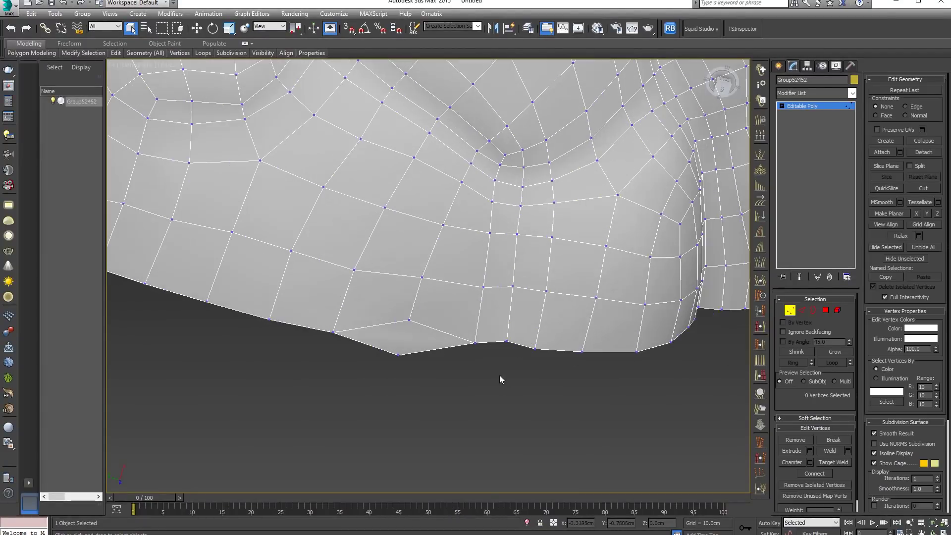
pyautogui.click(476, 343)
pyautogui.keyDown('ctrl'); pyautogui.click(333, 332); pyautogui.keyUp('ctrl')
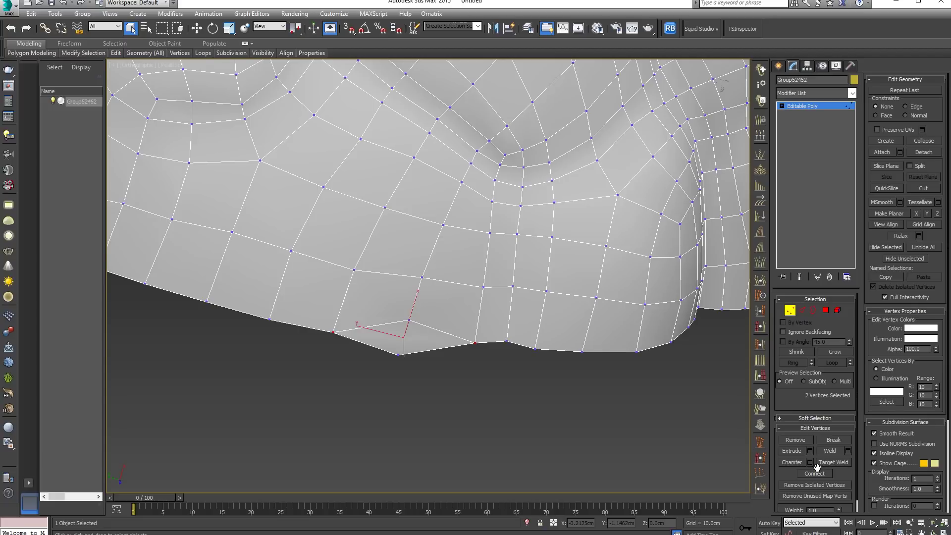
# - Connect the two base vertices of the next stray polygon that projects past the centre line along the top of the shell
pyautogui.keyDown('alt'); pyautogui.moveTo(696, 465); pyautogui.dragTo(378, 308, button='middle'); pyautogui.keyUp('alt')
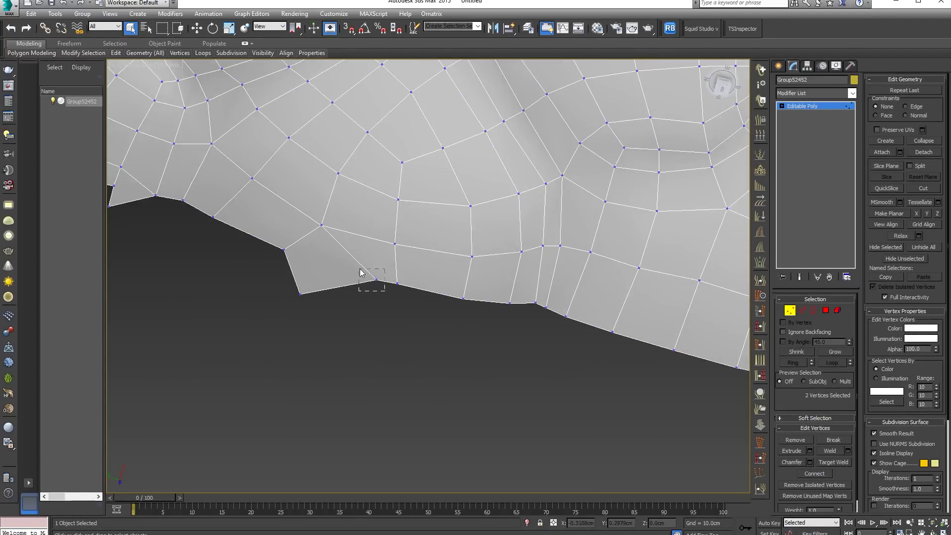
pyautogui.moveTo(360, 269); pyautogui.dragTo(359, 268)
pyautogui.keyDown('ctrl'); pyautogui.moveTo(288, 255); pyautogui.dragTo(269, 241); pyautogui.keyUp('ctrl')
pyautogui.moveTo(328, 267); pyautogui.dragTo(641, 383, button='middle')
pyautogui.click(816, 474)
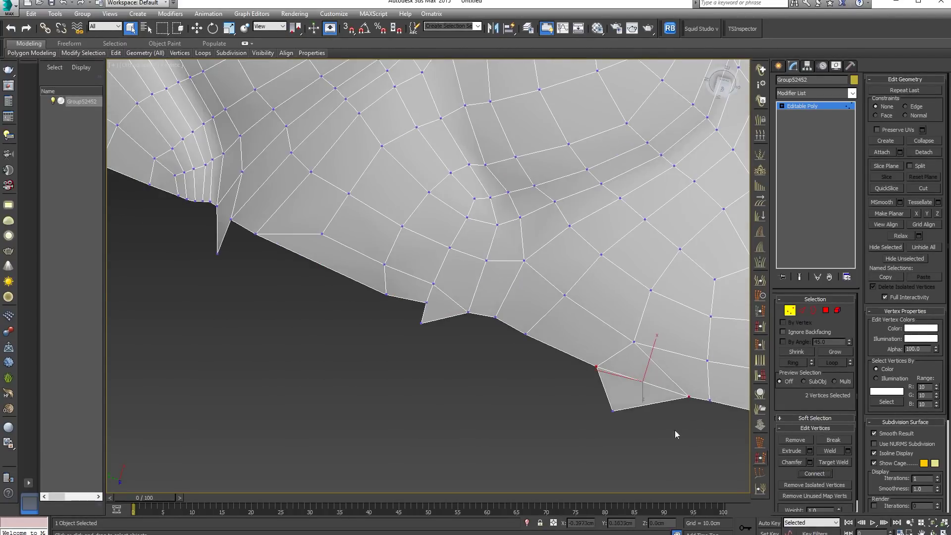
# - Connect the base vertices of the two remaining stray points farther along the shell's centre line, including the narrow spike
pyautogui.moveTo(343, 323); pyautogui.dragTo(480, 387, button='middle')
pyautogui.click(564, 366)
pyautogui.keyDown('ctrl'); pyautogui.click(605, 375); pyautogui.keyUp('ctrl')
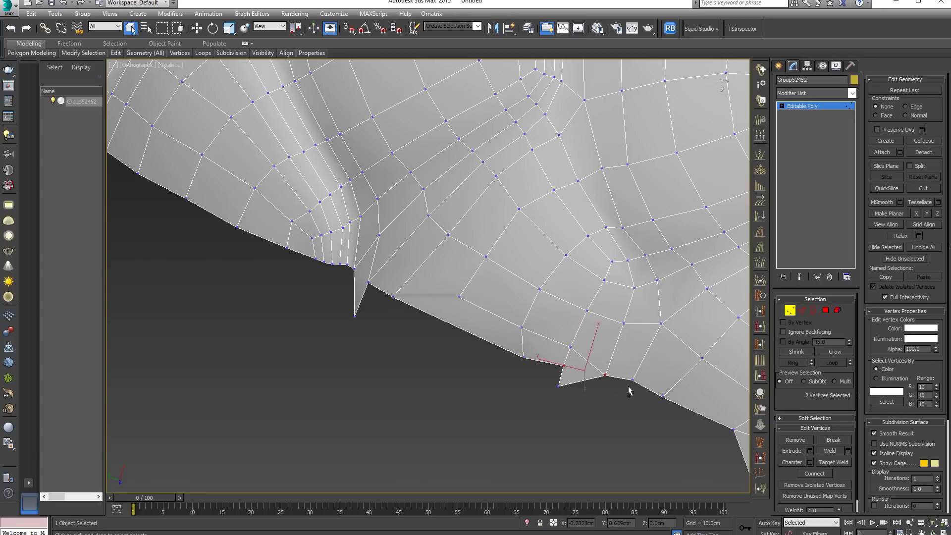
pyautogui.click(811, 470)
pyautogui.scroll(3, 374, 289)
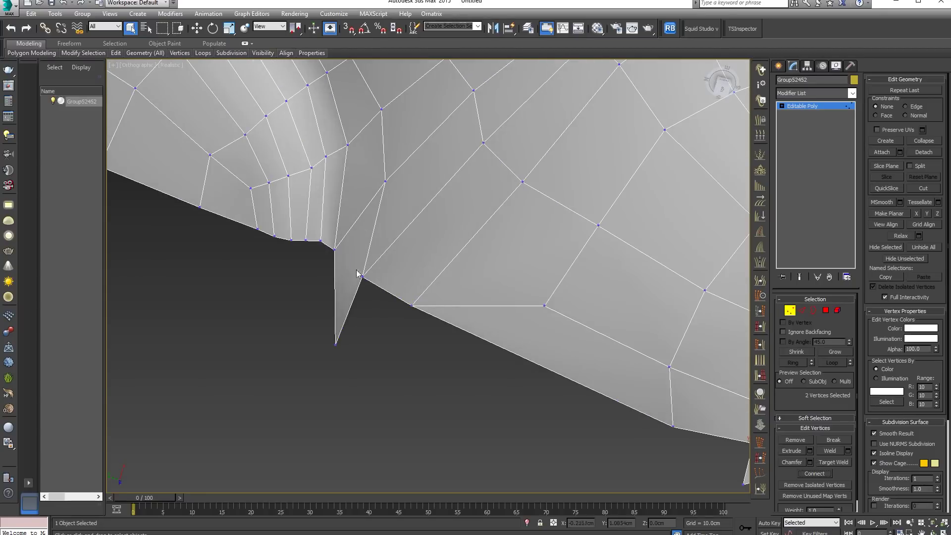
pyautogui.click(363, 276)
pyautogui.keyDown('ctrl'); pyautogui.click(335, 247); pyautogui.keyUp('ctrl')
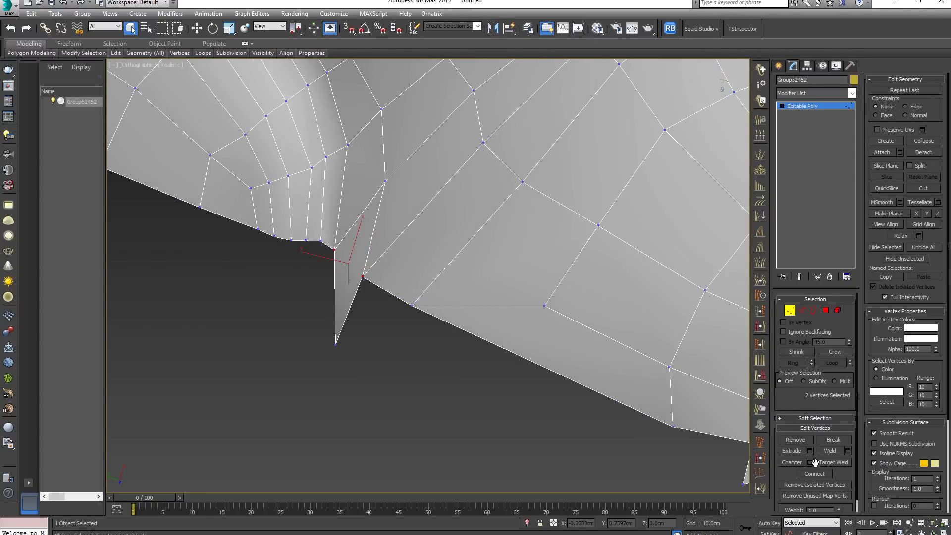
# - On the turtle's belly, connect the two vertices across the polygon beside the stray point on the centre line
pyautogui.scroll(-6, 621, 407)
pyautogui.keyDown('alt'); pyautogui.moveTo(621, 407); pyautogui.dragTo(670, 325, button='middle'); pyautogui.keyUp('alt')
pyautogui.moveTo(681, 400); pyautogui.dragTo(646, 200, button='middle')
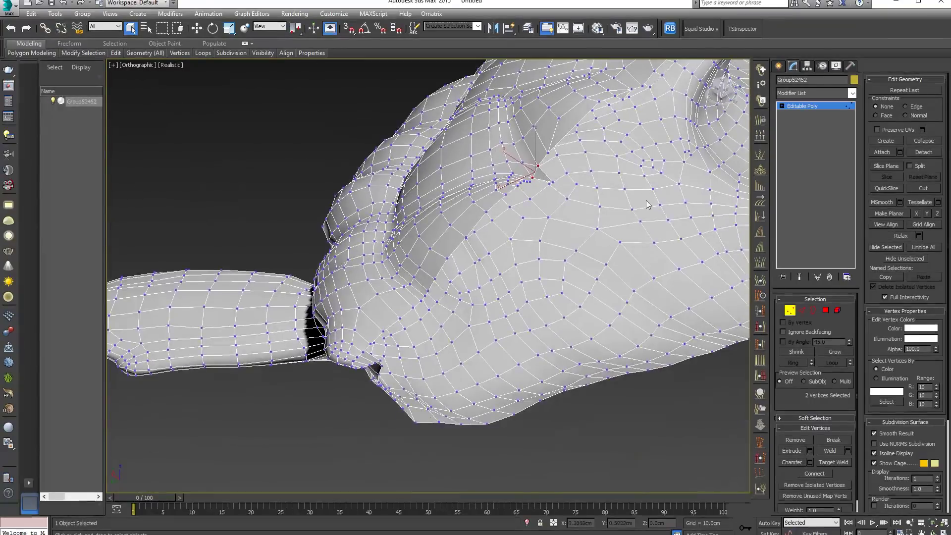
pyautogui.keyDown('alt'); pyautogui.moveTo(621, 298); pyautogui.dragTo(580, 315, button='middle'); pyautogui.keyUp('alt')
pyautogui.scroll(2, 644, 341)
pyautogui.scroll(4, 584, 315)
pyautogui.scroll(4, 550, 302)
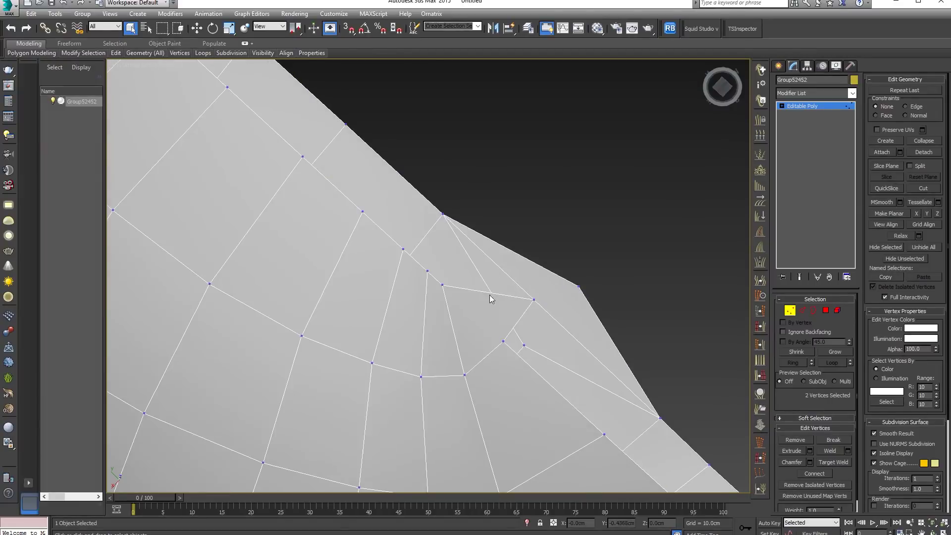
pyautogui.click(442, 286)
pyautogui.keyDown('ctrl'); pyautogui.click(503, 341); pyautogui.keyUp('ctrl')
pyautogui.click(816, 474)
# - Connect the two vertices at the base of the stray point on the neck's centre line
pyautogui.scroll(-6, 558, 414)
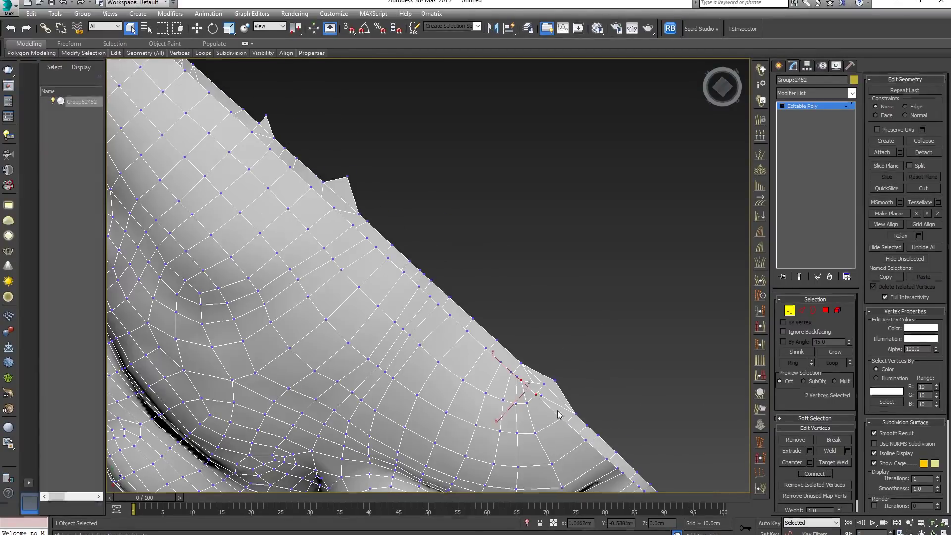
pyautogui.moveTo(558, 414); pyautogui.dragTo(420, 345, button='middle')
pyautogui.scroll(5, 420, 345)
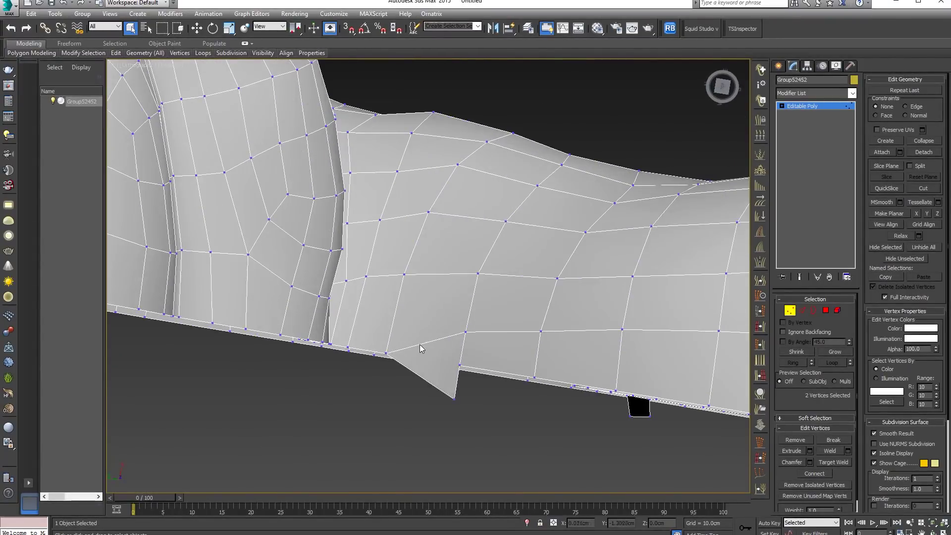
pyautogui.click(387, 354)
pyautogui.keyDown('ctrl'); pyautogui.click(461, 366); pyautogui.keyUp('ctrl')
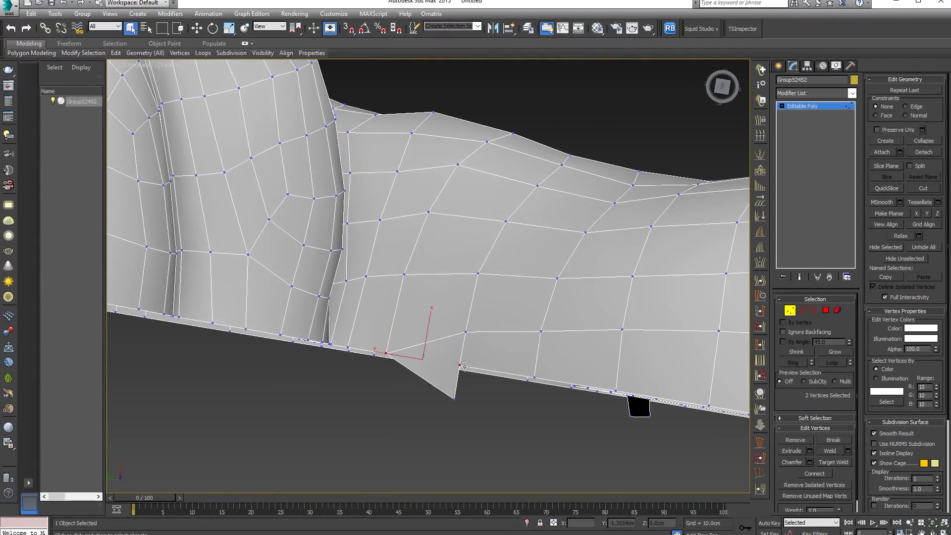
# - At polygon level, delete the stray polygon that crosses the centre line at the back of the mouth opening
pyautogui.keyDown('alt'); pyautogui.moveTo(637, 425); pyautogui.dragTo(581, 282, button='middle'); pyautogui.keyUp('alt')
pyautogui.scroll(5, 567, 383)
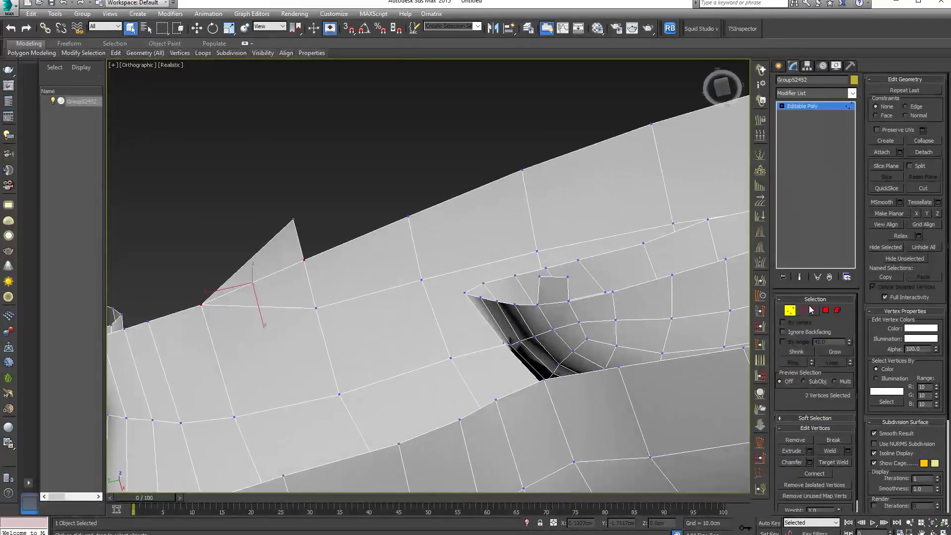
pyautogui.click(826, 312)
pyautogui.click(563, 285)
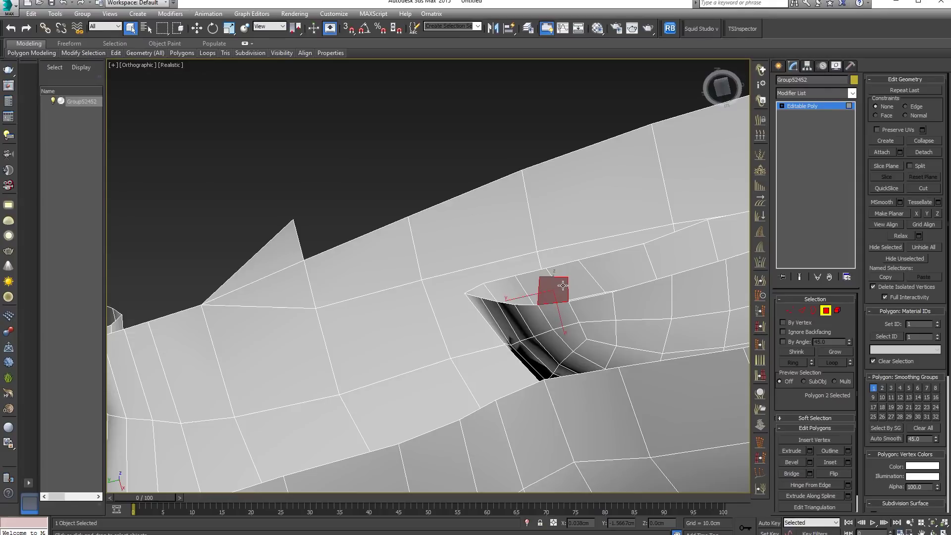
pyautogui.press('Delete')
# - Constrain vertex movement to edges and slide the crowded vertex on the inner surface of the mouth along its edge
pyautogui.scroll(-5, 567, 285)
pyautogui.moveTo(573, 299); pyautogui.dragTo(375, 335, button='middle')
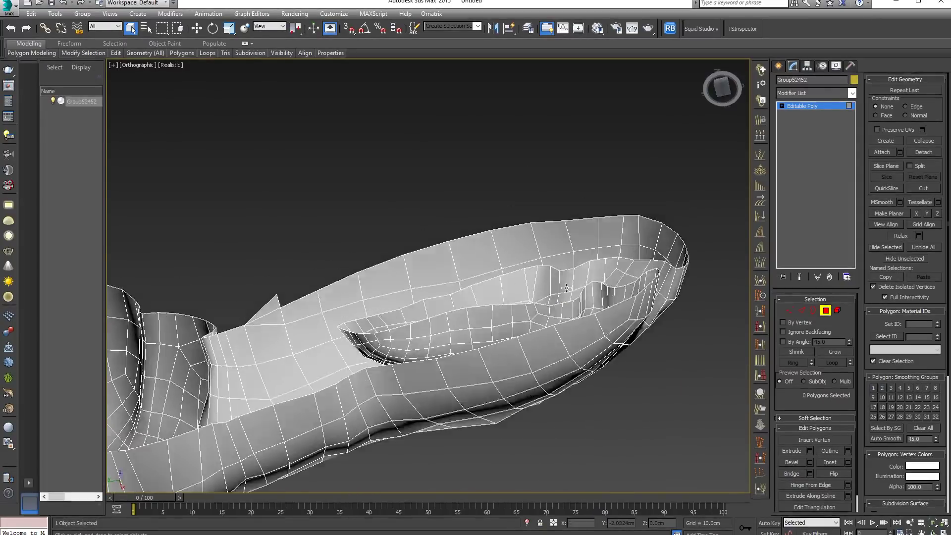
pyautogui.keyDown('alt'); pyautogui.moveTo(570, 381); pyautogui.dragTo(592, 188, button='middle'); pyautogui.keyUp('alt')
pyautogui.scroll(3, 613, 318)
pyautogui.click(615, 318)
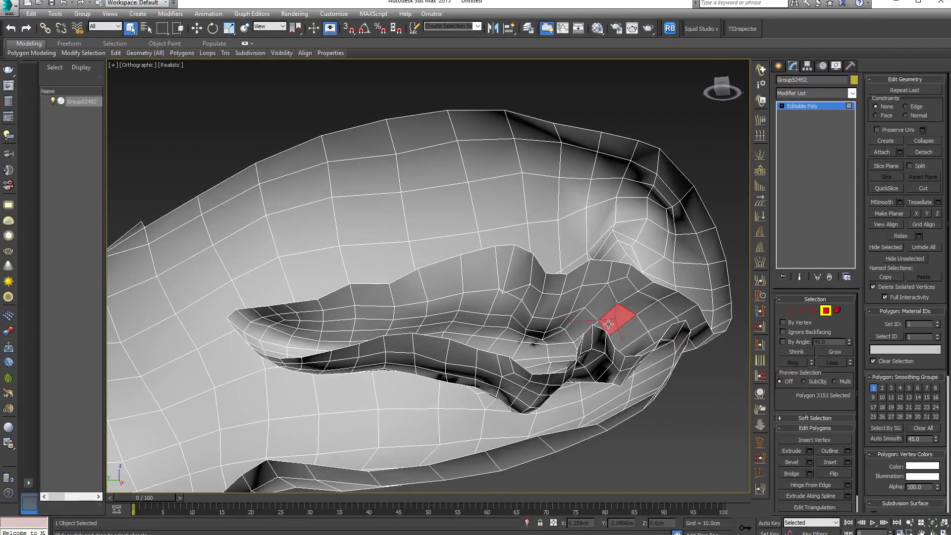
pyautogui.keyDown('alt'); pyautogui.moveTo(636, 278); pyautogui.dragTo(512, 328, button='middle'); pyautogui.keyUp('alt')
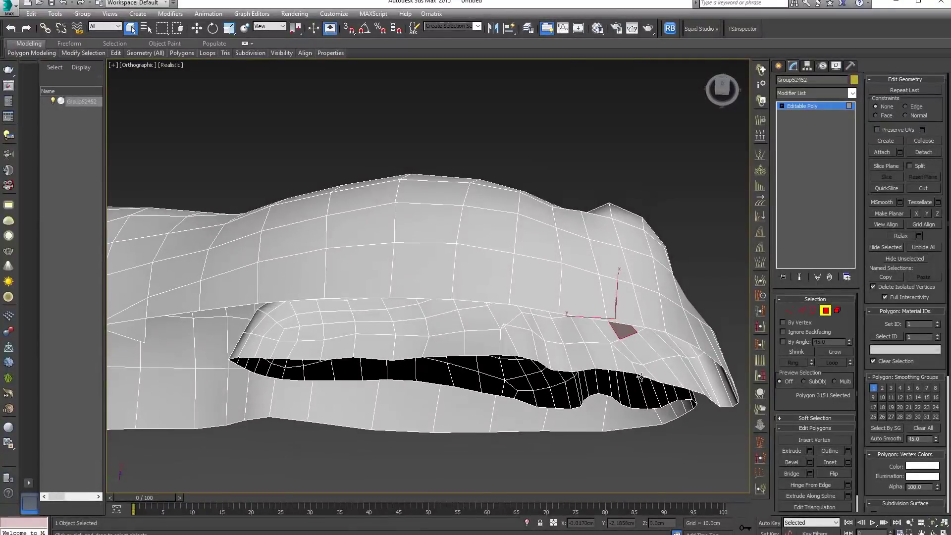
pyautogui.scroll(4, 512, 328)
pyautogui.click(790, 311)
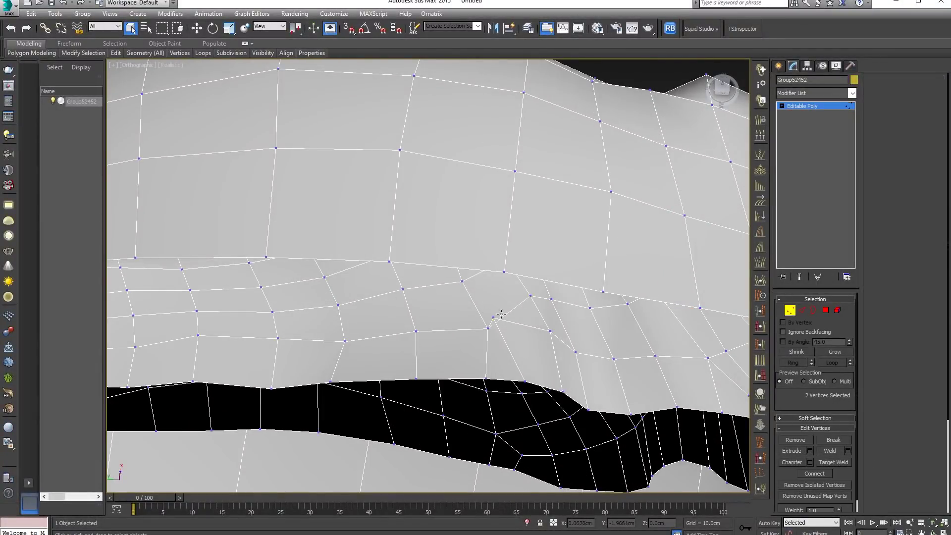
pyautogui.click(493, 318)
pyautogui.keyDown('alt'); pyautogui.moveTo(438, 337); pyautogui.dragTo(550, 285, button='middle'); pyautogui.keyUp('alt')
pyautogui.press('w')
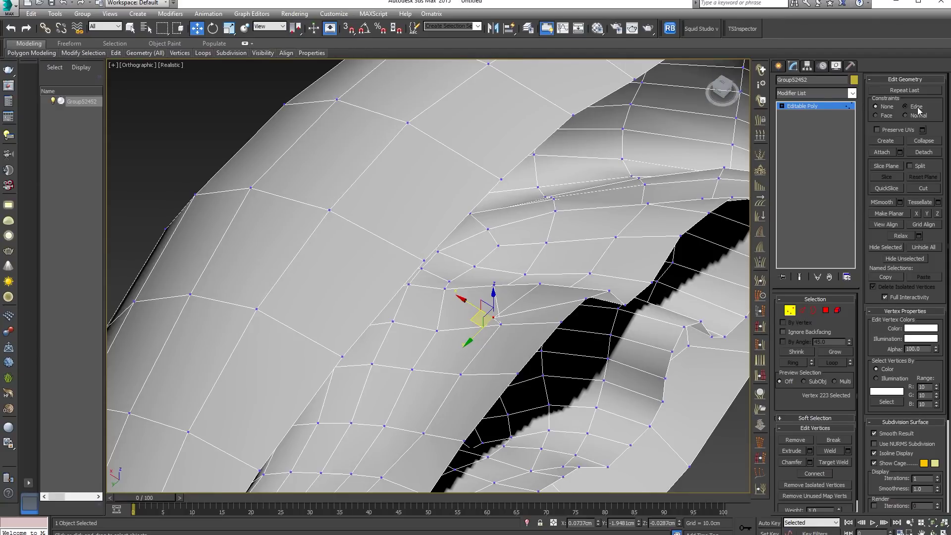
pyautogui.moveTo(479, 321); pyautogui.dragTo(499, 317)
# - Target-weld the moved mouth vertex to its neighbour, and weld the adjacent vertex pair on the open border below it
pyautogui.keyDown('alt'); pyautogui.moveTo(637, 284); pyautogui.dragTo(588, 295, button='middle'); pyautogui.keyUp('alt')
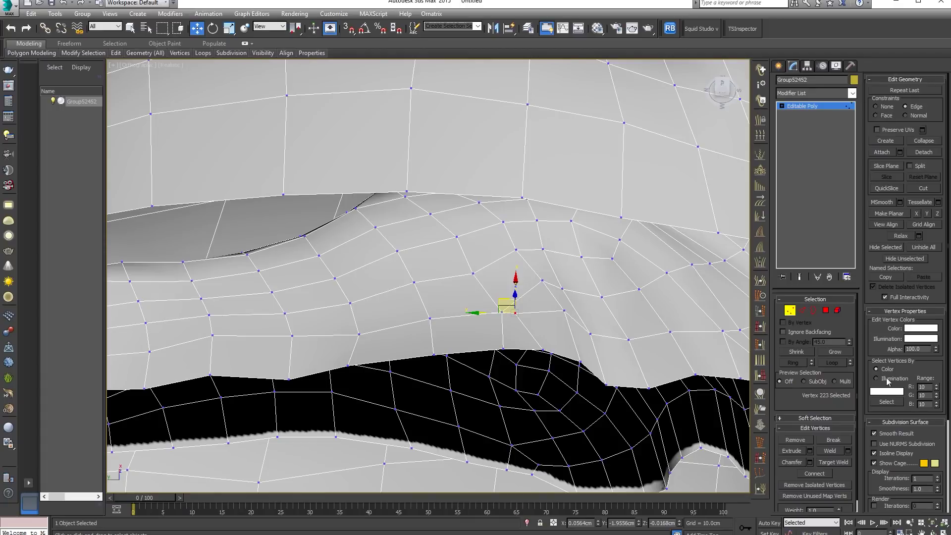
pyautogui.click(837, 464)
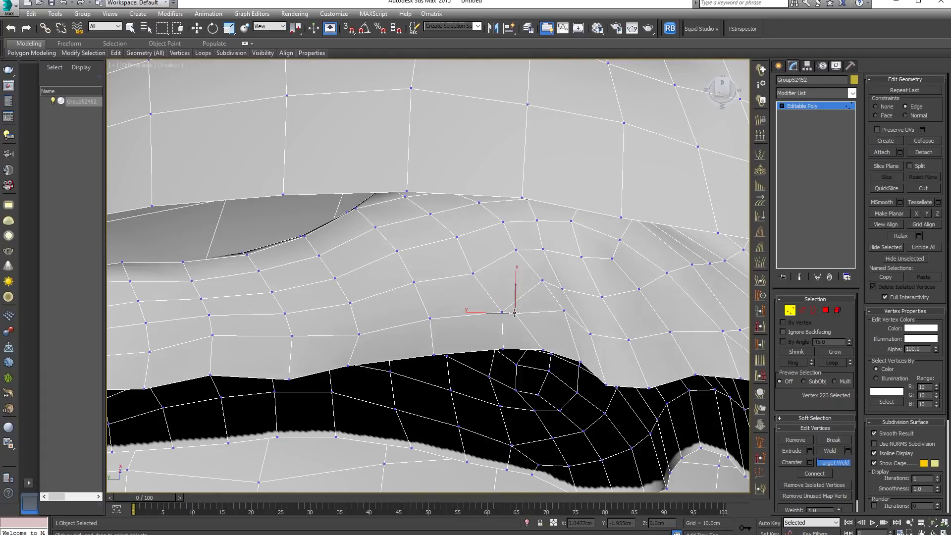
pyautogui.click(500, 313)
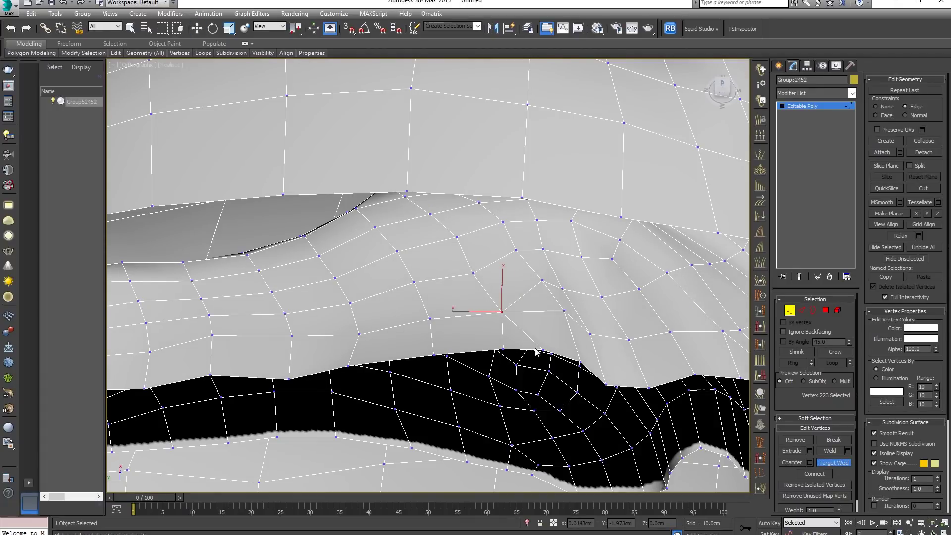
pyautogui.click(504, 349)
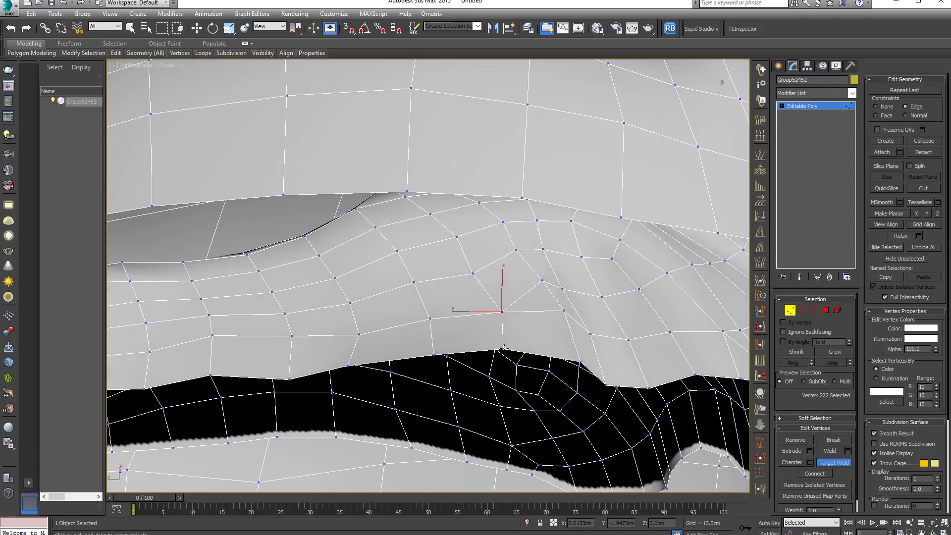
pyautogui.scroll(-5, 506, 349)
pyautogui.keyDown('alt'); pyautogui.moveTo(510, 356); pyautogui.dragTo(627, 329, button='middle'); pyautogui.keyUp('alt')
pyautogui.rightClick(575, 327)
# - In a framed top view, select all the stray polygons projecting past the turtle's centre line and delete them
pyautogui.press('t')
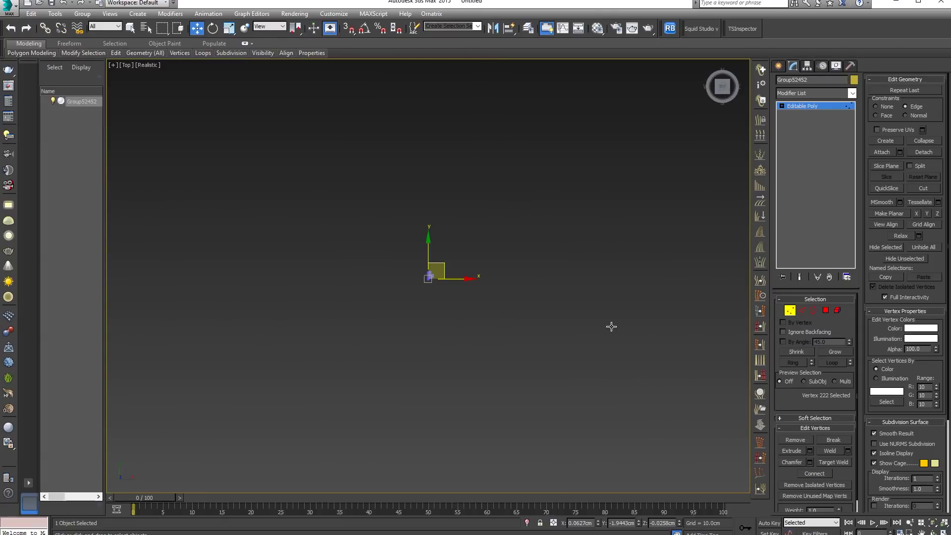
pyautogui.press('z')
pyautogui.click(790, 310)
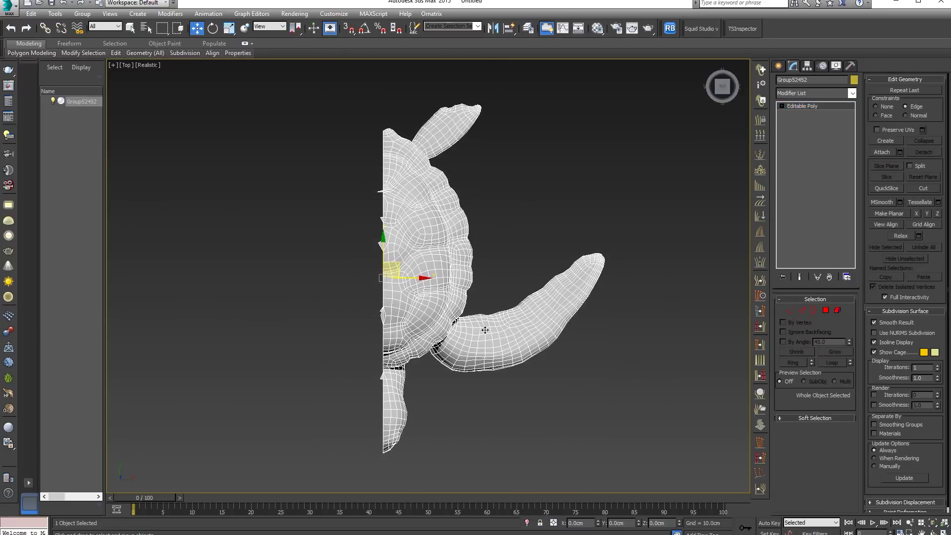
pyautogui.click(827, 310)
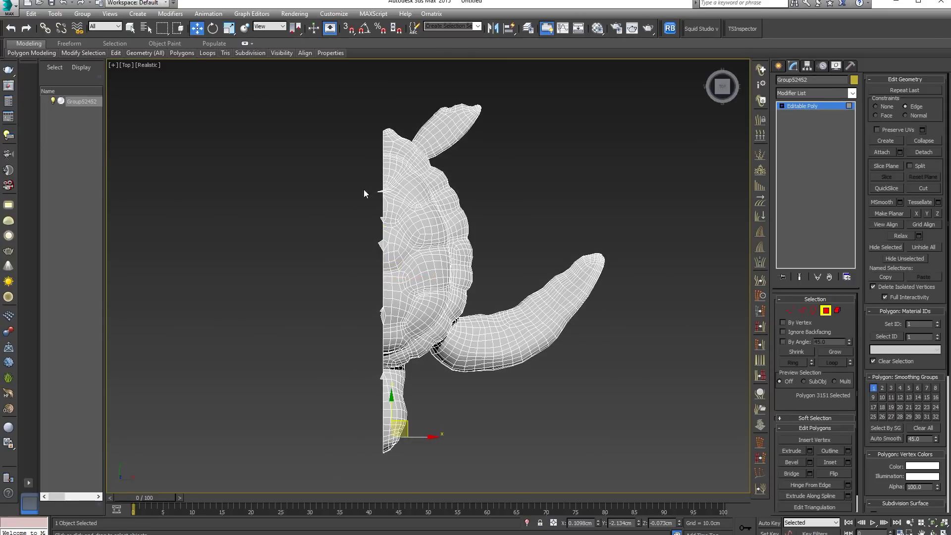
pyautogui.moveTo(380, 349); pyautogui.dragTo(382, 394)
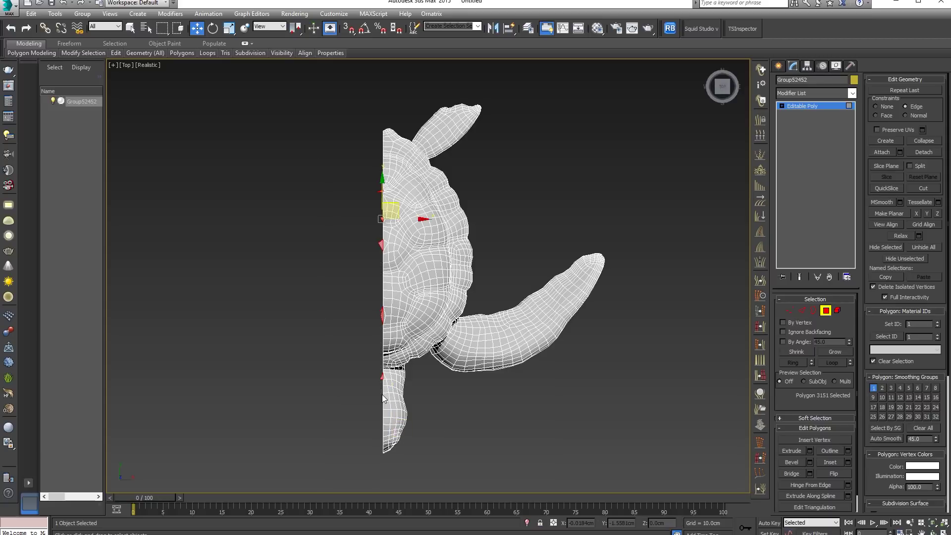
pyautogui.scroll(5, 299, 245)
pyautogui.click(299, 248)
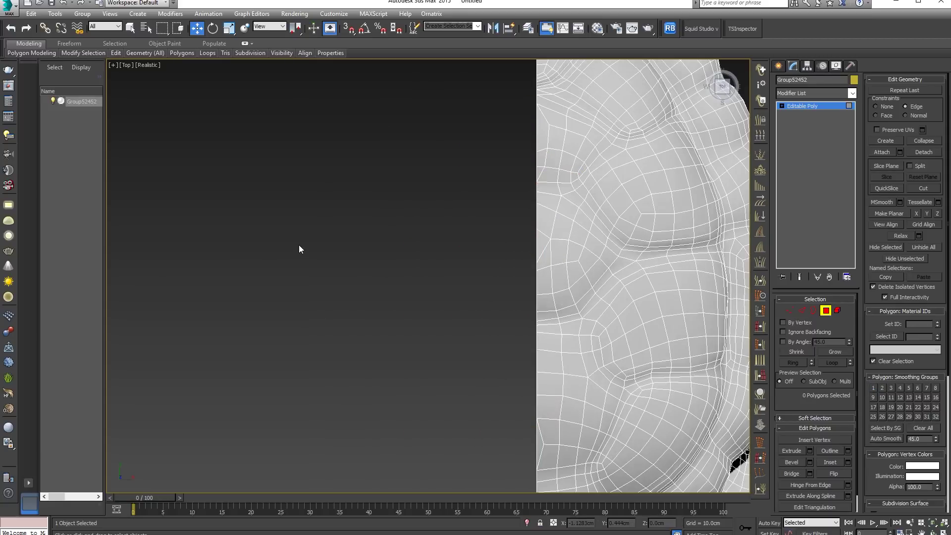
# - Leave polygon level and examine the cleaned half of the turtle from the belly, head and shell sides
pyautogui.scroll(-2, 565, 208)
pyautogui.moveTo(565, 208); pyautogui.dragTo(499, 188, button='middle')
pyautogui.scroll(-2, 421, 291)
pyautogui.click(827, 311)
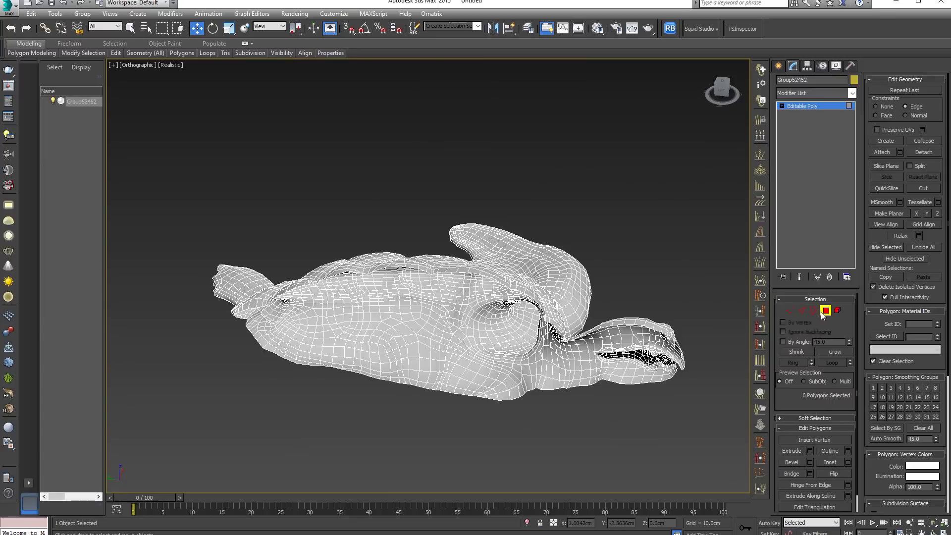
pyautogui.keyDown('alt'); pyautogui.moveTo(689, 295); pyautogui.dragTo(561, 287, button='middle'); pyautogui.keyUp('alt')
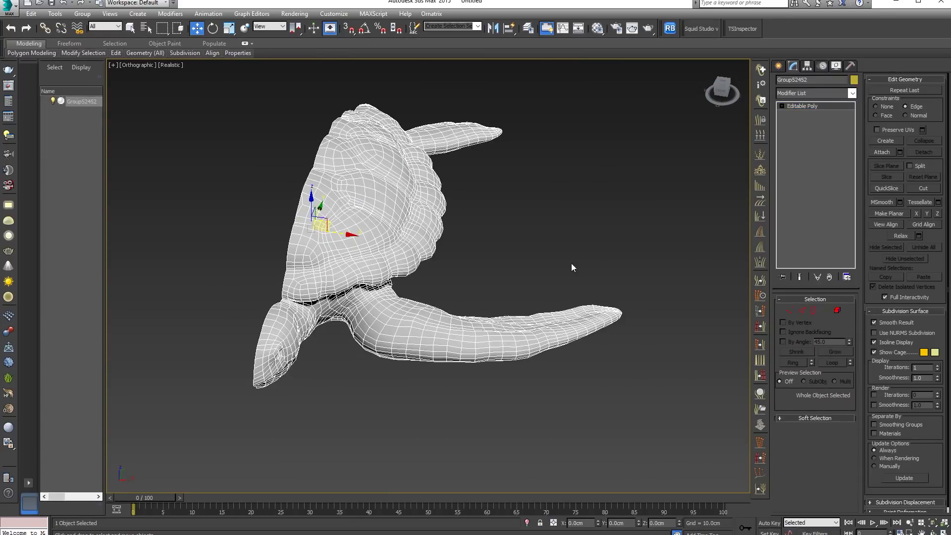
pyautogui.click(490, 261)
pyautogui.keyDown('alt'); pyautogui.moveTo(490, 262); pyautogui.dragTo(503, 246, button='middle'); pyautogui.keyUp('alt')
pyautogui.click(453, 247)
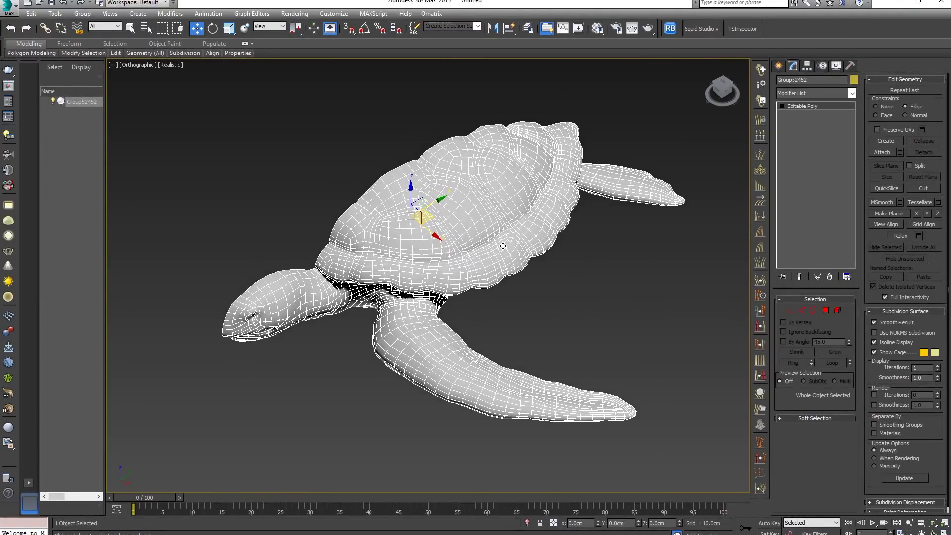
# - Export the cleaned turtle half to the Desktop as gw::OBJ, replacing the "low poly turtle" file, using quad faces and the ZBrush preset
pyautogui.click(7, 9)
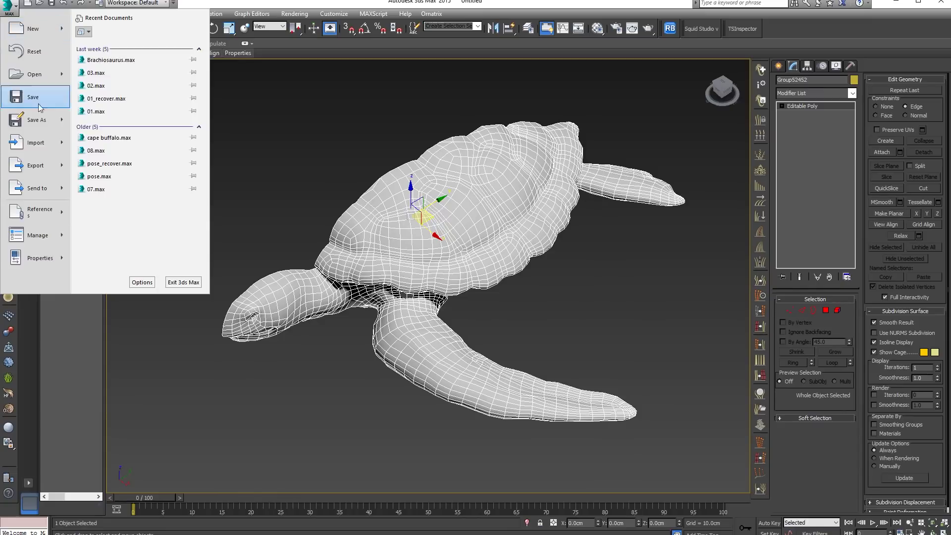
pyautogui.click(38, 165)
pyautogui.click(45, 67)
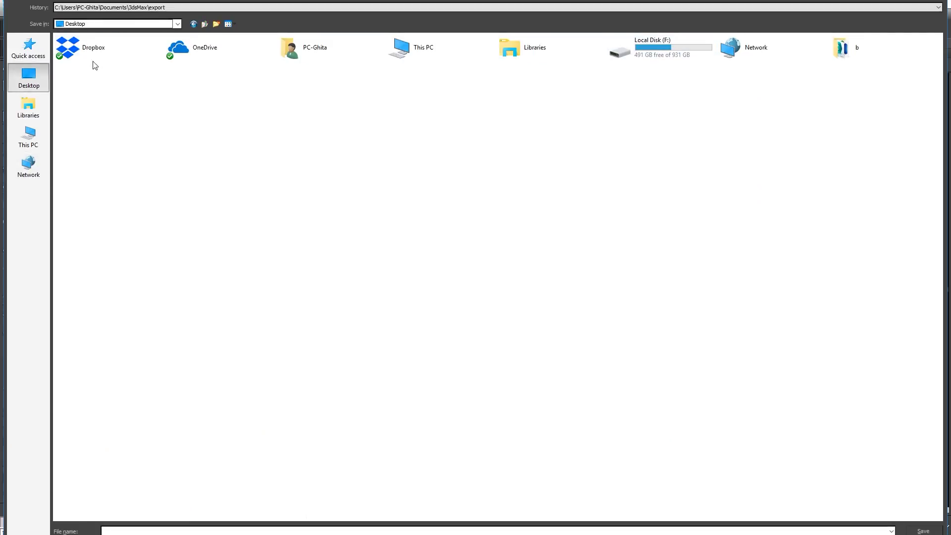
pyautogui.click(174, 534)
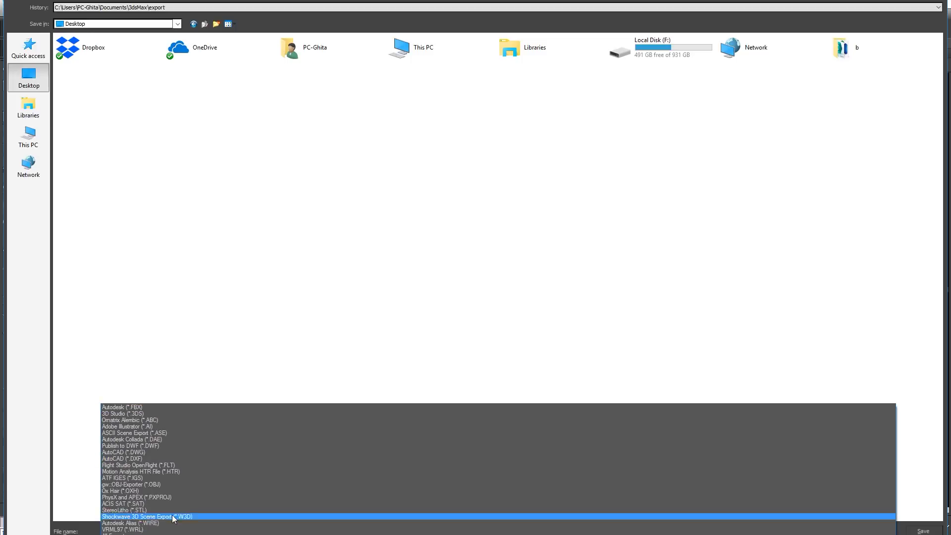
pyautogui.click(174, 485)
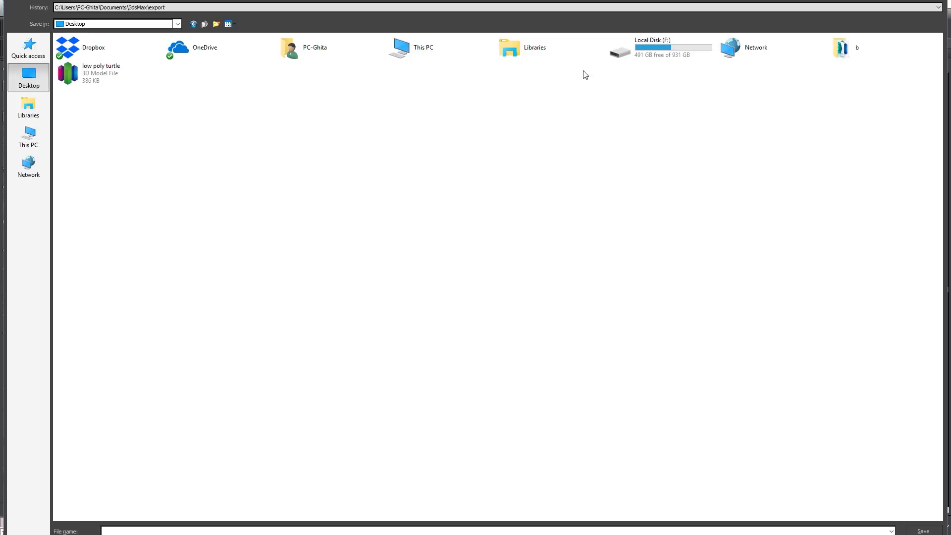
pyautogui.doubleClick(103, 74)
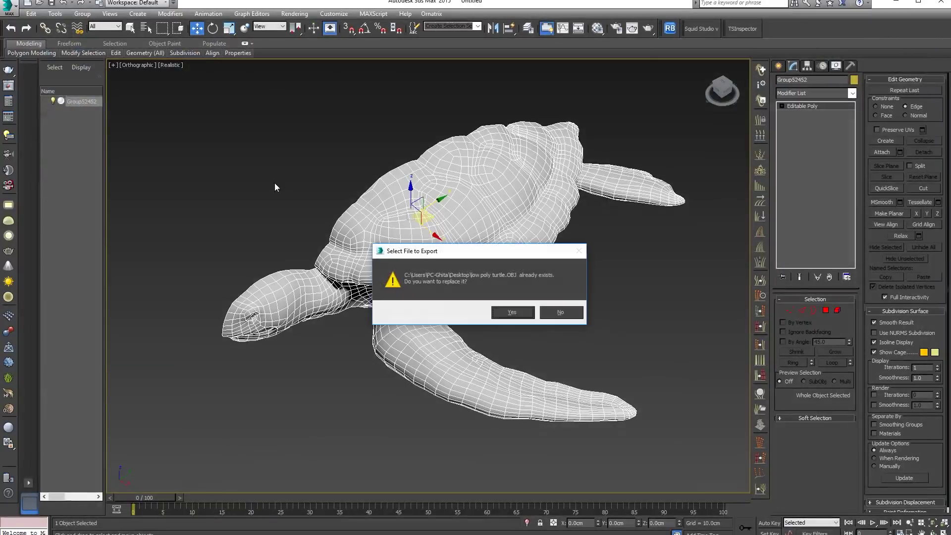
pyautogui.click(513, 313)
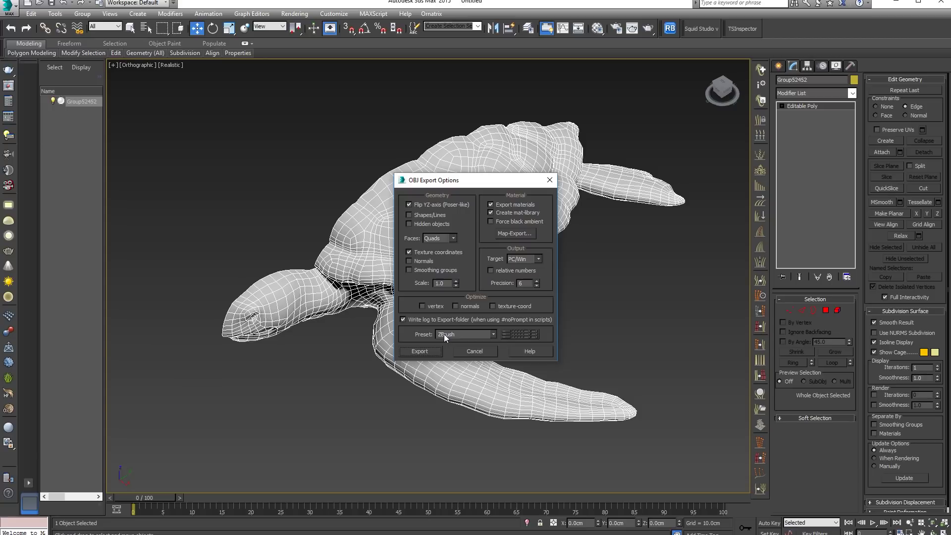
pyautogui.click(429, 352)
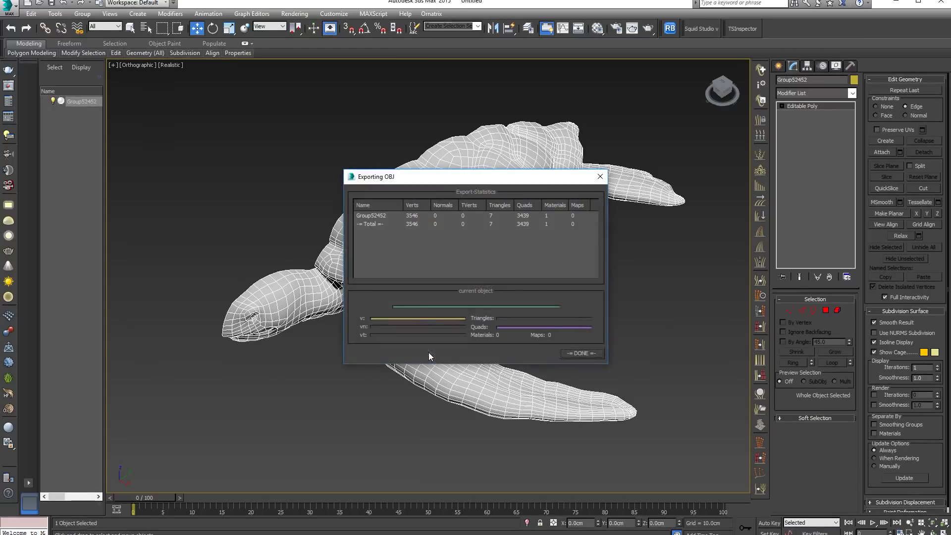
pyautogui.click(581, 353)
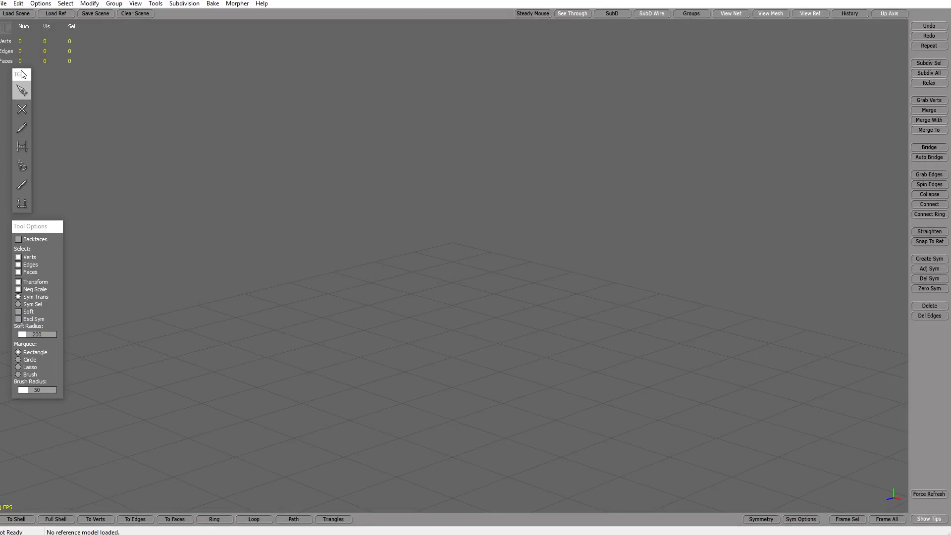
# - Switch to TopoGun and reposition the floating tool palette and Tool Options window over the empty scene
pyautogui.moveTo(19, 77); pyautogui.dragTo(29, 59)
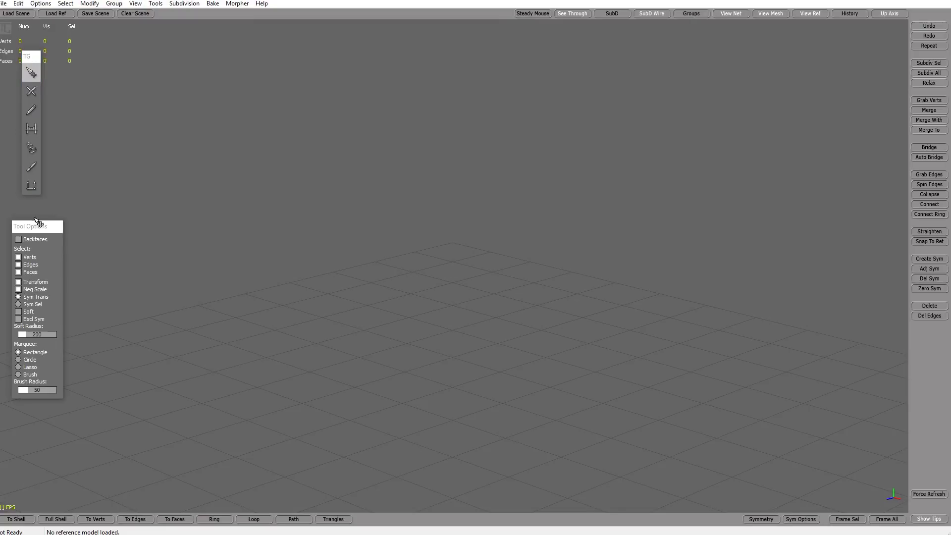
pyautogui.moveTo(31, 227); pyautogui.dragTo(38, 214)
pyautogui.click(478, 292)
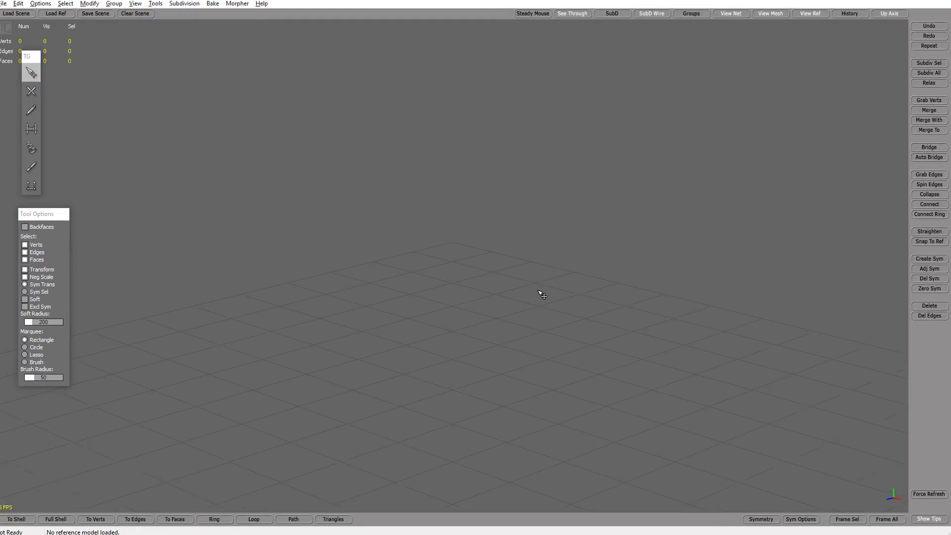
pyautogui.keyDown('alt'); pyautogui.moveTo(539, 291); pyautogui.dragTo(510, 255, button='right'); pyautogui.keyUp('alt')
pyautogui.keyDown('alt'); pyautogui.moveTo(476, 309); pyautogui.dragTo(496, 390, button='right'); pyautogui.keyUp('alt')
pyautogui.keyDown('alt'); pyautogui.moveTo(518, 426); pyautogui.dragTo(447, 298); pyautogui.keyUp('alt')
# - Switch to the browser and look through the TopoGun website's download page for the Windows, OS X and Linux install kits
pyautogui.moveTo(109, 534)
pyautogui.click(133, 524)
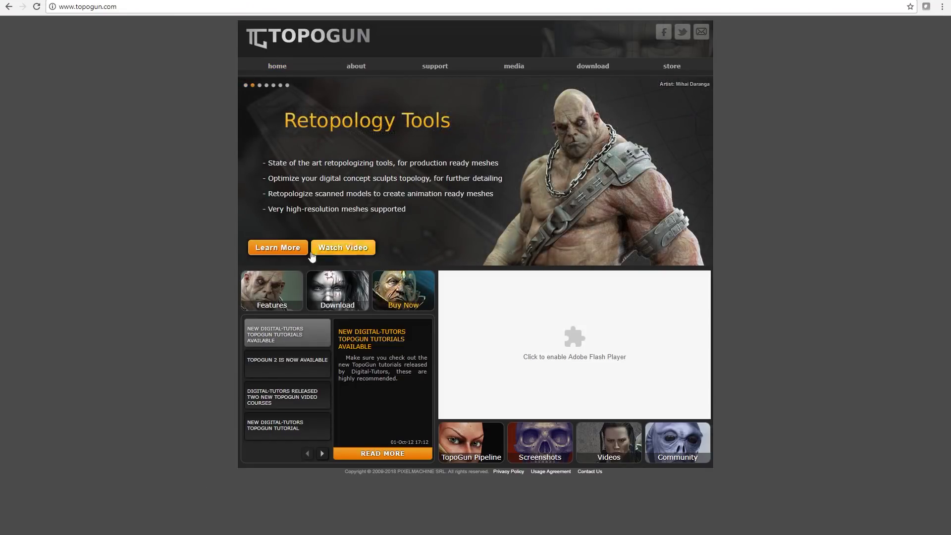
pyautogui.moveTo(513, 73)
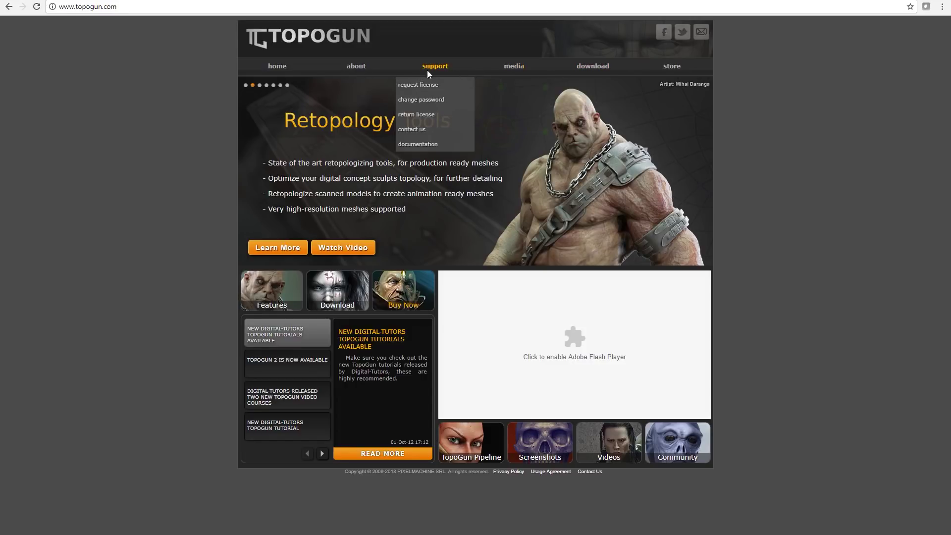
pyautogui.moveTo(597, 74)
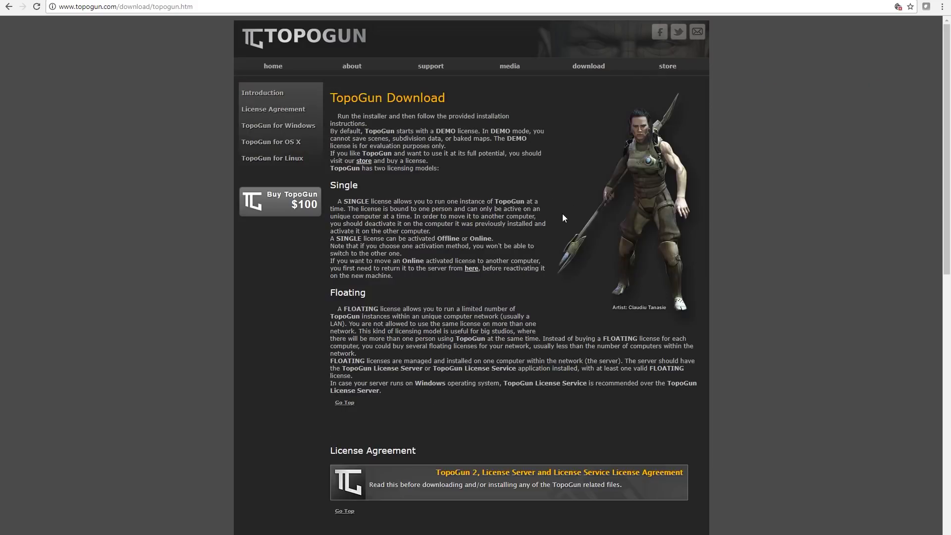
pyautogui.scroll(-1, 521, 280)
pyautogui.scroll(-7, 522, 283)
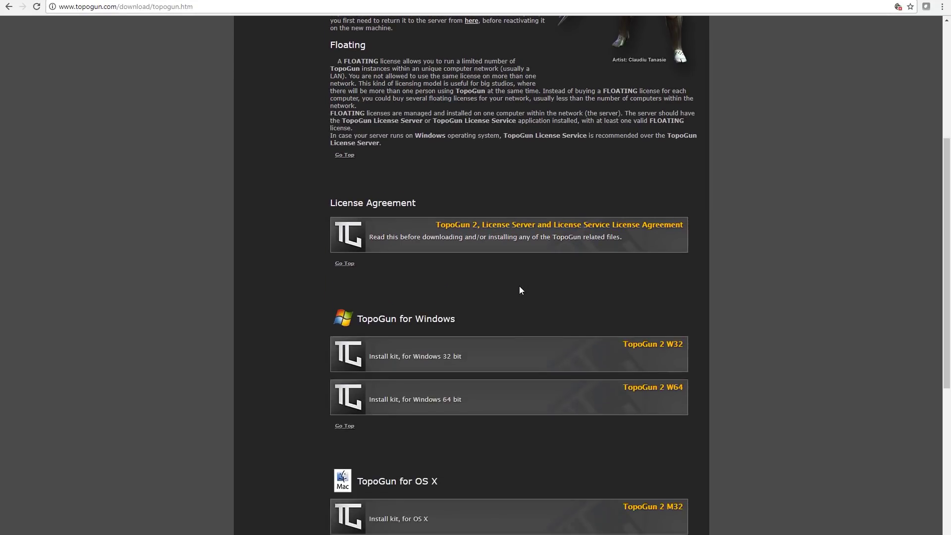
pyautogui.scroll(-4, 528, 327)
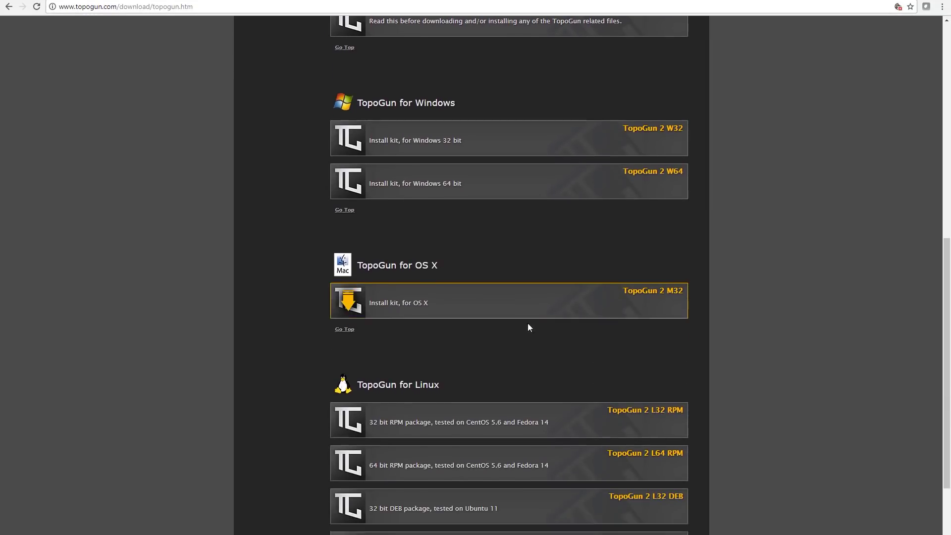
pyautogui.scroll(12, 528, 323)
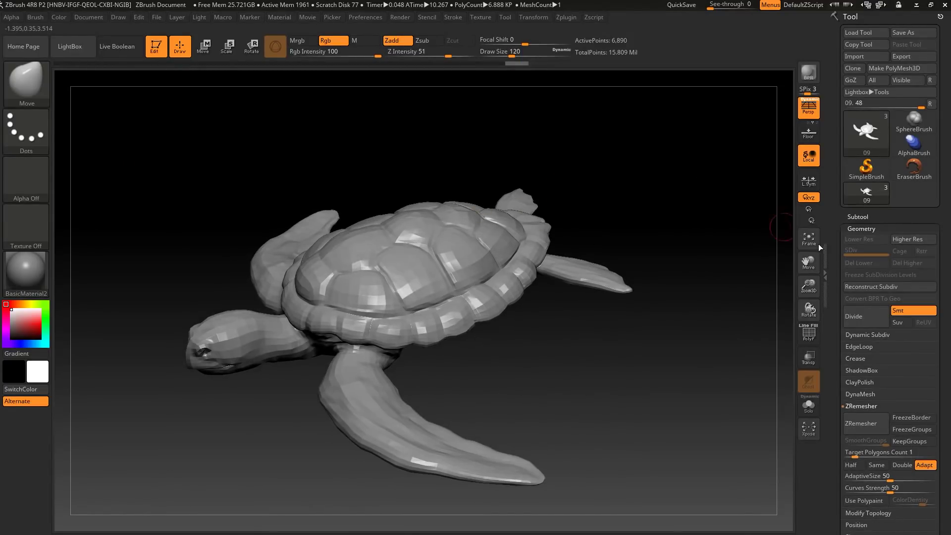
# - Switch to ZBrush, make the detailed turtle subtool 08 active and hide the low-poly subtool 09
pyautogui.click(859, 217)
pyautogui.click(861, 231)
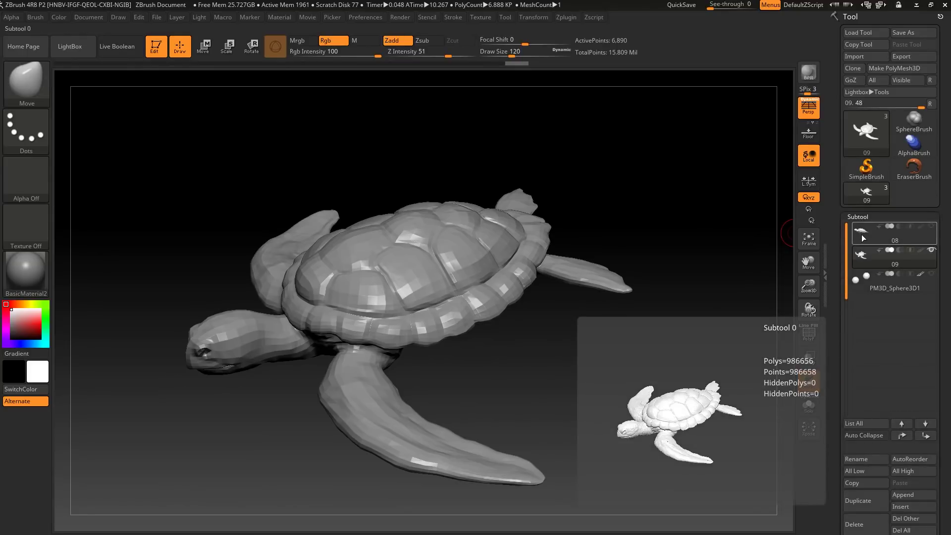
pyautogui.click(931, 251)
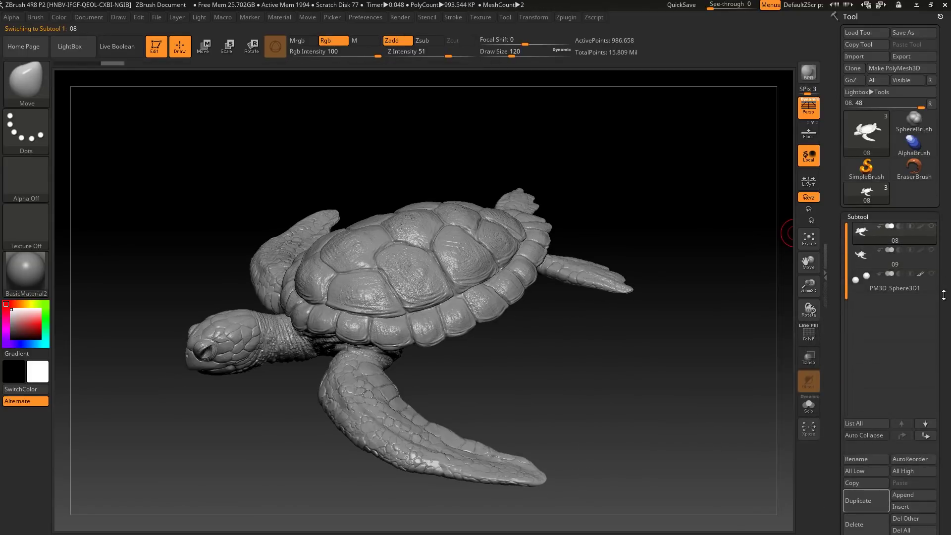
# - Expand the Geometry settings of the detailed turtle and review its subdivision level
pyautogui.moveTo(944, 299); pyautogui.dragTo(941, 258)
pyautogui.moveTo(945, 515); pyautogui.dragTo(945, 422)
pyautogui.click(868, 458)
pyautogui.moveTo(699, 243); pyautogui.dragTo(720, 258)
pyautogui.moveTo(944, 114); pyautogui.dragTo(944, 274)
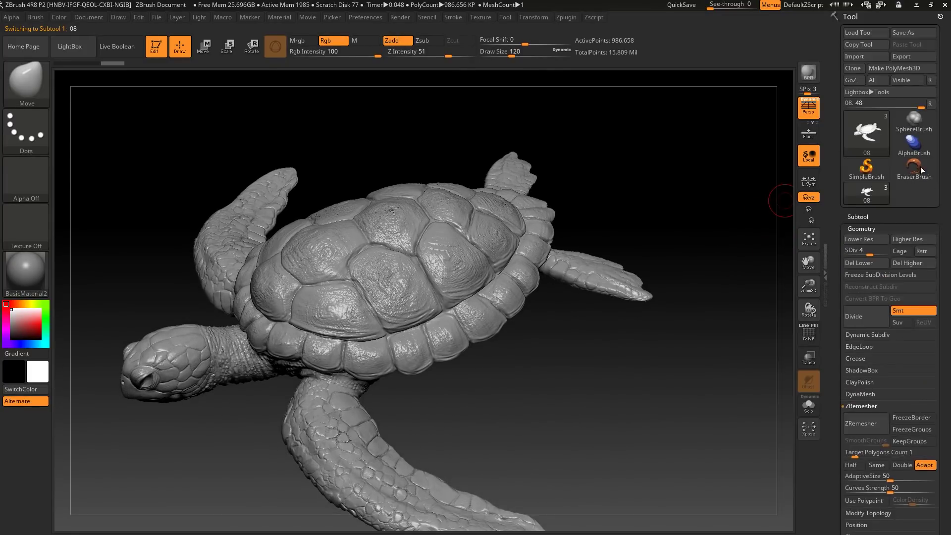
# - Dock the Zplugin palette in the side tray and expand its Decimation Master settings
pyautogui.click(565, 18)
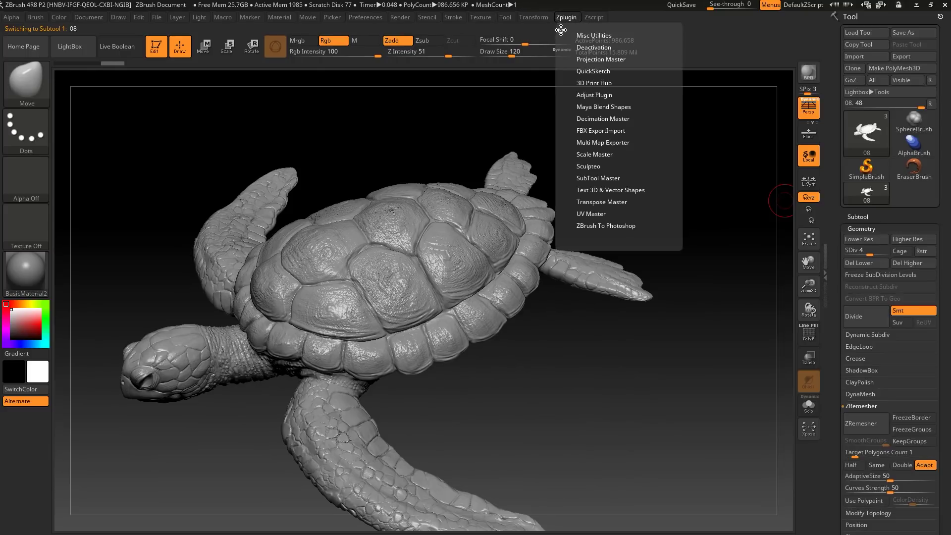
pyautogui.moveTo(561, 30); pyautogui.dragTo(879, 103)
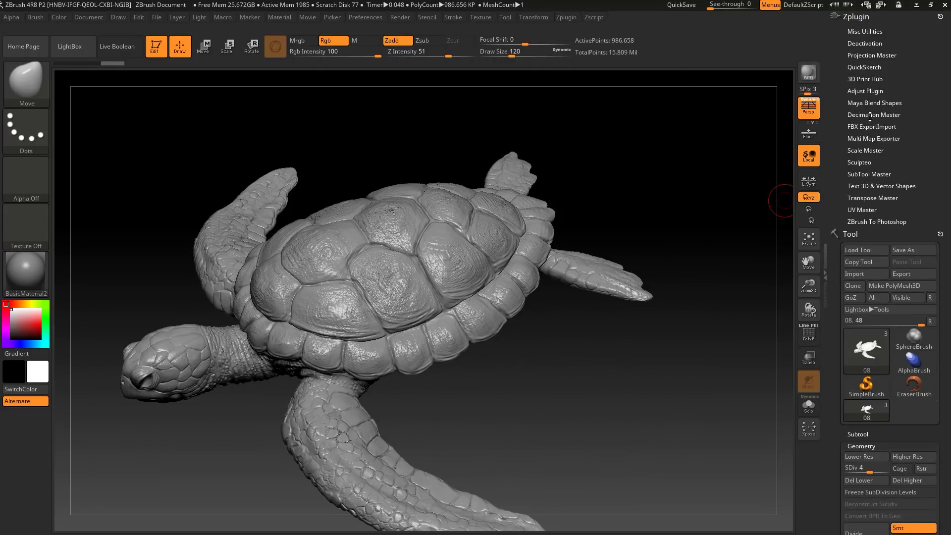
pyautogui.click(871, 115)
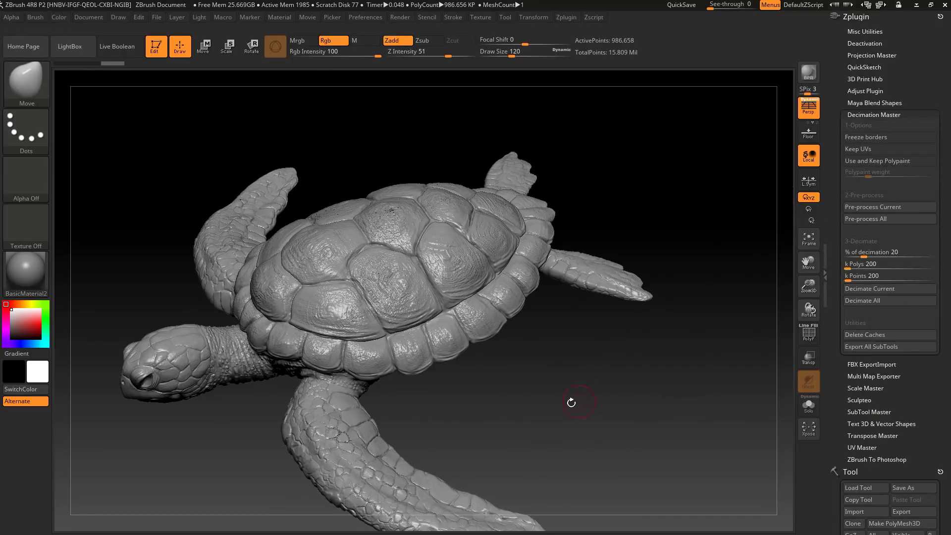
# - Examine the detailed turtle's density with the polyframe display, check its polygon count, and return to plain shading
pyautogui.moveTo(569, 400); pyautogui.dragTo(655, 388)
pyautogui.click(816, 334)
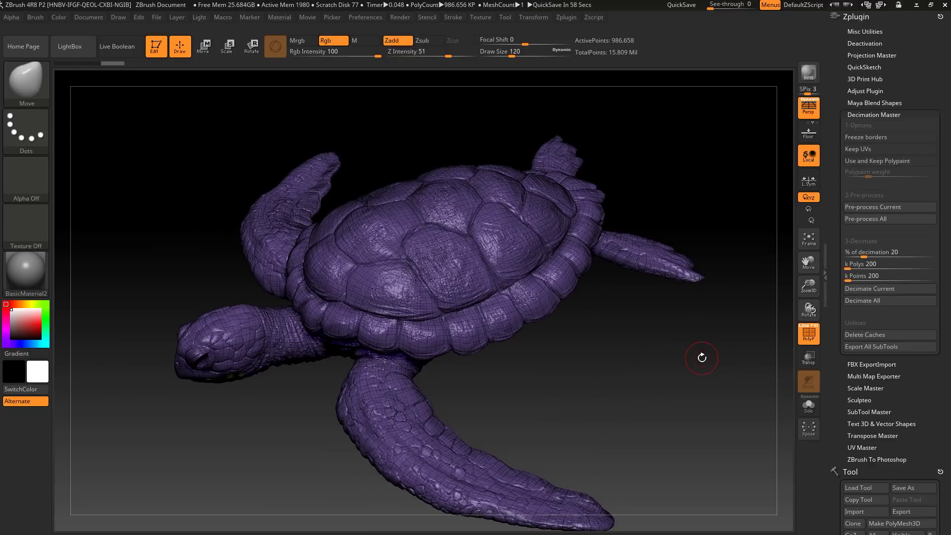
pyautogui.moveTo(696, 358); pyautogui.dragTo(782, 392)
pyautogui.moveTo(929, 410); pyautogui.dragTo(929, 226)
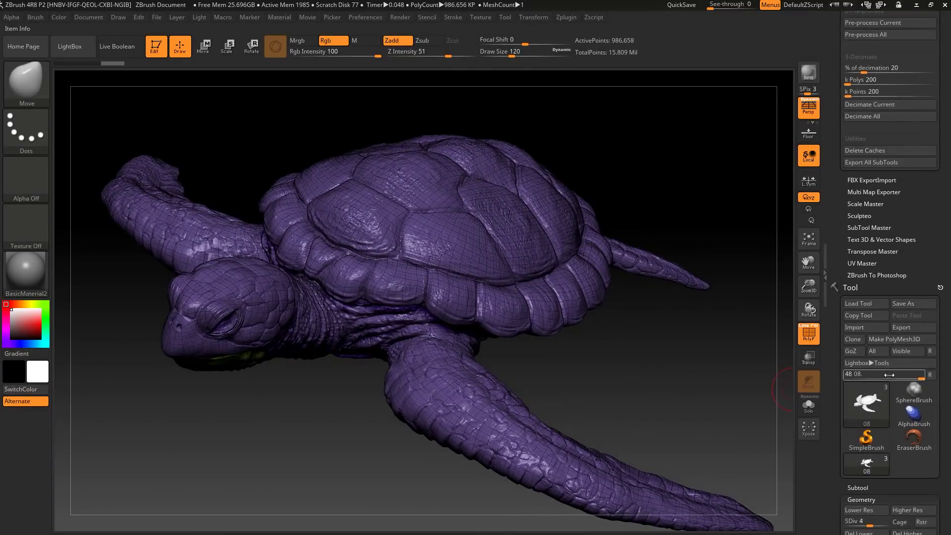
pyautogui.moveTo(868, 404)
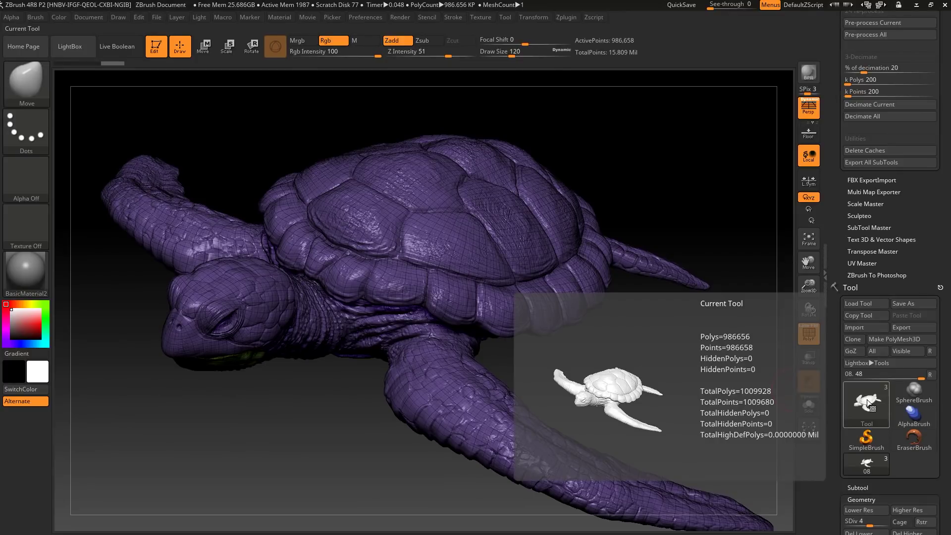
pyautogui.moveTo(919, 190); pyautogui.dragTo(915, 362)
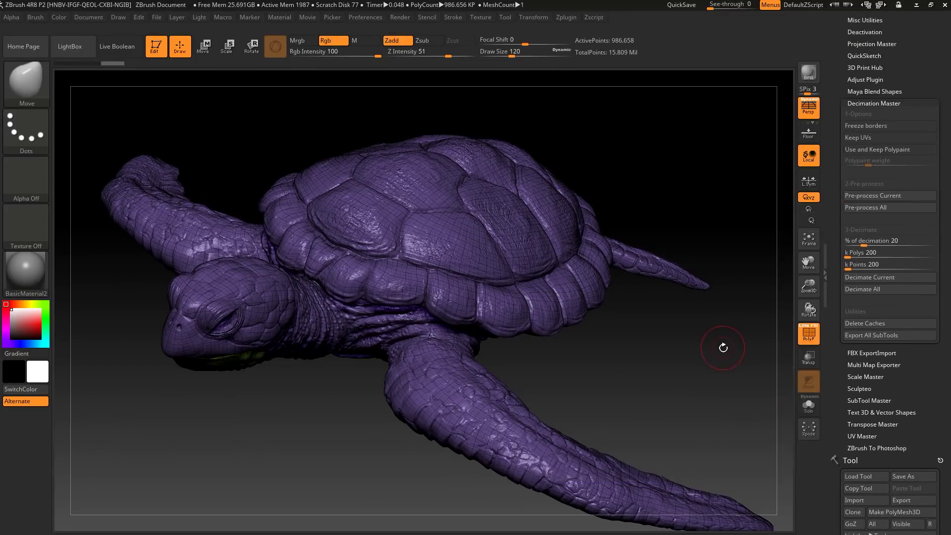
pyautogui.moveTo(724, 347); pyautogui.dragTo(717, 352)
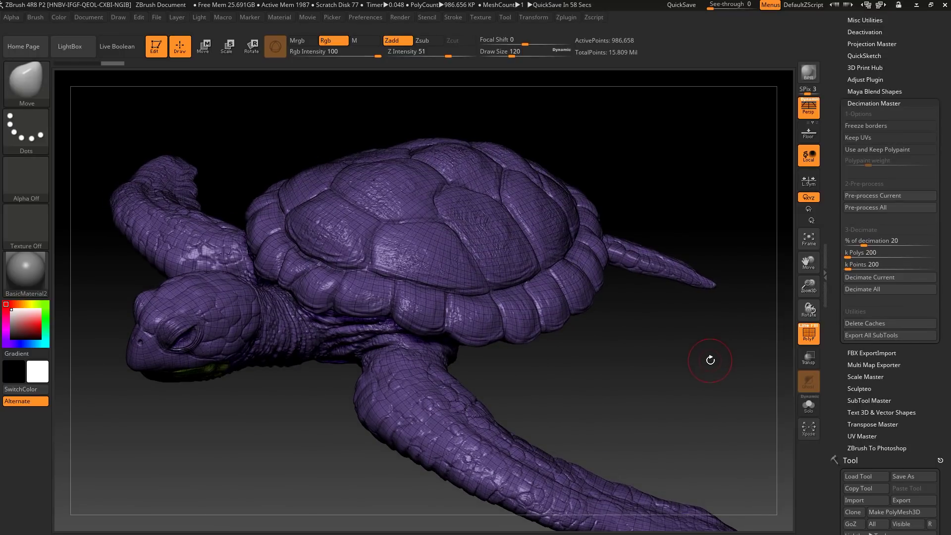
pyautogui.click(813, 334)
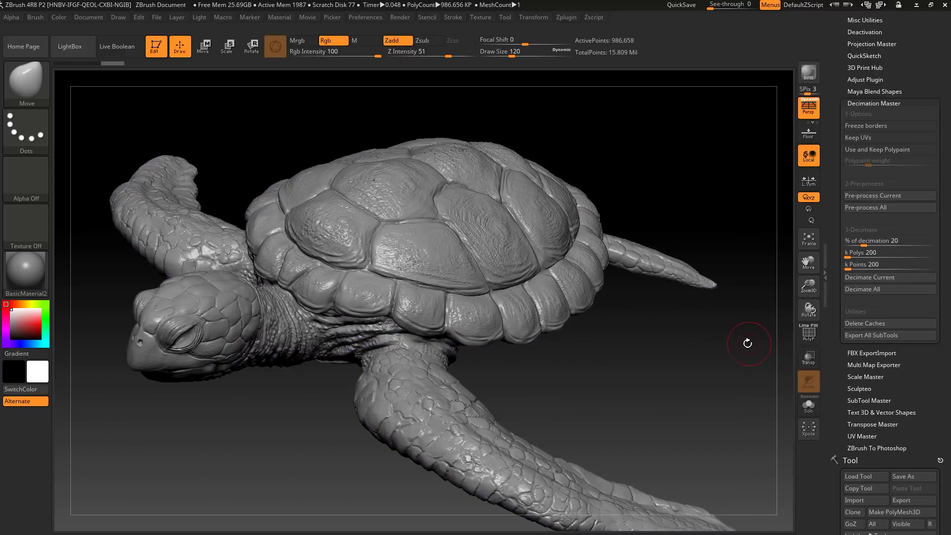
pyautogui.moveTo(730, 344); pyautogui.dragTo(781, 304)
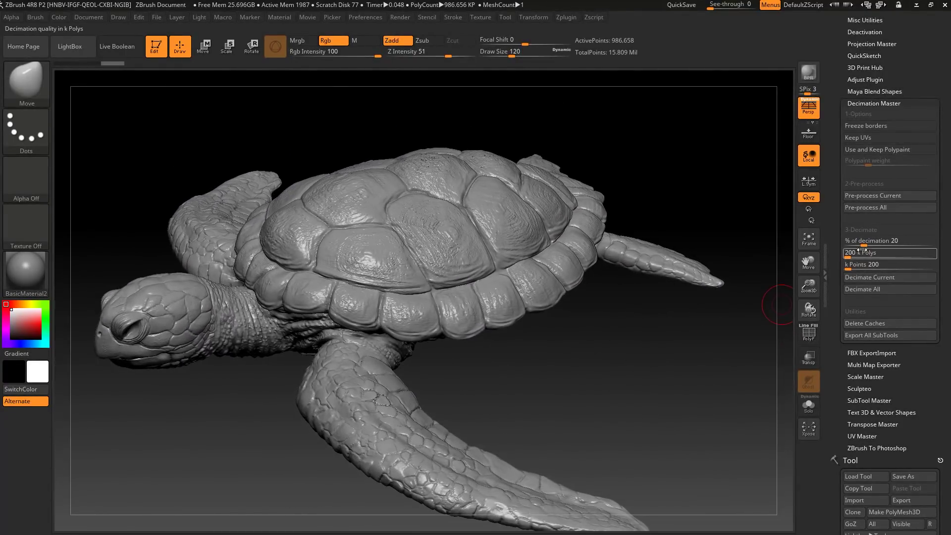
# - Pre-process the detailed turtle subtool in Decimation Master and decimate it to 10%
pyautogui.click(871, 196)
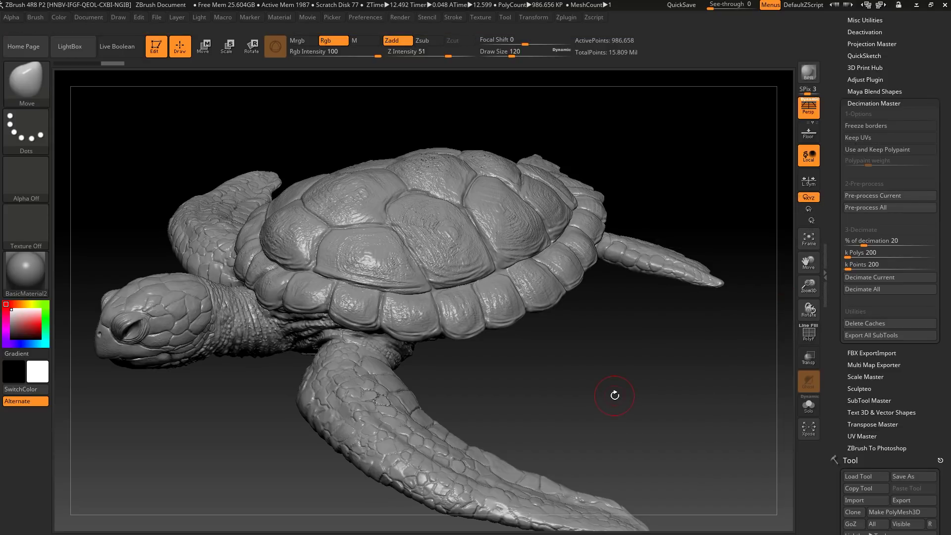
pyautogui.moveTo(593, 373); pyautogui.dragTo(880, 384)
pyautogui.click(858, 242)
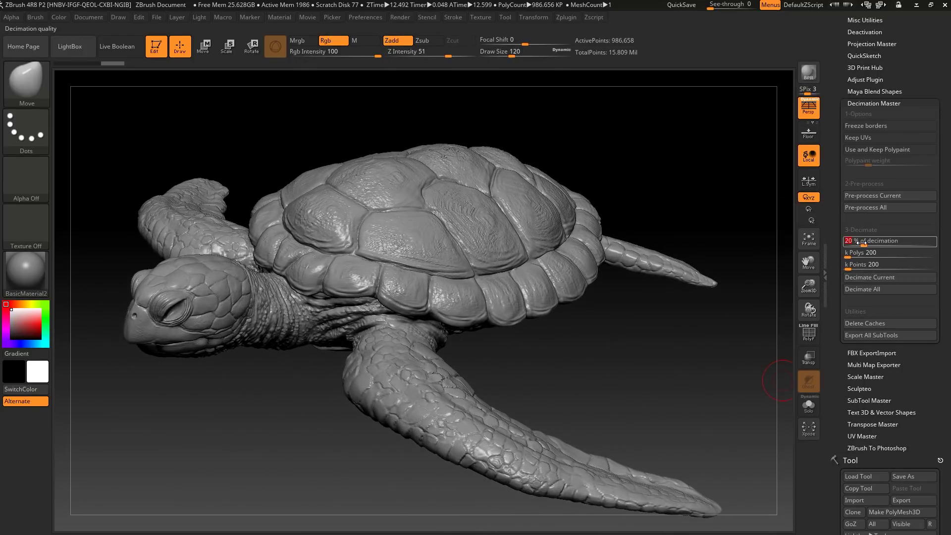
pyautogui.write('10')
pyautogui.press('Return')
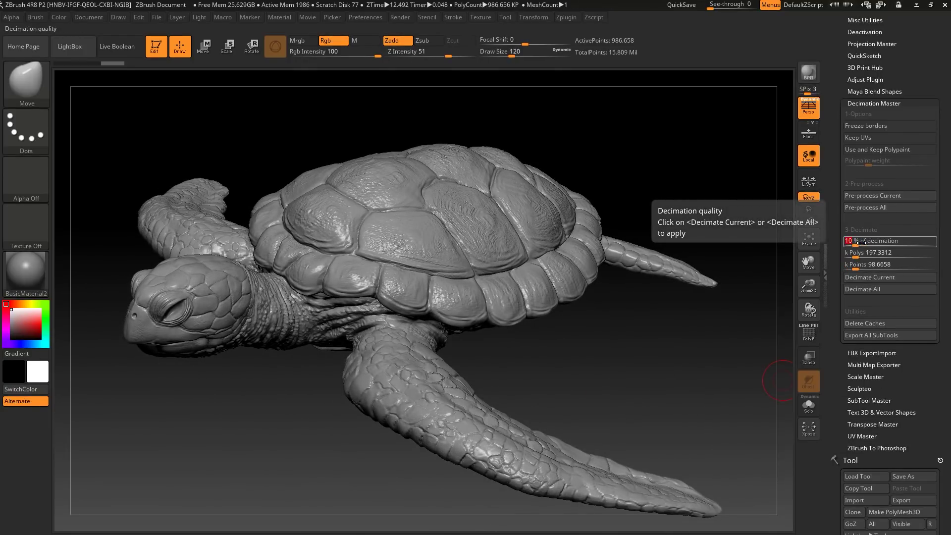
pyautogui.click(883, 279)
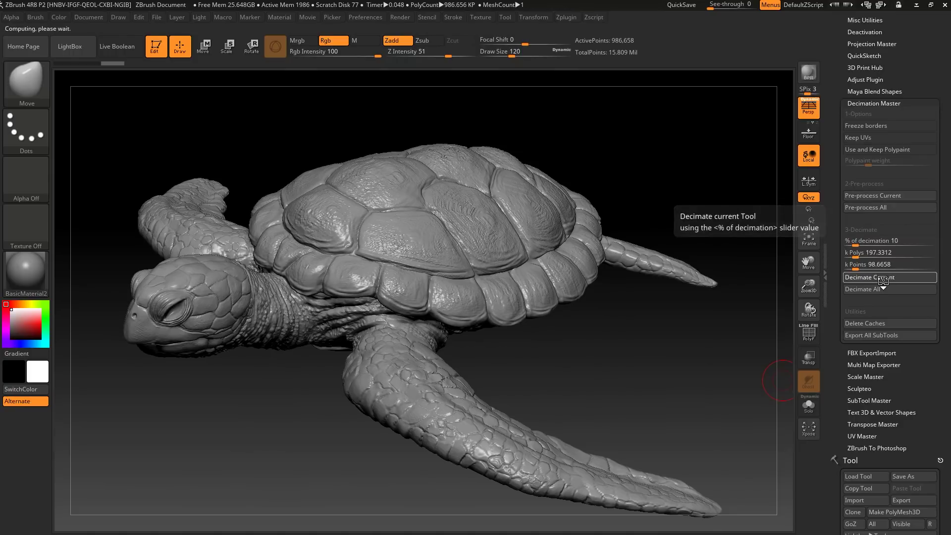
# - Examine the decimated turtle's shell up close with the polyframe display on and off
pyautogui.click(812, 340)
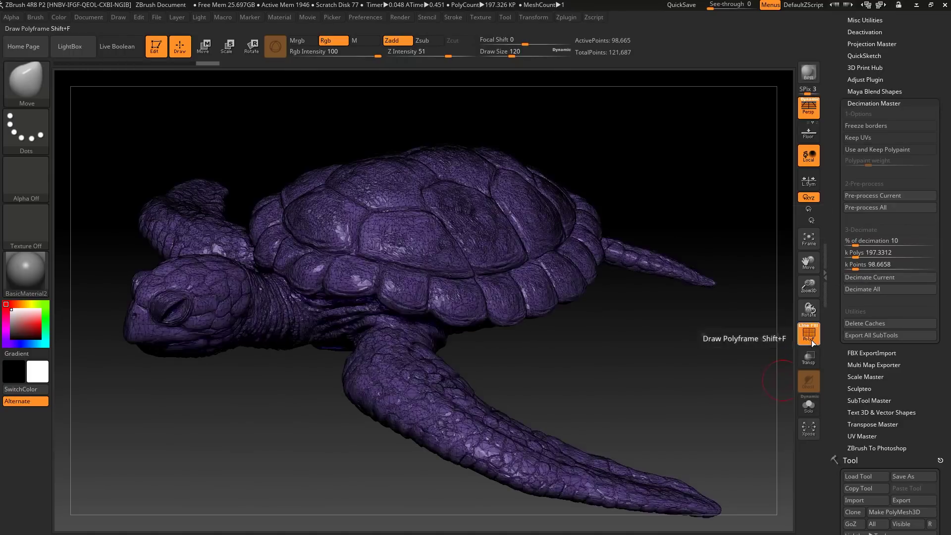
pyautogui.keyDown('alt'); pyautogui.moveTo(690, 325); pyautogui.dragTo(744, 309); pyautogui.keyUp('alt')
pyautogui.click(810, 335)
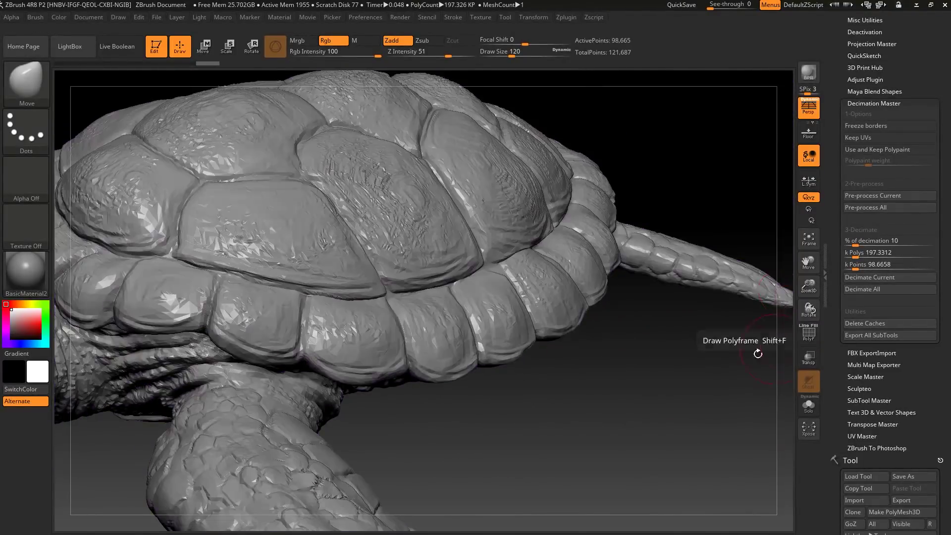
# - Export the decimated turtle to the Desktop as an OBJ file named "high poly turtle"
pyautogui.moveTo(758, 354); pyautogui.dragTo(686, 400)
pyautogui.scroll(-5, 931, 430)
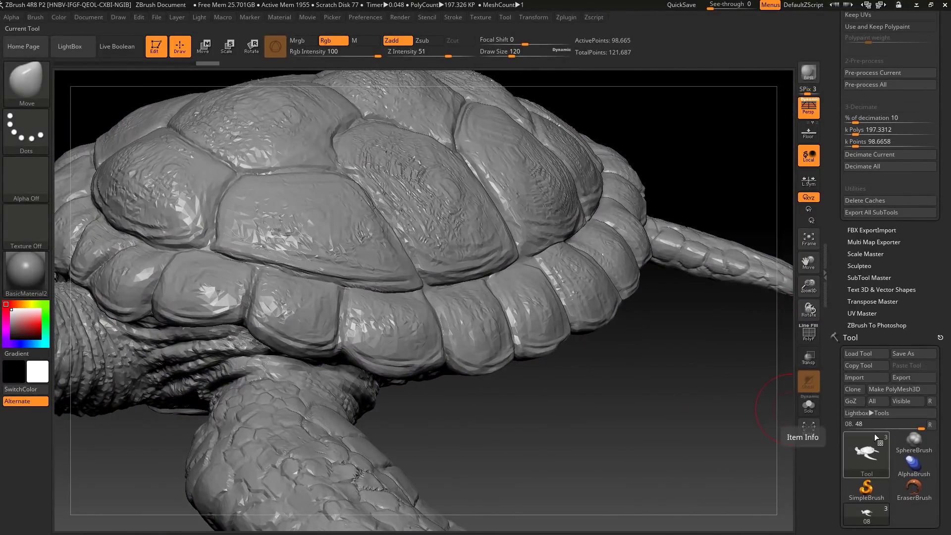
pyautogui.moveTo(872, 438)
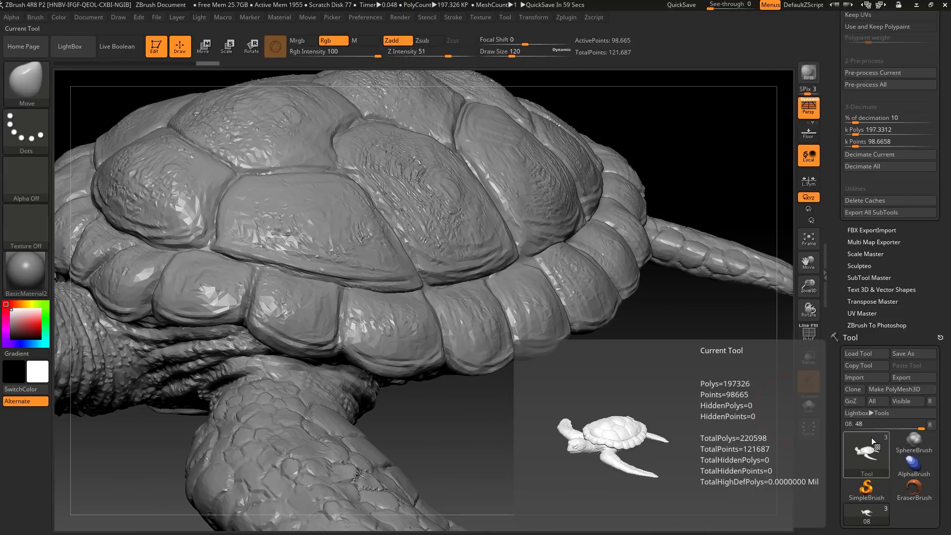
pyautogui.click(909, 378)
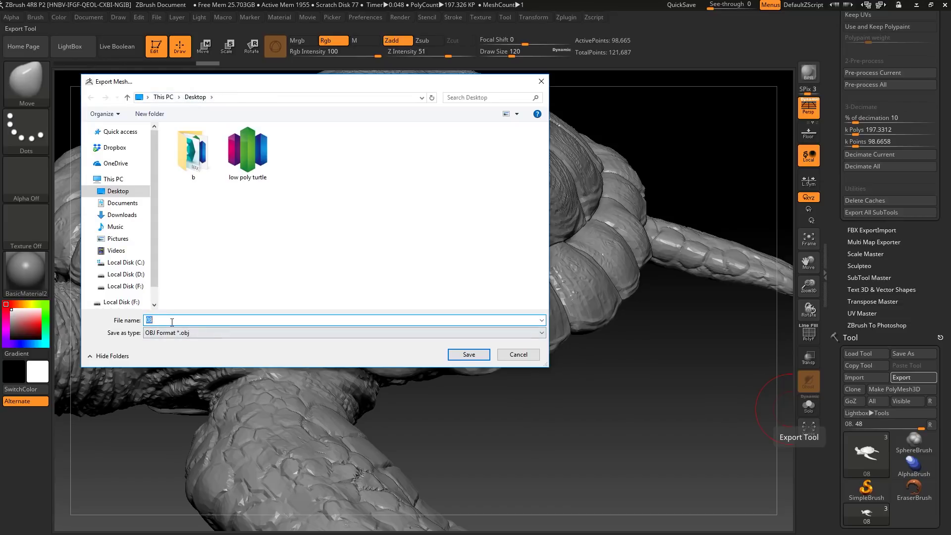
pyautogui.click(268, 150)
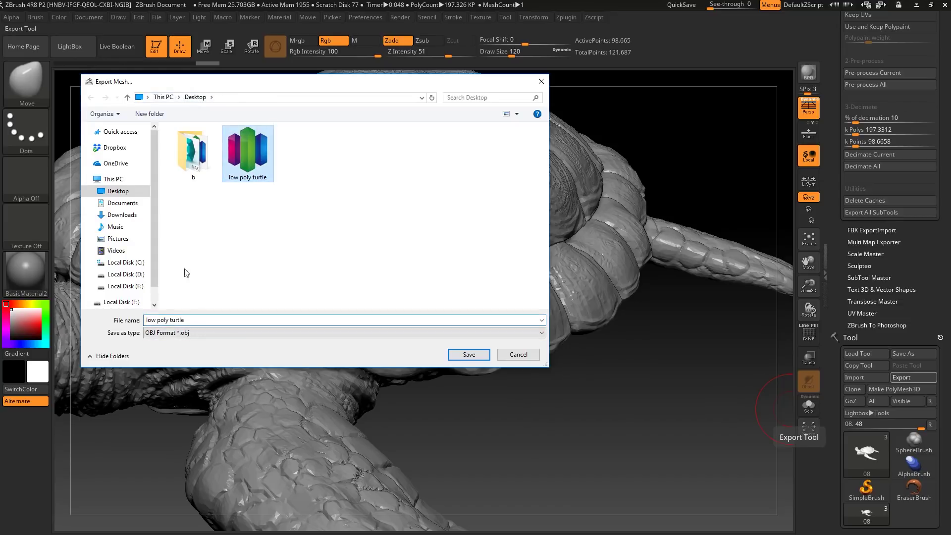
pyautogui.click(165, 321)
pyautogui.click(157, 321)
pyautogui.moveTo(157, 321); pyautogui.dragTo(131, 325)
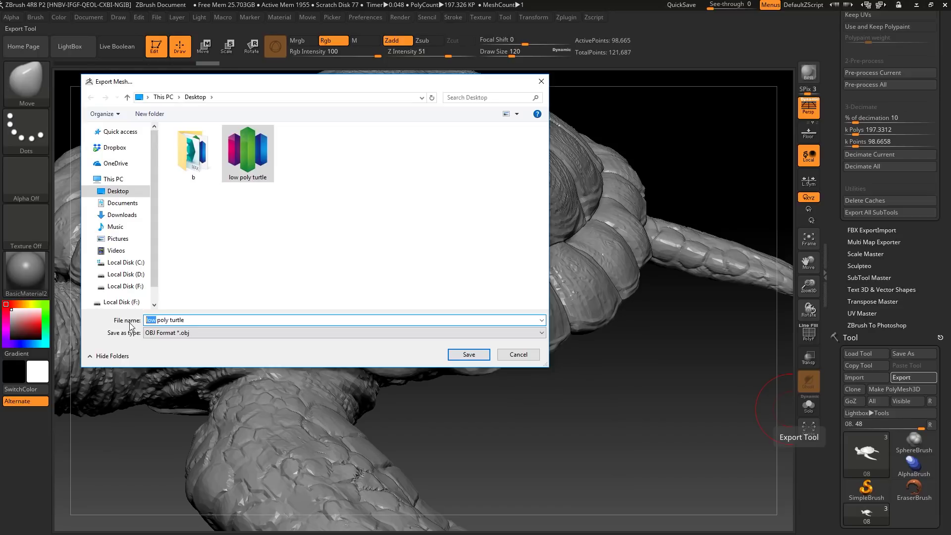
pyautogui.write('high')
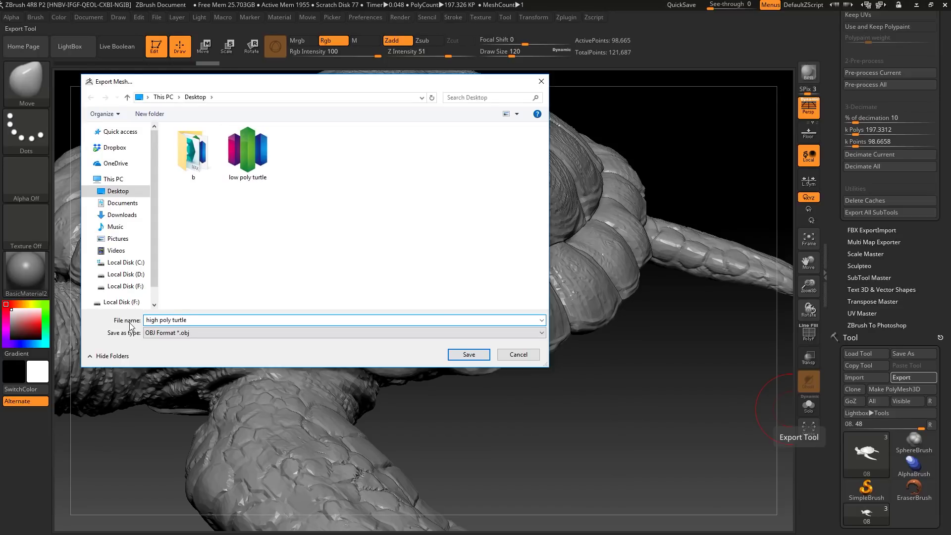
pyautogui.press('Return')
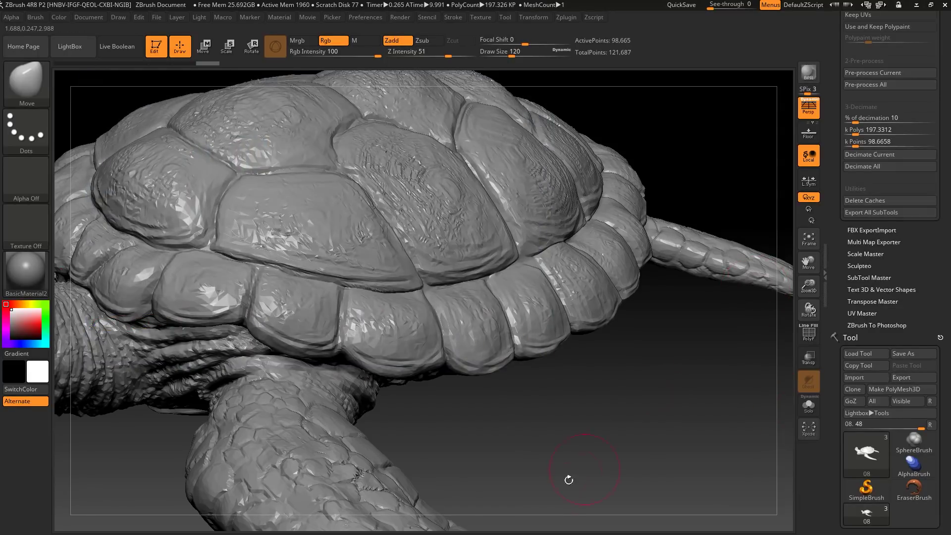
# - Switch to TopoGun and load the "high poly turtle" OBJ from the Desktop as the reference mesh
pyautogui.moveTo(327, 534)
pyautogui.click(327, 518)
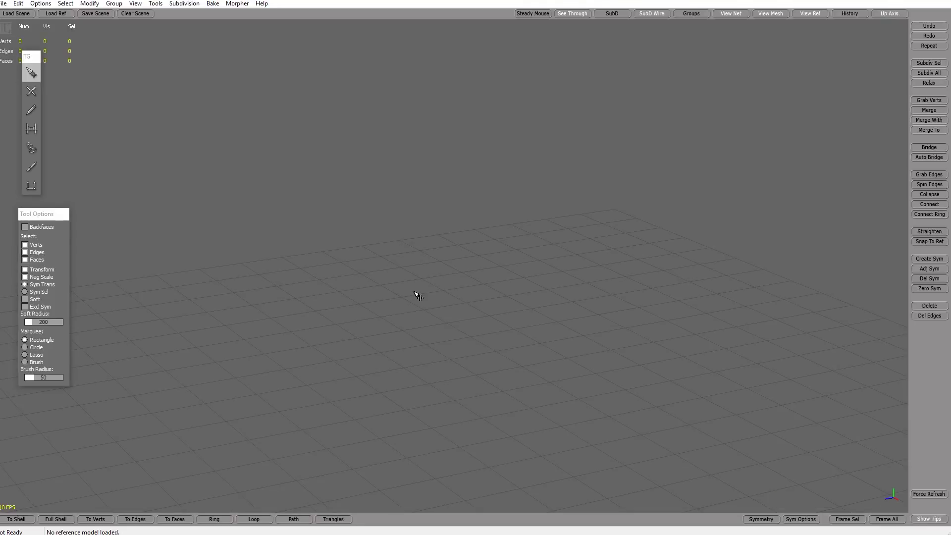
pyautogui.click(52, 13)
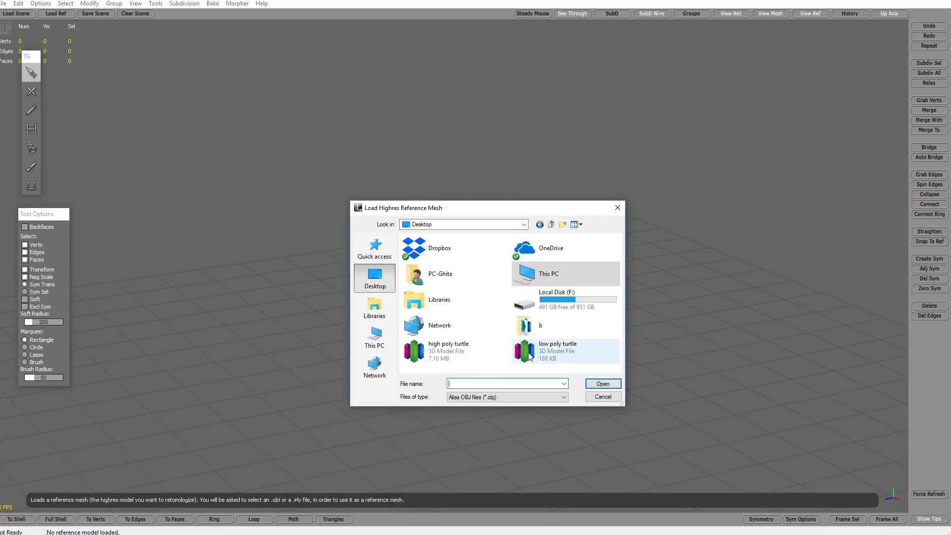
pyautogui.doubleClick(456, 352)
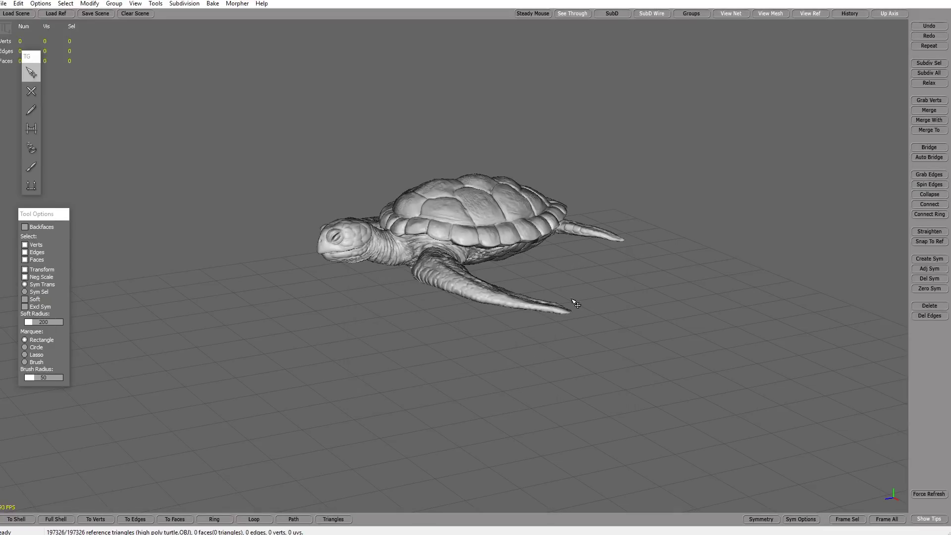
# - Examine the loaded reference turtle from above, from the side and from different distances
pyautogui.moveTo(577, 303); pyautogui.dragTo(588, 332, button='middle')
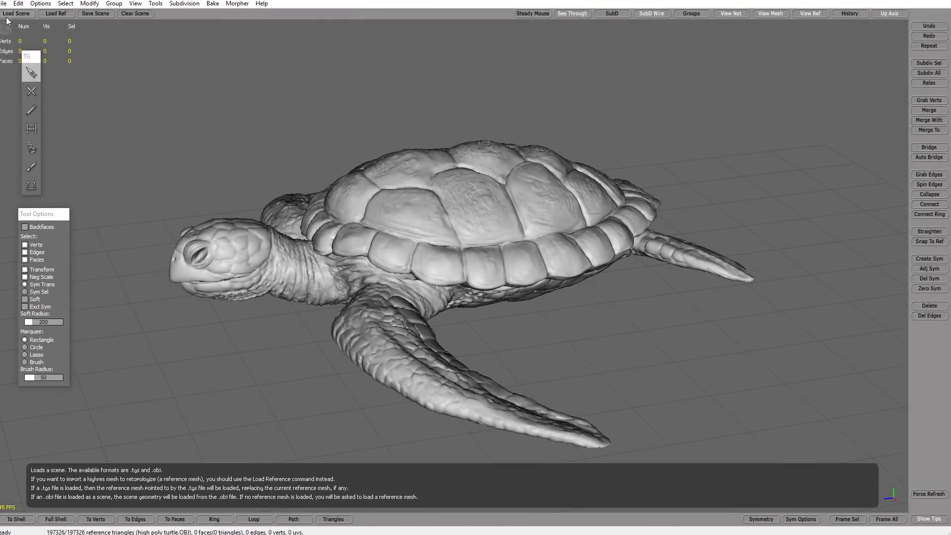
pyautogui.moveTo(599, 325); pyautogui.dragTo(599, 365, button='middle')
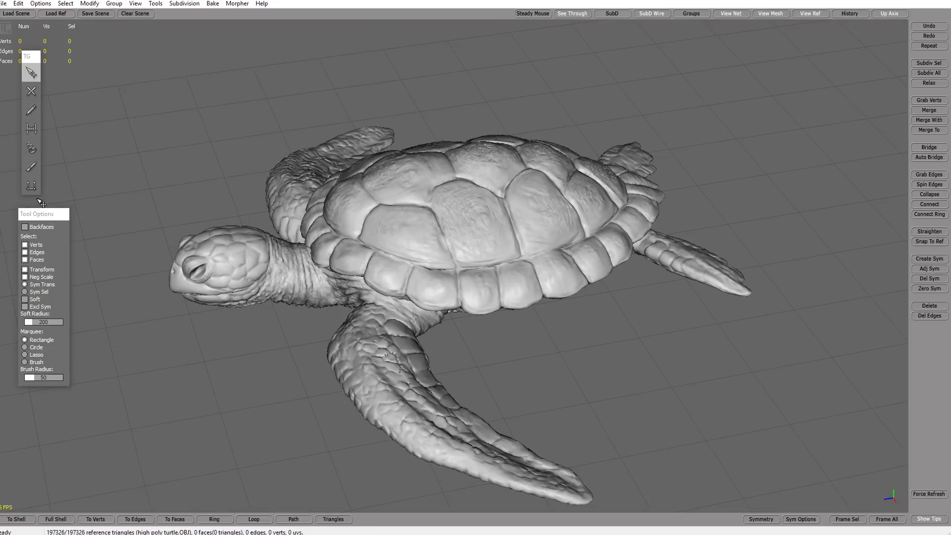
pyautogui.moveTo(32, 214); pyautogui.dragTo(26, 219)
pyautogui.keyDown('alt'); pyautogui.moveTo(744, 364); pyautogui.dragTo(704, 341, button='middle'); pyautogui.keyUp('alt')
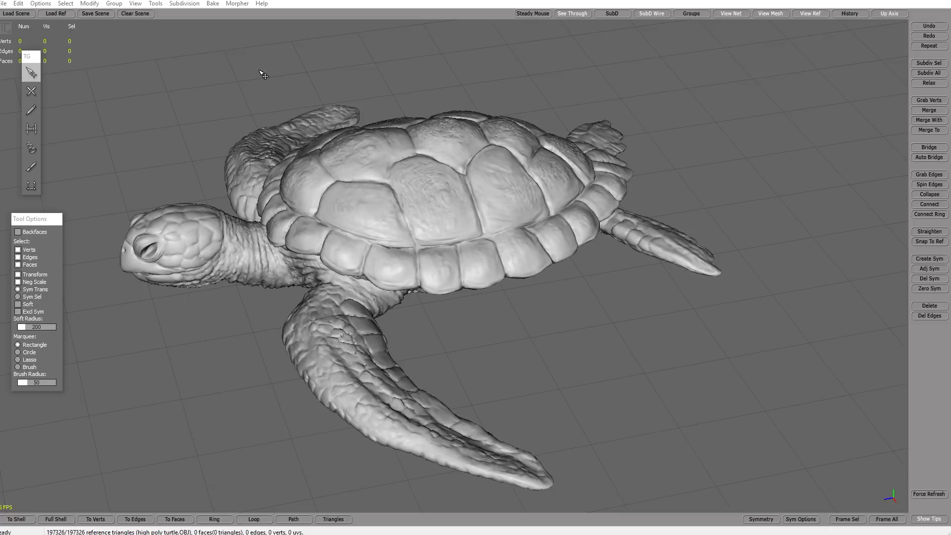
pyautogui.moveTo(294, 77); pyautogui.dragTo(379, 182, button='middle')
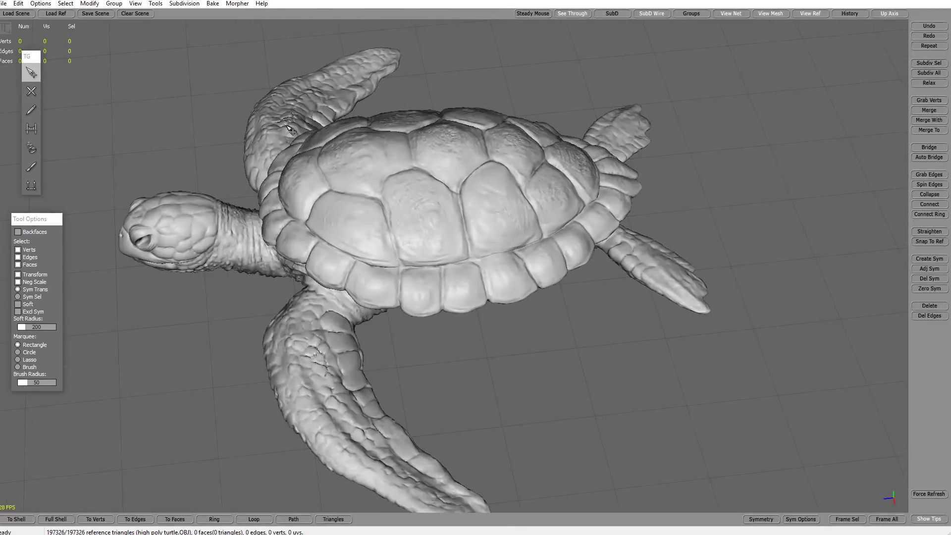
pyautogui.moveTo(202, 82); pyautogui.dragTo(774, 413)
pyautogui.moveTo(710, 444); pyautogui.dragTo(206, 71)
pyautogui.moveTo(118, 38); pyautogui.dragTo(516, 399)
pyautogui.keyDown('alt'); pyautogui.moveTo(813, 369); pyautogui.dragTo(744, 321, button='right'); pyautogui.keyUp('alt')
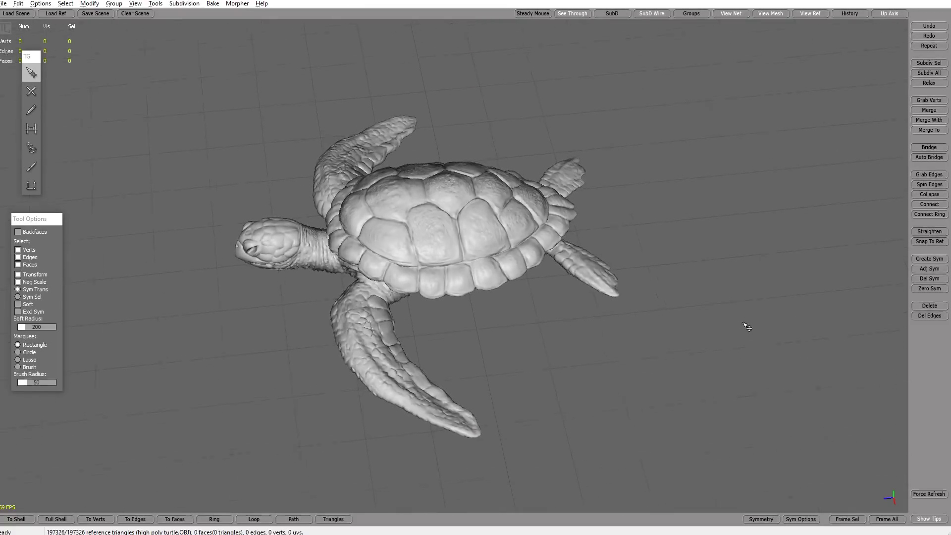
pyautogui.keyDown('alt'); pyautogui.moveTo(744, 322); pyautogui.dragTo(676, 293); pyautogui.keyUp('alt')
pyautogui.keyDown('alt'); pyautogui.moveTo(676, 293); pyautogui.dragTo(670, 343, button='right'); pyautogui.keyUp('alt')
pyautogui.keyDown('alt'); pyautogui.moveTo(665, 290); pyautogui.dragTo(664, 314, button='middle'); pyautogui.keyUp('alt')
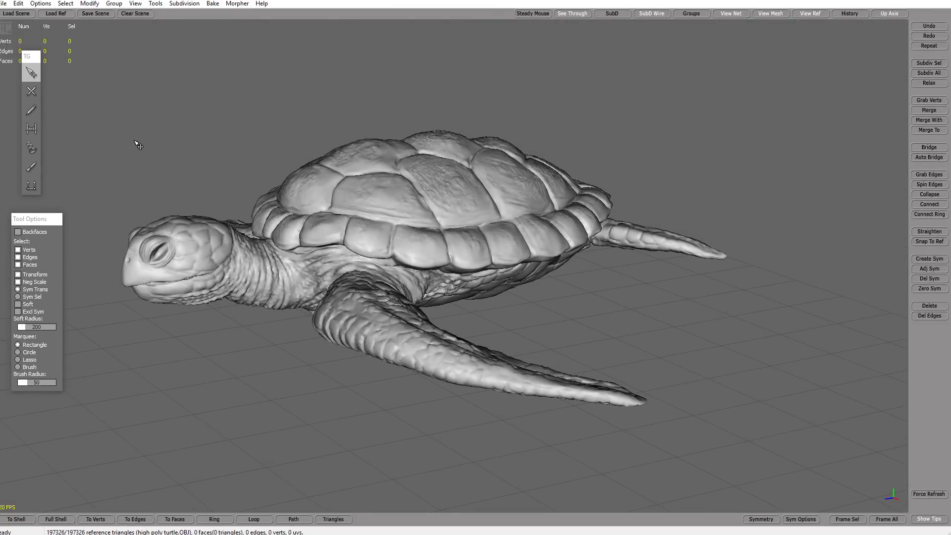
# - Draw a four-edge open rectangular outline with the creation tool on a large side plate of the shell
pyautogui.click(32, 92)
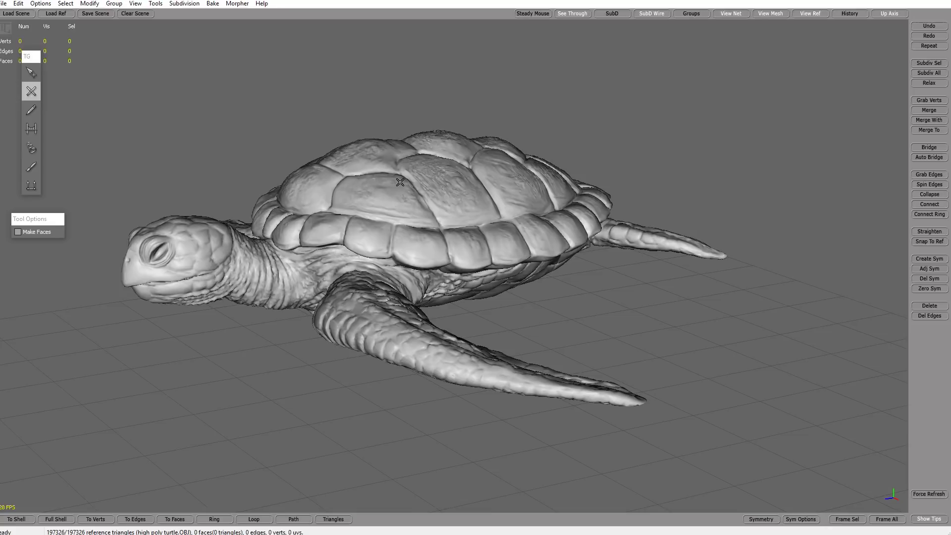
pyautogui.moveTo(717, 95); pyautogui.dragTo(722, 143, button='middle')
pyautogui.scroll(5, 724, 149)
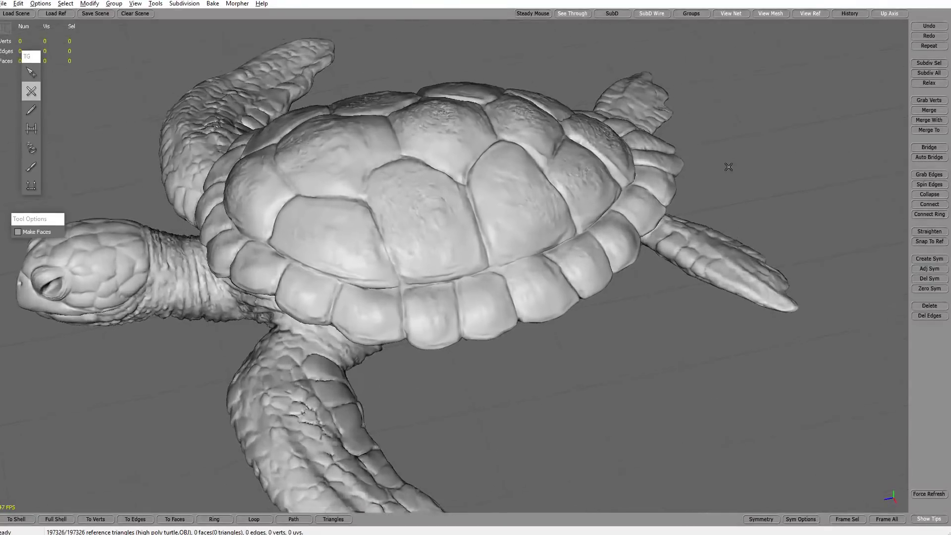
pyautogui.scroll(2, 728, 167)
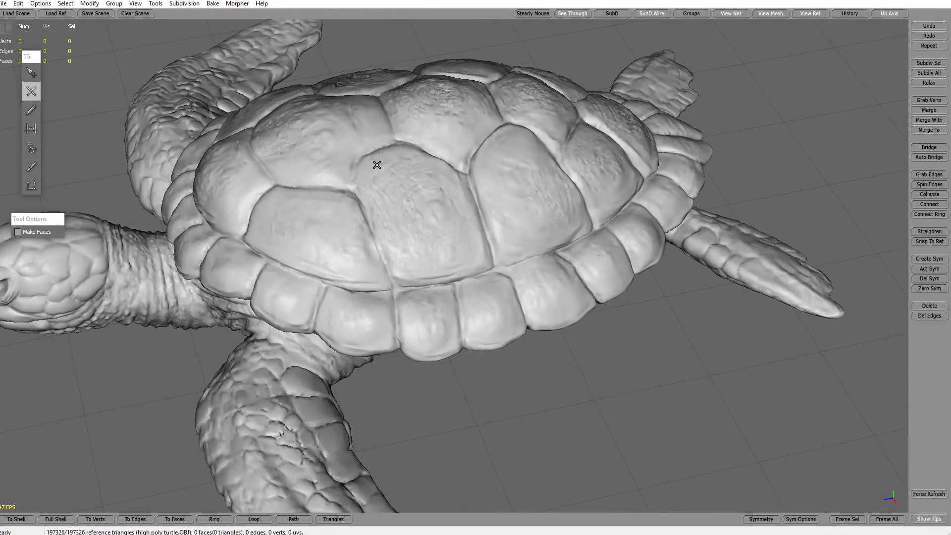
pyautogui.click(435, 159)
pyautogui.click(472, 246)
pyautogui.click(400, 266)
pyautogui.click(370, 188)
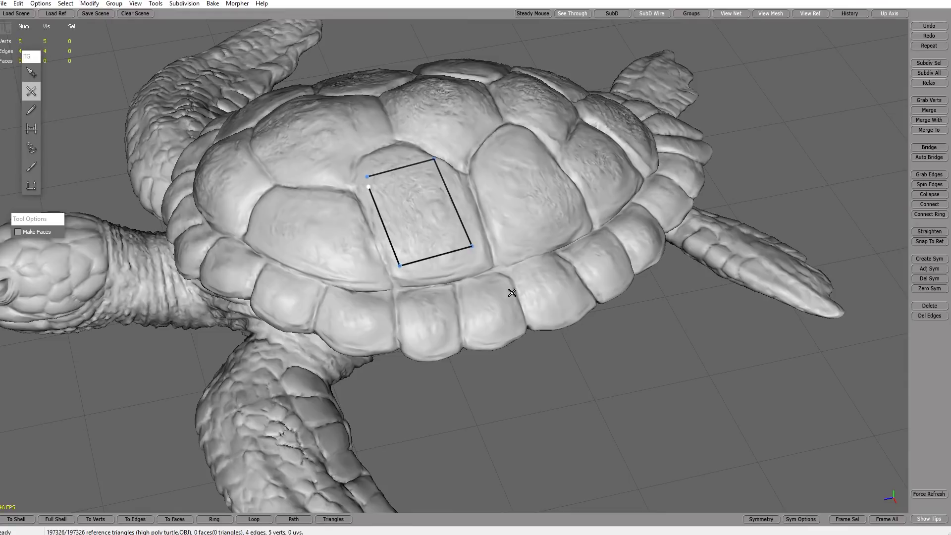
# - Merge the rectangle's two loose corner vertices with SimpleEdit to close it into a quad face
pyautogui.click(28, 76)
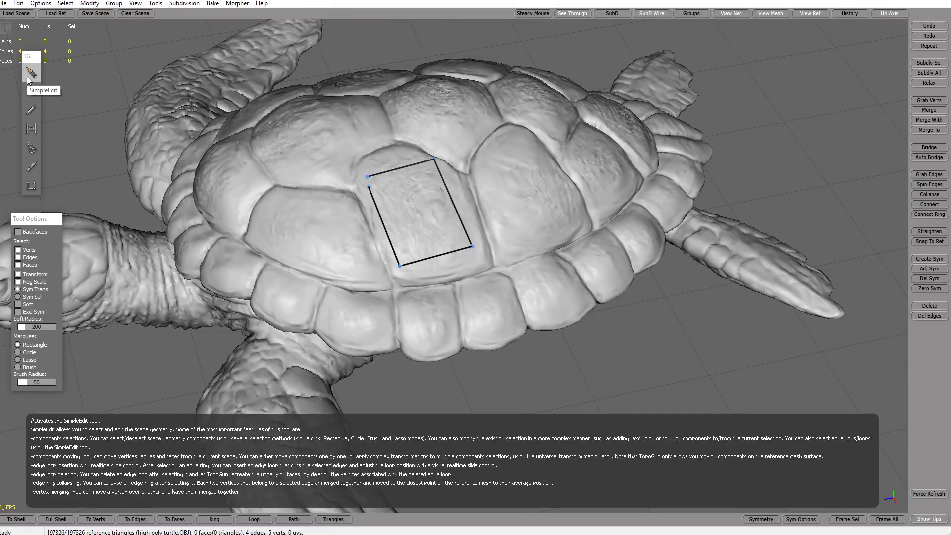
pyautogui.keyDown('alt'); pyautogui.moveTo(662, 392); pyautogui.dragTo(697, 378); pyautogui.keyUp('alt')
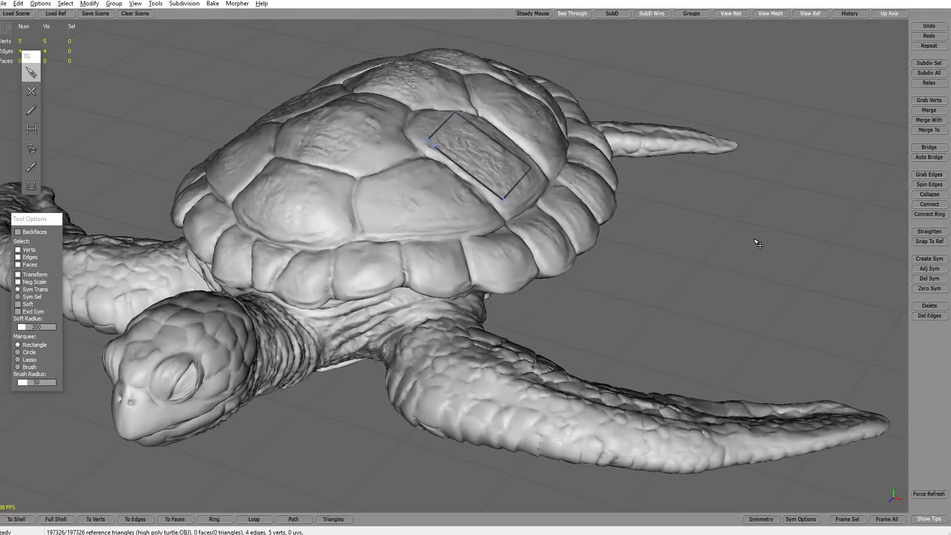
pyautogui.keyDown('alt'); pyautogui.moveTo(755, 239); pyautogui.dragTo(767, 267, button='right'); pyautogui.keyUp('alt')
pyautogui.keyDown('alt'); pyautogui.moveTo(769, 270); pyautogui.dragTo(727, 323); pyautogui.keyUp('alt')
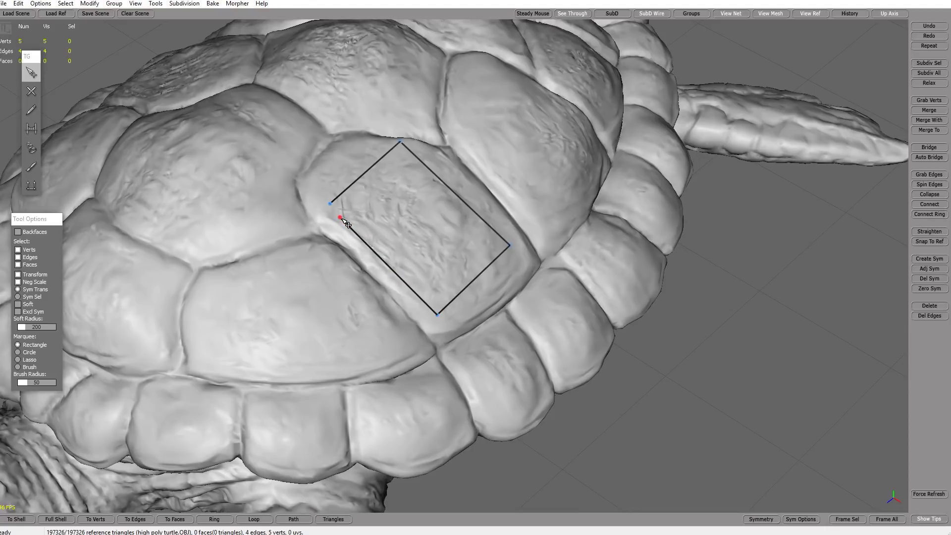
pyautogui.moveTo(346, 222); pyautogui.dragTo(330, 204)
# - Draw a winding chain of edges in three rows of three vertices on the neighbouring plate nearer the tail
pyautogui.scroll(-3, 648, 401)
pyautogui.keyDown('alt'); pyautogui.moveTo(648, 400); pyautogui.dragTo(434, 287); pyautogui.keyUp('alt')
pyautogui.press('w')
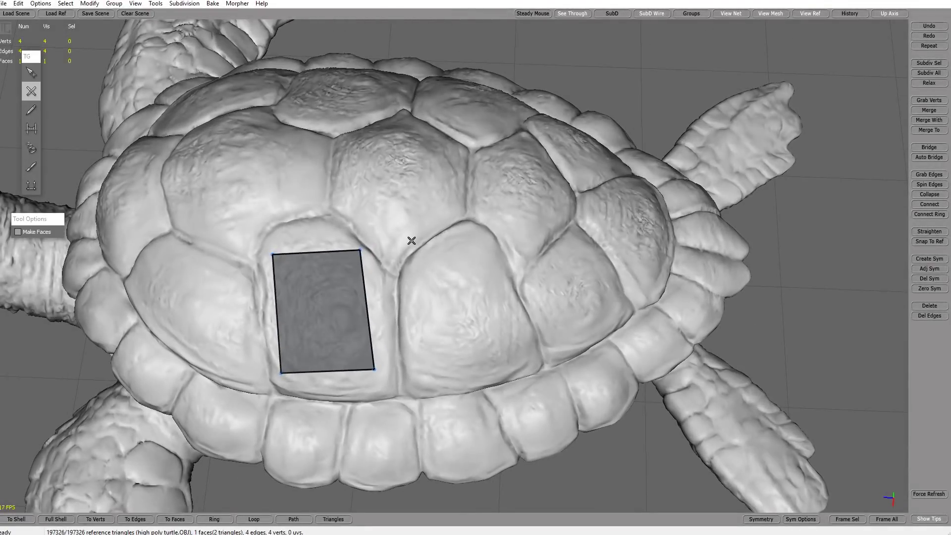
pyautogui.click(448, 264)
pyautogui.click(486, 255)
pyautogui.click(506, 302)
pyautogui.click(463, 315)
pyautogui.click(415, 323)
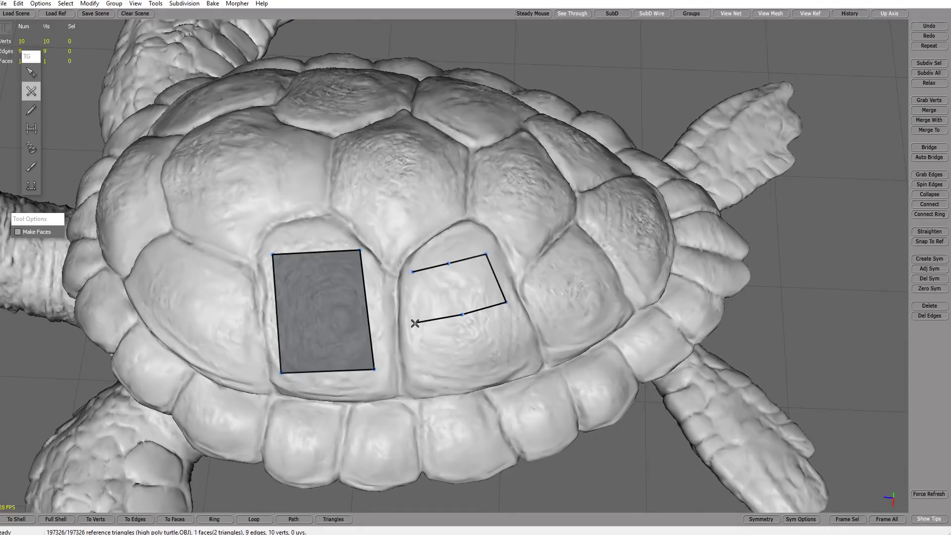
pyautogui.click(426, 379)
pyautogui.click(473, 369)
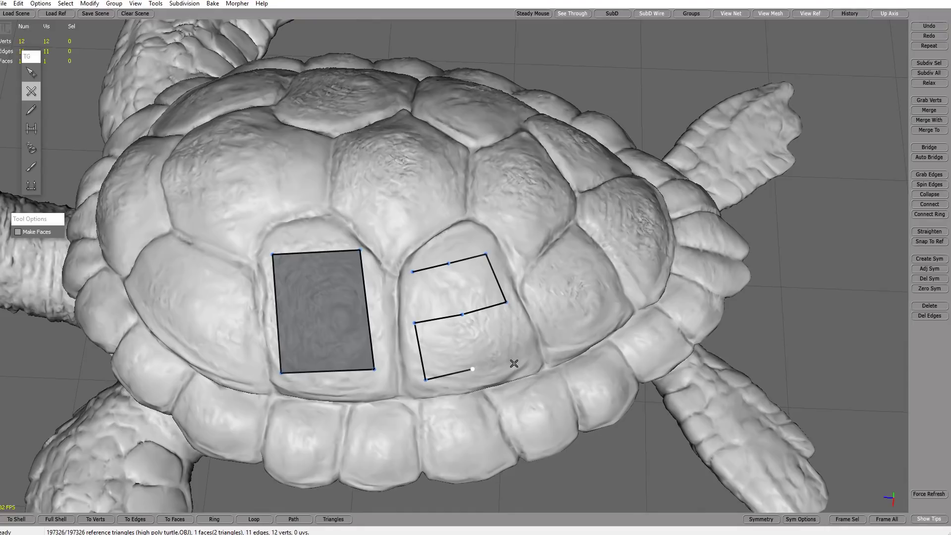
pyautogui.click(511, 312)
# - Merge the chain's loose end vertex into the middle row's end, and bridge the rows into a grid of four quads
pyautogui.press('s')
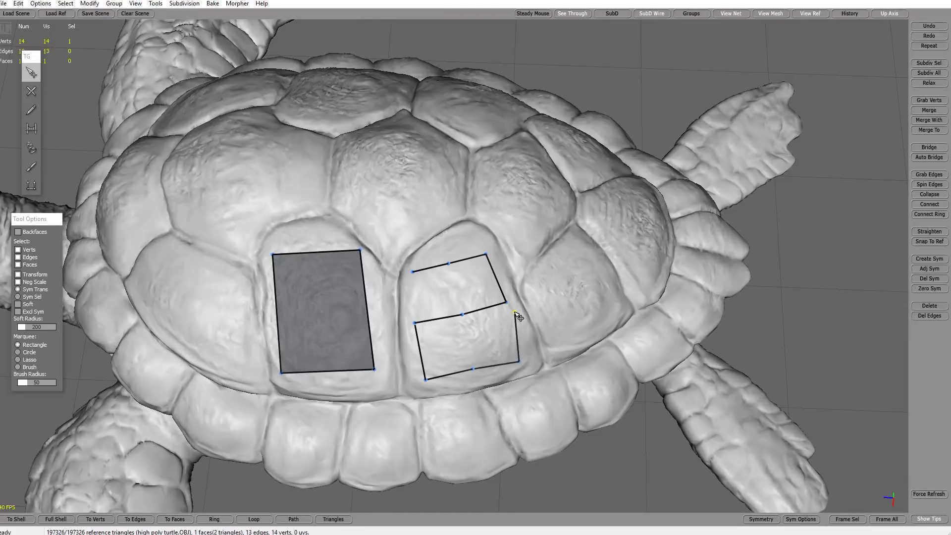
pyautogui.moveTo(512, 312); pyautogui.dragTo(507, 305)
pyautogui.press('b')
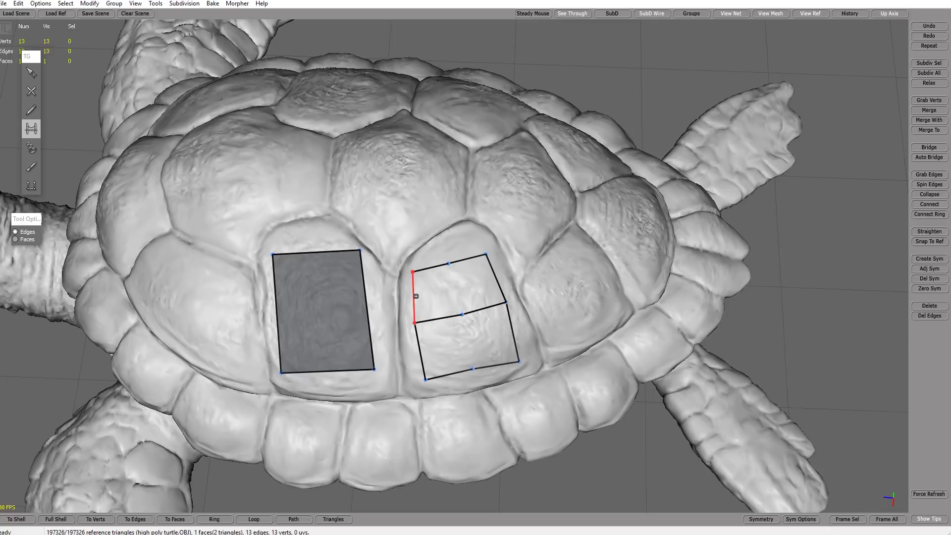
pyautogui.click(456, 292)
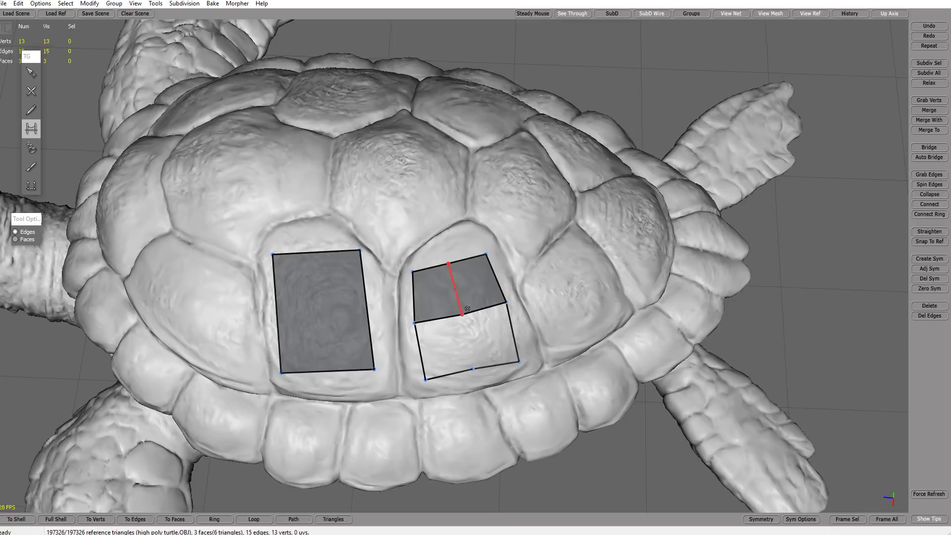
pyautogui.click(472, 334)
pyautogui.press('q')
# - Draw a row of eight connected vertices along the shell's central plates, running from the front plate toward the tail
pyautogui.keyDown('alt'); pyautogui.moveTo(670, 357); pyautogui.dragTo(686, 380); pyautogui.keyUp('alt')
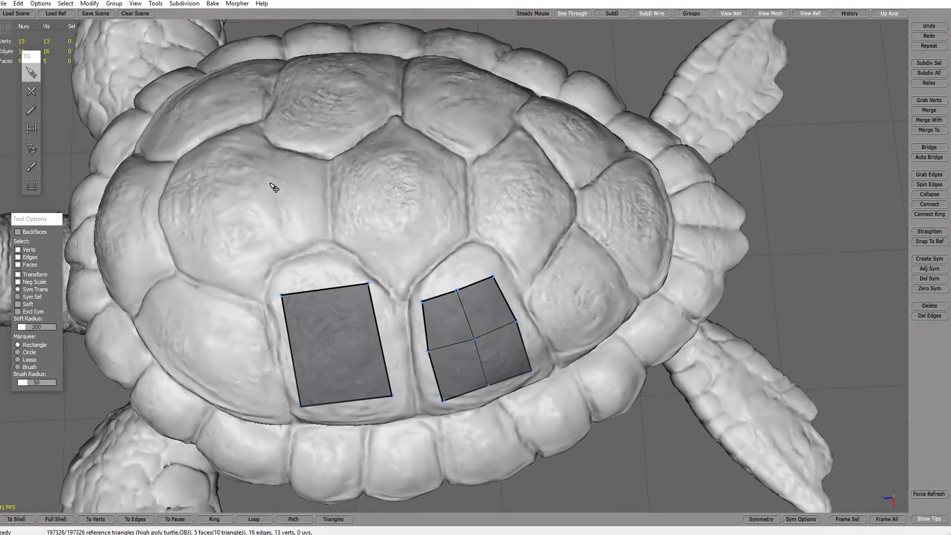
pyautogui.press('w')
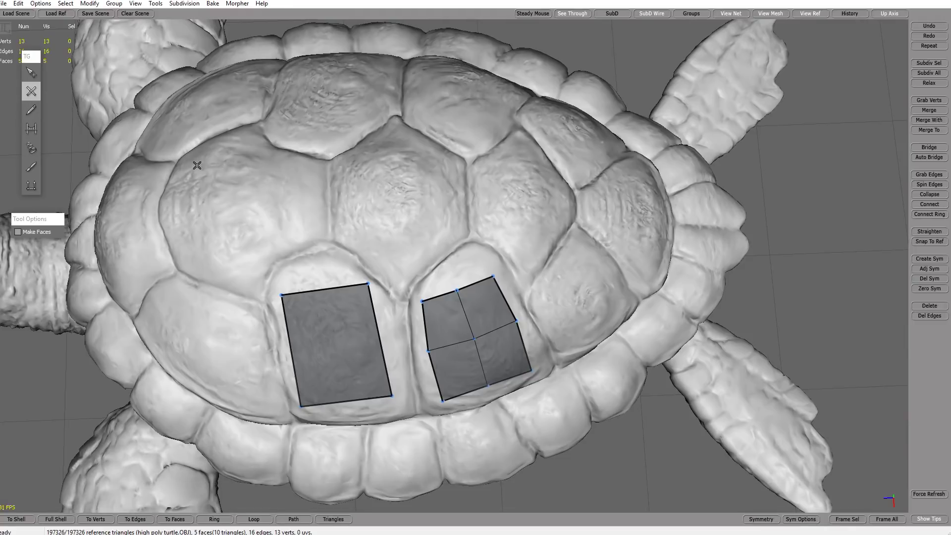
pyautogui.click(244, 162)
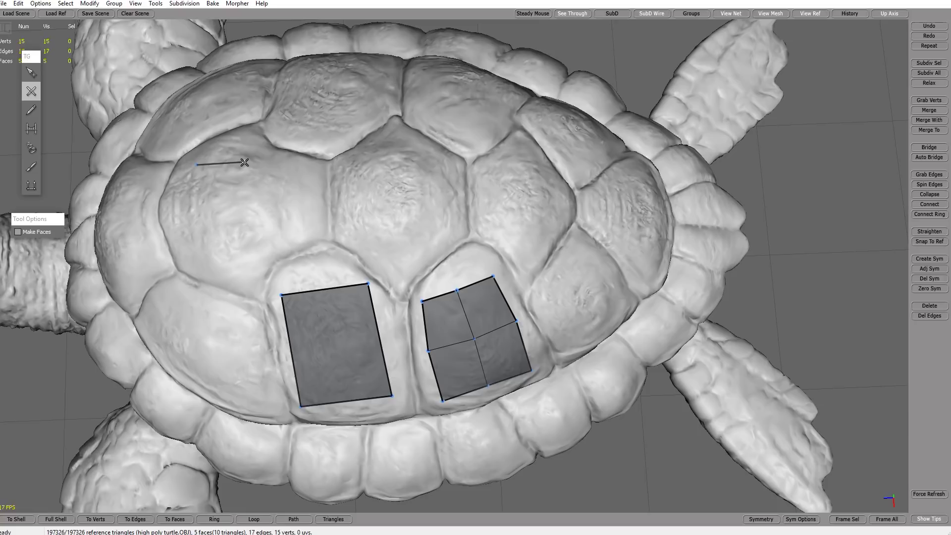
pyautogui.click(292, 163)
pyautogui.click(328, 166)
pyautogui.click(381, 157)
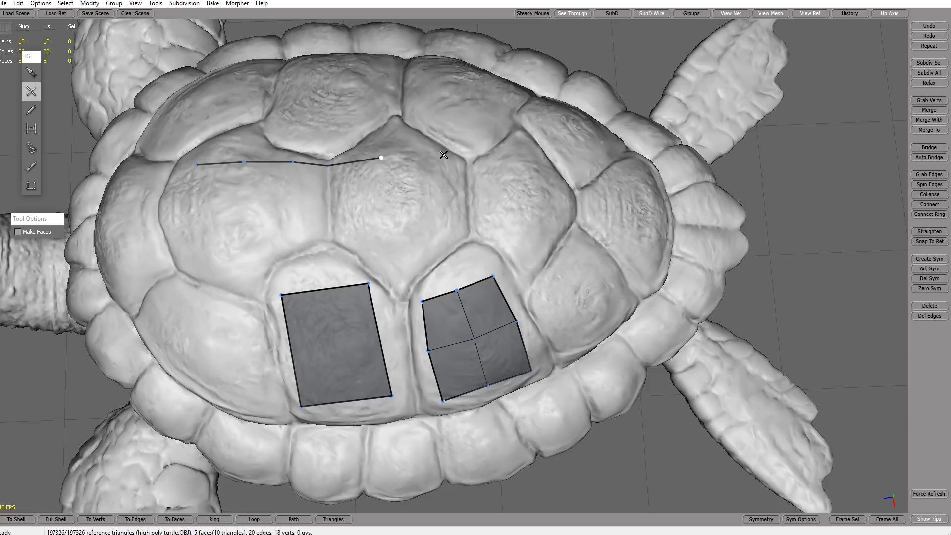
pyautogui.click(445, 154)
pyautogui.click(501, 153)
pyautogui.click(556, 152)
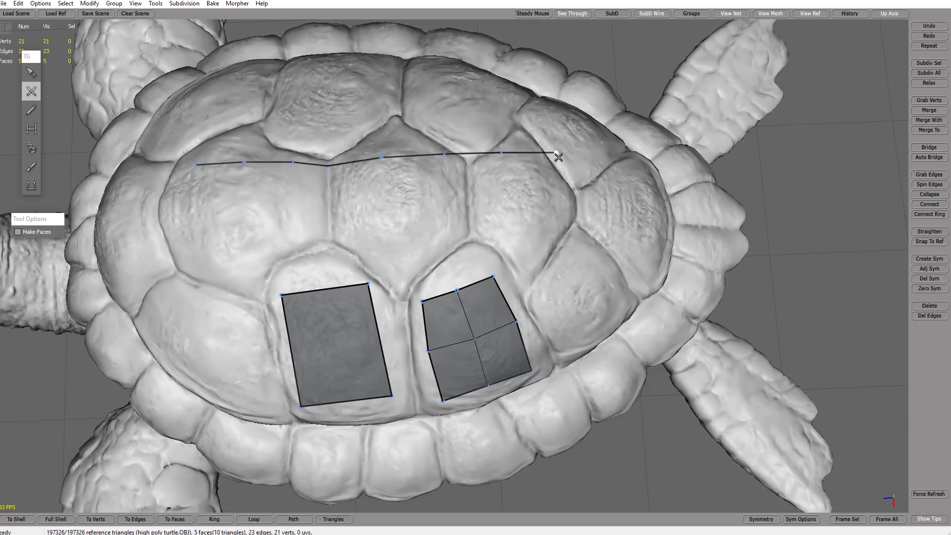
# - Continue the chain back toward the head as a second row of eight vertices parallel to the first
pyautogui.click(565, 222)
pyautogui.click(507, 222)
pyautogui.click(448, 218)
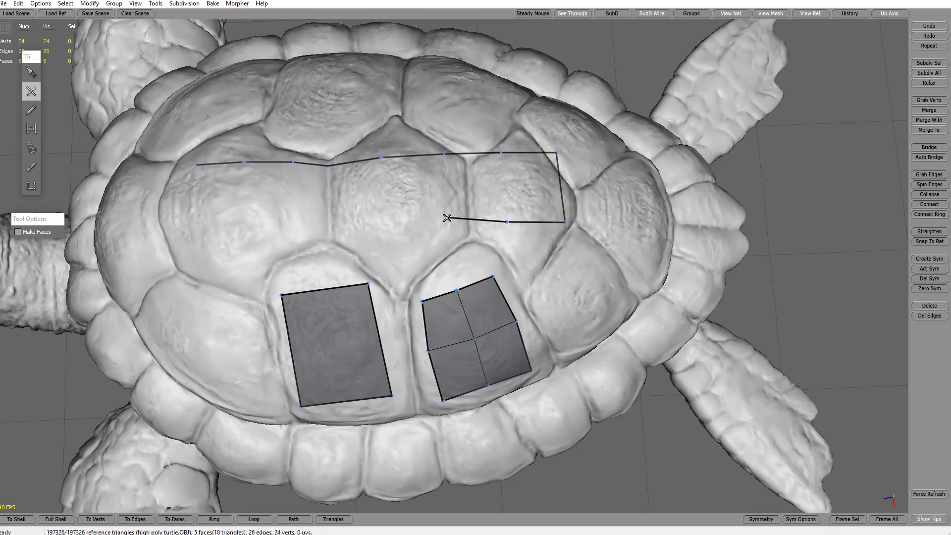
pyautogui.click(383, 219)
pyautogui.click(328, 221)
pyautogui.click(291, 217)
pyautogui.click(245, 219)
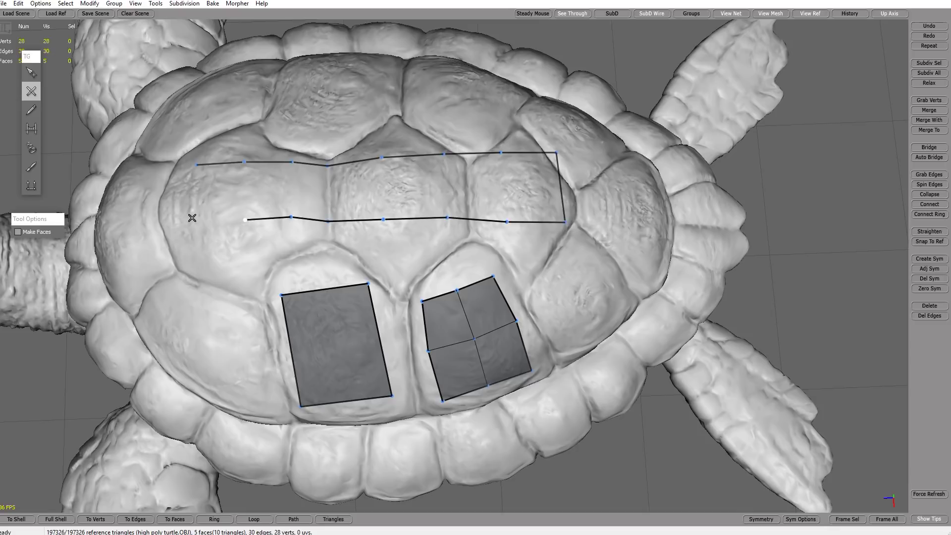
pyautogui.click(192, 218)
# - Bridge the two rows along their full length into a strip of seven quads
pyautogui.press('q')
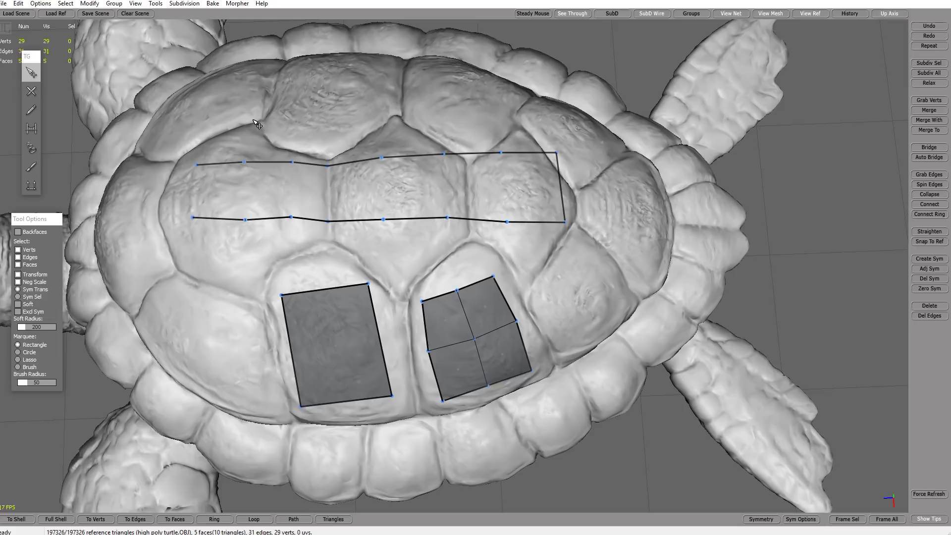
pyautogui.press('b')
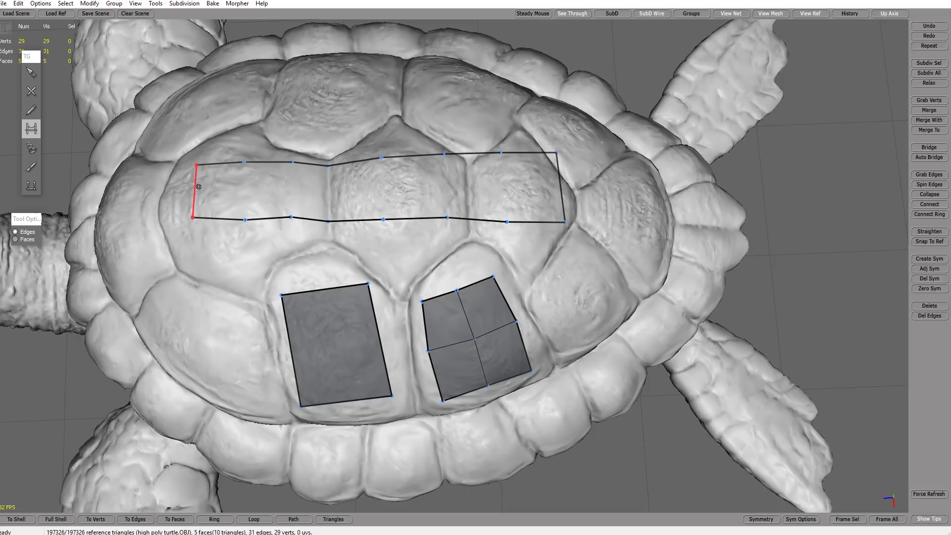
pyautogui.moveTo(198, 186); pyautogui.dragTo(500, 177)
pyautogui.scroll(-4, 734, 254)
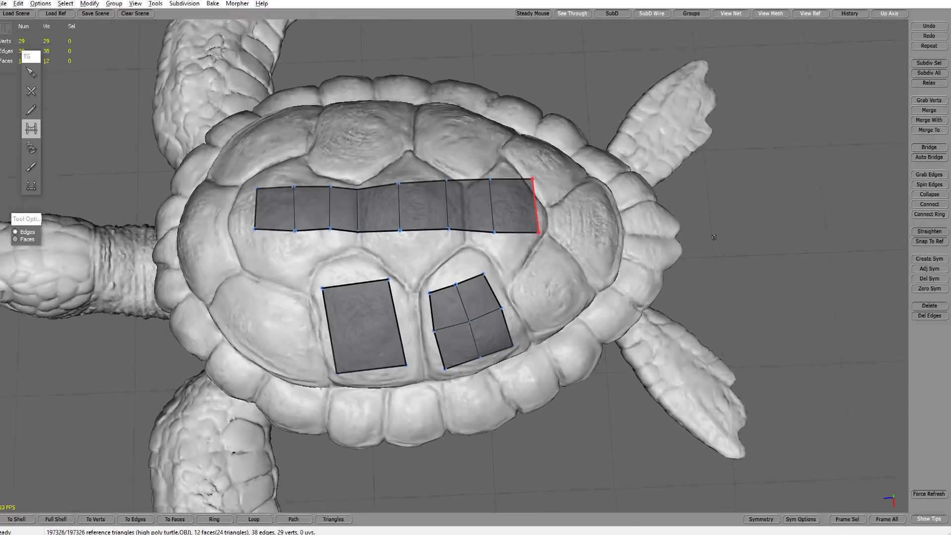
# - Examine from the side and from above how the quad patches follow the shell's surface
pyautogui.keyDown('alt'); pyautogui.moveTo(614, 312); pyautogui.dragTo(649, 215); pyautogui.keyUp('alt')
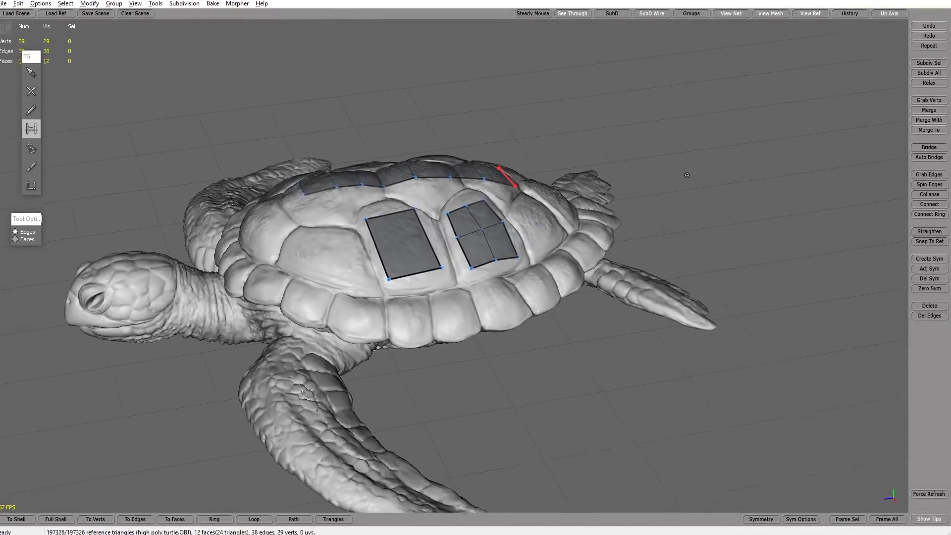
pyautogui.scroll(4, 472, 238)
pyautogui.scroll(-3, 472, 237)
pyautogui.keyDown('alt'); pyautogui.moveTo(472, 237); pyautogui.dragTo(407, 211); pyautogui.keyUp('alt')
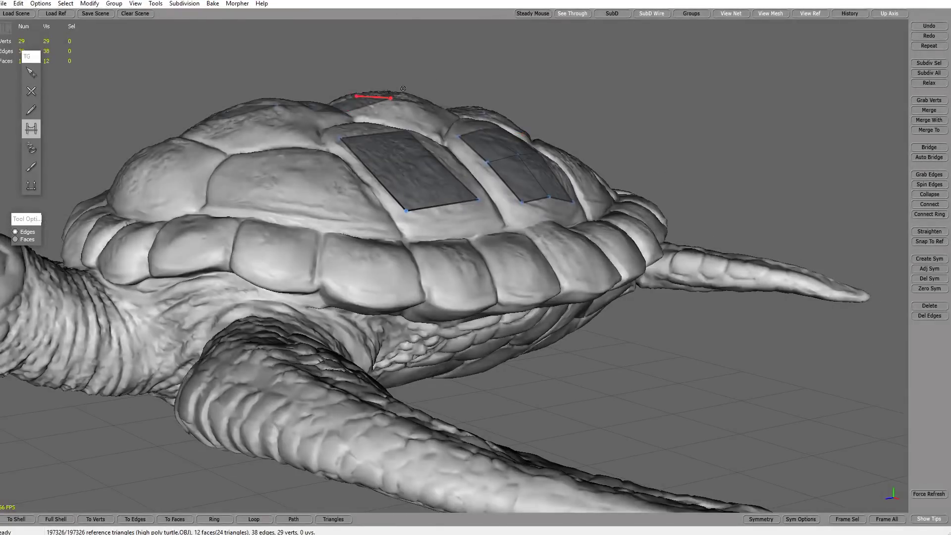
pyautogui.scroll(3, 386, 112)
pyautogui.keyDown('alt'); pyautogui.moveTo(365, 161); pyautogui.dragTo(654, 258); pyautogui.keyUp('alt')
pyautogui.press('q')
pyautogui.scroll(-3, 788, 234)
pyautogui.keyDown('alt'); pyautogui.moveTo(762, 225); pyautogui.dragTo(735, 250); pyautogui.keyUp('alt')
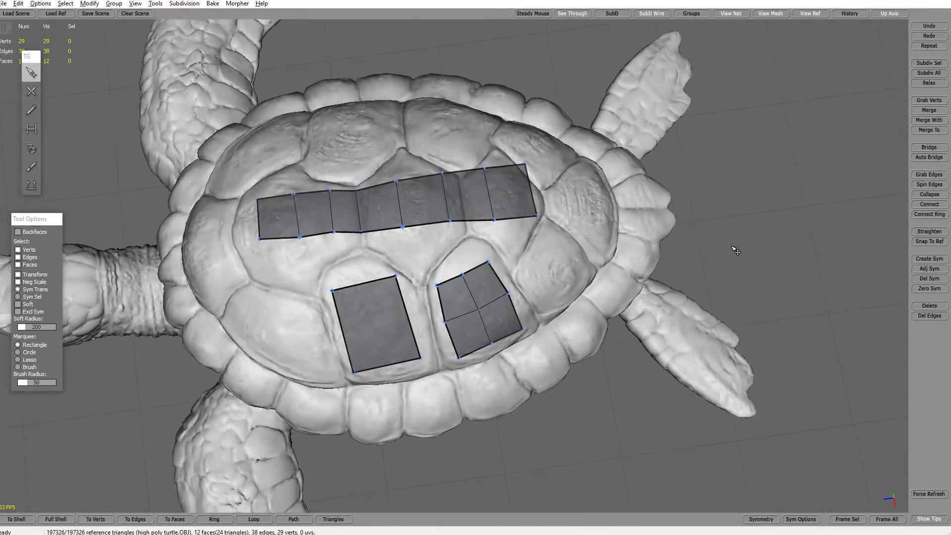
pyautogui.scroll(1, 720, 253)
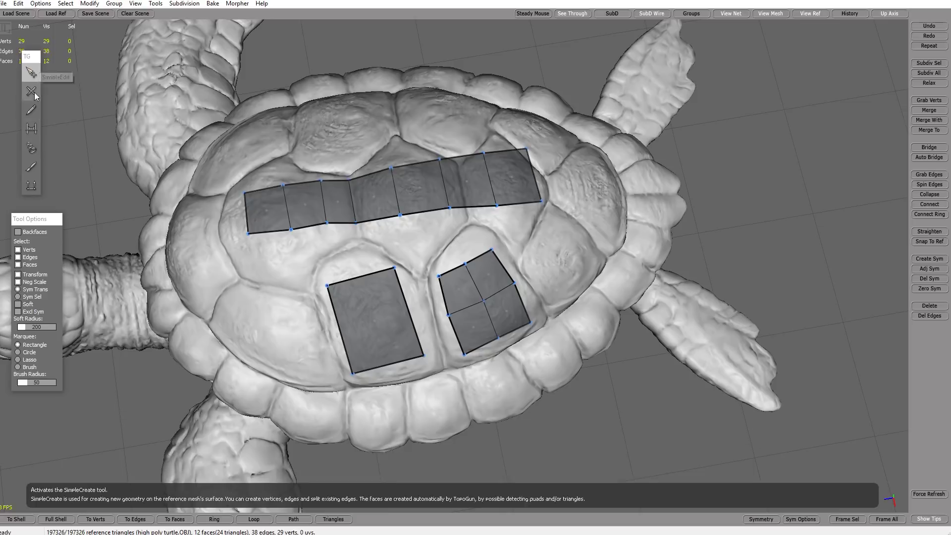
pyautogui.keyDown('alt'); pyautogui.moveTo(314, 285); pyautogui.dragTo(298, 270, button='right'); pyautogui.keyUp('alt')
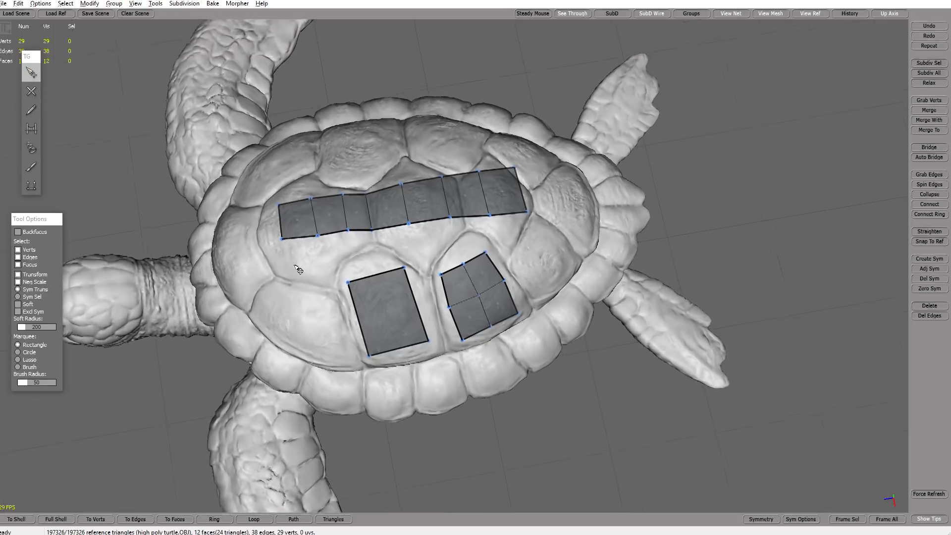
pyautogui.keyDown('alt'); pyautogui.moveTo(298, 269); pyautogui.dragTo(314, 276, button='middle'); pyautogui.keyUp('alt')
pyautogui.moveTo(314, 276)
pyautogui.keyDown('alt'); pyautogui.mouseDown()
pyautogui.moveTo(408, 317)
pyautogui.moveTo(366, 289)
pyautogui.moveTo(327, 284)
pyautogui.mouseUp(); pyautogui.keyUp('alt')
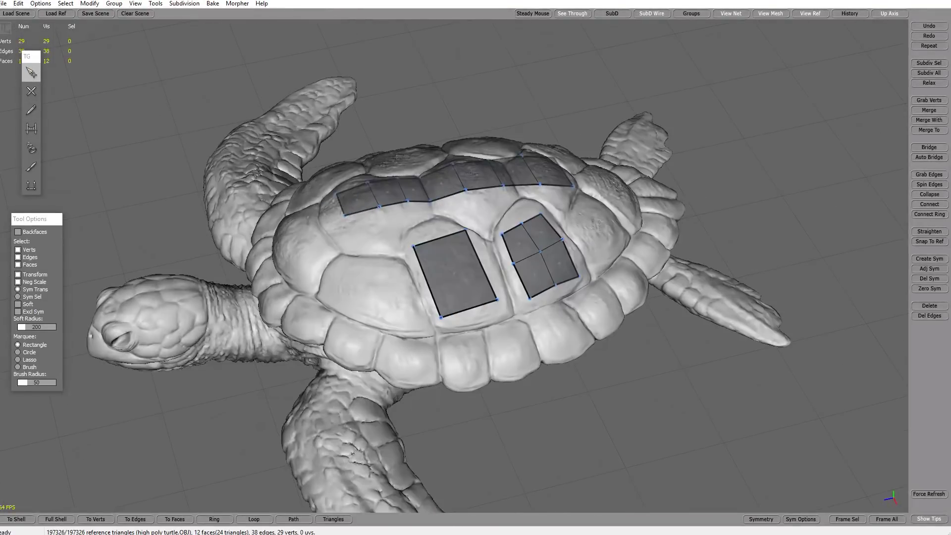
pyautogui.keyDown('alt'); pyautogui.moveTo(446, 340); pyautogui.dragTo(523, 356); pyautogui.keyUp('alt')
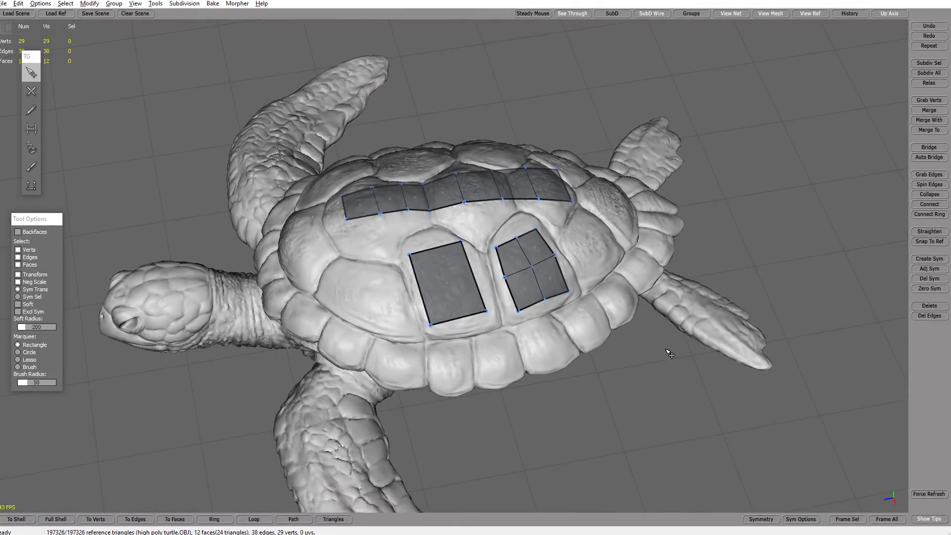
# - Select all the quad patches on the shell and delete them
pyautogui.moveTo(670, 353)
pyautogui.keyDown('alt'); pyautogui.mouseDown()
pyautogui.moveTo(664, 382)
pyautogui.moveTo(685, 363)
pyautogui.mouseUp(); pyautogui.keyUp('alt')
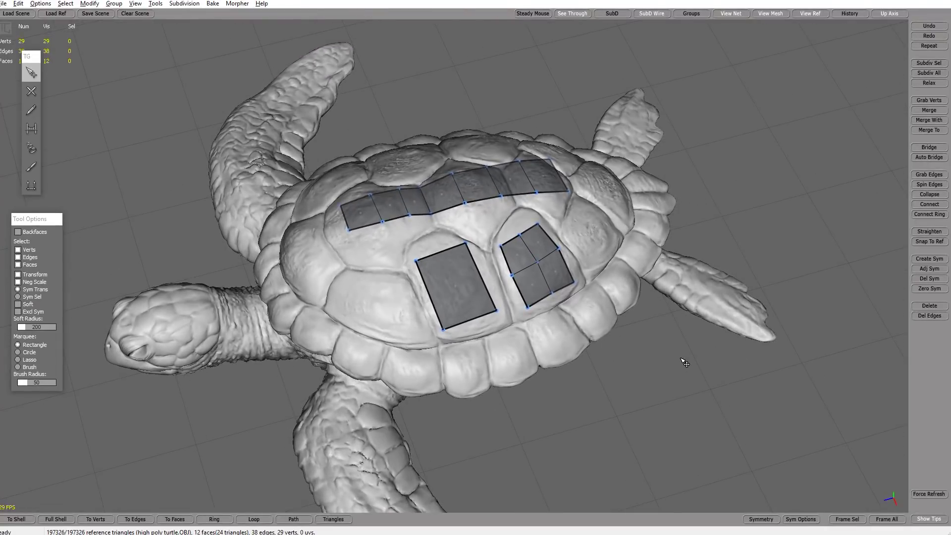
pyautogui.moveTo(753, 400); pyautogui.dragTo(218, 121)
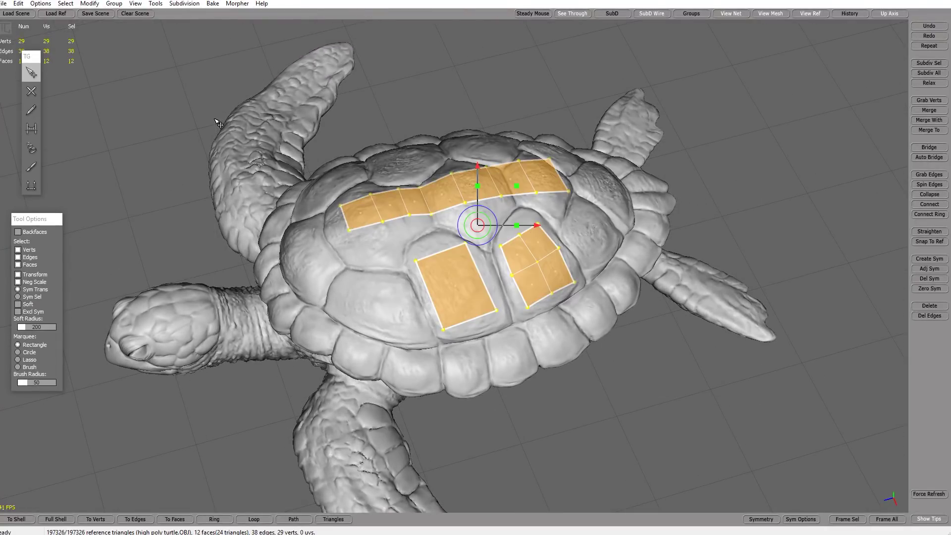
pyautogui.press('Delete')
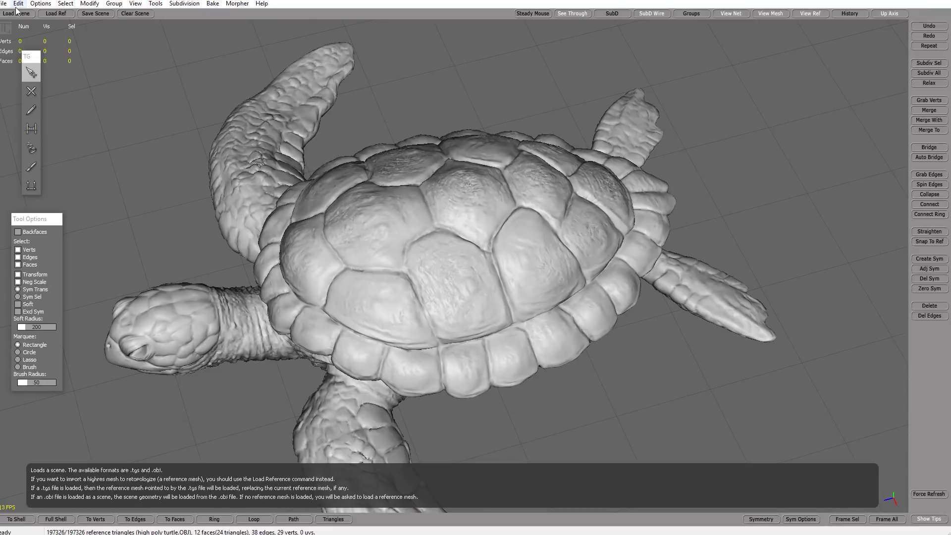
# - Load the "low poly turtle" OBJ file from the Desktop as the scene mesh
pyautogui.click(16, 14)
pyautogui.click(374, 278)
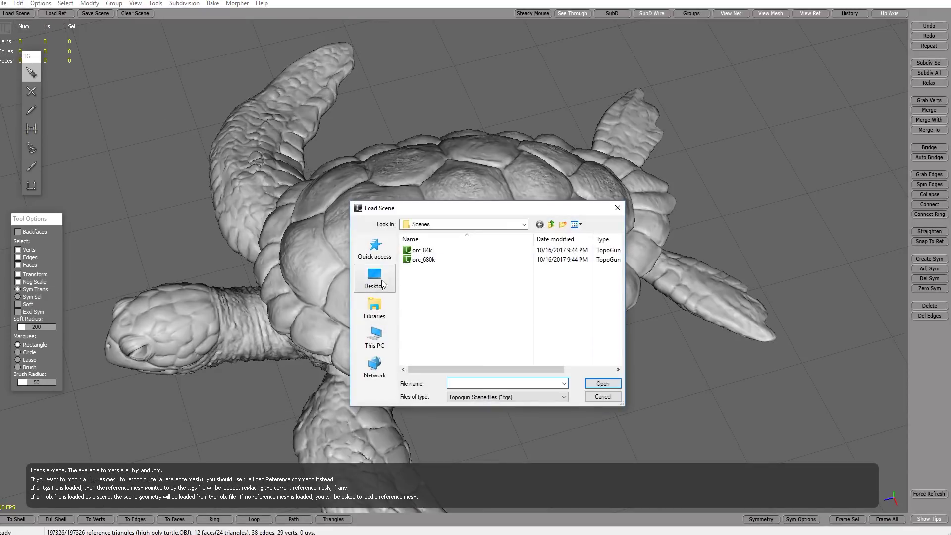
pyautogui.click(502, 400)
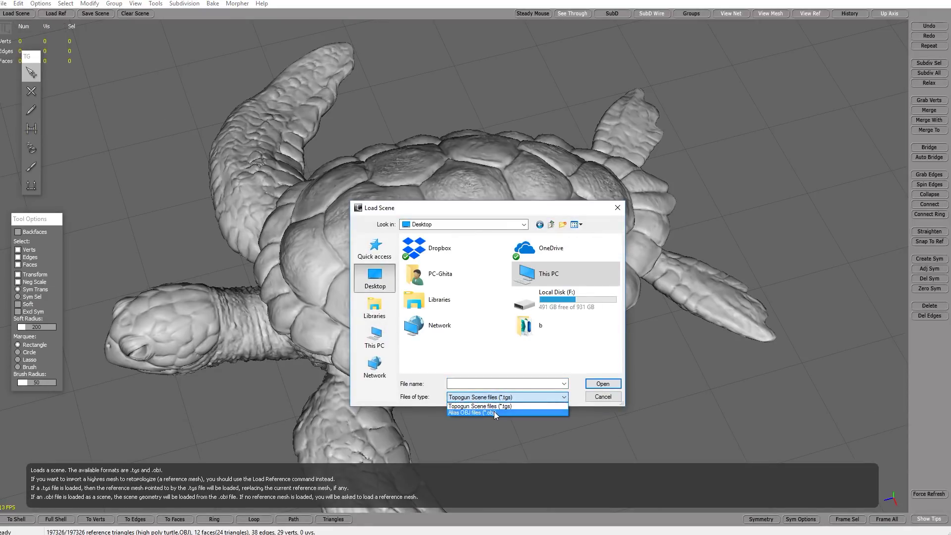
pyautogui.click(494, 411)
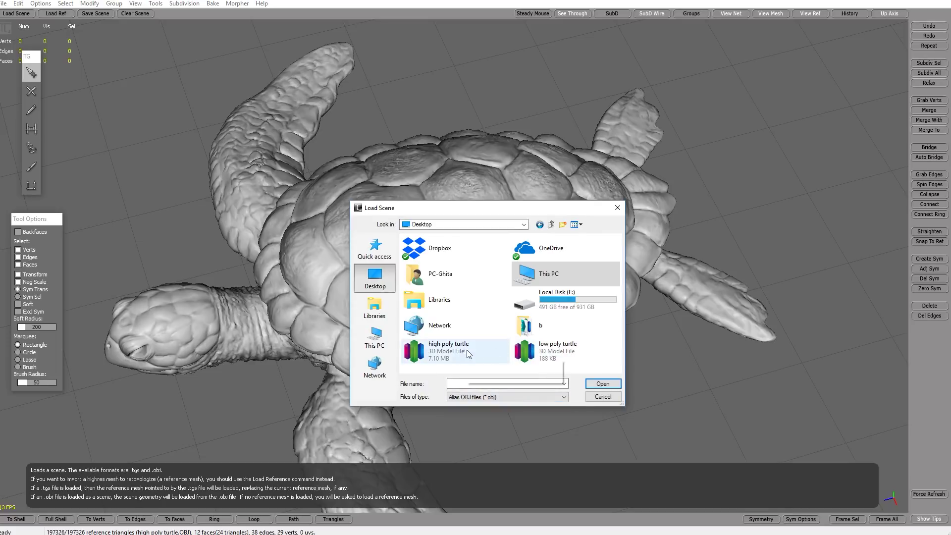
pyautogui.click(555, 349)
pyautogui.click(596, 385)
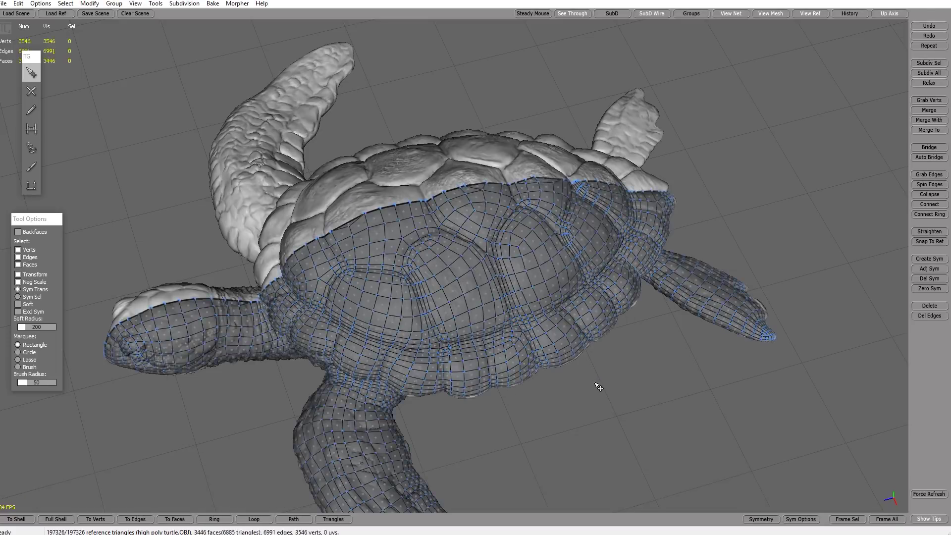
# - Examine the loaded low-poly mesh's topology on the belly, around the front flipper's base and from the side
pyautogui.moveTo(515, 418); pyautogui.dragTo(466, 166, button='middle')
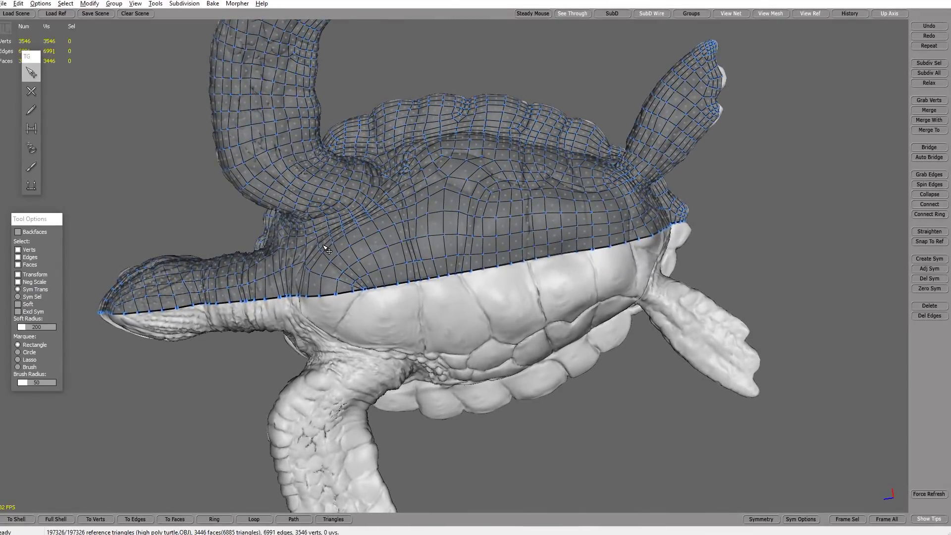
pyautogui.scroll(6, 328, 251)
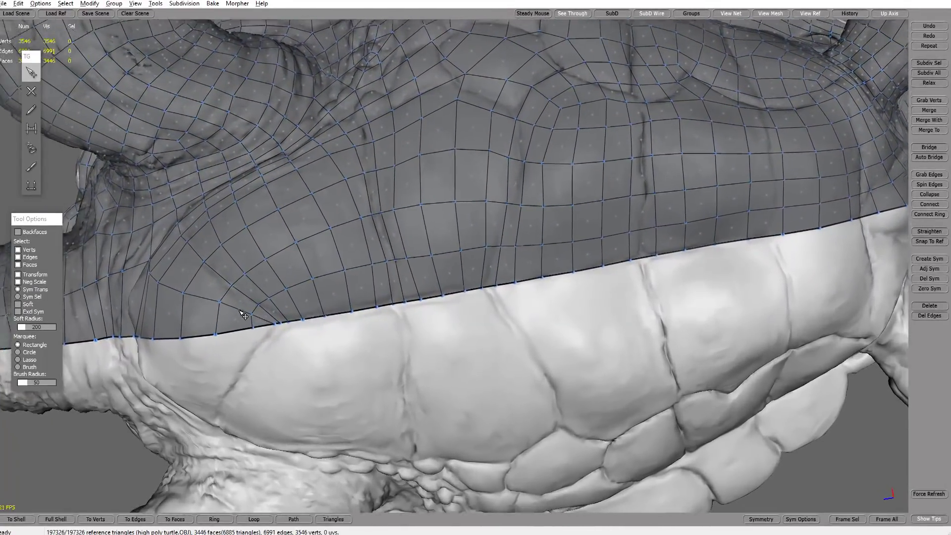
pyautogui.keyDown('alt'); pyautogui.moveTo(243, 315); pyautogui.dragTo(837, 142, button='right'); pyautogui.keyUp('alt')
pyautogui.keyDown('alt'); pyautogui.moveTo(837, 142); pyautogui.dragTo(778, 230); pyautogui.keyUp('alt')
pyautogui.keyDown('alt'); pyautogui.moveTo(451, 225); pyautogui.dragTo(421, 269, button='right'); pyautogui.keyUp('alt')
pyautogui.keyDown('alt'); pyautogui.moveTo(189, 281); pyautogui.dragTo(387, 286, button='middle'); pyautogui.keyUp('alt')
pyautogui.keyDown('alt'); pyautogui.moveTo(387, 286); pyautogui.dragTo(483, 272); pyautogui.keyUp('alt')
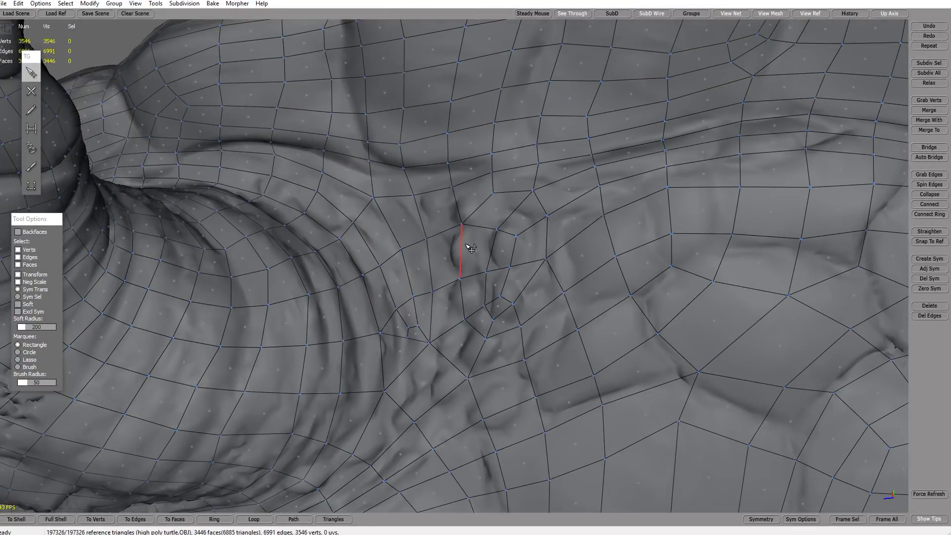
pyautogui.keyDown('alt'); pyautogui.moveTo(508, 301); pyautogui.dragTo(481, 242, button='right'); pyautogui.keyUp('alt')
pyautogui.keyDown('alt'); pyautogui.moveTo(480, 241); pyautogui.dragTo(559, 359); pyautogui.keyUp('alt')
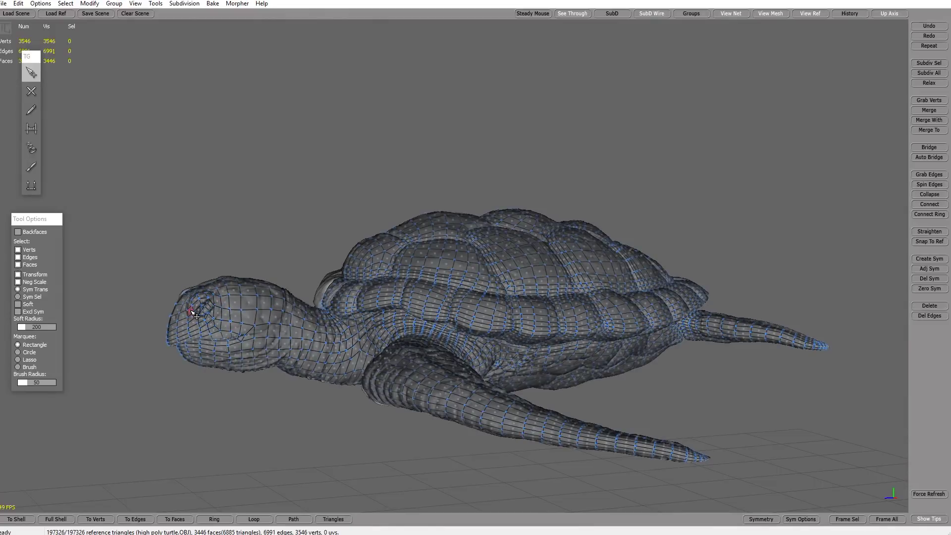
# - Merge a vertex of the small edge ring behind the front flipper's base on the underside into its neighbour toward the flipper
pyautogui.keyDown('alt'); pyautogui.moveTo(511, 349); pyautogui.dragTo(533, 310); pyautogui.keyUp('alt')
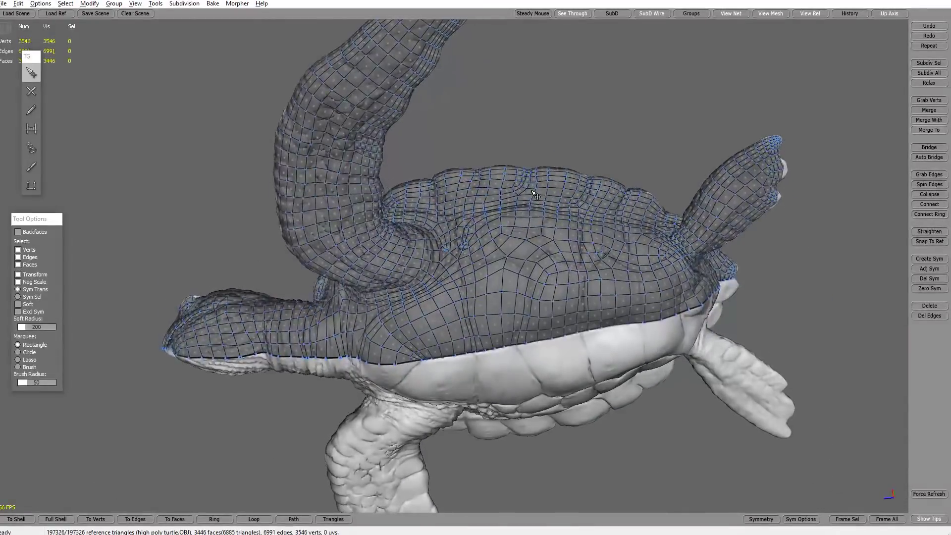
pyautogui.scroll(4, 534, 310)
pyautogui.scroll(6, 529, 327)
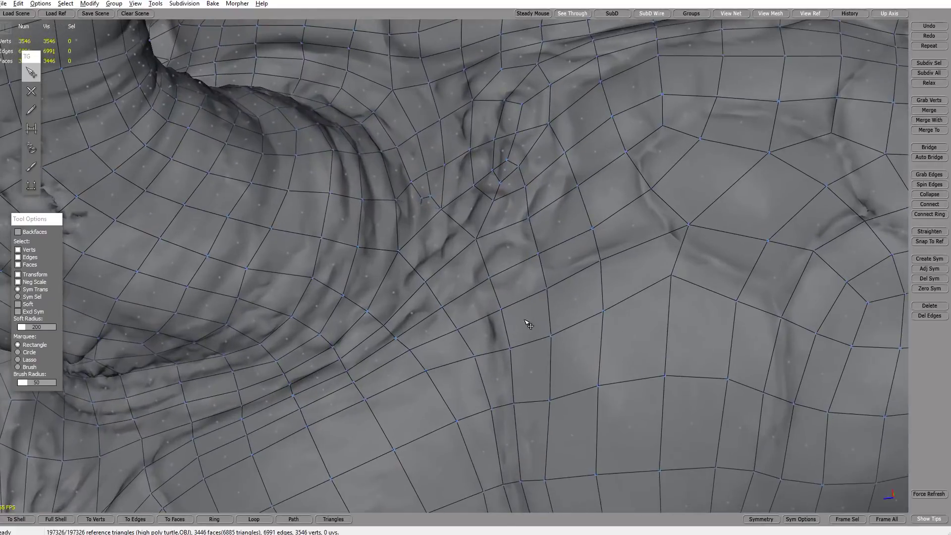
pyautogui.keyDown('alt'); pyautogui.moveTo(528, 323); pyautogui.dragTo(549, 214, button='middle'); pyautogui.keyUp('alt')
pyautogui.scroll(2, 552, 218)
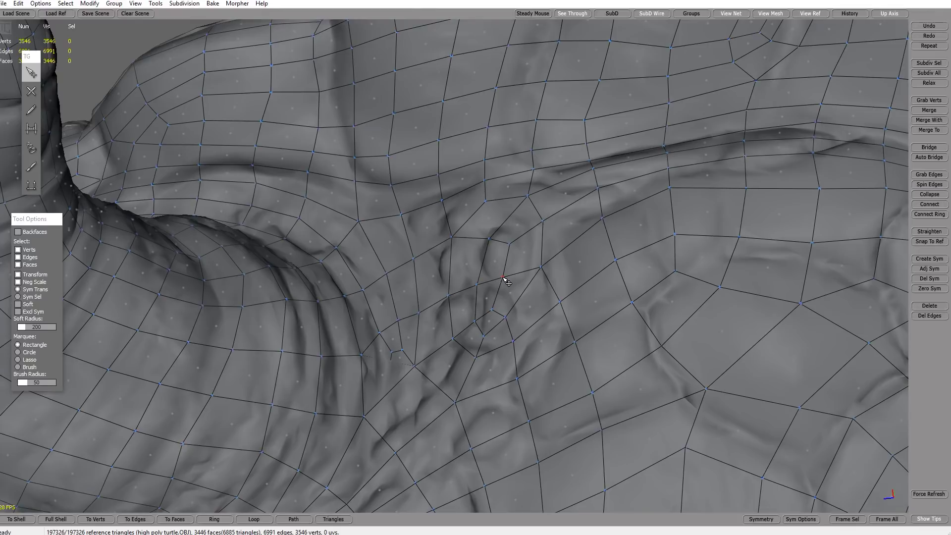
pyautogui.moveTo(503, 277); pyautogui.dragTo(479, 285)
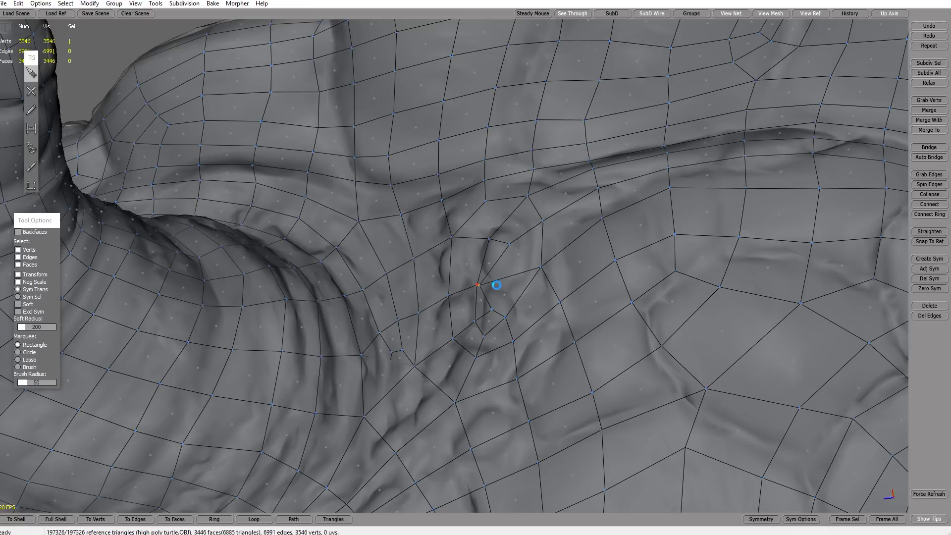
# - Merge the upper corner vertex of the small edge ring behind the front flipper's base into its neighbour toward the flipper
pyautogui.press('w')
pyautogui.keyDown('alt'); pyautogui.moveTo(548, 368); pyautogui.dragTo(539, 333, button='right'); pyautogui.keyUp('alt')
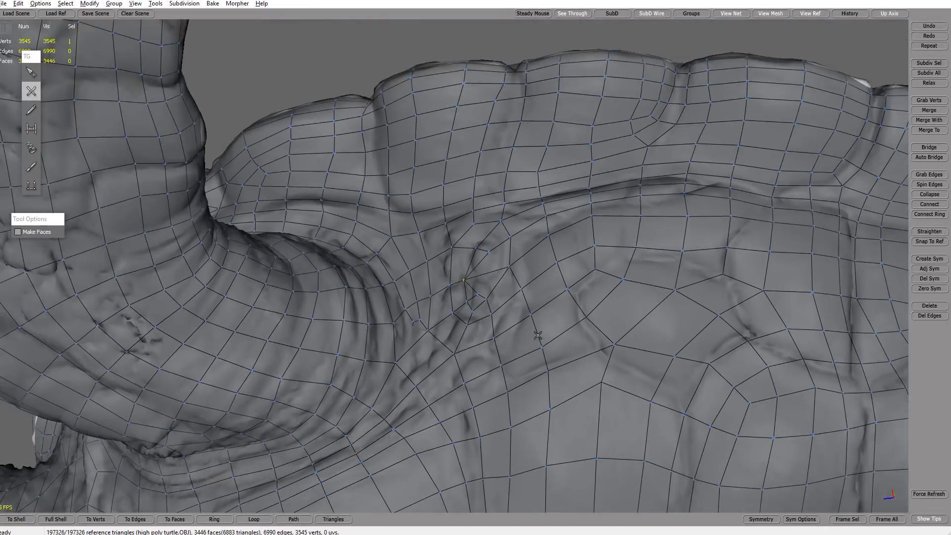
pyautogui.keyDown('alt'); pyautogui.moveTo(539, 333); pyautogui.dragTo(537, 344); pyautogui.keyUp('alt')
pyautogui.press('q')
pyautogui.keyDown('alt'); pyautogui.moveTo(489, 324); pyautogui.dragTo(490, 349, button='right'); pyautogui.keyUp('alt')
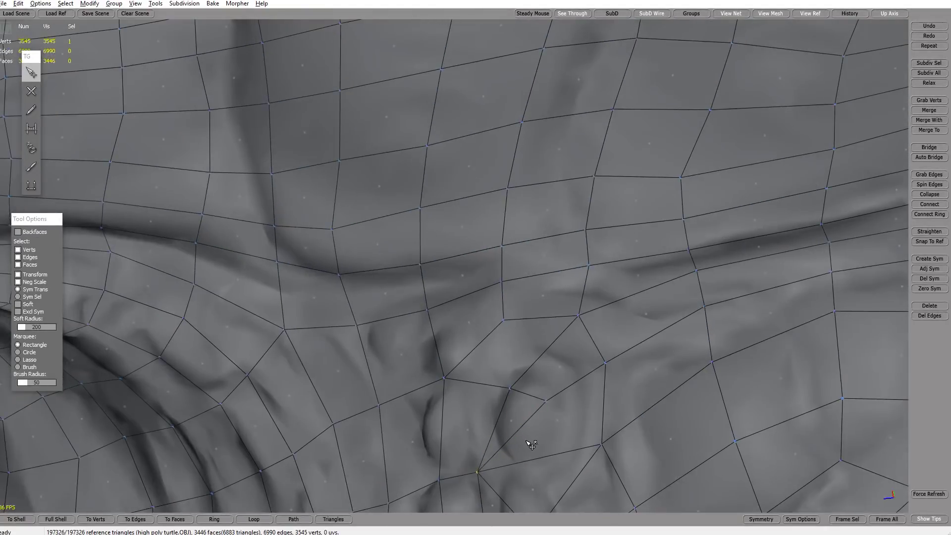
pyautogui.keyDown('alt'); pyautogui.moveTo(526, 441); pyautogui.dragTo(443, 401, button='right'); pyautogui.keyUp('alt')
pyautogui.keyDown('alt'); pyautogui.moveTo(472, 347); pyautogui.dragTo(466, 378, button='right'); pyautogui.keyUp('alt')
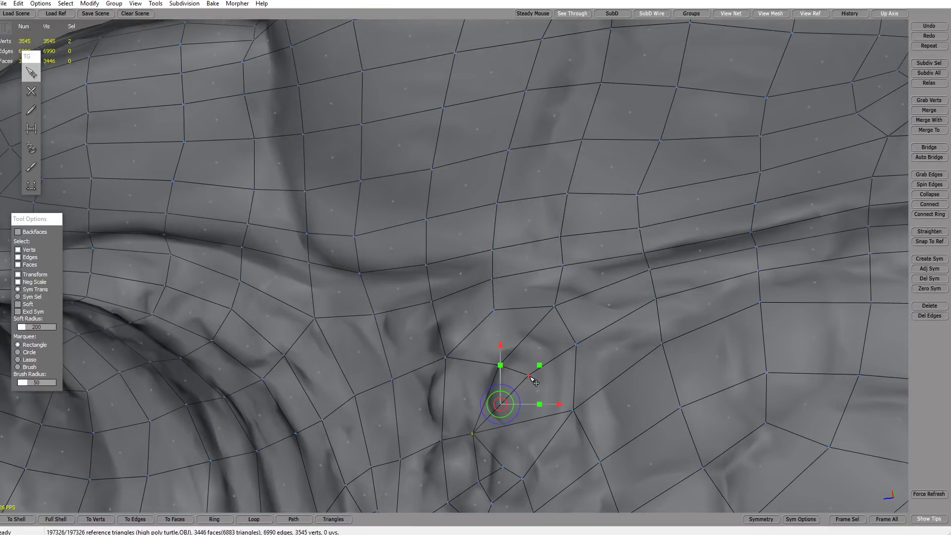
pyautogui.moveTo(529, 377); pyautogui.dragTo(503, 367)
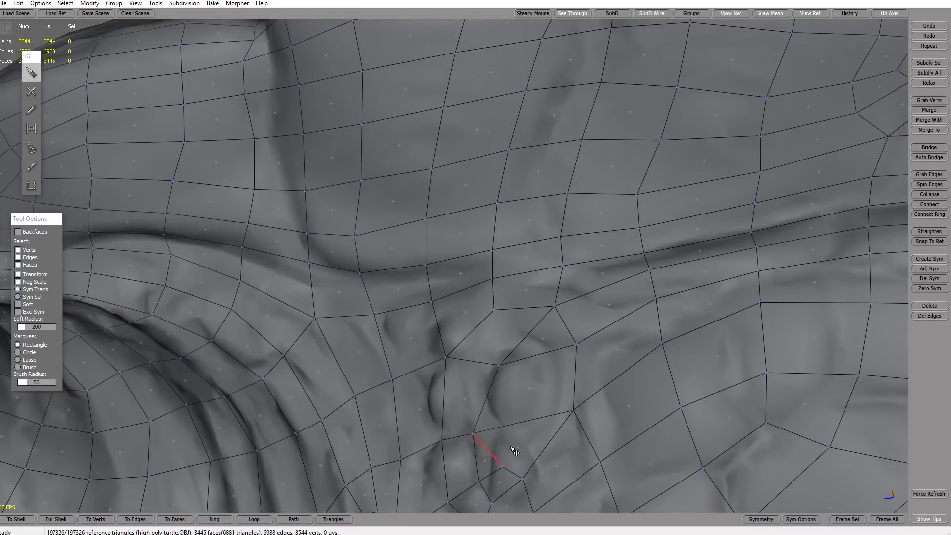
# - Shift the ring's middle vertices toward the belly and merge its lower inner vertex into the neighbouring corner vertex
pyautogui.moveTo(473, 434); pyautogui.dragTo(493, 432)
pyautogui.keyDown('alt'); pyautogui.moveTo(529, 438); pyautogui.dragTo(530, 432, button='middle'); pyautogui.keyUp('alt')
pyautogui.moveTo(516, 369); pyautogui.dragTo(537, 353)
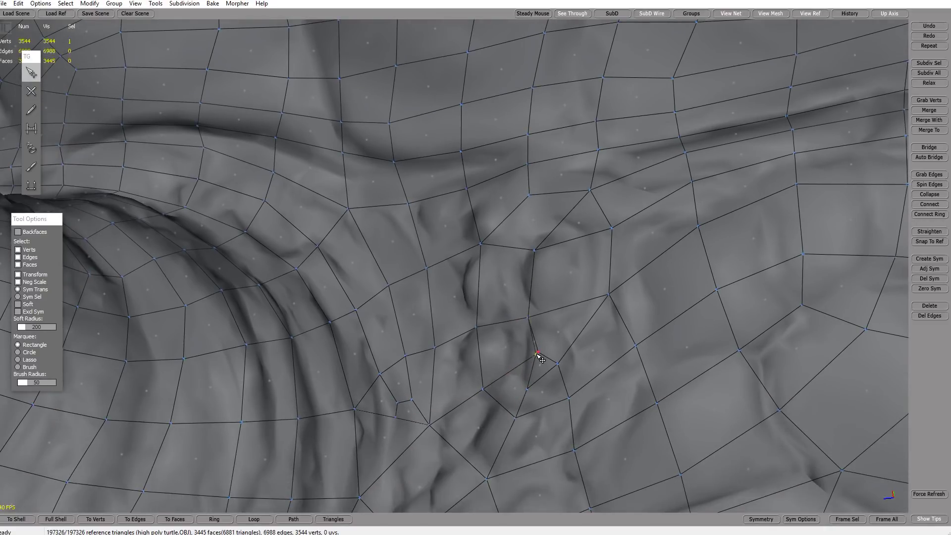
pyautogui.moveTo(527, 389); pyautogui.dragTo(558, 365)
# - Space out the vertices above the remaining small ring by moving the upper, middle and belly-side ones into more even quads
pyautogui.keyDown('alt'); pyautogui.moveTo(541, 355); pyautogui.dragTo(537, 359, button='middle'); pyautogui.keyUp('alt')
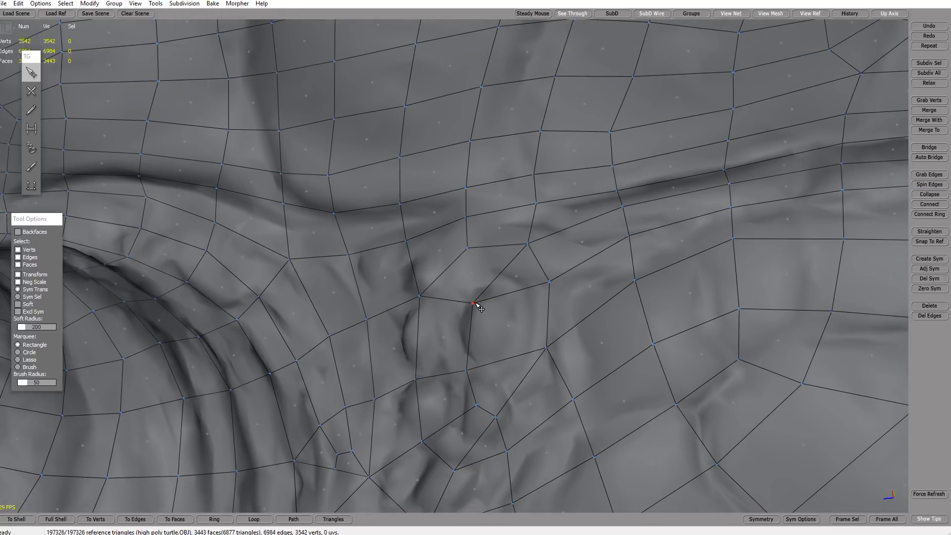
pyautogui.moveTo(473, 303); pyautogui.dragTo(502, 301)
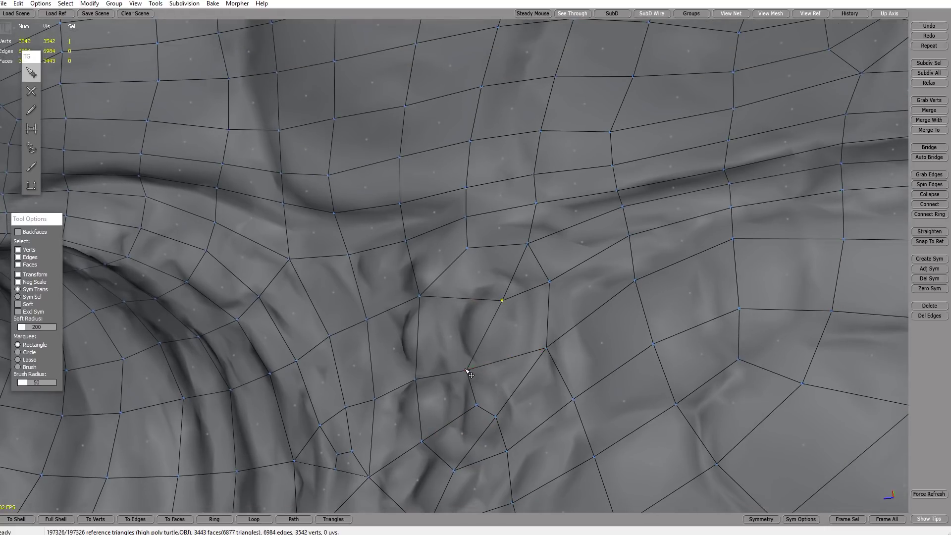
pyautogui.moveTo(467, 371); pyautogui.dragTo(490, 364)
pyautogui.moveTo(546, 349); pyautogui.dragTo(540, 357)
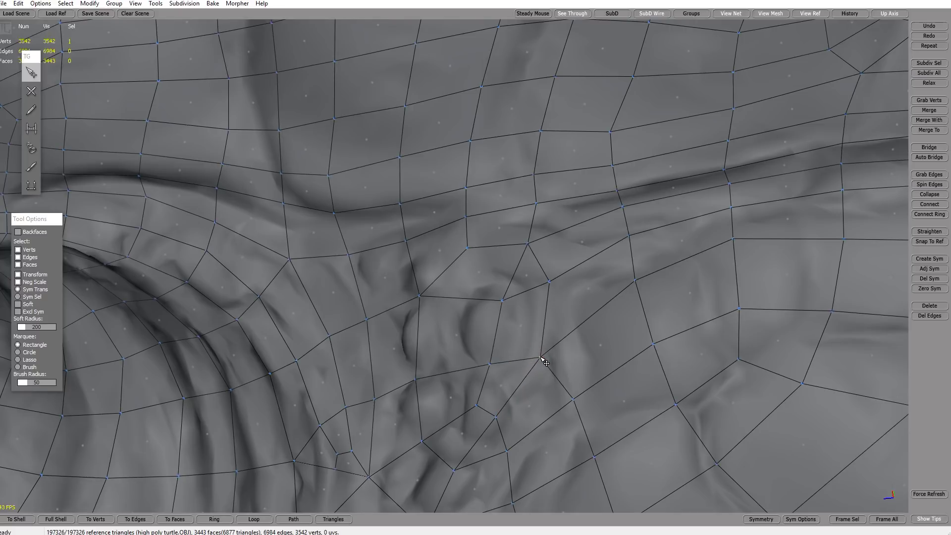
# - Delete the edge between the two faces above the cleaned-up area and bridge the opening along its other diagonal
pyautogui.click(520, 275)
pyautogui.press('Delete')
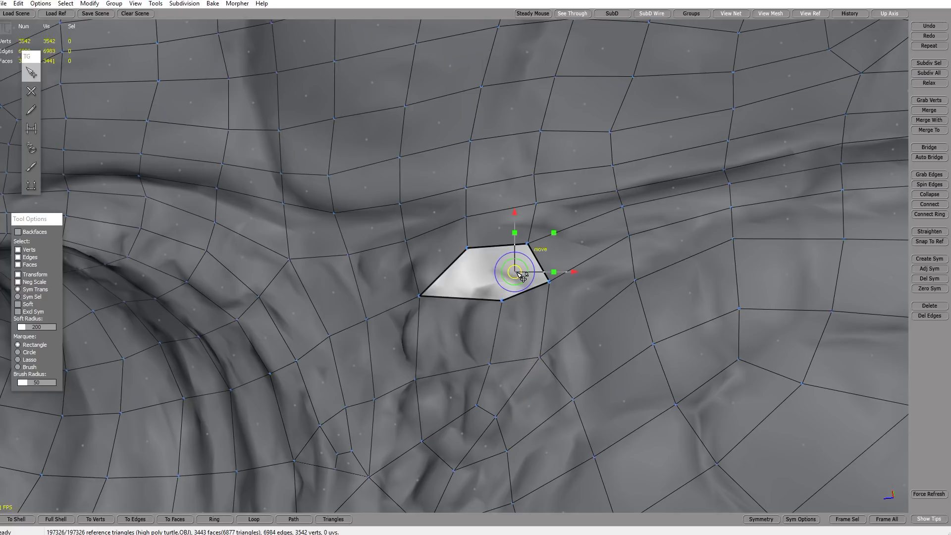
pyautogui.press('b')
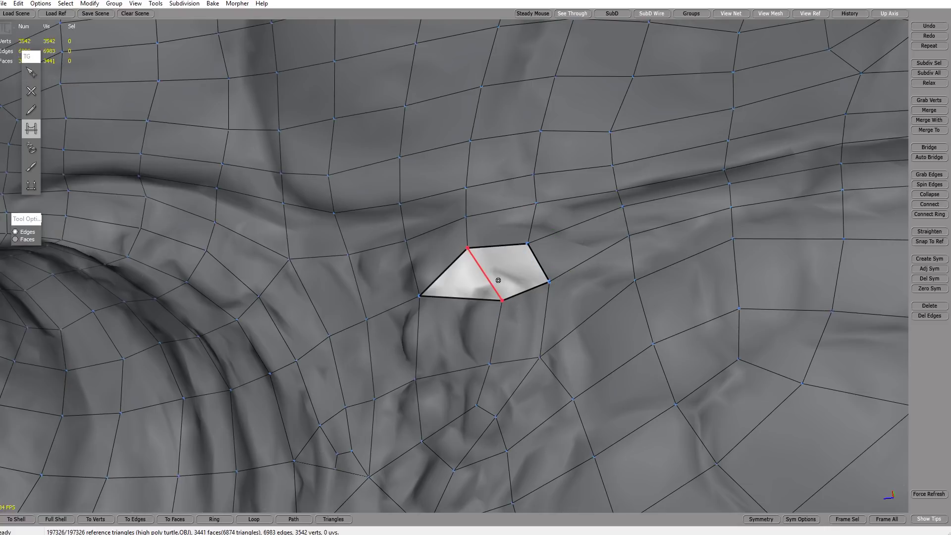
pyautogui.click(488, 272)
# - Move the vertex column below the rebuilt faces toward the flipper and nudge the small ring's corner vertex toward the belly
pyautogui.scroll(-2, 538, 367)
pyautogui.keyDown('alt'); pyautogui.moveTo(538, 367); pyautogui.dragTo(540, 360, button='middle'); pyautogui.keyUp('alt')
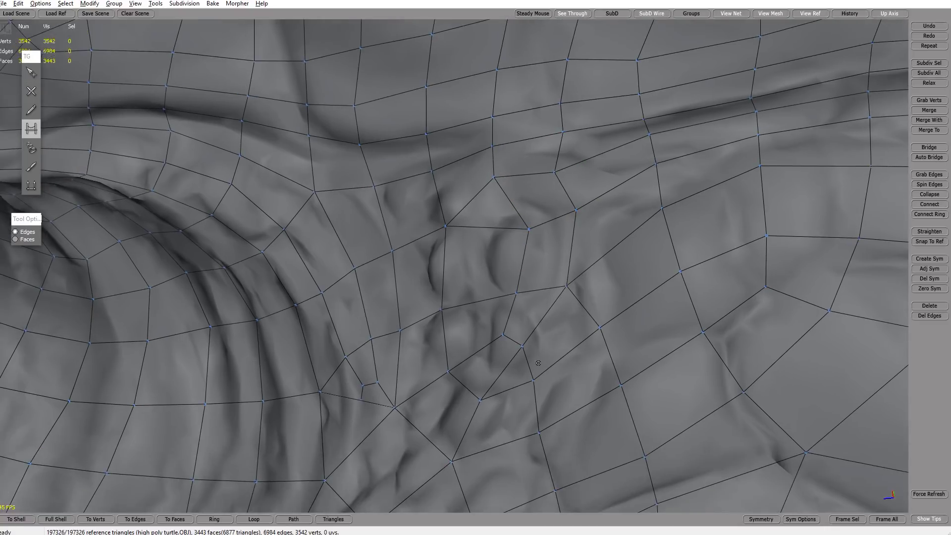
pyautogui.scroll(-2, 539, 352)
pyautogui.press('q')
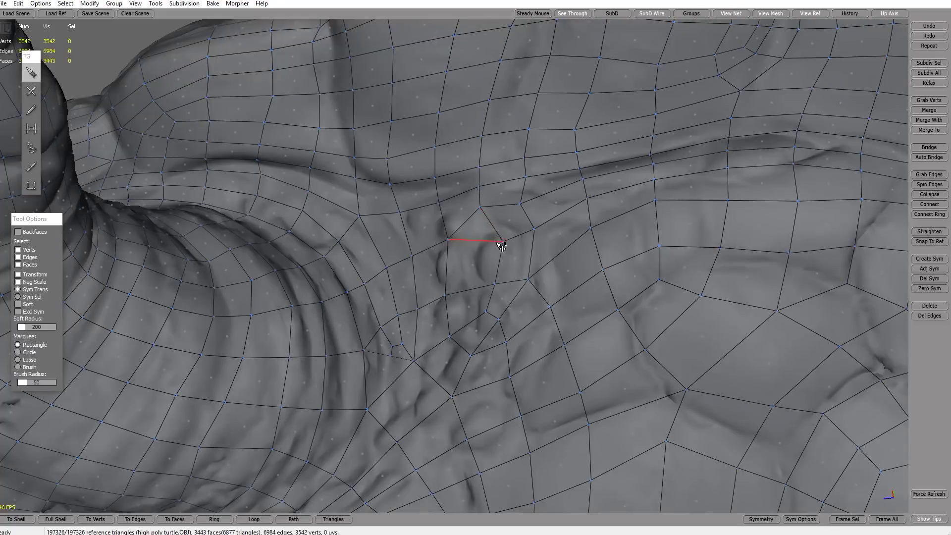
pyautogui.moveTo(502, 241); pyautogui.dragTo(490, 242)
pyautogui.moveTo(495, 284); pyautogui.dragTo(484, 284)
pyautogui.moveTo(500, 320); pyautogui.dragTo(504, 325)
# - Remove the edge below the upper junction and collapse the resulting gap, and merge the small ring's corner vertex into the one below it
pyautogui.scroll(-4, 613, 261)
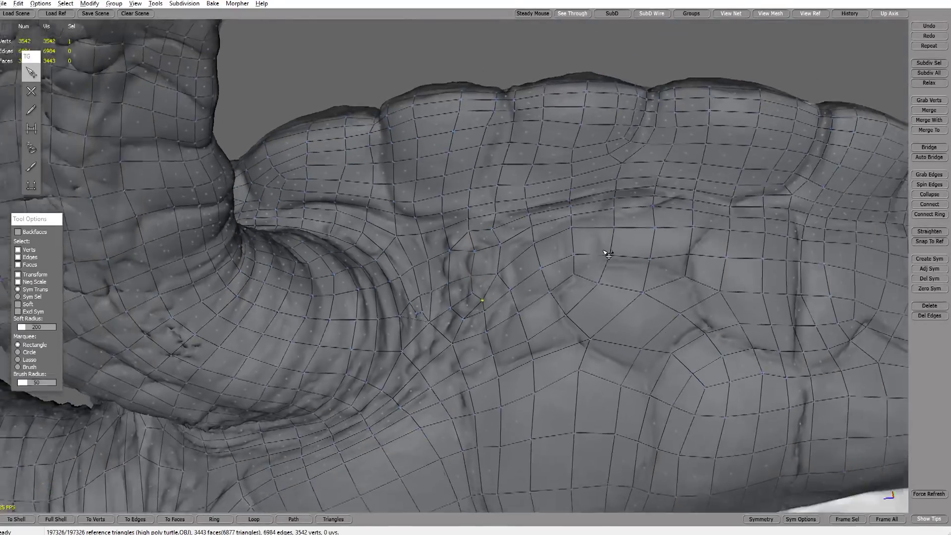
pyautogui.scroll(2, 592, 261)
pyautogui.scroll(2, 594, 263)
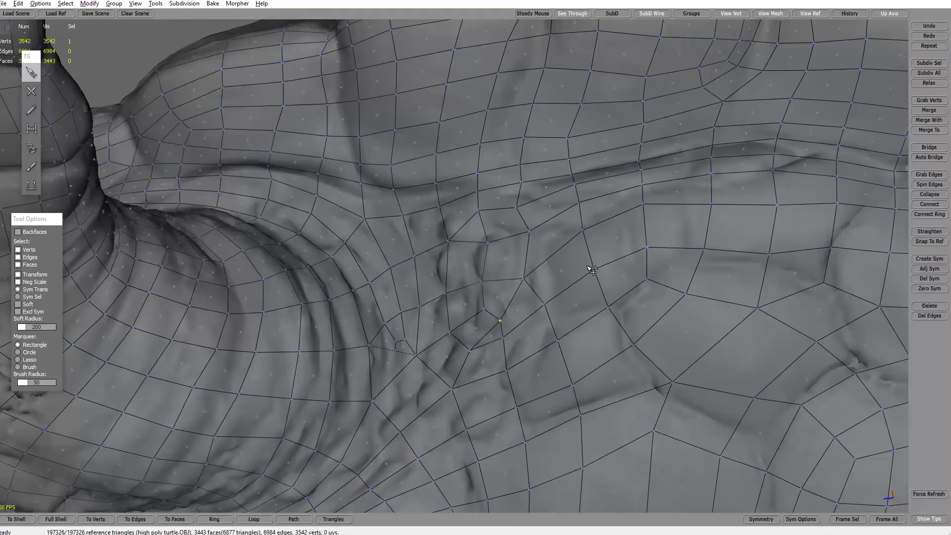
pyautogui.click(475, 246)
pyautogui.press('Delete')
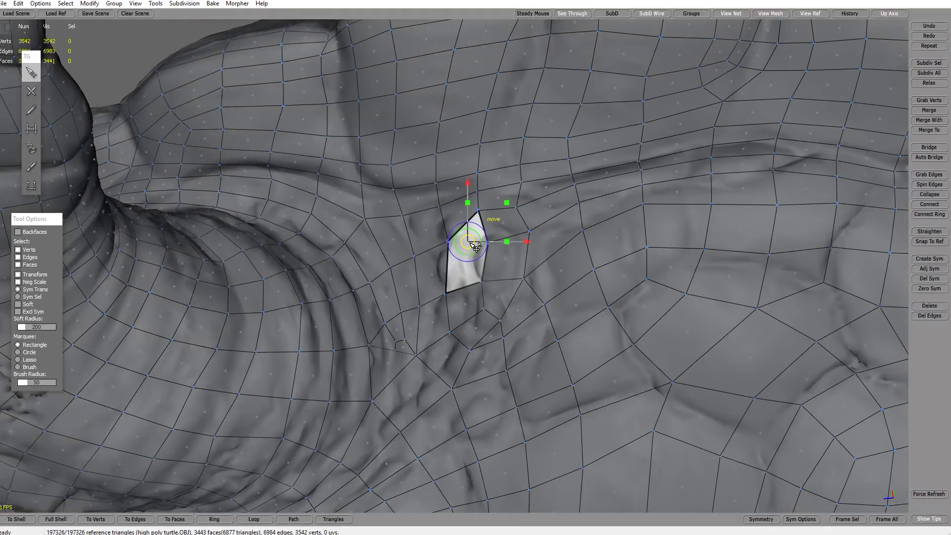
pyautogui.moveTo(478, 211); pyautogui.dragTo(478, 225)
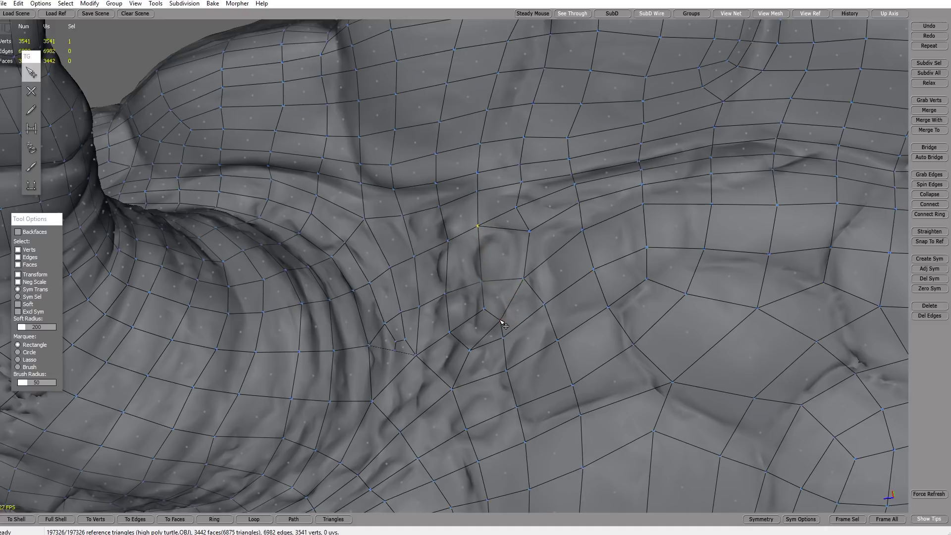
pyautogui.moveTo(500, 321); pyautogui.dragTo(498, 342)
# - Delete the three edges between the small ring and the upper junction to open one elongated hole in the mesh
pyautogui.click(519, 293)
pyautogui.press('Delete')
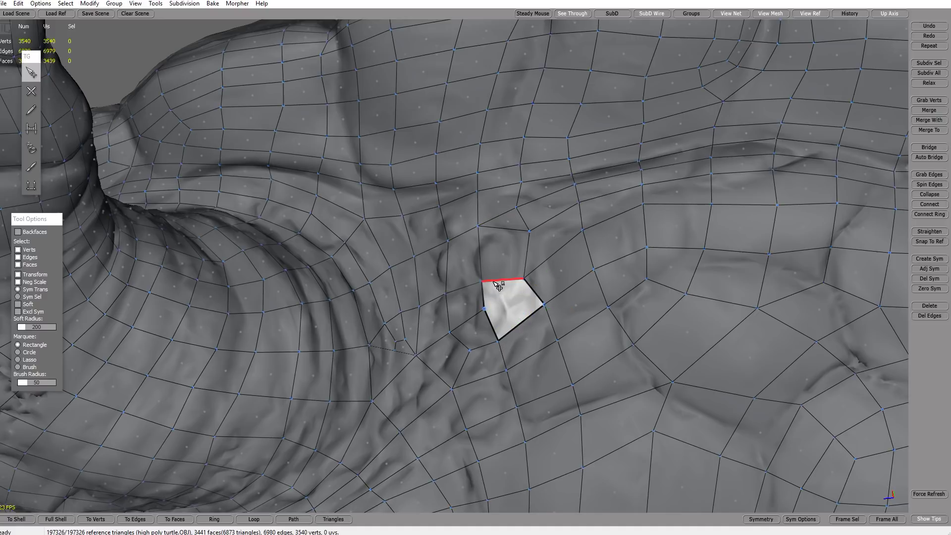
pyautogui.click(503, 281)
pyautogui.press('Delete')
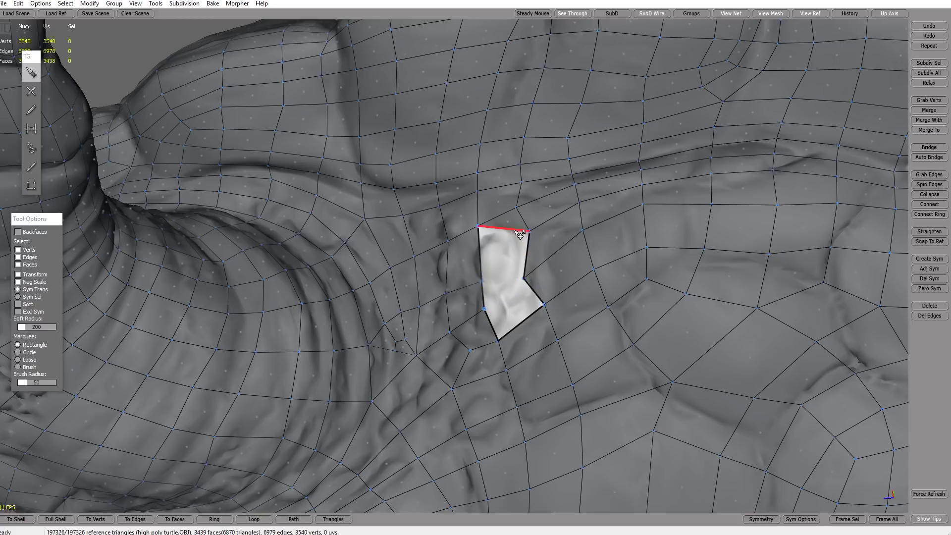
pyautogui.click(515, 230)
pyautogui.press('Delete')
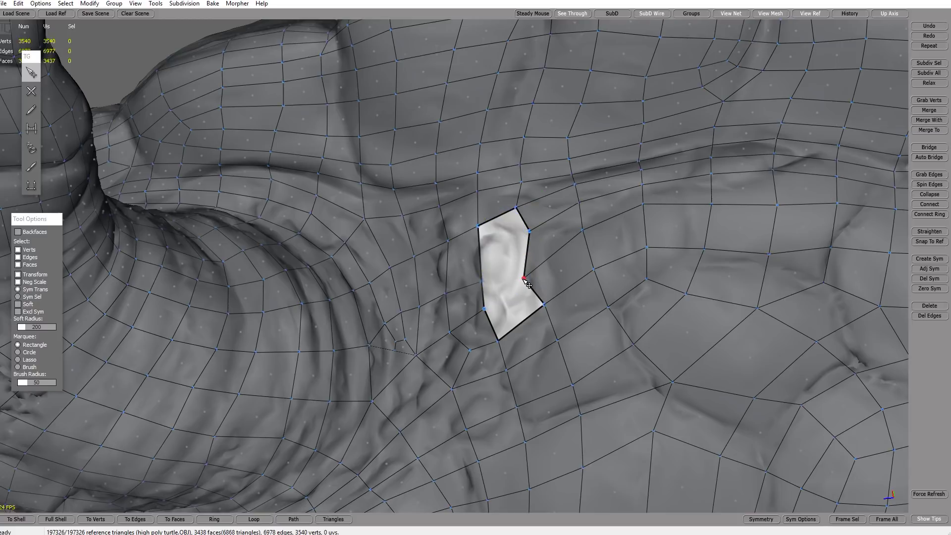
# - Reposition the vertices along both long borders of the hole so the sides run straighter and evenly spaced
pyautogui.moveTo(523, 278); pyautogui.dragTo(537, 276)
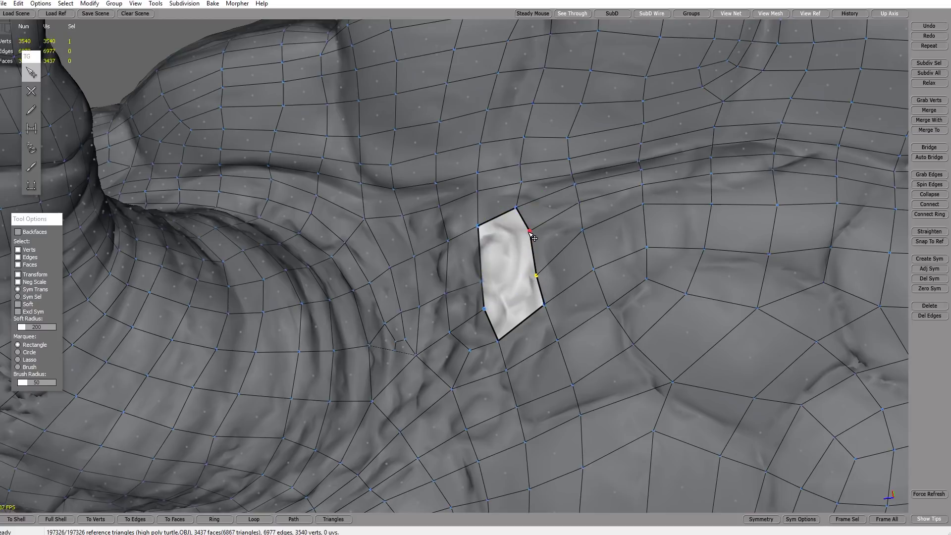
pyautogui.moveTo(533, 237); pyautogui.dragTo(530, 234)
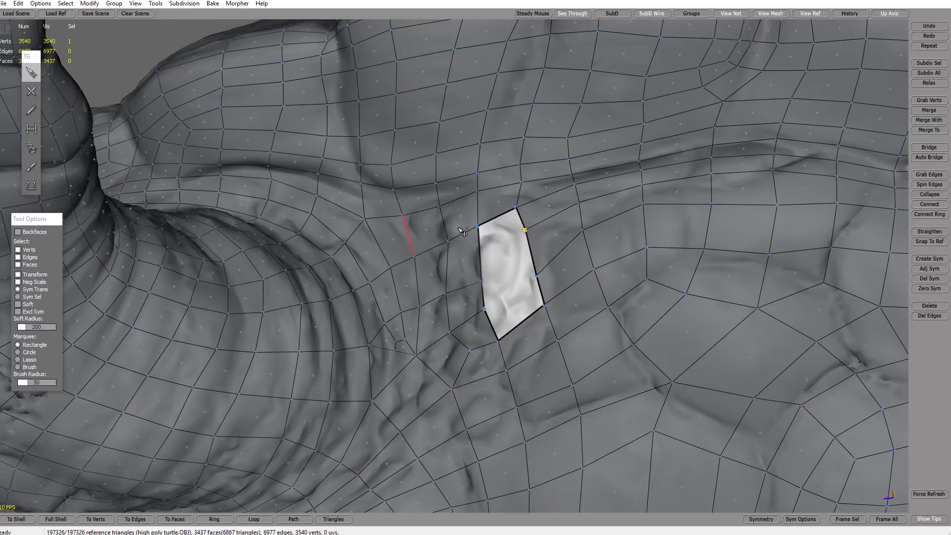
pyautogui.moveTo(486, 286); pyautogui.dragTo(486, 275)
# - Bridge opposite borders of the elongated hole with new quads, starting at its upper end
pyautogui.press('r')
pyautogui.click(509, 249)
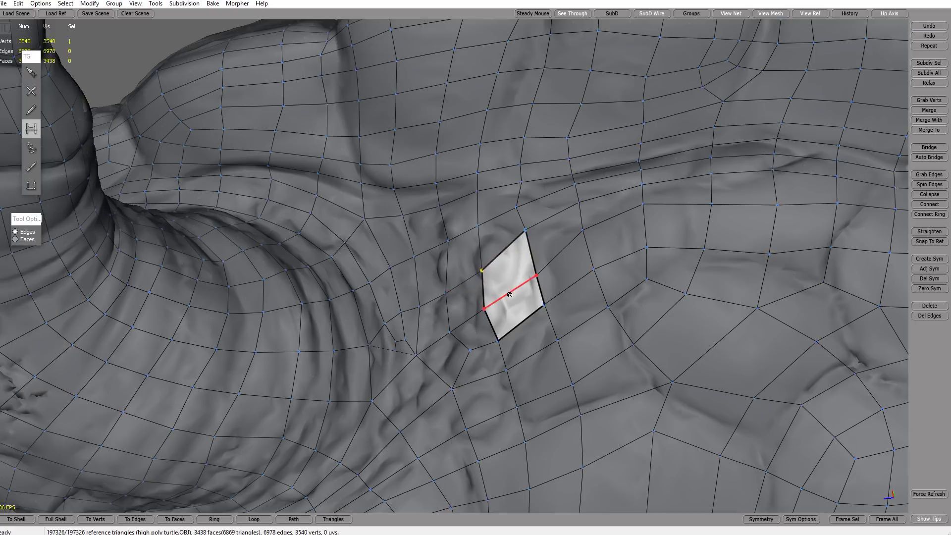
# - Bridge the two-quad hole in the mesh beside the front flipper's folds, on the side below the shell rim
pyautogui.click(510, 295)
pyautogui.press('q')
pyautogui.keyDown('alt'); pyautogui.moveTo(564, 342); pyautogui.dragTo(553, 323, button='right'); pyautogui.keyUp('alt')
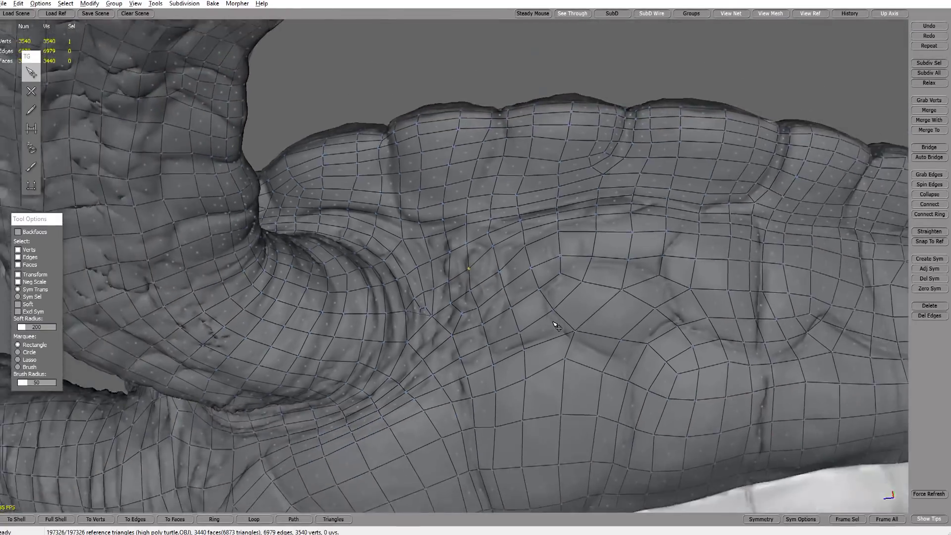
# - On the front shell plates' centreline border, merge the surplus vertex, delete the triangle's edge and align the remaining vertex with the centreline
pyautogui.moveTo(553, 322)
pyautogui.keyDown('alt'); pyautogui.mouseDown()
pyautogui.moveTo(530, 331)
pyautogui.moveTo(553, 302)
pyautogui.moveTo(549, 309)
pyautogui.mouseUp(); pyautogui.keyUp('alt')
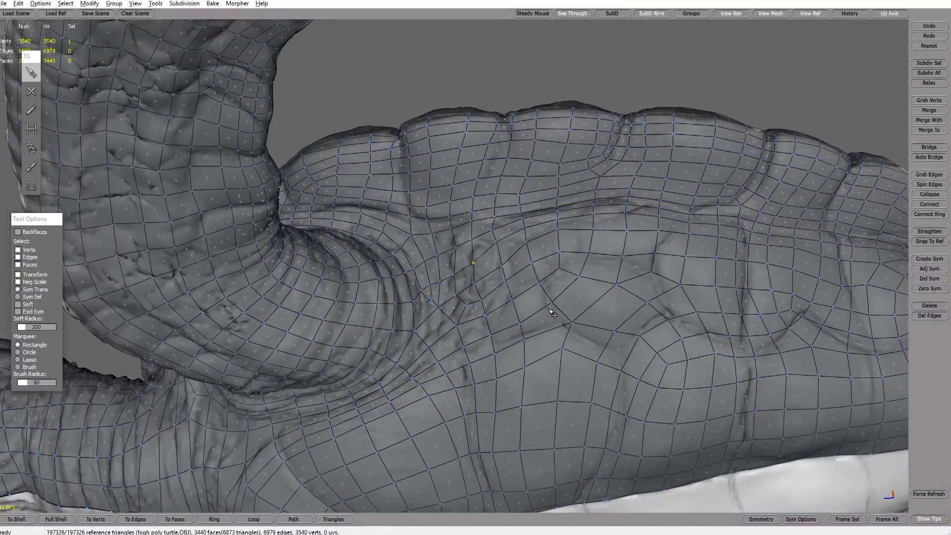
pyautogui.keyDown('alt'); pyautogui.moveTo(556, 316); pyautogui.dragTo(620, 292, button='right'); pyautogui.keyUp('alt')
pyautogui.keyDown('alt'); pyautogui.moveTo(620, 291); pyautogui.dragTo(528, 297); pyautogui.keyUp('alt')
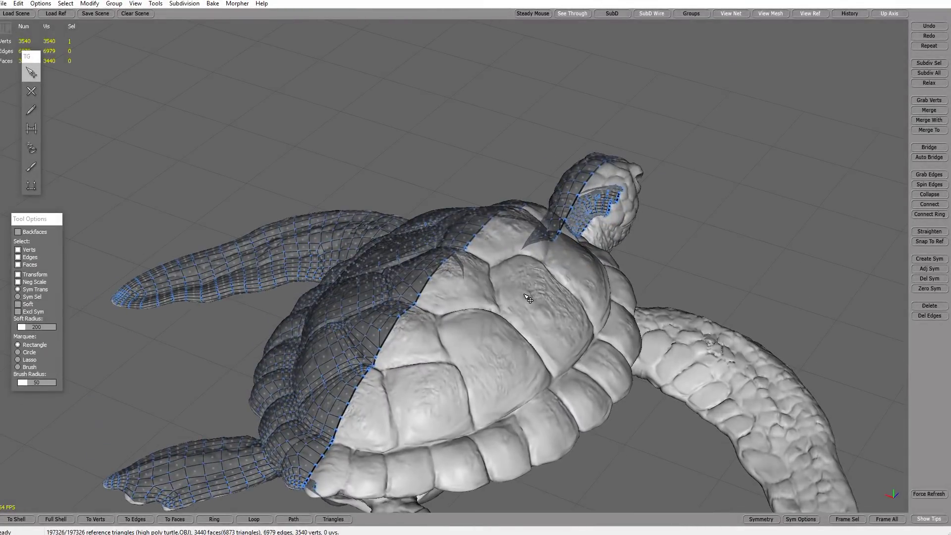
pyautogui.keyDown('alt'); pyautogui.moveTo(545, 352); pyautogui.dragTo(645, 459); pyautogui.keyUp('alt')
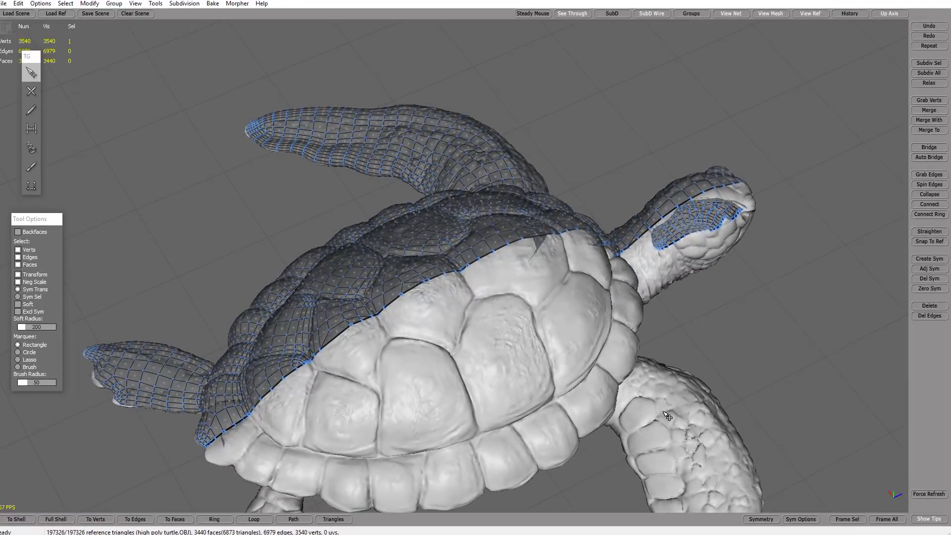
pyautogui.keyDown('alt'); pyautogui.moveTo(538, 394); pyautogui.dragTo(564, 299); pyautogui.keyUp('alt')
pyautogui.keyDown('alt'); pyautogui.moveTo(564, 298); pyautogui.dragTo(610, 314, button='right'); pyautogui.keyUp('alt')
pyautogui.keyDown('alt'); pyautogui.moveTo(610, 314); pyautogui.dragTo(599, 334); pyautogui.keyUp('alt')
pyautogui.keyDown('alt'); pyautogui.moveTo(598, 334); pyautogui.dragTo(563, 325, button='middle'); pyautogui.keyUp('alt')
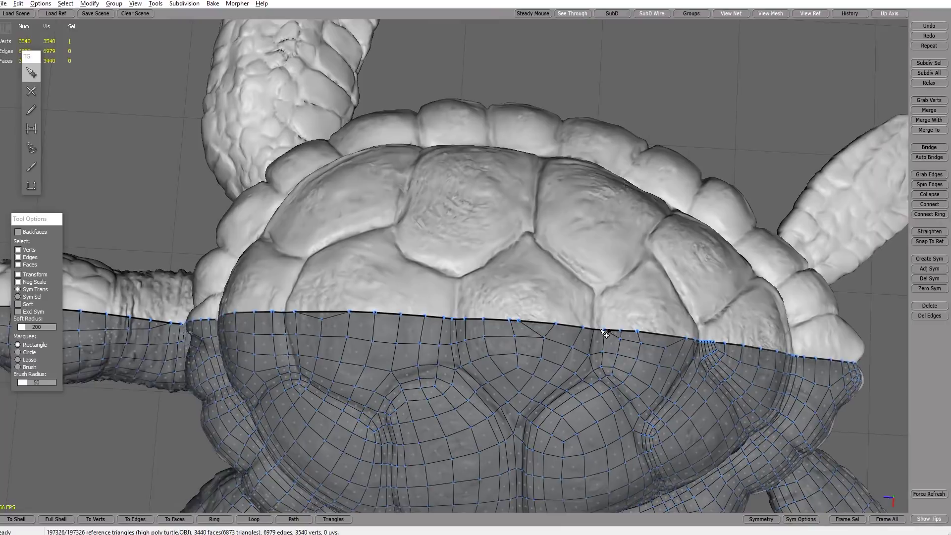
pyautogui.keyDown('alt'); pyautogui.moveTo(563, 326); pyautogui.dragTo(594, 344, button='right'); pyautogui.keyUp('alt')
pyautogui.keyDown('alt'); pyautogui.moveTo(622, 327); pyautogui.dragTo(573, 324); pyautogui.keyUp('alt')
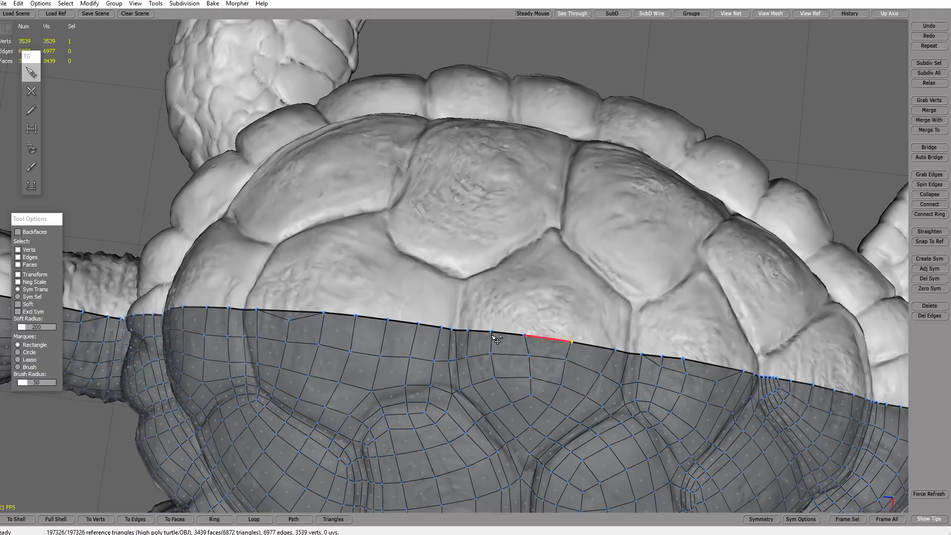
pyautogui.click(297, 313)
pyautogui.press('Delete')
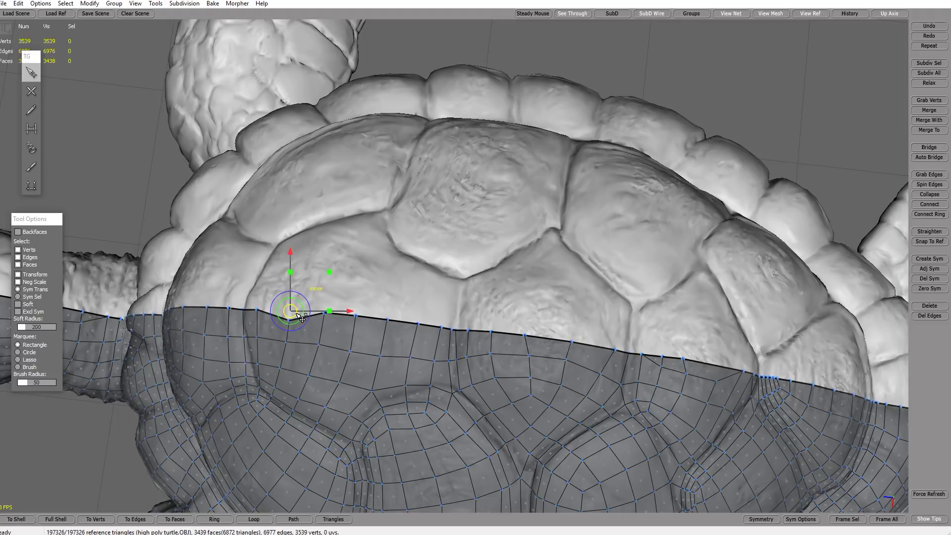
pyautogui.moveTo(290, 322); pyautogui.dragTo(291, 312)
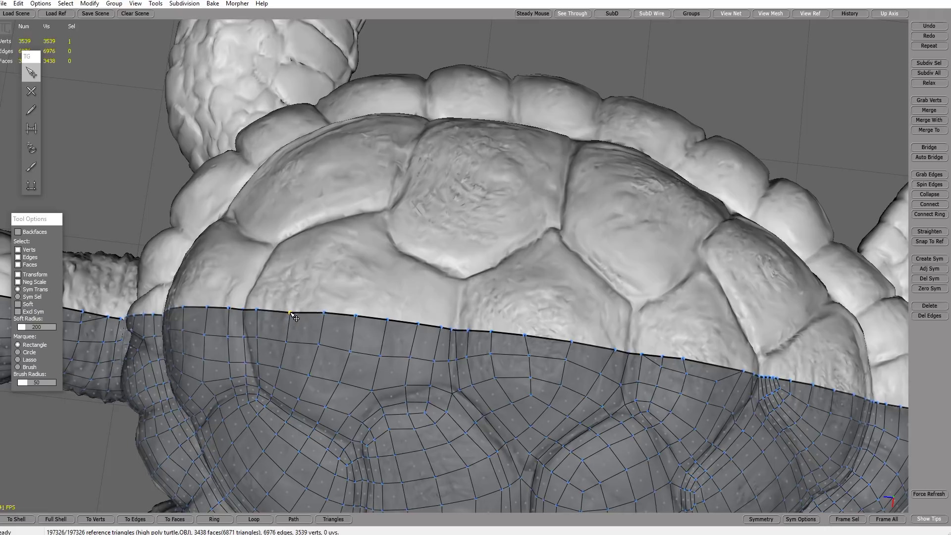
# - Clean up the small triangles on the rear shell plate's centreline border by merging their vertices onto the border
pyautogui.keyDown('alt'); pyautogui.moveTo(661, 299); pyautogui.dragTo(561, 281, button='middle'); pyautogui.keyUp('alt')
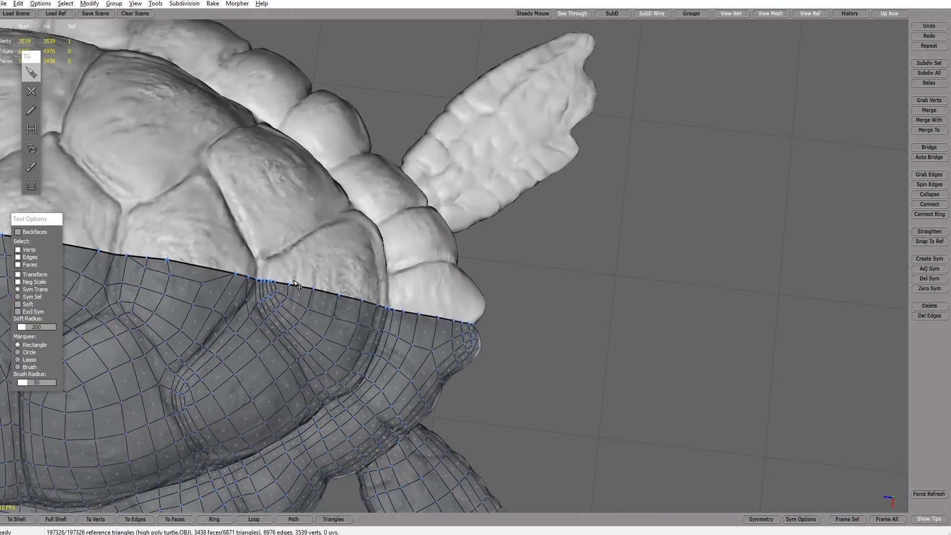
pyautogui.keyDown('alt'); pyautogui.moveTo(294, 281); pyautogui.dragTo(325, 283, button='middle'); pyautogui.keyUp('alt')
pyautogui.scroll(3, 317, 270)
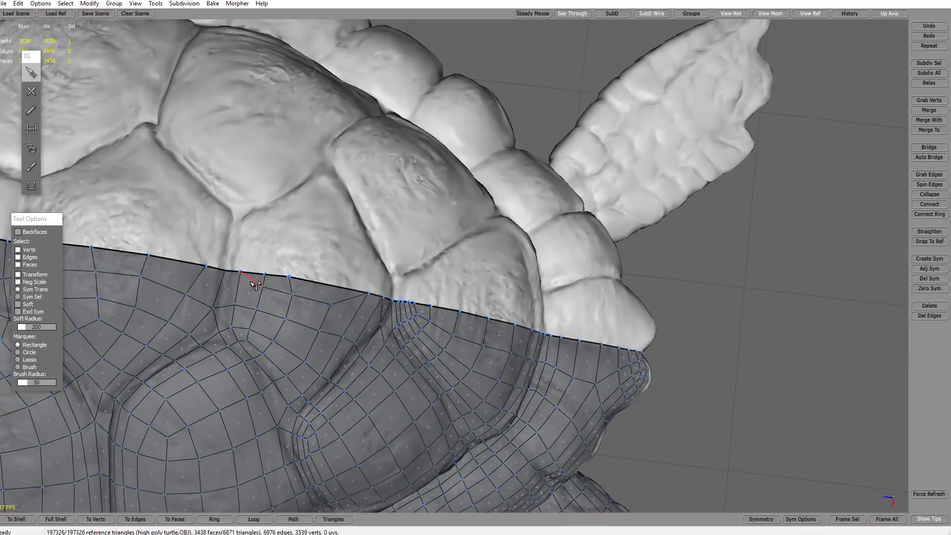
pyautogui.click(255, 286)
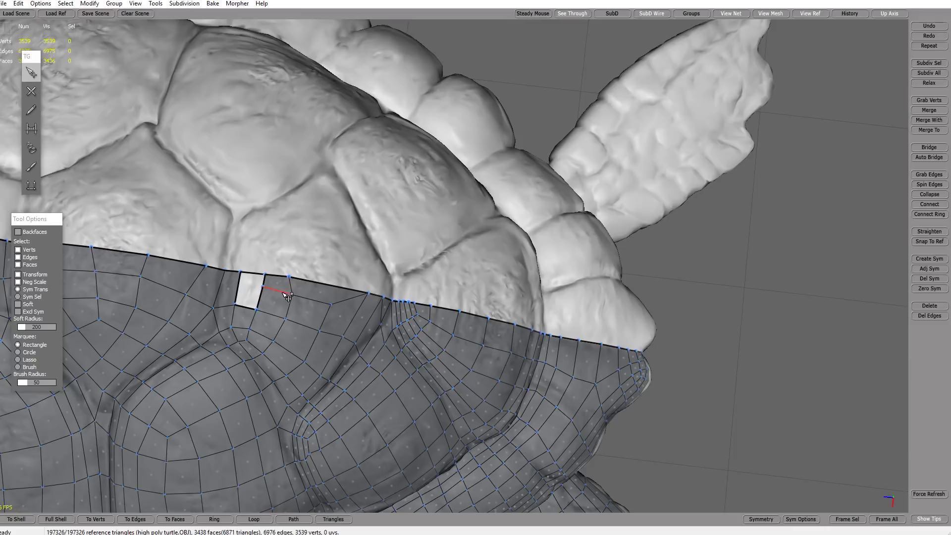
pyautogui.moveTo(263, 287); pyautogui.dragTo(307, 282)
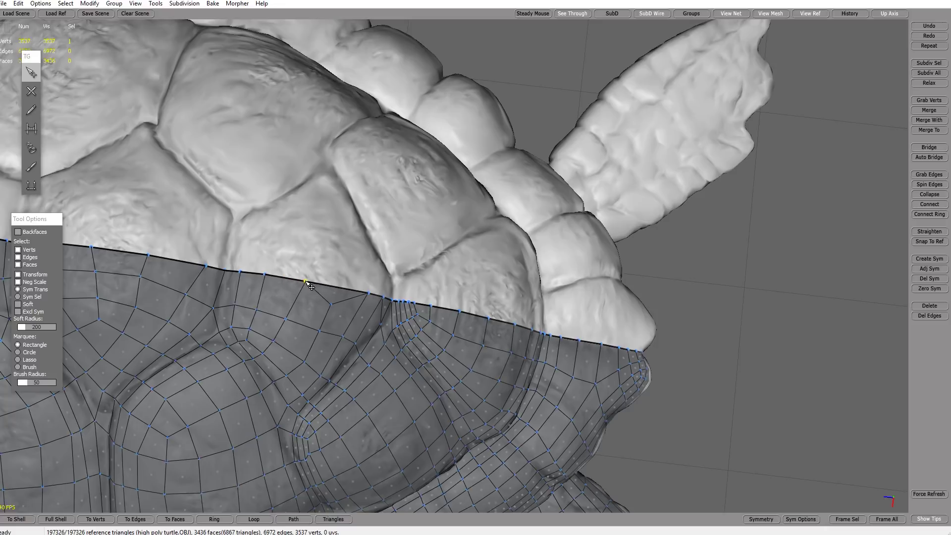
# - Merge the stray vertex at the rear plate's border corner and delete the adjoining edges to open a gap at the centreline
pyautogui.moveTo(357, 300); pyautogui.dragTo(367, 292)
pyautogui.click(355, 308)
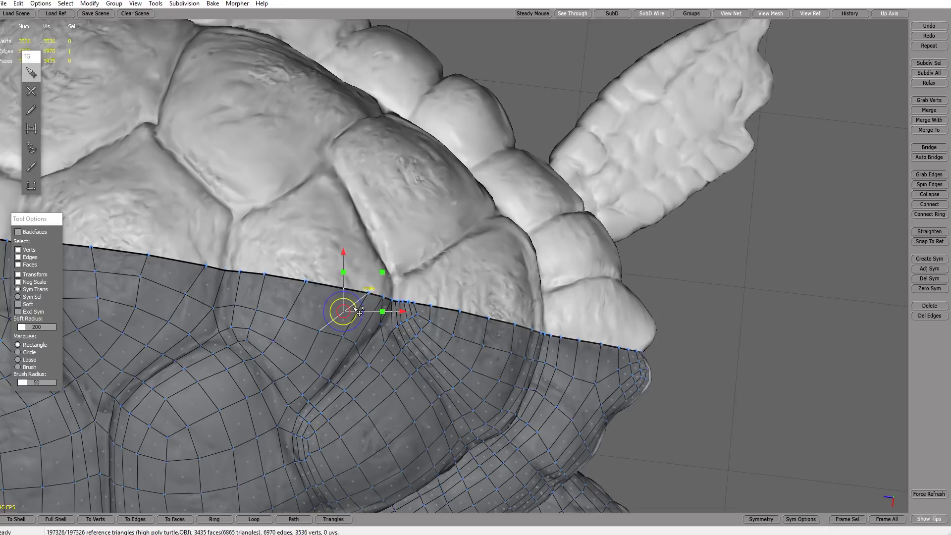
pyautogui.press('Delete')
pyautogui.click(349, 292)
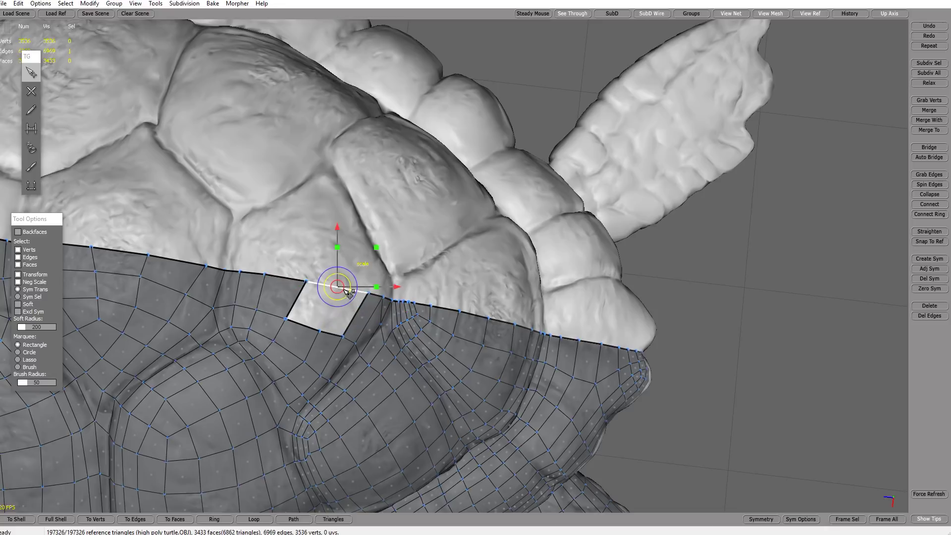
pyautogui.press('Delete')
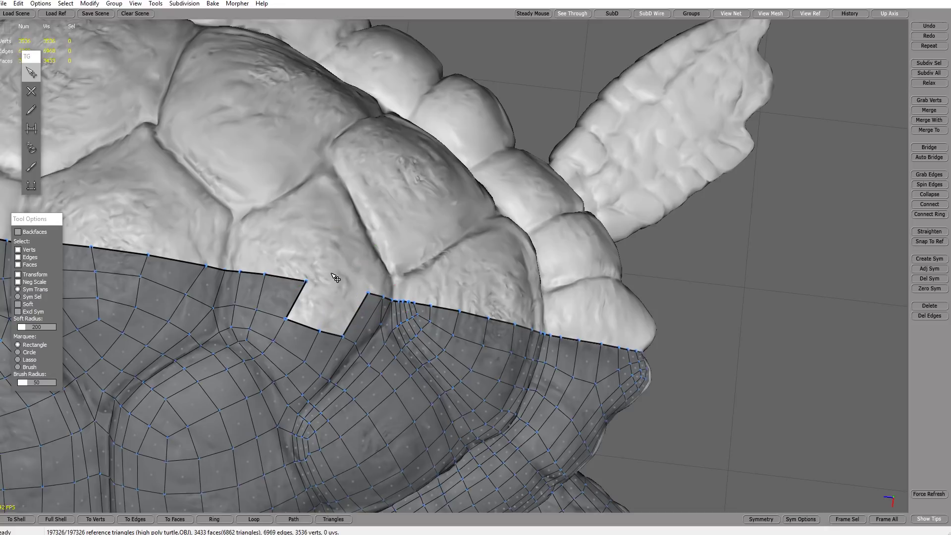
# - Draw a new edge from the gap's inner middle vertex to the centreline and bridge both sides with quads
pyautogui.press('w')
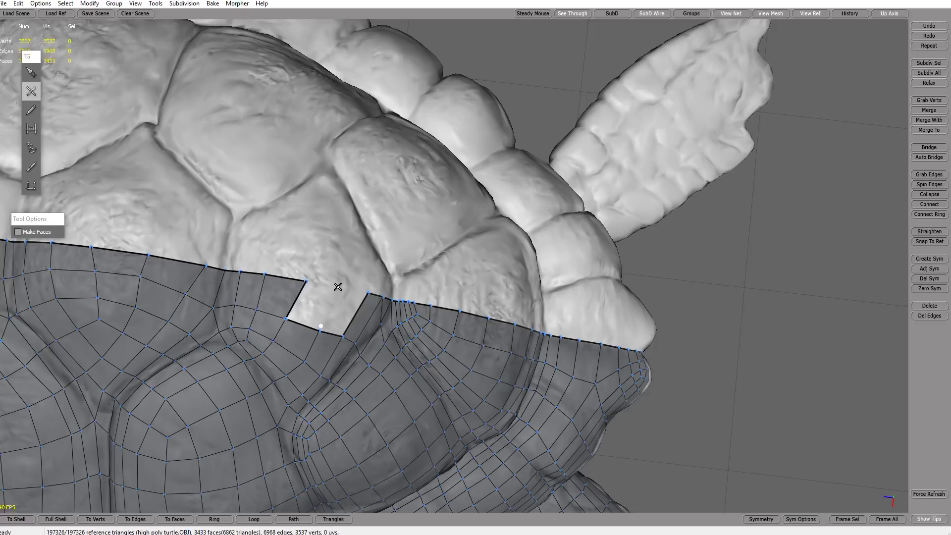
pyautogui.press('q')
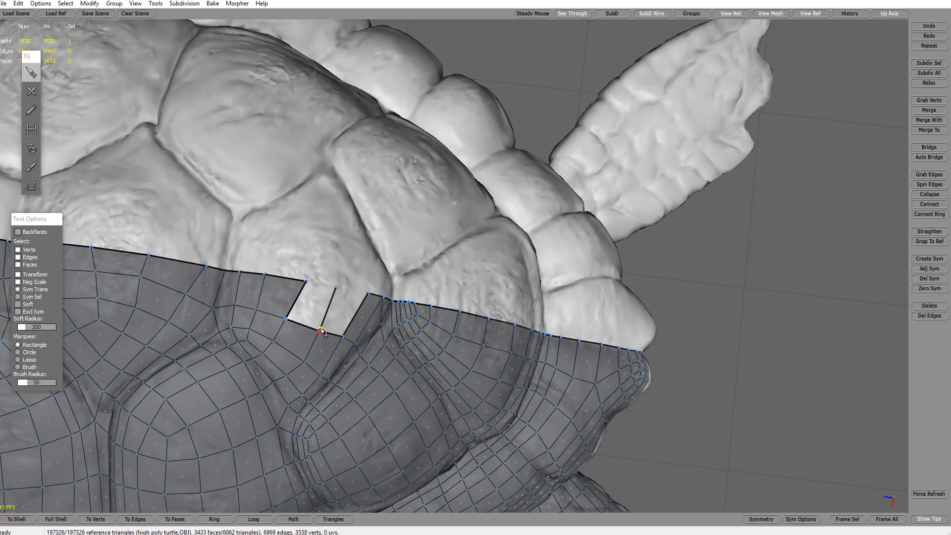
pyautogui.press('r')
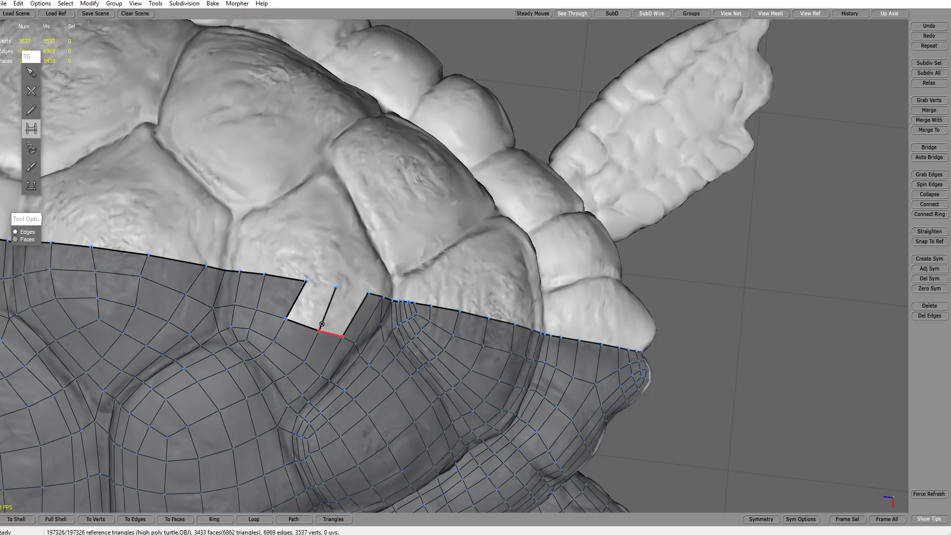
pyautogui.click(325, 292)
pyautogui.moveTo(364, 291); pyautogui.dragTo(344, 294)
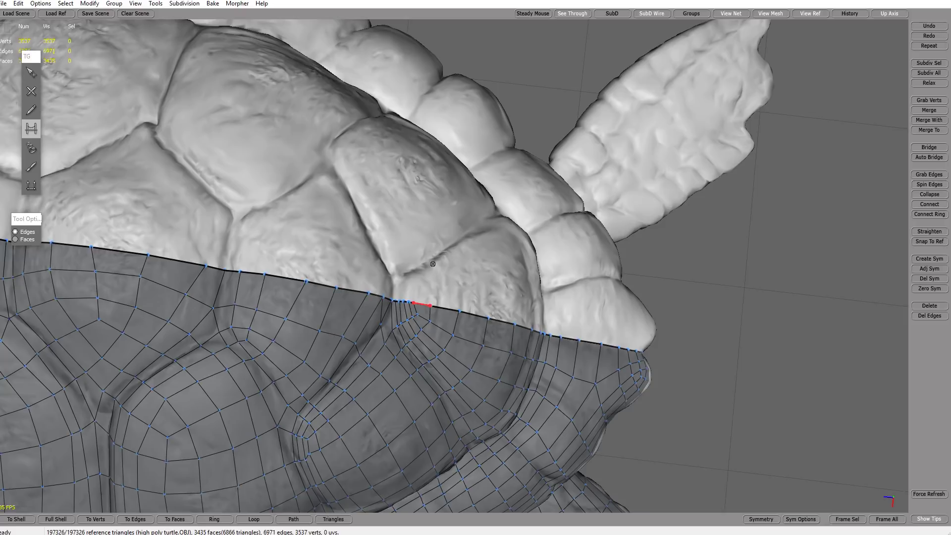
pyautogui.press('q')
# - Delete the faces around the triangulated border vertex on top of the neck, just in front of the shell
pyautogui.keyDown('alt'); pyautogui.moveTo(524, 305); pyautogui.dragTo(231, 238, button='right'); pyautogui.keyUp('alt')
pyautogui.keyDown('alt'); pyautogui.moveTo(231, 238); pyautogui.dragTo(281, 237, button='middle'); pyautogui.keyUp('alt')
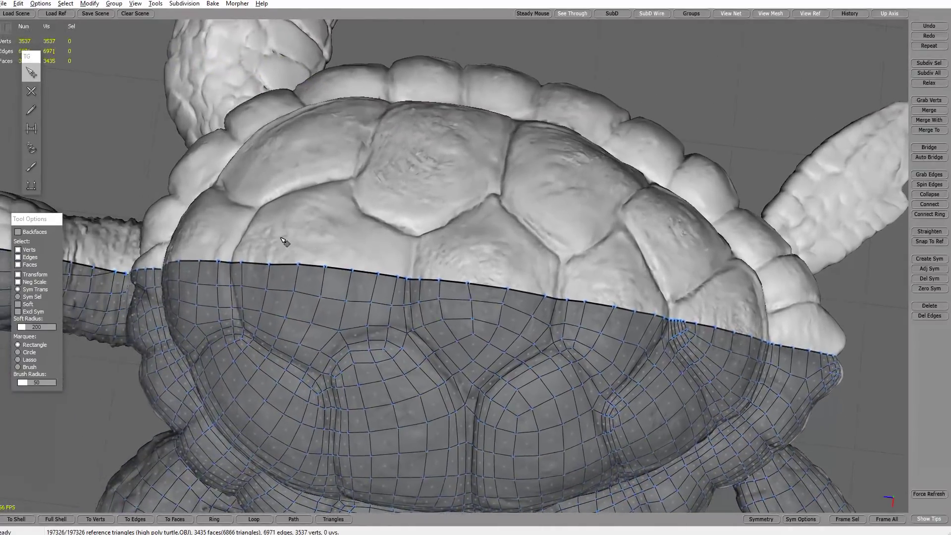
pyautogui.keyDown('alt'); pyautogui.moveTo(285, 242); pyautogui.dragTo(386, 312); pyautogui.keyUp('alt')
pyautogui.keyDown('alt'); pyautogui.moveTo(386, 312); pyautogui.dragTo(329, 376, button='right'); pyautogui.keyUp('alt')
pyautogui.moveTo(283, 379)
pyautogui.keyDown('alt'); pyautogui.mouseDown(button='middle')
pyautogui.moveTo(307, 362)
pyautogui.moveTo(294, 369)
pyautogui.mouseUp(button='middle'); pyautogui.keyUp('alt')
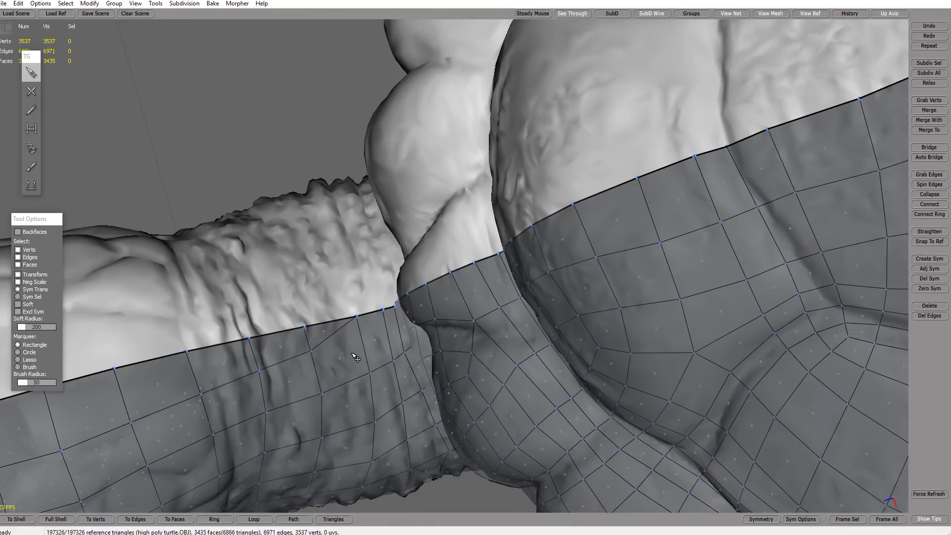
pyautogui.press('Delete')
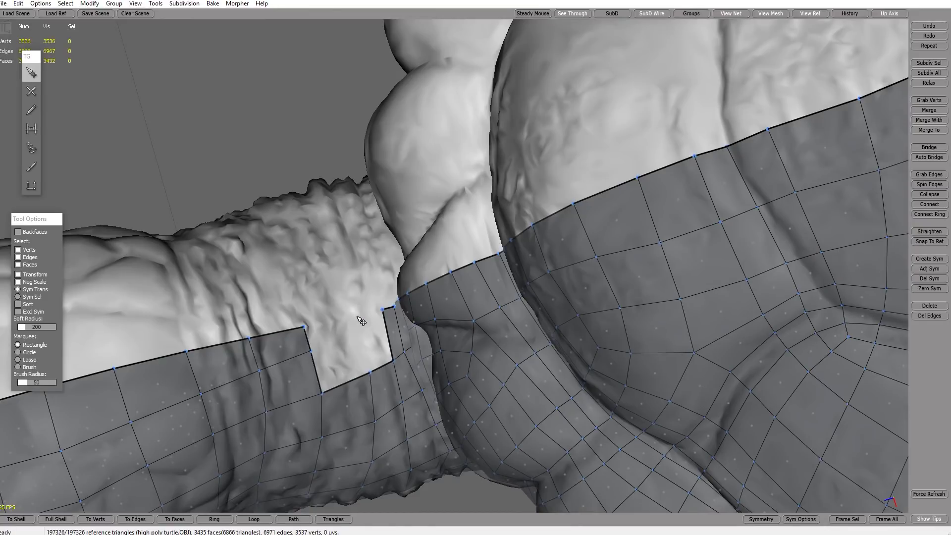
# - Draw an edge from the neck gap's middle vertex to the centreline, bridge the neighbouring quads and merge its lower end into the mesh
pyautogui.keyDown('alt'); pyautogui.moveTo(326, 345); pyautogui.dragTo(348, 311); pyautogui.keyUp('alt')
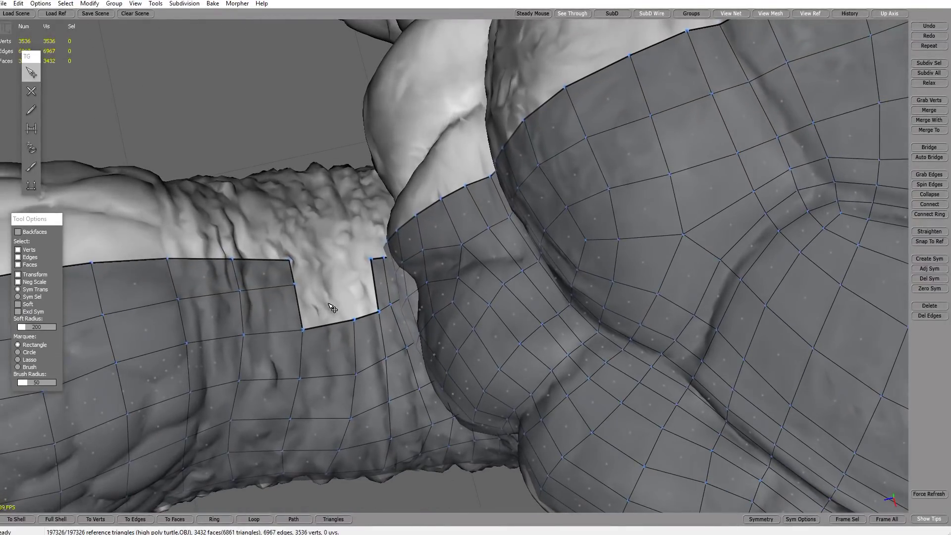
pyautogui.press('w')
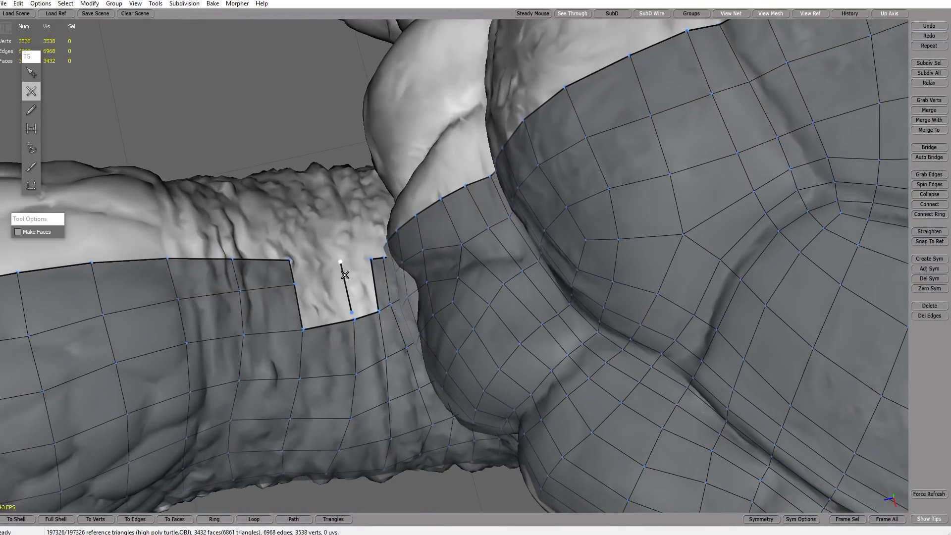
pyautogui.press('q')
pyautogui.press('r')
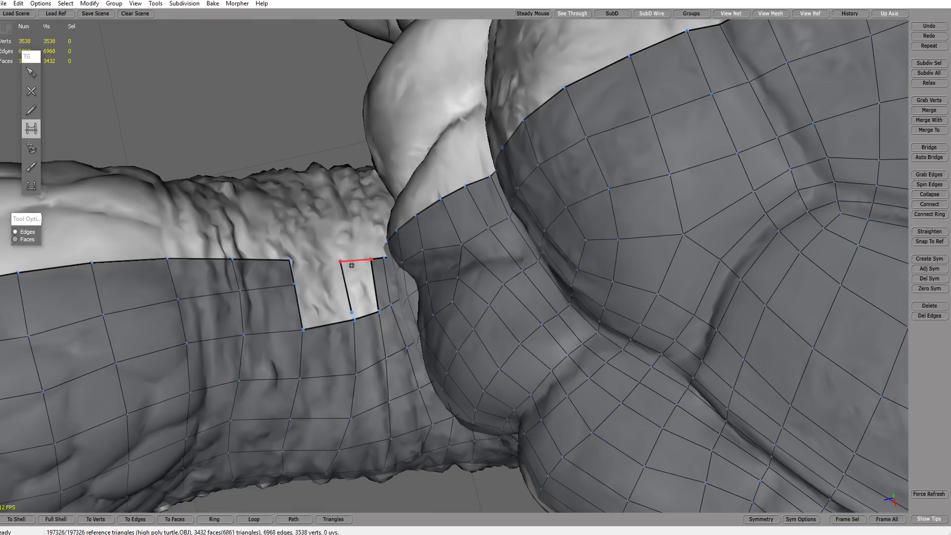
pyautogui.press('q')
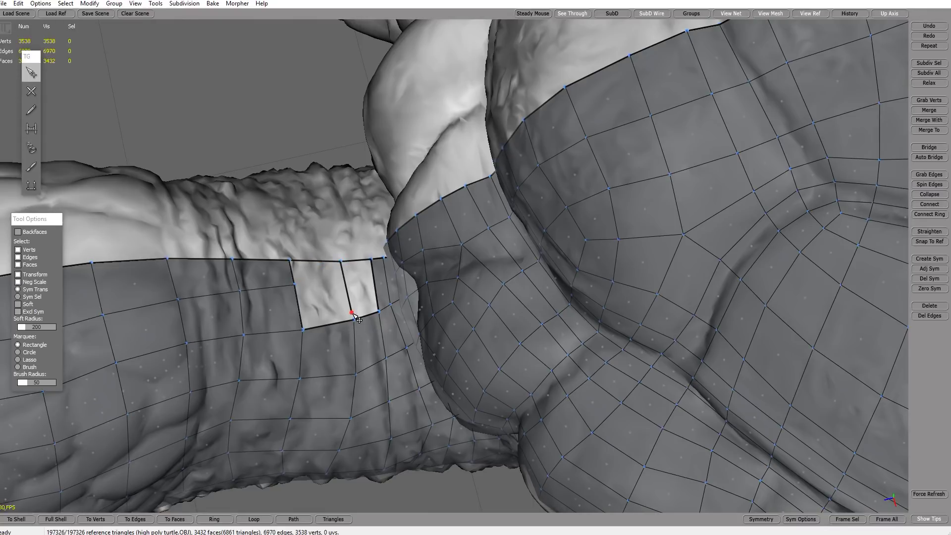
pyautogui.moveTo(354, 316); pyautogui.dragTo(354, 319)
# - Draw a diagonal edge across the remaining neck gap and merge its end with the gap's lower corner vertex
pyautogui.press('w')
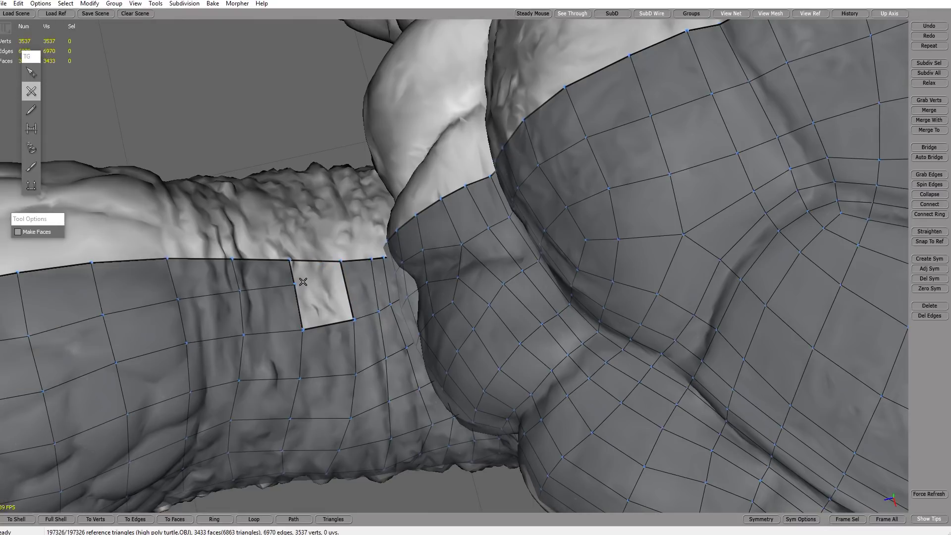
pyautogui.click(346, 315)
pyautogui.press('q')
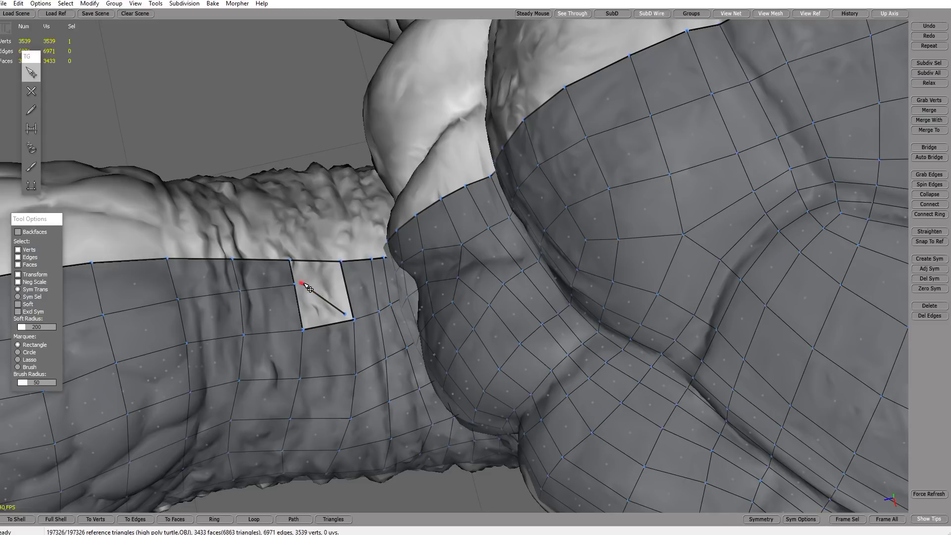
pyautogui.moveTo(349, 317); pyautogui.dragTo(353, 319)
# - Examine the centreline border on the turtle's underside and the overall mesh from the head to the tail
pyautogui.keyDown('alt'); pyautogui.moveTo(406, 360); pyautogui.dragTo(380, 338, button='right'); pyautogui.keyUp('alt')
pyautogui.keyDown('alt'); pyautogui.moveTo(624, 272); pyautogui.dragTo(590, 277, button='middle'); pyautogui.keyUp('alt')
pyautogui.keyDown('alt'); pyautogui.moveTo(594, 280); pyautogui.dragTo(740, 233); pyautogui.keyUp('alt')
pyautogui.scroll(5, 497, 247)
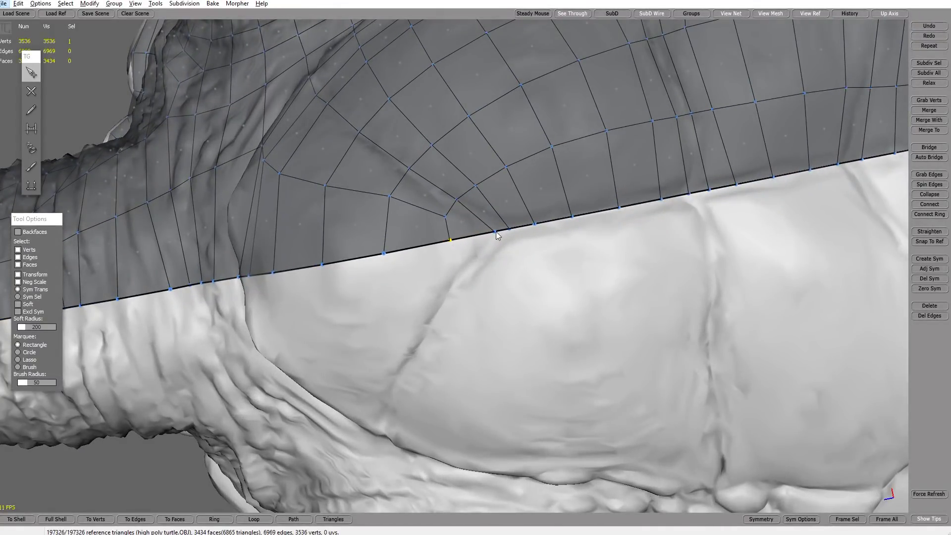
pyautogui.keyDown('alt'); pyautogui.moveTo(487, 234); pyautogui.dragTo(307, 327, button='right'); pyautogui.keyUp('alt')
pyautogui.keyDown('alt'); pyautogui.moveTo(734, 222); pyautogui.dragTo(768, 278); pyautogui.keyUp('alt')
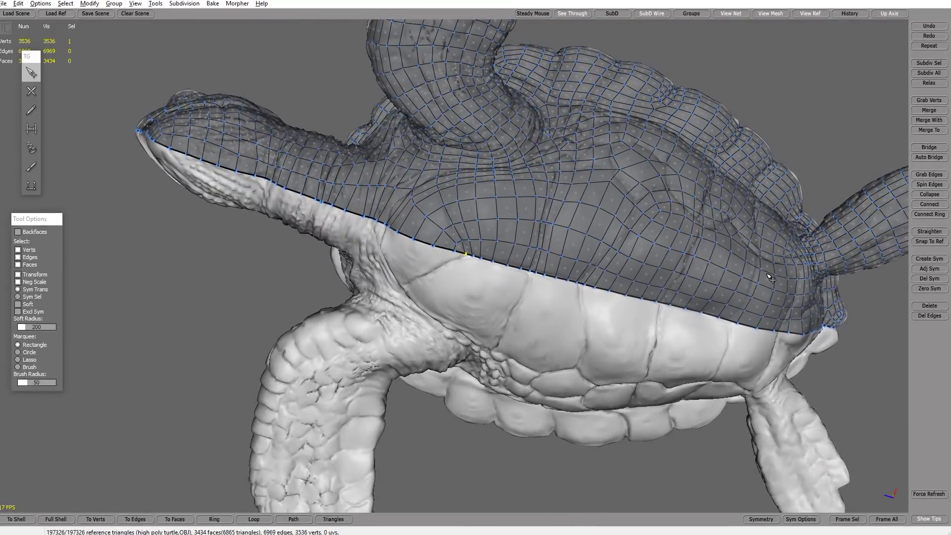
pyautogui.keyDown('alt'); pyautogui.moveTo(768, 278); pyautogui.dragTo(944, 367, button='middle'); pyautogui.keyUp('alt')
pyautogui.keyDown('alt'); pyautogui.moveTo(324, 248); pyautogui.dragTo(325, 285, button='right'); pyautogui.keyUp('alt')
pyautogui.keyDown('alt'); pyautogui.moveTo(304, 294); pyautogui.dragTo(399, 465); pyautogui.keyUp('alt')
pyautogui.keyDown('alt'); pyautogui.moveTo(570, 266); pyautogui.dragTo(535, 278); pyautogui.keyUp('alt')
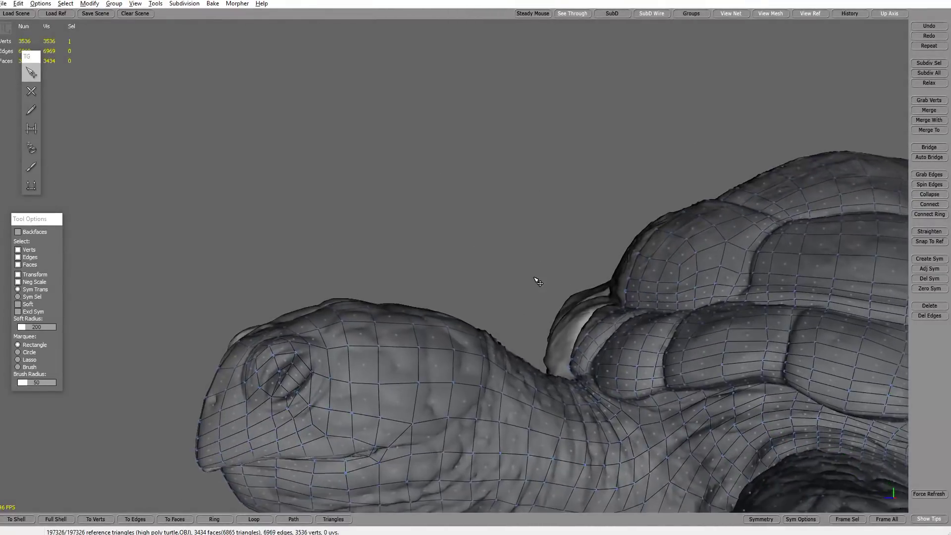
# - Delete the faces covering the central slit of the turtle's eye in the retopology mesh
pyautogui.keyDown('alt'); pyautogui.moveTo(369, 296); pyautogui.dragTo(419, 218); pyautogui.keyUp('alt')
pyautogui.keyDown('alt'); pyautogui.moveTo(446, 177); pyautogui.dragTo(429, 206); pyautogui.keyUp('alt')
pyautogui.keyDown('alt'); pyautogui.moveTo(418, 220); pyautogui.dragTo(362, 302, button='middle'); pyautogui.keyUp('alt')
pyautogui.keyDown('alt'); pyautogui.moveTo(363, 302); pyautogui.dragTo(352, 331, button='right'); pyautogui.keyUp('alt')
pyautogui.keyDown('alt'); pyautogui.moveTo(351, 330); pyautogui.dragTo(357, 334, button='middle'); pyautogui.keyUp('alt')
pyautogui.keyDown('alt'); pyautogui.moveTo(360, 337); pyautogui.dragTo(352, 335); pyautogui.keyUp('alt')
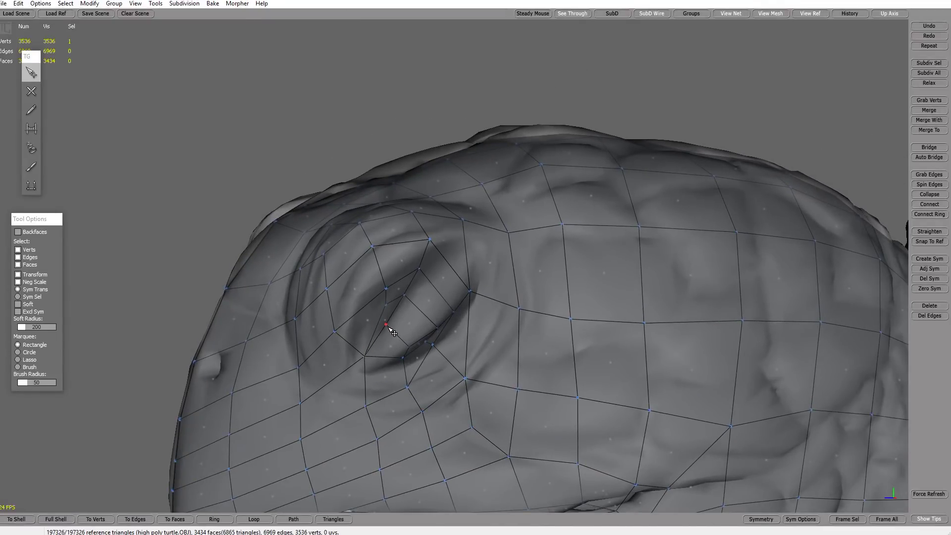
pyautogui.press('Delete')
pyautogui.click(407, 304)
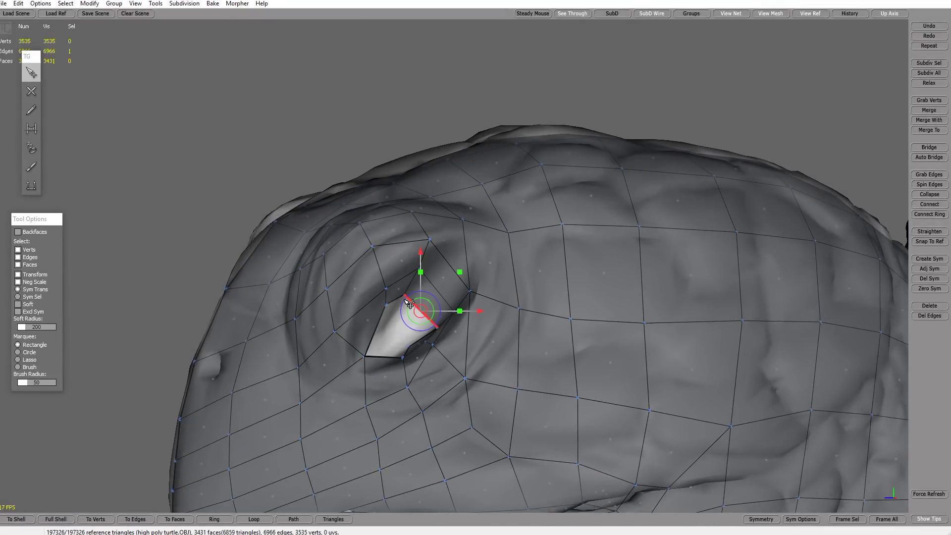
pyautogui.press('Delete')
pyautogui.click(396, 302)
pyautogui.press('Delete')
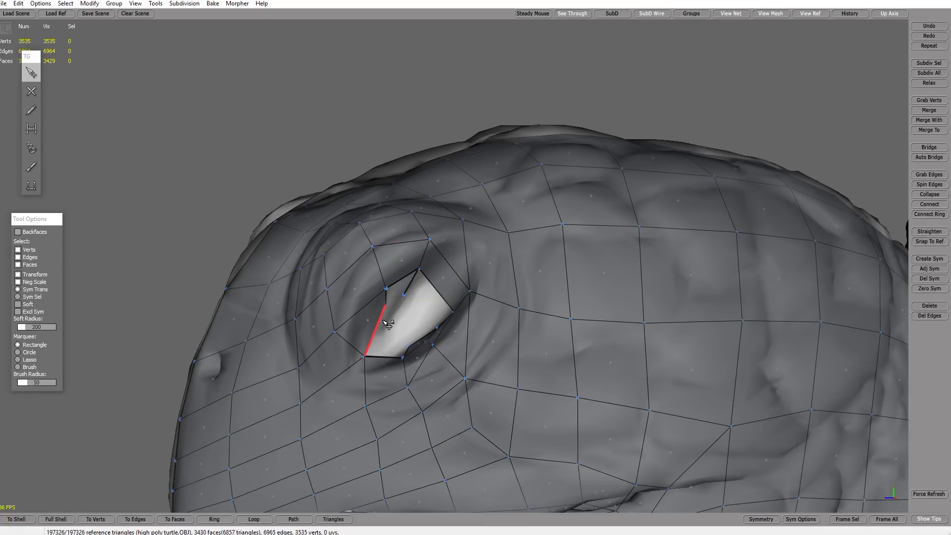
# - Delete the ring of eyelid faces around the slit, widening the opening toward the upper, rear and lower eyelid
pyautogui.click(383, 320)
pyautogui.press('Delete')
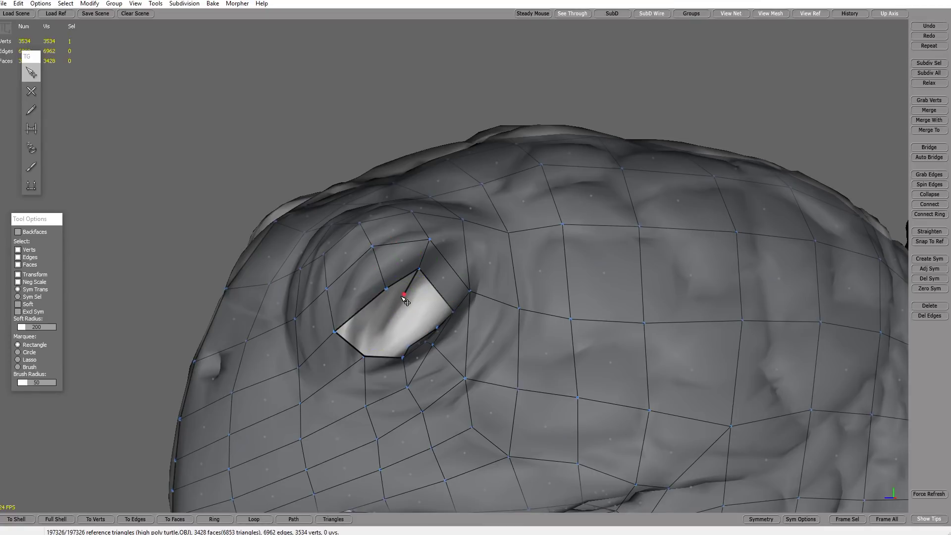
pyautogui.click(401, 286)
pyautogui.press('Delete')
pyautogui.click(420, 270)
pyautogui.press('Delete')
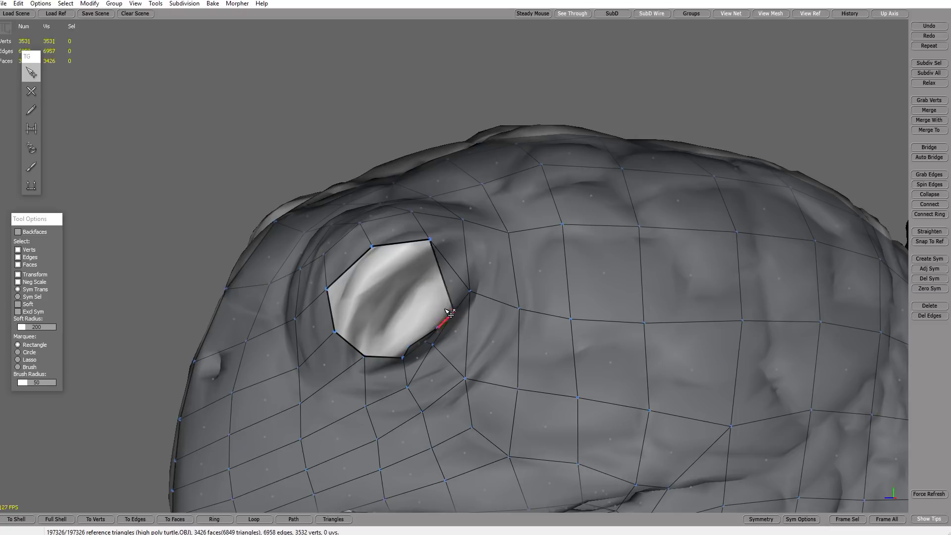
pyautogui.click(454, 313)
pyautogui.press('Delete')
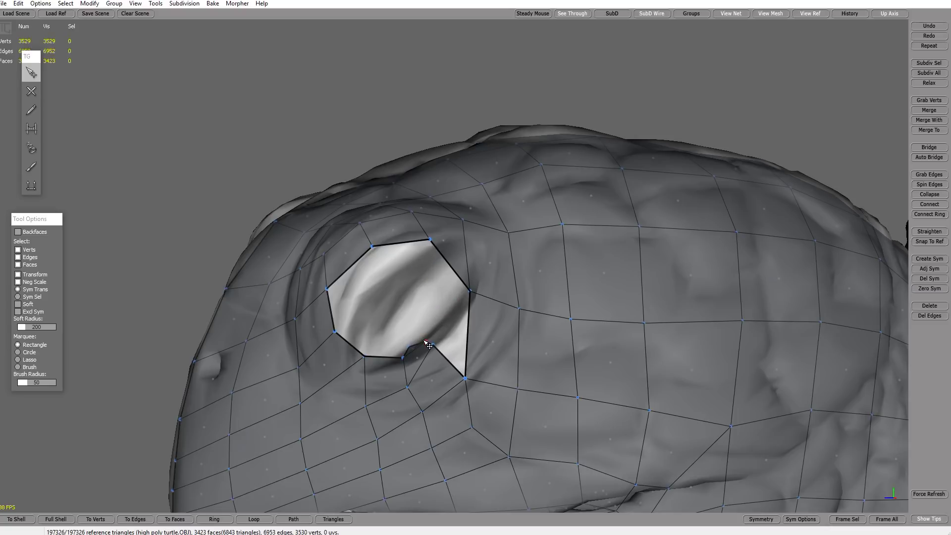
pyautogui.click(427, 344)
pyautogui.press('Delete')
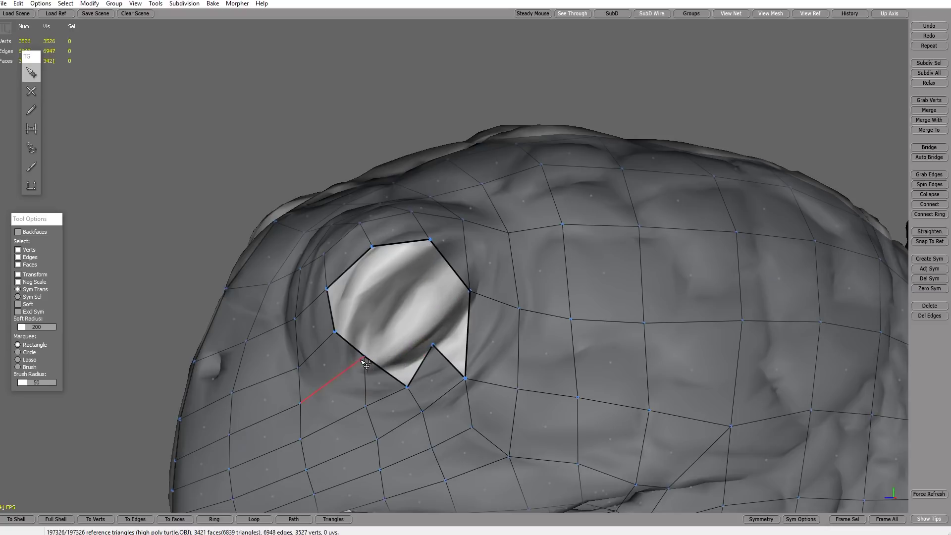
# - Delete the faces along the front and lower-front side of the eye opening, on the snout side
pyautogui.click(354, 353)
pyautogui.press('Delete')
pyautogui.click(336, 331)
pyautogui.press('Delete')
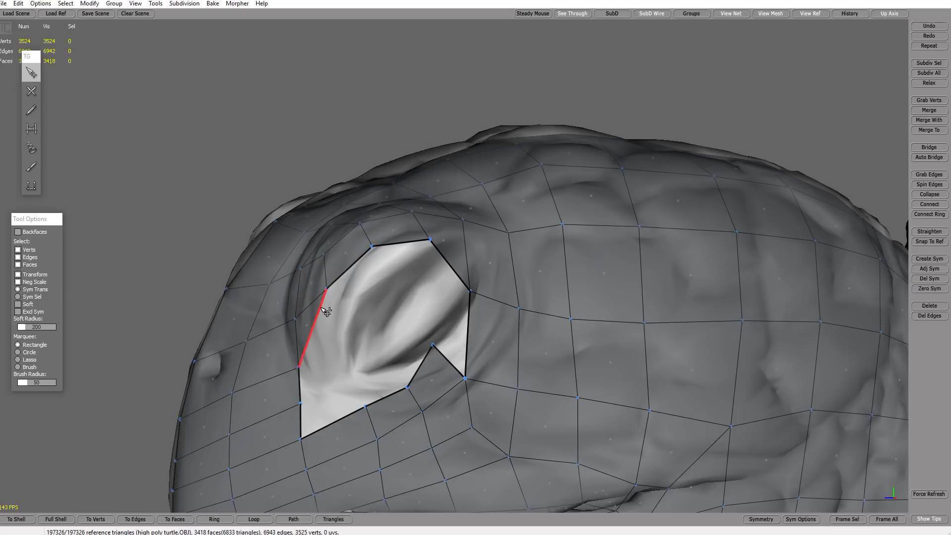
pyautogui.click(326, 289)
pyautogui.press('Delete')
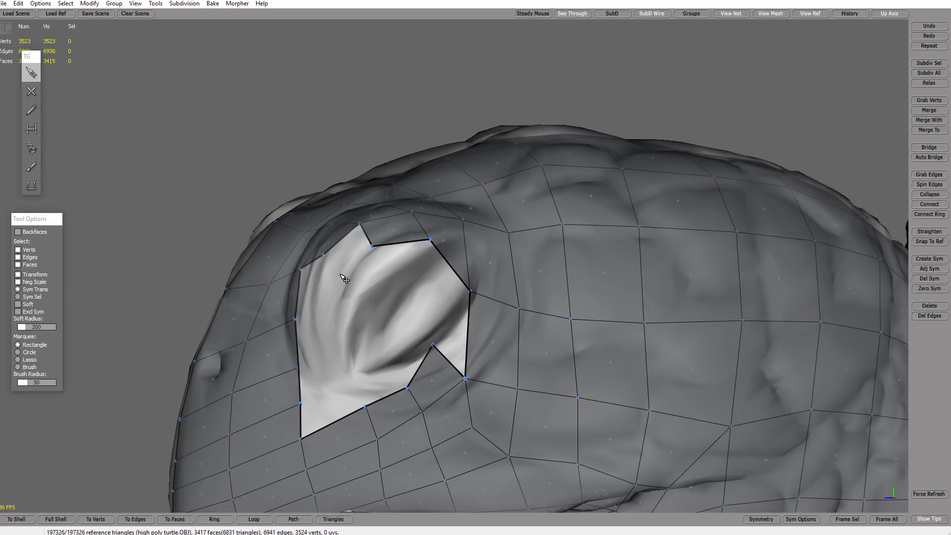
# - Delete the inner faces along the upper and rear edges of the eye opening and the spike on its lower edge
pyautogui.click(371, 247)
pyautogui.press('Delete')
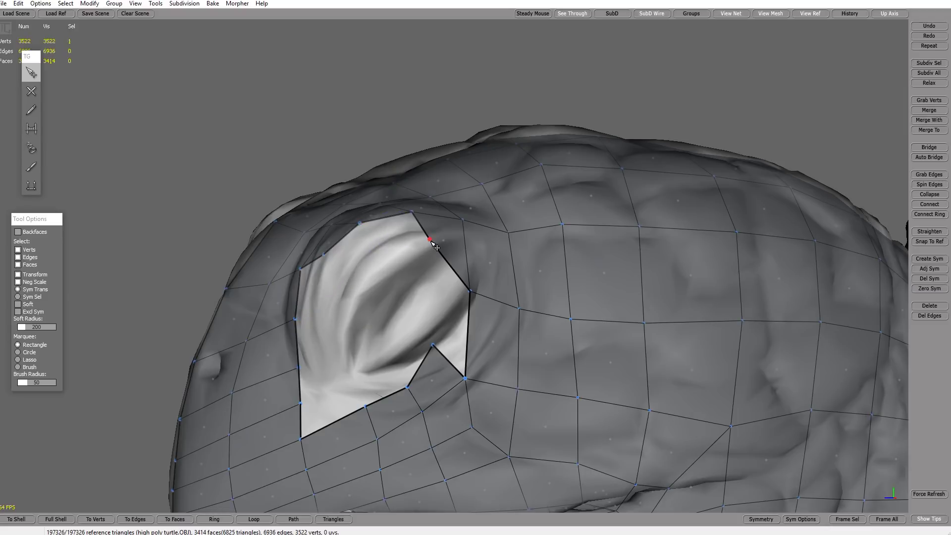
pyautogui.press('Delete')
pyautogui.click(471, 292)
pyautogui.press('Delete')
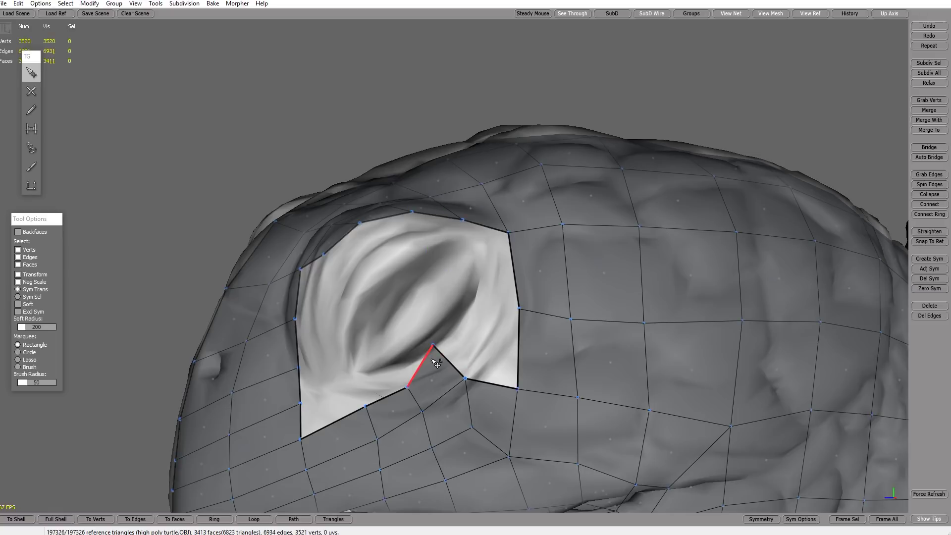
pyautogui.press('Delete')
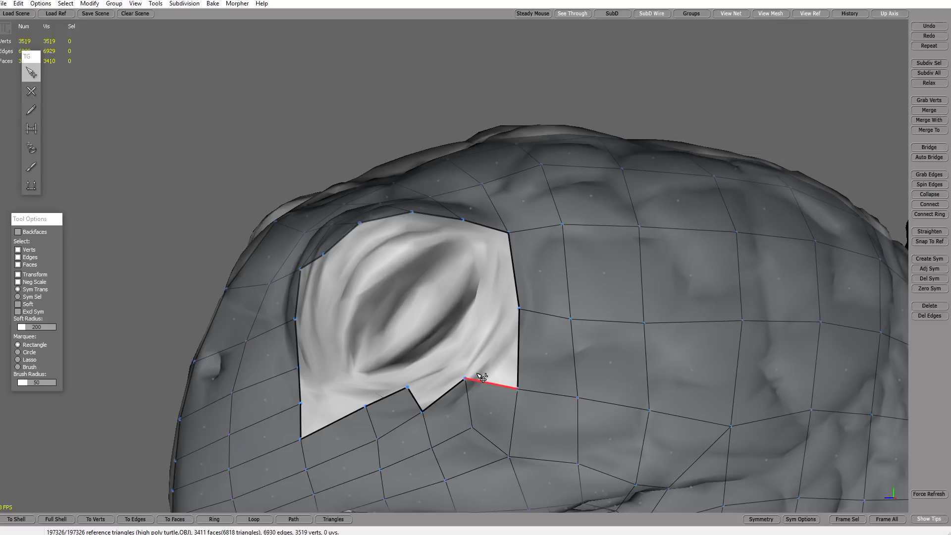
# - Delete the remaining row of faces along the top of the eye socket
pyautogui.scroll(-5, 482, 340)
pyautogui.keyDown('alt'); pyautogui.moveTo(483, 340); pyautogui.dragTo(483, 407); pyautogui.keyUp('alt')
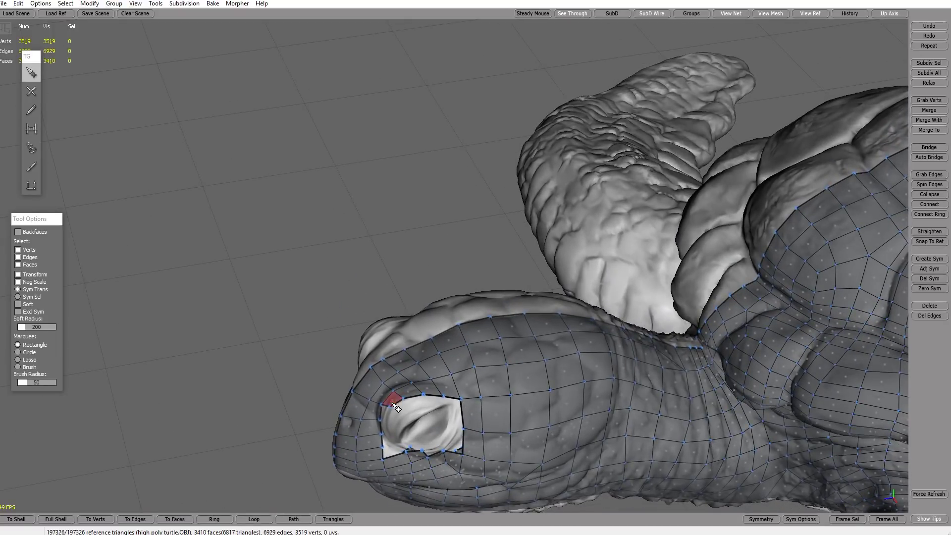
pyautogui.press('Delete')
pyautogui.click(404, 398)
pyautogui.press('Delete')
pyautogui.click(436, 397)
pyautogui.press('Delete')
pyautogui.click(444, 397)
pyautogui.press('Delete')
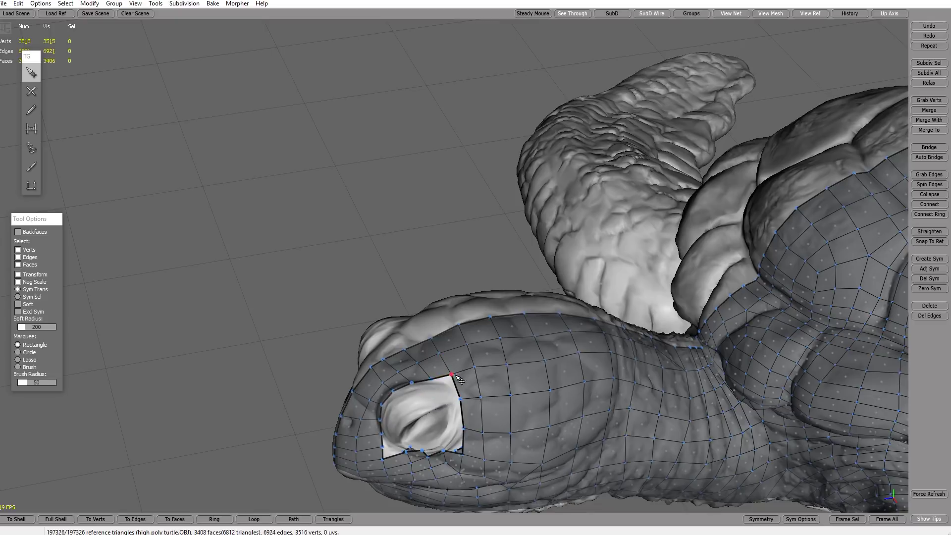
# - Move the two vertices on the rear border of the eye opening outward to round the hole
pyautogui.keyDown('alt'); pyautogui.moveTo(452, 374); pyautogui.dragTo(445, 351); pyautogui.keyUp('alt')
pyautogui.keyDown('alt'); pyautogui.moveTo(411, 341); pyautogui.dragTo(412, 361, button='right'); pyautogui.keyUp('alt')
pyautogui.keyDown('alt'); pyautogui.moveTo(418, 363); pyautogui.dragTo(410, 296); pyautogui.keyUp('alt')
pyautogui.click(461, 311)
pyautogui.moveTo(404, 337); pyautogui.dragTo(429, 342)
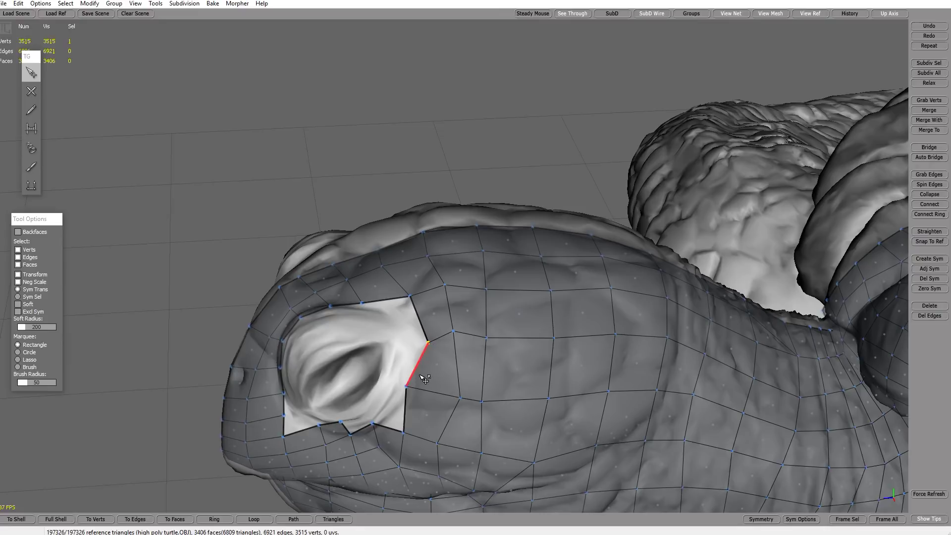
pyautogui.moveTo(405, 386); pyautogui.dragTo(429, 396)
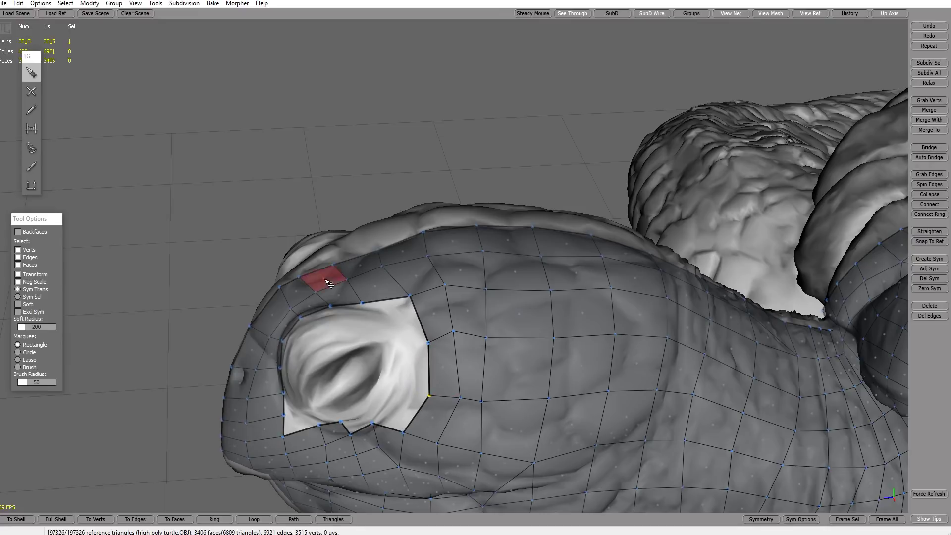
# - Reposition the vertices on the upper and front border of the eye opening to follow the socket
pyautogui.keyDown('alt'); pyautogui.moveTo(326, 280); pyautogui.dragTo(317, 358); pyautogui.keyUp('alt')
pyautogui.keyDown('alt'); pyautogui.moveTo(317, 358); pyautogui.dragTo(373, 320, button='middle'); pyautogui.keyUp('alt')
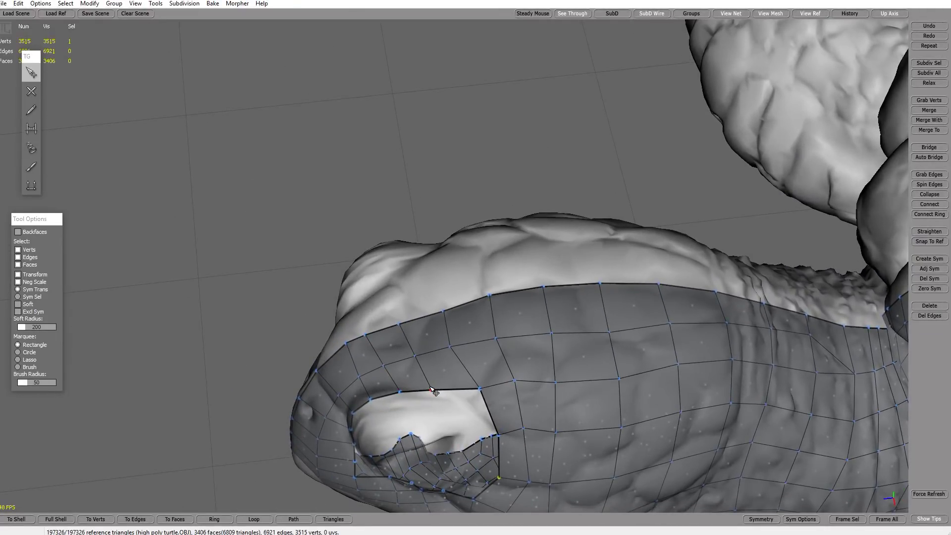
pyautogui.moveTo(431, 390); pyautogui.dragTo(501, 274)
pyautogui.moveTo(573, 281); pyautogui.dragTo(555, 296)
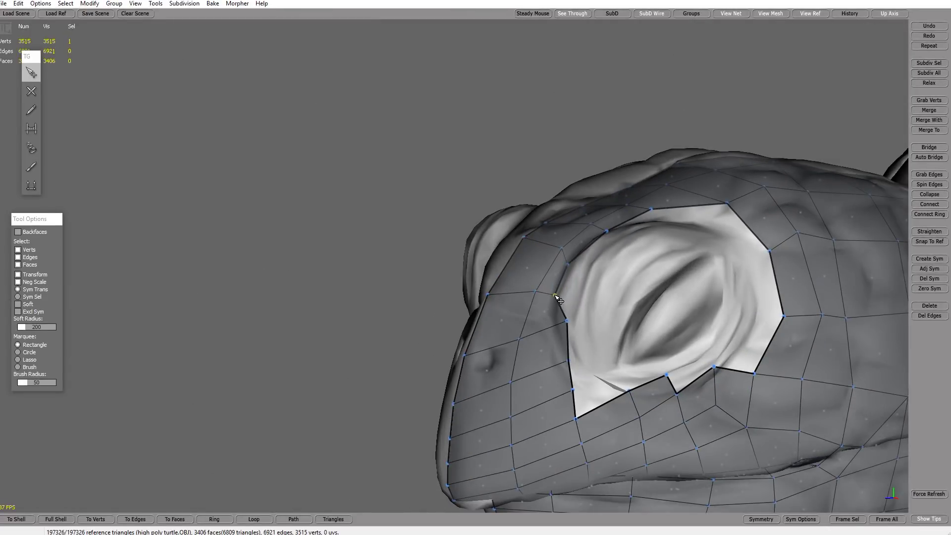
pyautogui.moveTo(573, 328); pyautogui.dragTo(563, 333)
pyautogui.press('f')
pyautogui.keyDown('alt'); pyautogui.moveTo(556, 286); pyautogui.dragTo(611, 326); pyautogui.keyUp('alt')
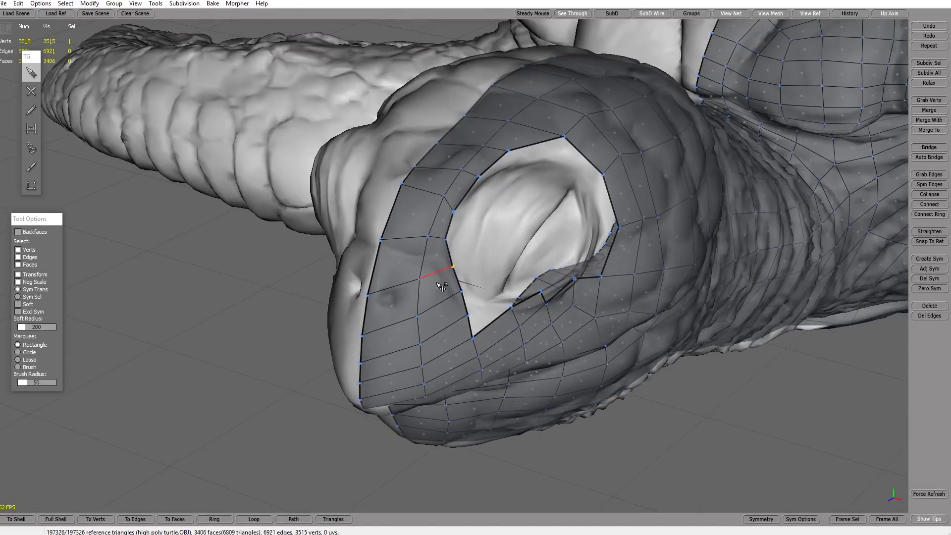
# - Even out the vertices between the eye opening's front border and the snout's centreline
pyautogui.moveTo(453, 266); pyautogui.dragTo(448, 271)
pyautogui.moveTo(427, 236); pyautogui.dragTo(420, 234)
pyautogui.moveTo(444, 198); pyautogui.dragTo(480, 142)
pyautogui.click(424, 186)
pyautogui.keyDown('alt'); pyautogui.moveTo(510, 268); pyautogui.dragTo(510, 229); pyautogui.keyUp('alt')
pyautogui.moveTo(461, 293); pyautogui.dragTo(496, 345)
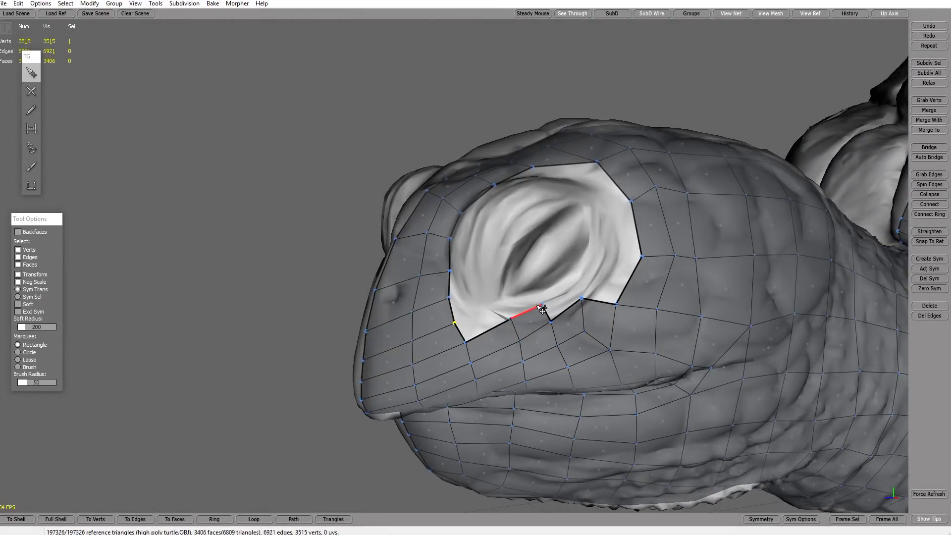
# - Remove the jagged faces along the lower border of the eye opening
pyautogui.press('Delete')
pyautogui.press('Delete')
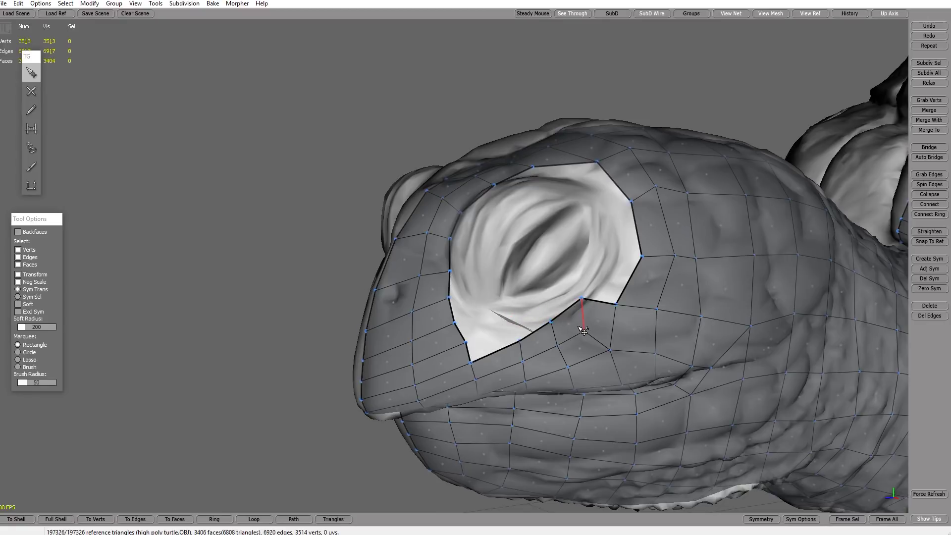
pyautogui.moveTo(584, 332); pyautogui.dragTo(585, 336)
pyautogui.moveTo(583, 299); pyautogui.dragTo(472, 377)
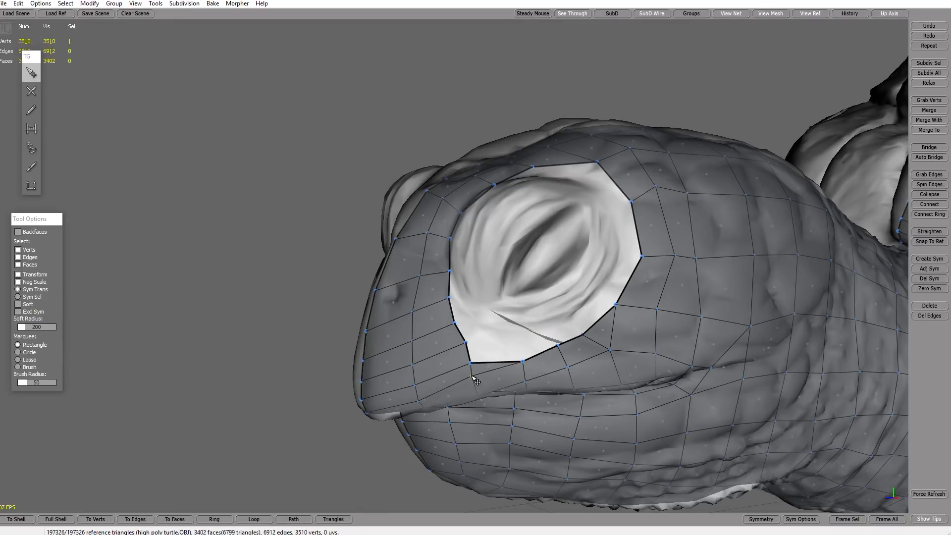
# - Align the vertices between the eye opening and the mouth, and remove the extra diagonal edge on the opening's lower-rear border
pyautogui.moveTo(535, 374); pyautogui.dragTo(597, 352, button='middle')
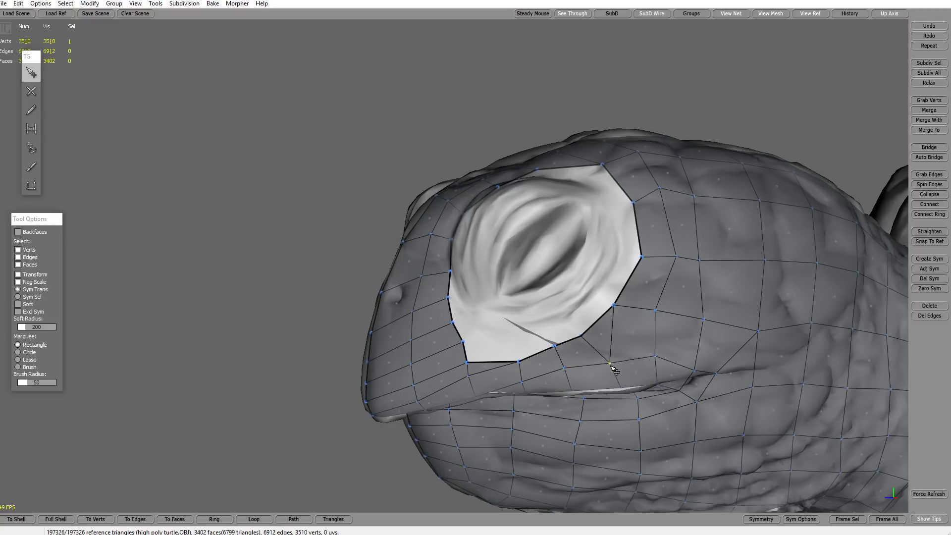
pyautogui.moveTo(655, 355); pyautogui.dragTo(656, 370)
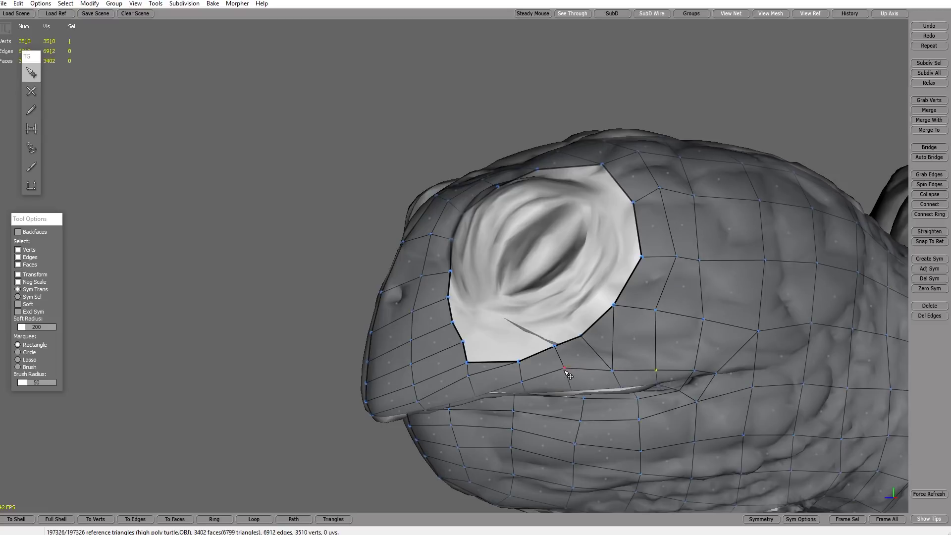
pyautogui.moveTo(563, 368); pyautogui.dragTo(564, 378)
pyautogui.click(600, 356)
pyautogui.press('Delete')
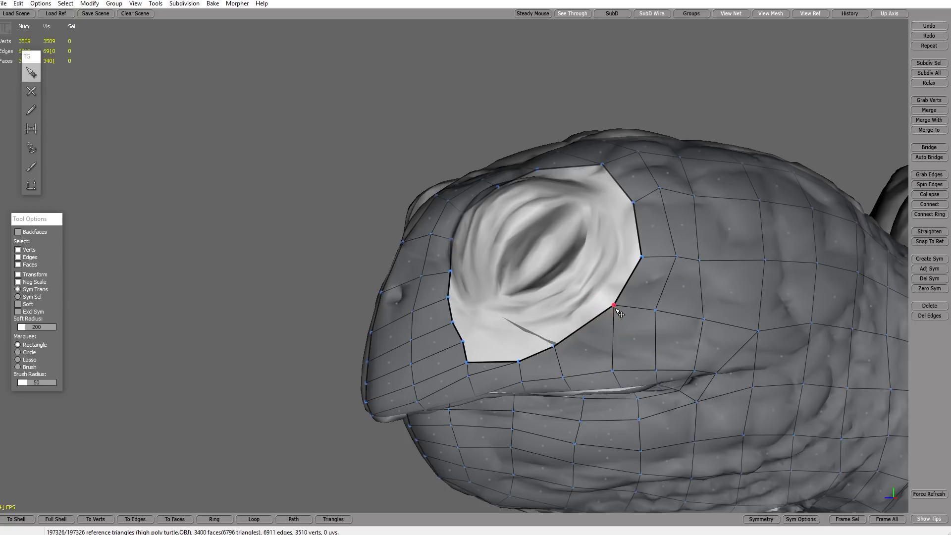
# - Round the eye opening's lower border by moving its vertices, and adjust the vertex at the mouth corner
pyautogui.moveTo(614, 306); pyautogui.dragTo(617, 327)
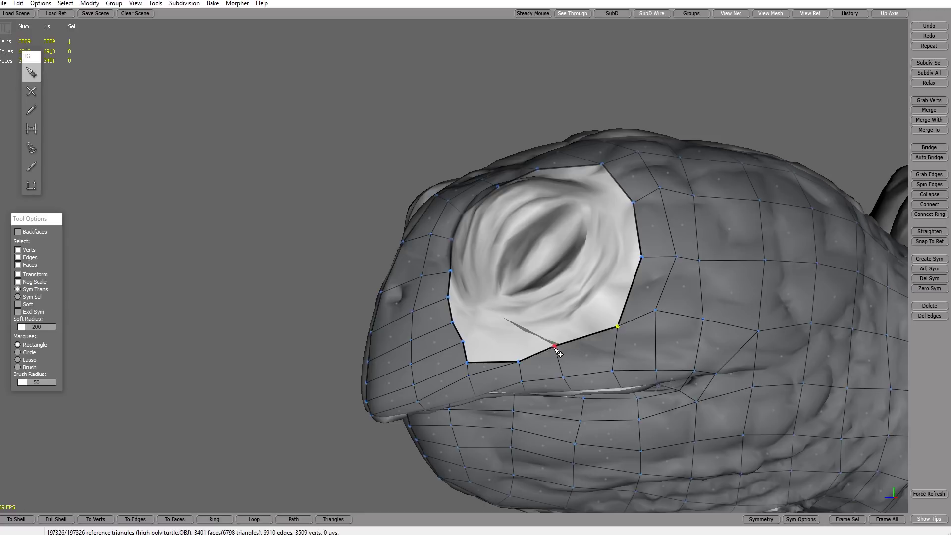
pyautogui.moveTo(555, 345); pyautogui.dragTo(571, 356)
pyautogui.keyDown('alt'); pyautogui.moveTo(699, 371); pyautogui.dragTo(662, 343); pyautogui.keyUp('alt')
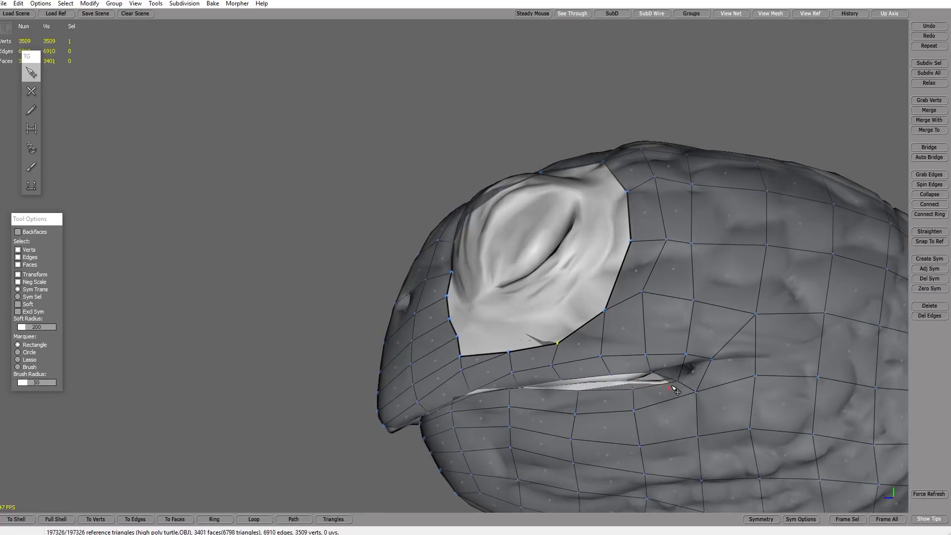
pyautogui.moveTo(679, 382); pyautogui.dragTo(694, 373)
pyautogui.keyDown('alt'); pyautogui.moveTo(530, 350); pyautogui.dragTo(473, 360); pyautogui.keyUp('alt')
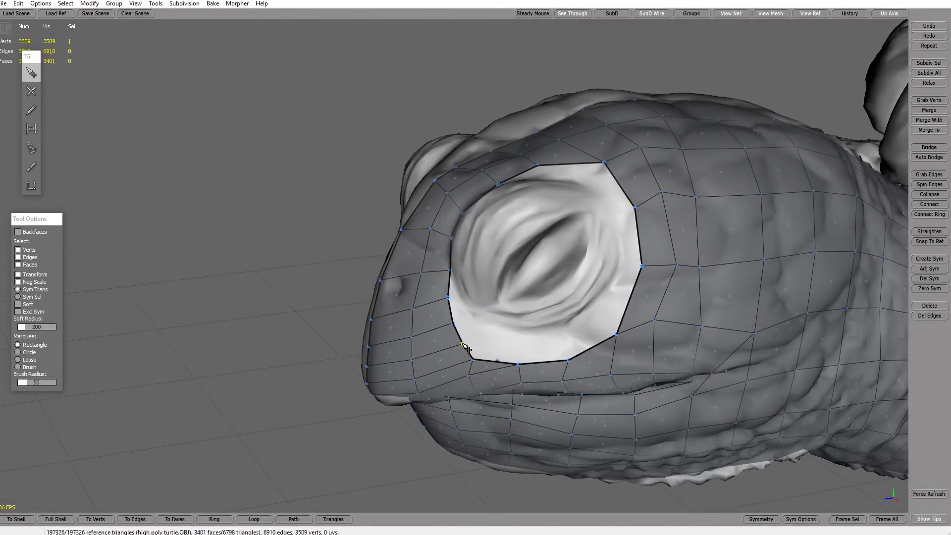
# - Delete the edge row running from the eye opening's lower-front border to the centreline just above the upper jaw, including its leftover vertices
pyautogui.keyDown('alt'); pyautogui.moveTo(493, 288); pyautogui.dragTo(552, 255); pyautogui.keyUp('alt')
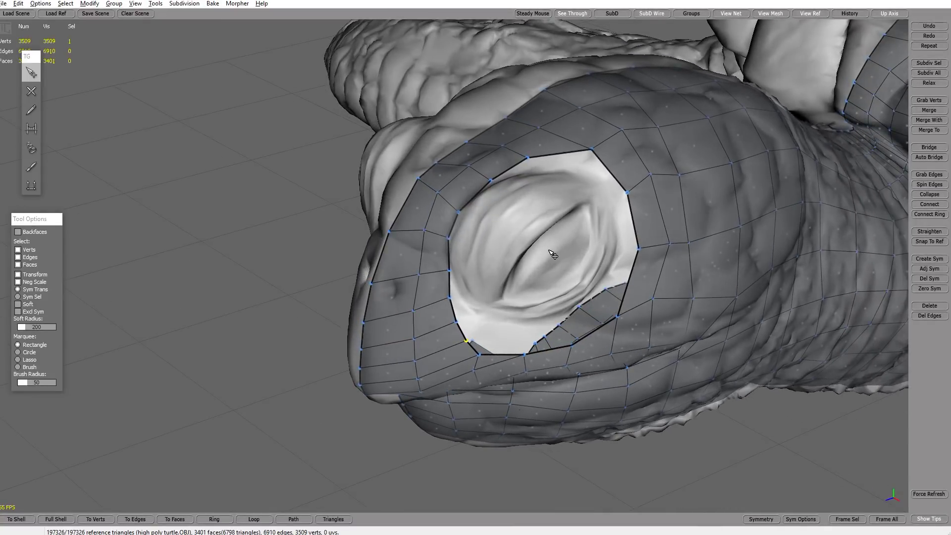
pyautogui.keyDown('alt'); pyautogui.moveTo(512, 304); pyautogui.dragTo(463, 351); pyautogui.keyUp('alt')
pyautogui.click(460, 353)
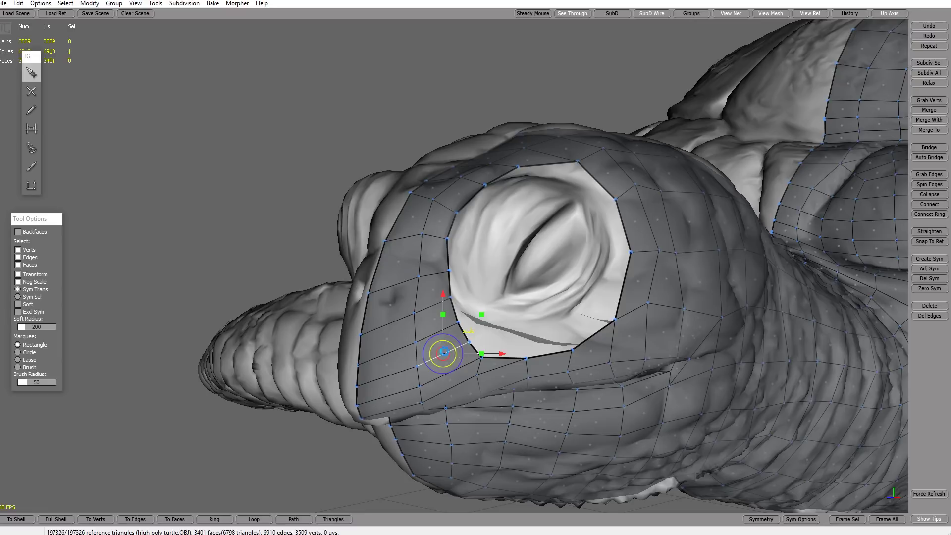
pyautogui.press('Delete')
pyautogui.click(394, 373)
pyautogui.press('Delete')
pyautogui.click(418, 367)
pyautogui.press('Delete')
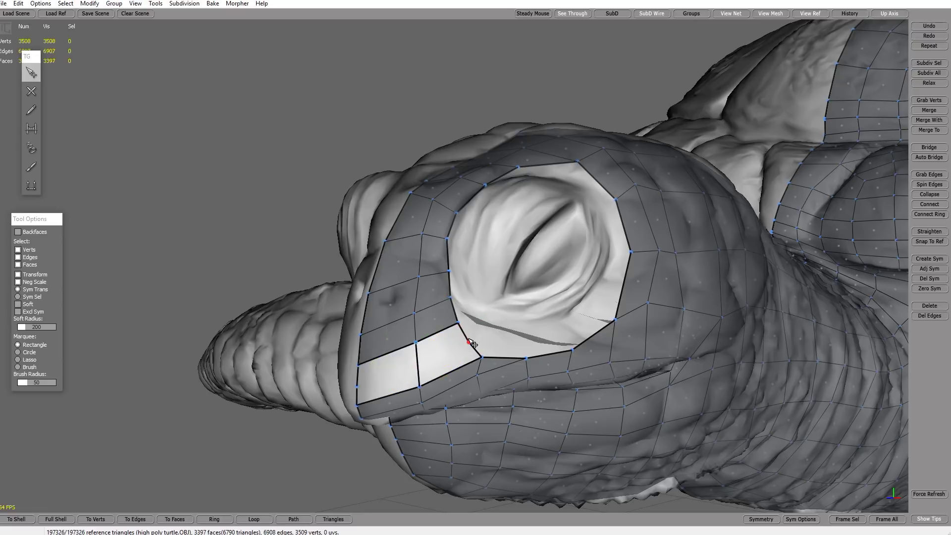
pyautogui.press('Delete')
pyautogui.click(359, 396)
pyautogui.press('Delete')
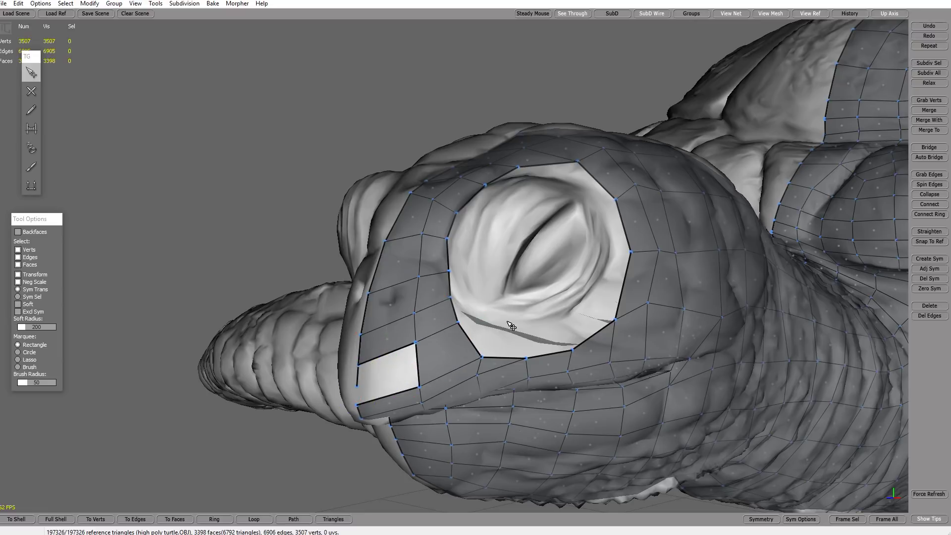
# - Dissolve the edge row just below the nostril, from the eye opening to the centreline, and its leftover vertices
pyautogui.click(445, 308)
pyautogui.press('Delete')
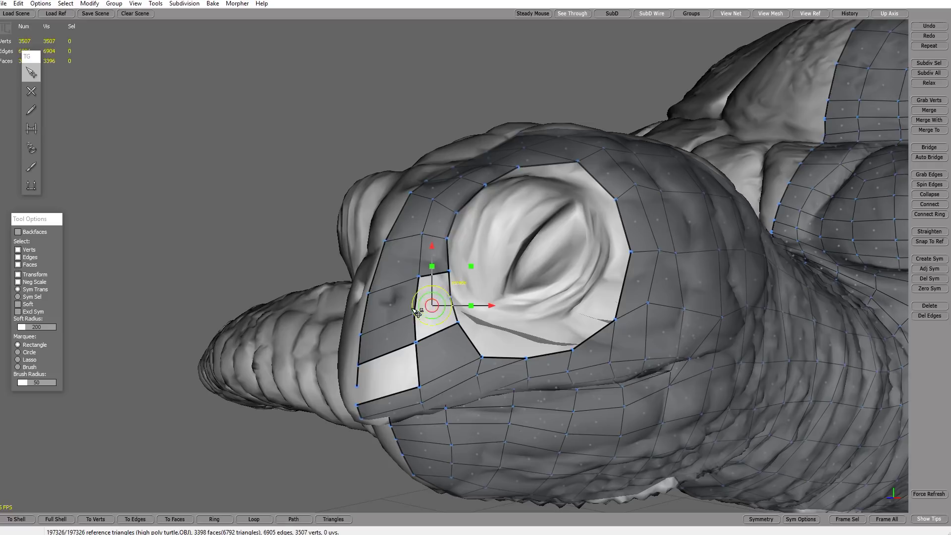
pyautogui.click(391, 304)
pyautogui.press('Delete')
pyautogui.click(414, 313)
pyautogui.press('Delete')
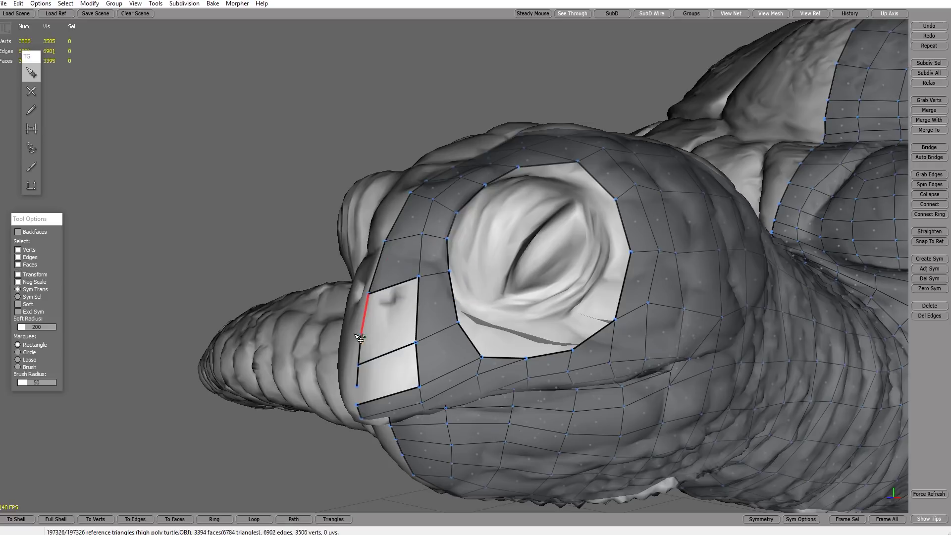
pyautogui.click(361, 335)
pyautogui.press('Delete')
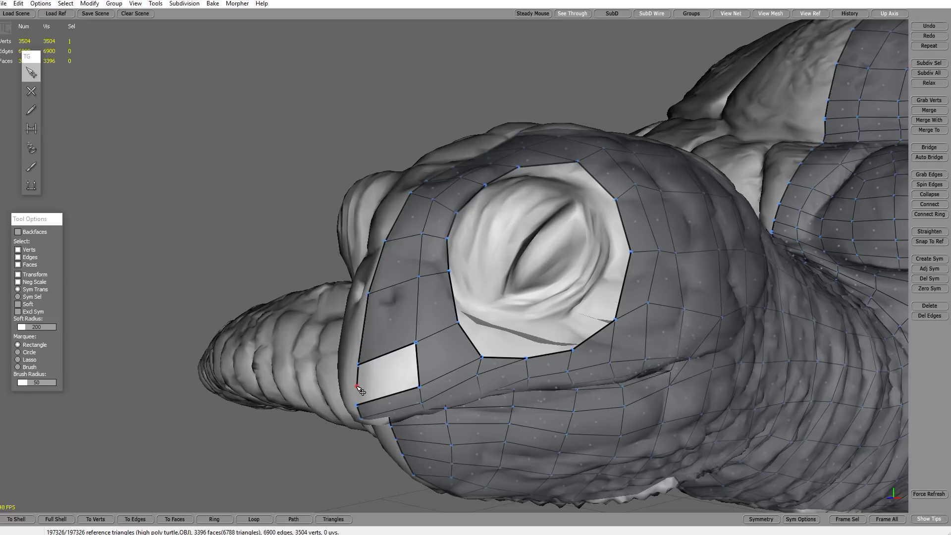
# - Remove the leftover centreline vertex above the upper jaw, and dissolve the edge row from the eye opening's upper-front border to the centreline, including its vertices
pyautogui.moveTo(356, 398); pyautogui.dragTo(357, 403)
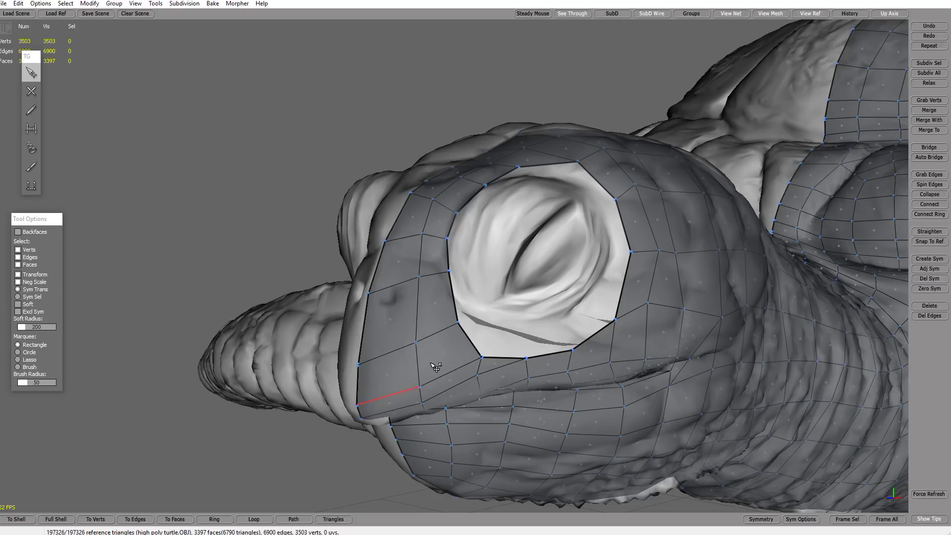
pyautogui.keyDown('alt'); pyautogui.moveTo(530, 292); pyautogui.dragTo(516, 337); pyautogui.keyUp('alt')
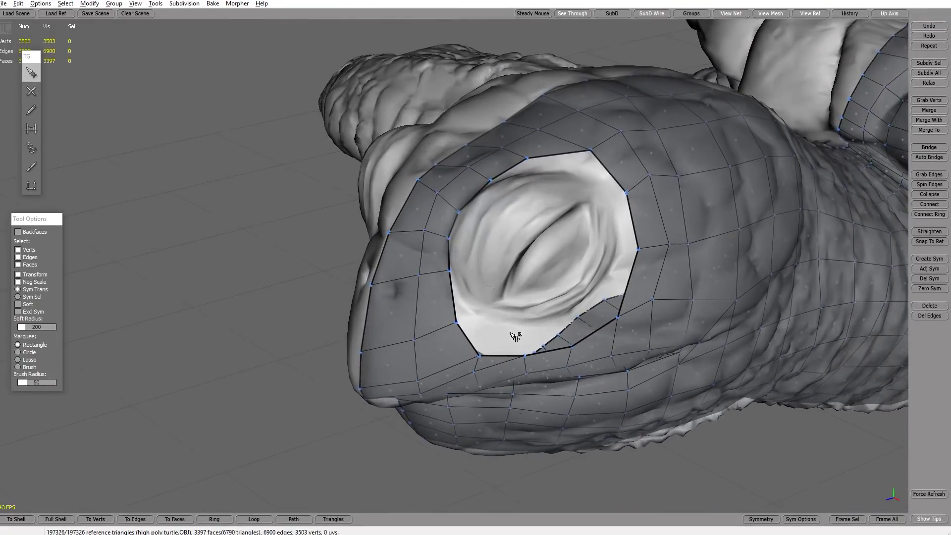
pyautogui.keyDown('alt'); pyautogui.moveTo(455, 205); pyautogui.dragTo(508, 242); pyautogui.keyUp('alt')
pyautogui.keyDown('ctrl'); pyautogui.click(444, 213); pyautogui.keyUp('ctrl')
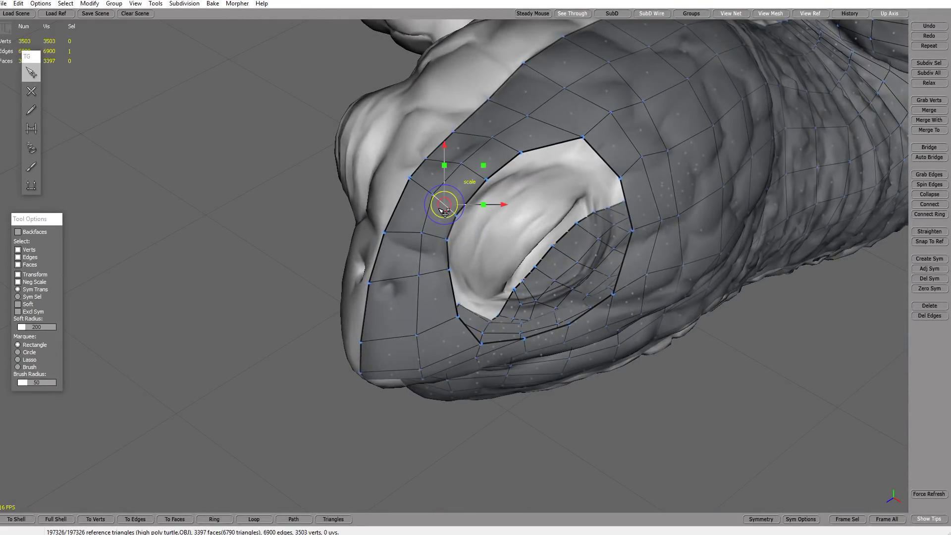
pyautogui.keyDown('ctrl'); pyautogui.click(442, 183); pyautogui.keyUp('ctrl')
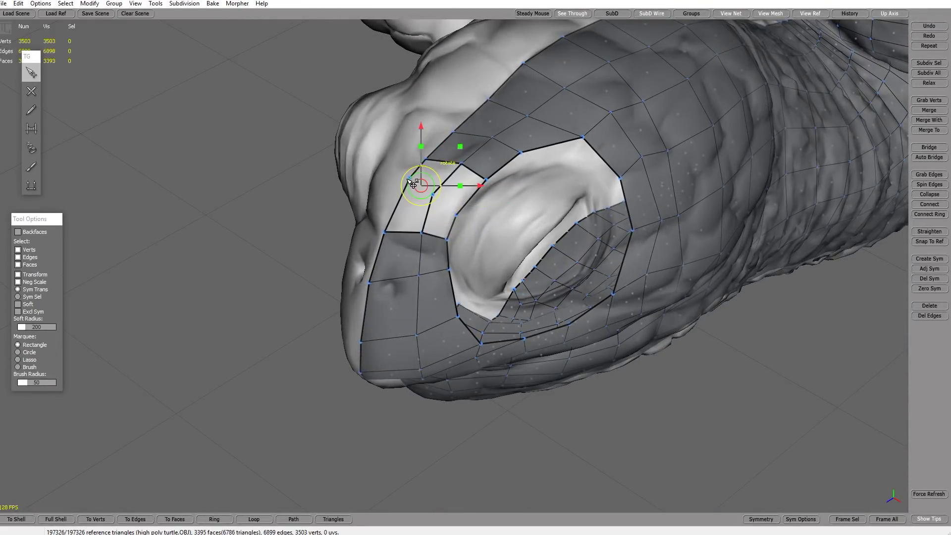
pyautogui.keyDown('ctrl'); pyautogui.click(434, 196); pyautogui.keyUp('ctrl')
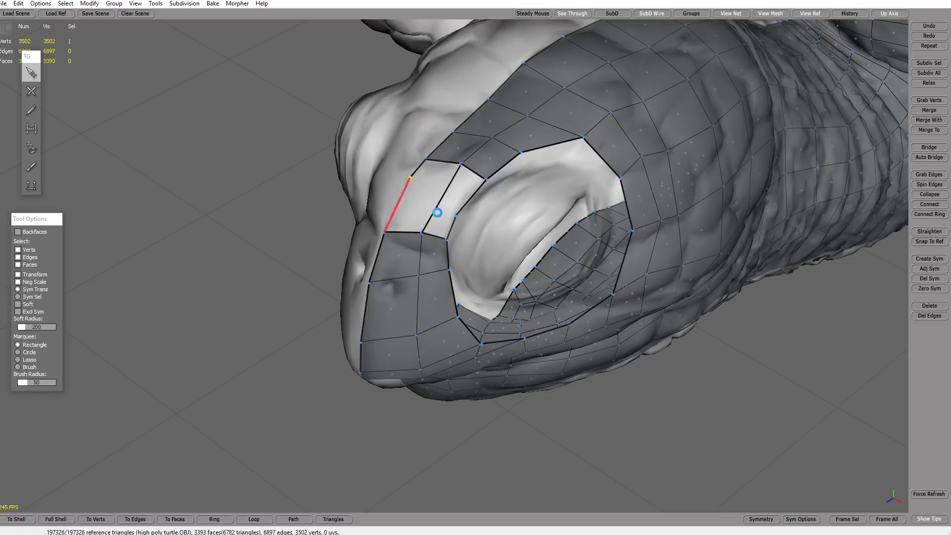
pyautogui.click(436, 213)
pyautogui.click(457, 222)
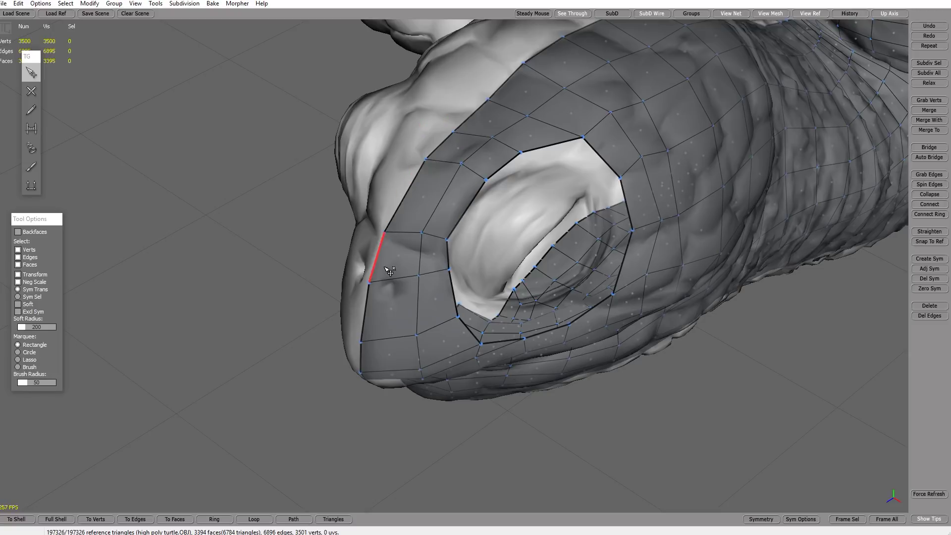
# - Shift the vertices of the edge row above the eye opening's front forward, from its border to the centreline, to even out the spacing
pyautogui.moveTo(396, 267); pyautogui.dragTo(495, 203, button='middle')
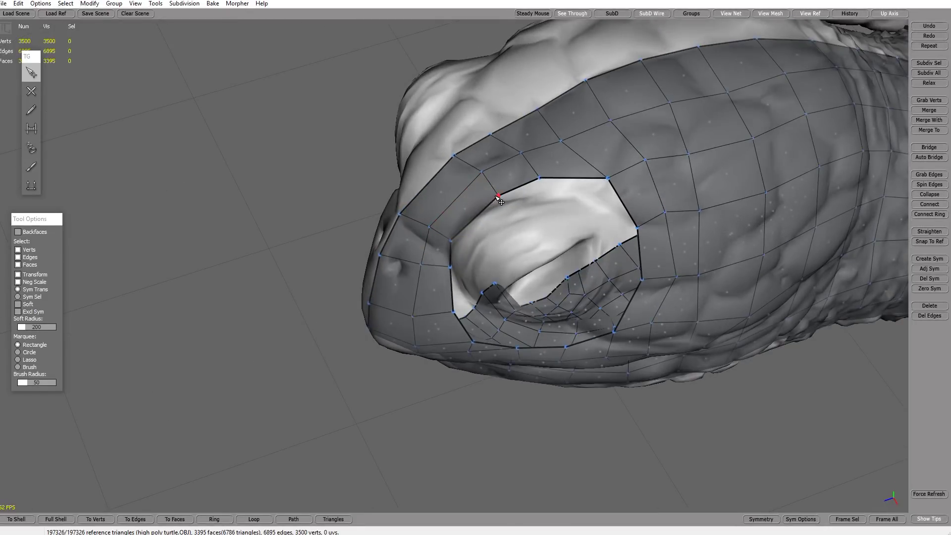
pyautogui.moveTo(497, 196); pyautogui.dragTo(480, 206)
pyautogui.moveTo(482, 172); pyautogui.dragTo(439, 168)
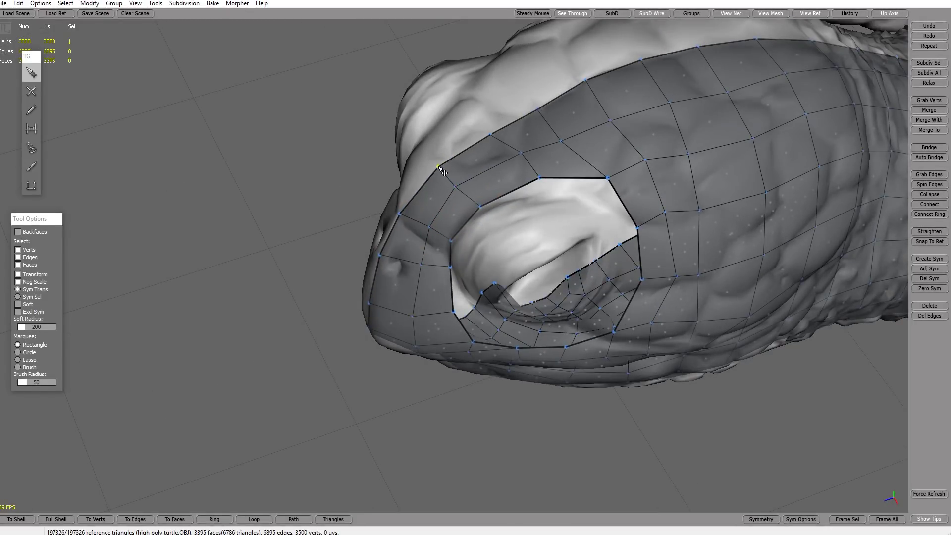
pyautogui.moveTo(444, 172); pyautogui.dragTo(531, 195, button='middle')
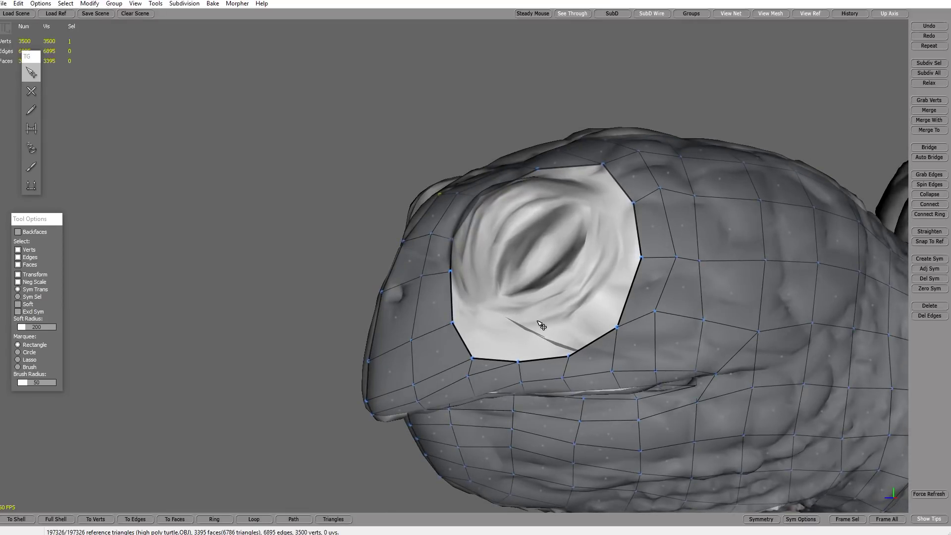
# - Create a closed loop of 12 vertices just inside the eye opening's border, following the outer eyelid fold
pyautogui.keyDown('alt'); pyautogui.moveTo(528, 322); pyautogui.dragTo(531, 326); pyautogui.keyUp('alt')
pyautogui.press('w')
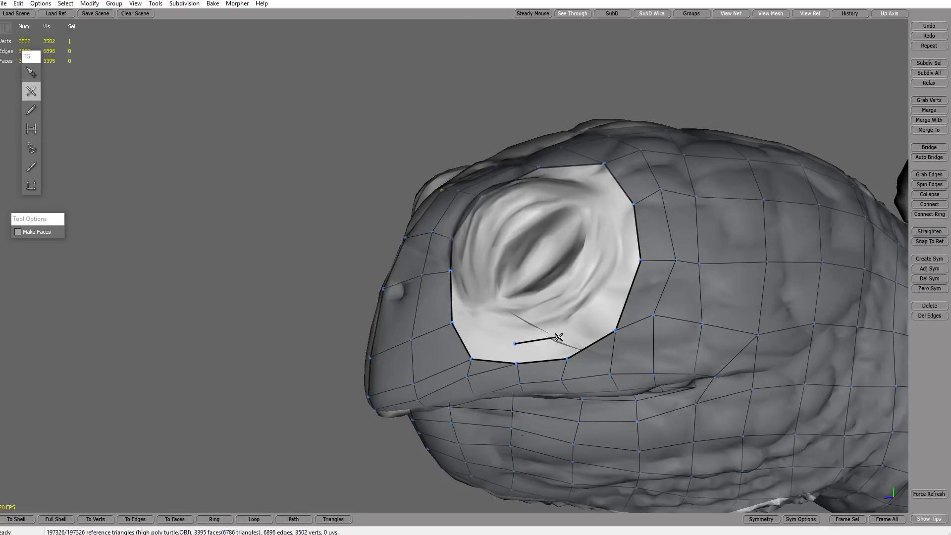
pyautogui.click(594, 314)
pyautogui.click(622, 258)
pyautogui.keyDown('alt'); pyautogui.moveTo(613, 184); pyautogui.dragTo(614, 228); pyautogui.keyUp('alt')
pyautogui.click(617, 223)
pyautogui.keyDown('alt'); pyautogui.moveTo(572, 169); pyautogui.dragTo(491, 206); pyautogui.keyUp('alt')
pyautogui.click(590, 196)
pyautogui.click(547, 190)
pyautogui.click(486, 203)
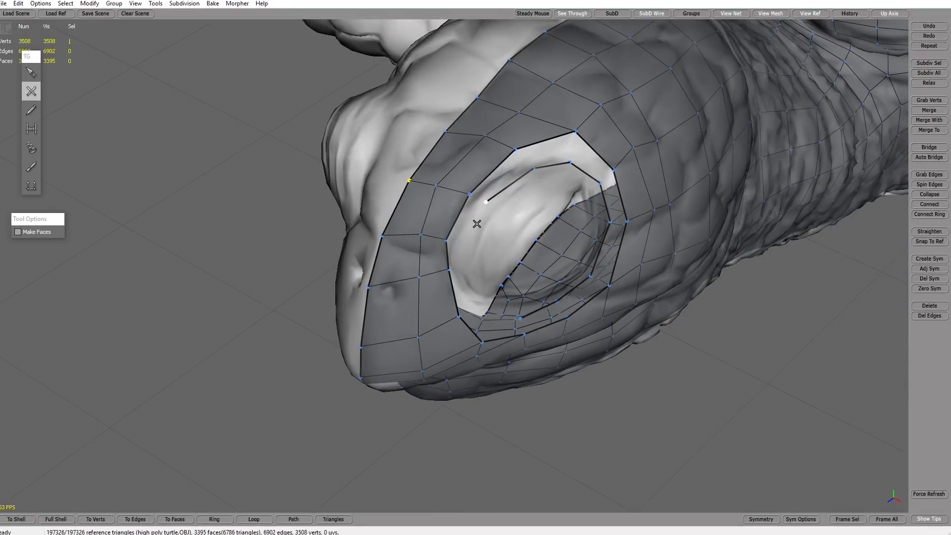
pyautogui.click(469, 242)
pyautogui.keyDown('alt'); pyautogui.moveTo(475, 269); pyautogui.dragTo(470, 241); pyautogui.keyUp('alt')
pyautogui.click(464, 265)
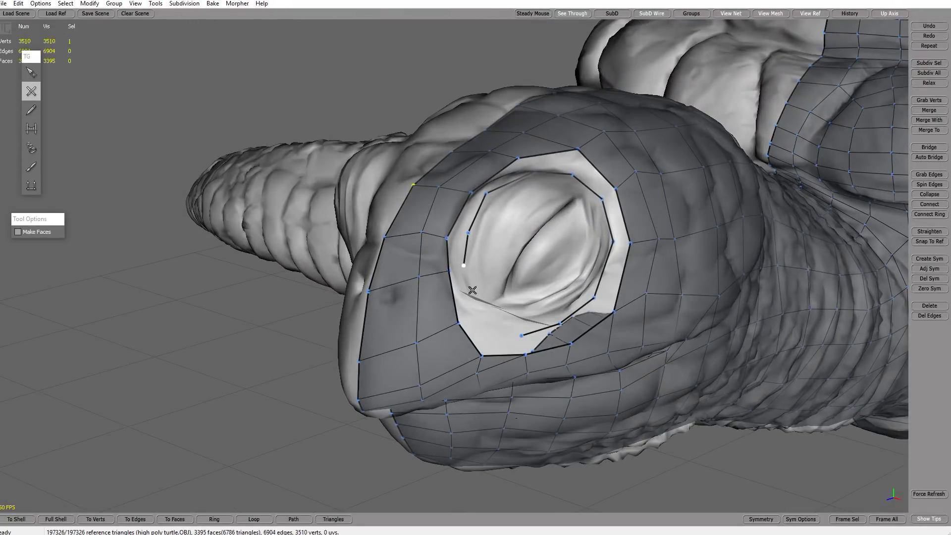
pyautogui.click(472, 309)
pyautogui.keyDown('alt'); pyautogui.moveTo(473, 309); pyautogui.dragTo(488, 328); pyautogui.keyUp('alt')
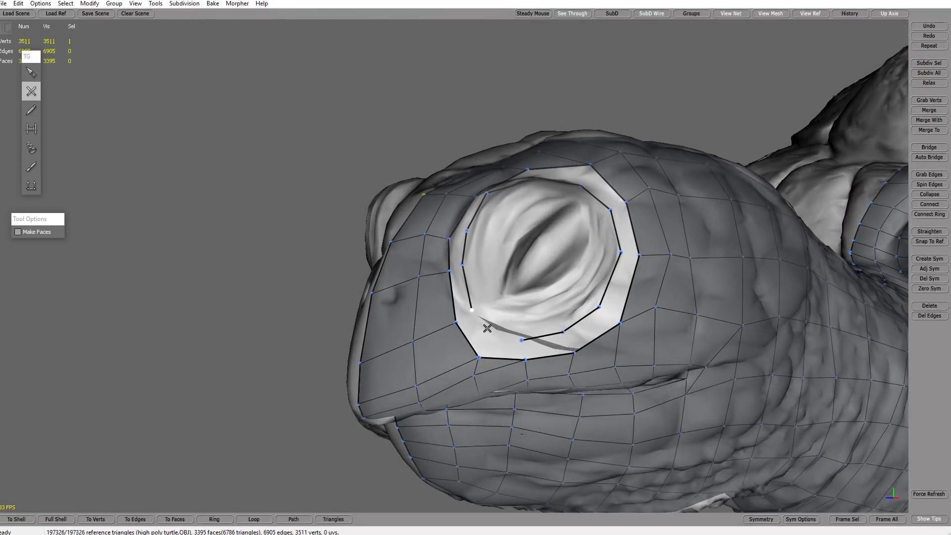
pyautogui.click(513, 340)
pyautogui.press('q')
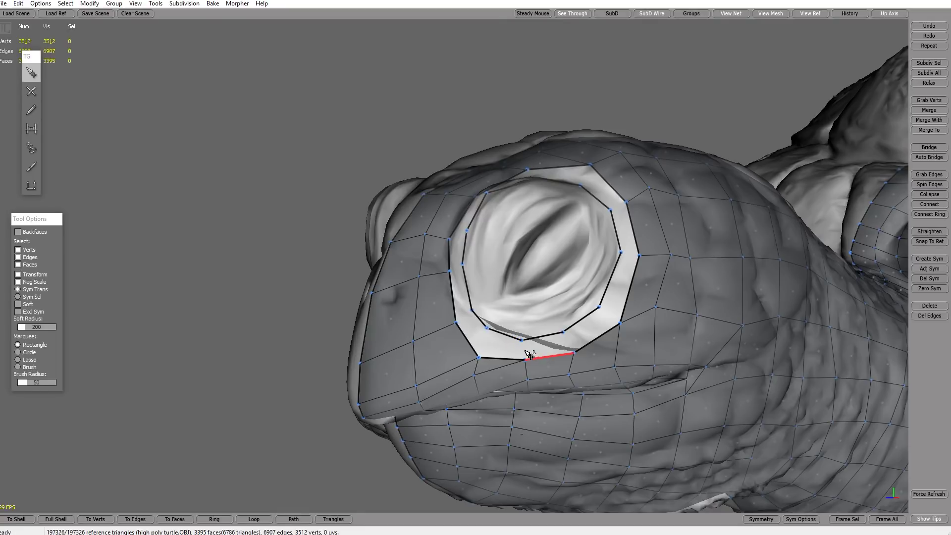
# - Bridge the new inner loop to the eye opening's border with quads all the way around
pyautogui.press('r')
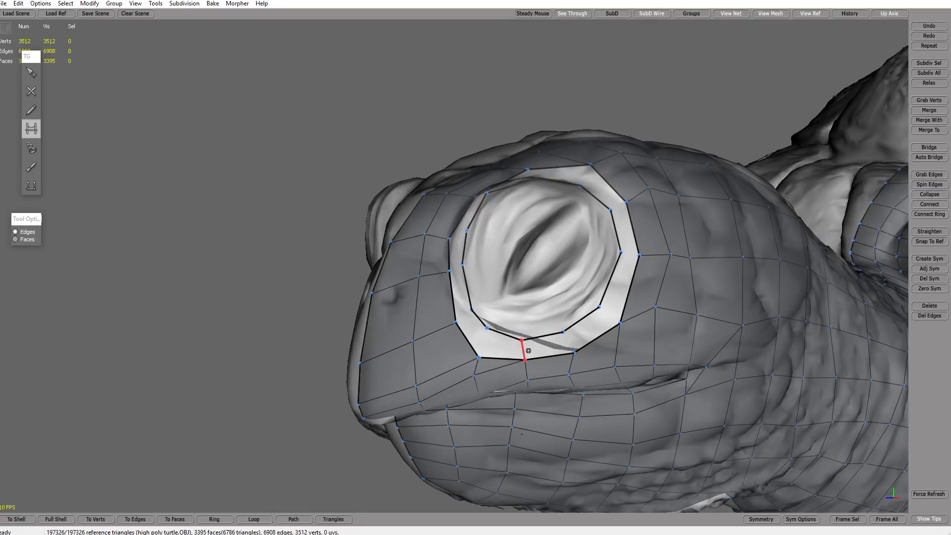
pyautogui.click(571, 343)
pyautogui.click(611, 318)
pyautogui.click(631, 255)
pyautogui.click(618, 211)
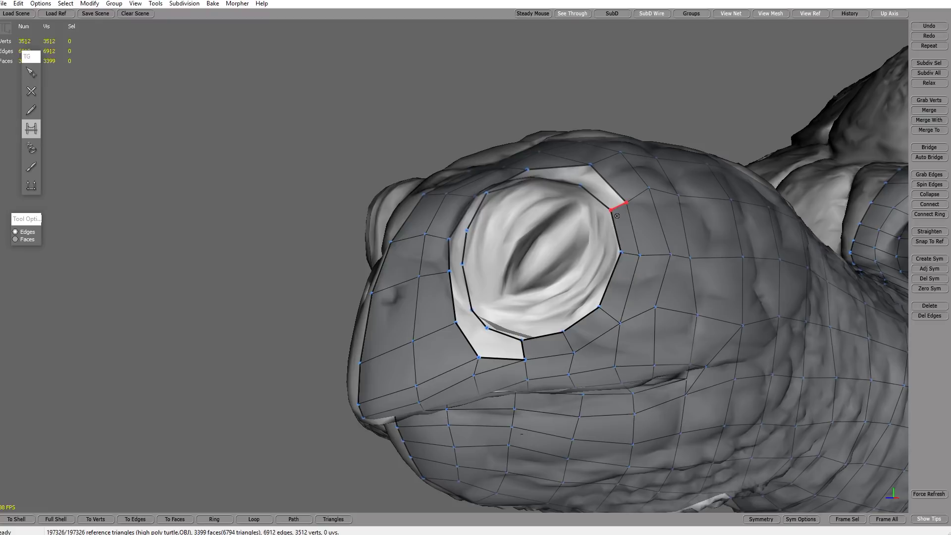
pyautogui.click(585, 176)
pyautogui.keyDown('alt'); pyautogui.moveTo(584, 168); pyautogui.dragTo(541, 187); pyautogui.keyUp('alt')
pyautogui.click(538, 173)
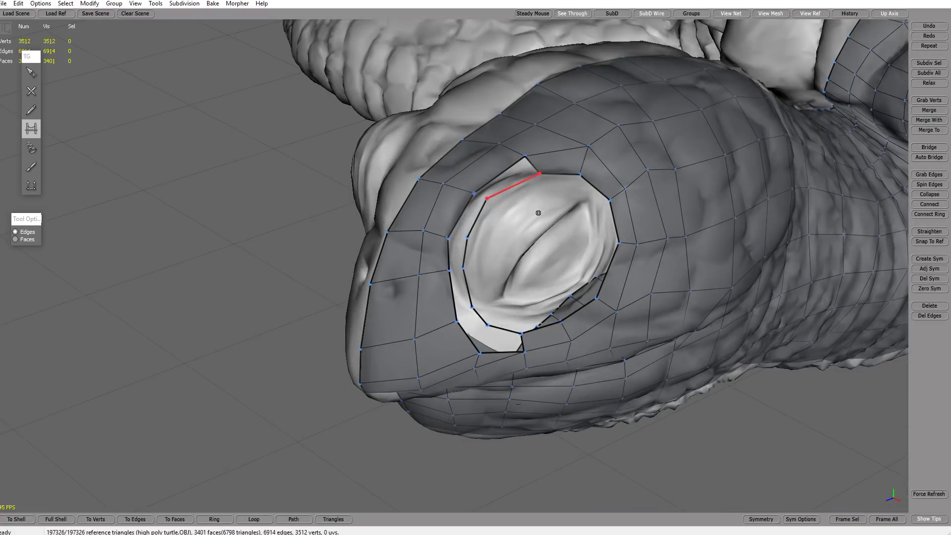
pyautogui.click(503, 193)
pyautogui.click(478, 218)
pyautogui.click(468, 253)
pyautogui.click(473, 292)
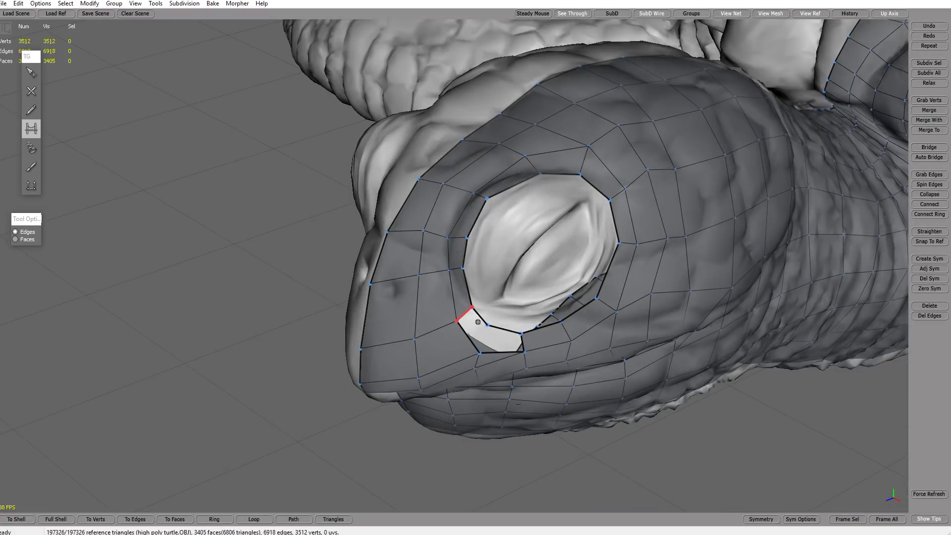
pyautogui.click(481, 332)
pyautogui.moveTo(481, 332)
pyautogui.keyDown('alt'); pyautogui.mouseDown()
pyautogui.moveTo(476, 303)
pyautogui.moveTo(486, 333)
pyautogui.mouseUp(); pyautogui.keyUp('alt')
# - Place a second ring of vertices inside the eye opening, running along the lower, rear, upper and front eyelid folds
pyautogui.press('q')
pyautogui.press('w')
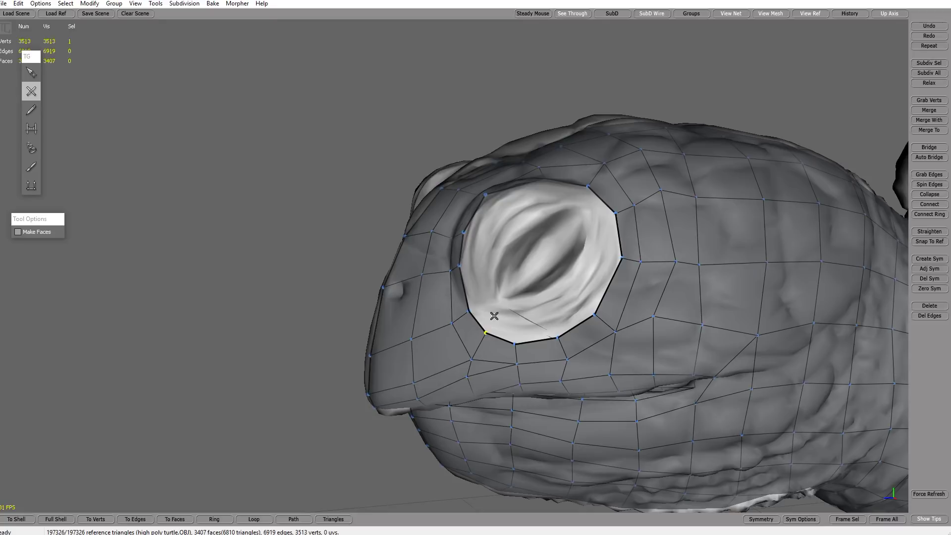
pyautogui.click(521, 324)
pyautogui.click(554, 315)
pyautogui.click(582, 299)
pyautogui.moveTo(598, 270)
pyautogui.keyDown('alt'); pyautogui.mouseDown()
pyautogui.moveTo(616, 296)
pyautogui.moveTo(614, 315)
pyautogui.moveTo(593, 276)
pyautogui.mouseUp(); pyautogui.keyUp('alt')
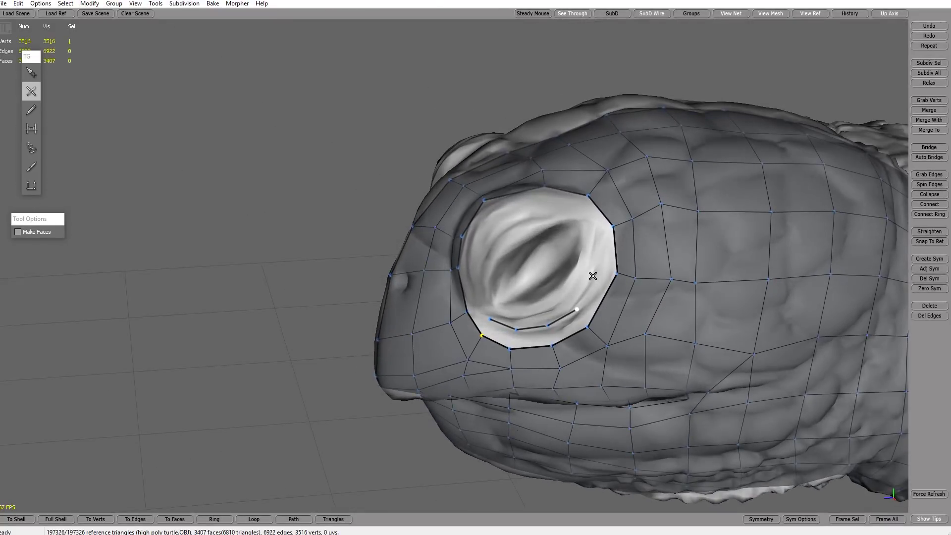
pyautogui.click(595, 270)
pyautogui.click(598, 228)
pyautogui.keyDown('alt'); pyautogui.moveTo(597, 228); pyautogui.dragTo(574, 225); pyautogui.keyUp('alt')
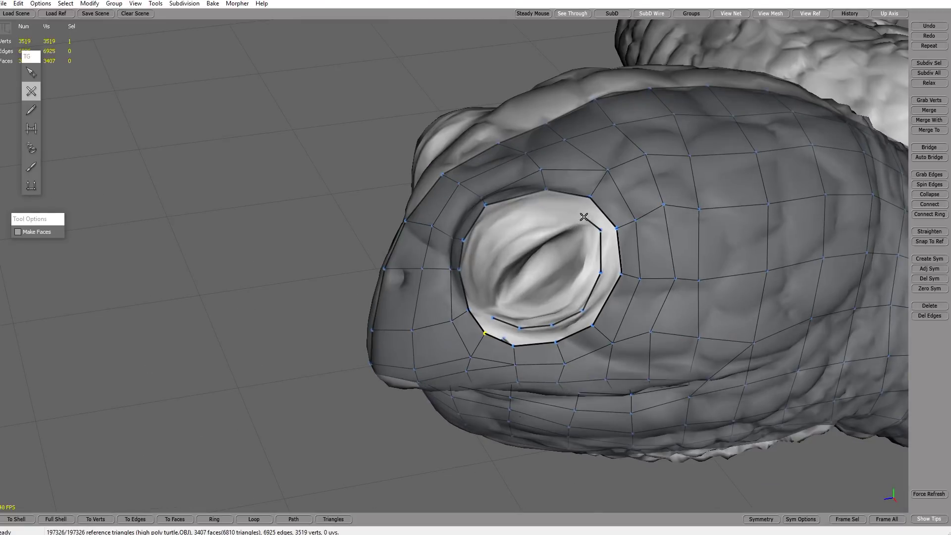
pyautogui.click(546, 208)
pyautogui.click(494, 227)
pyautogui.keyDown('alt'); pyautogui.moveTo(486, 277); pyautogui.dragTo(527, 255); pyautogui.keyUp('alt')
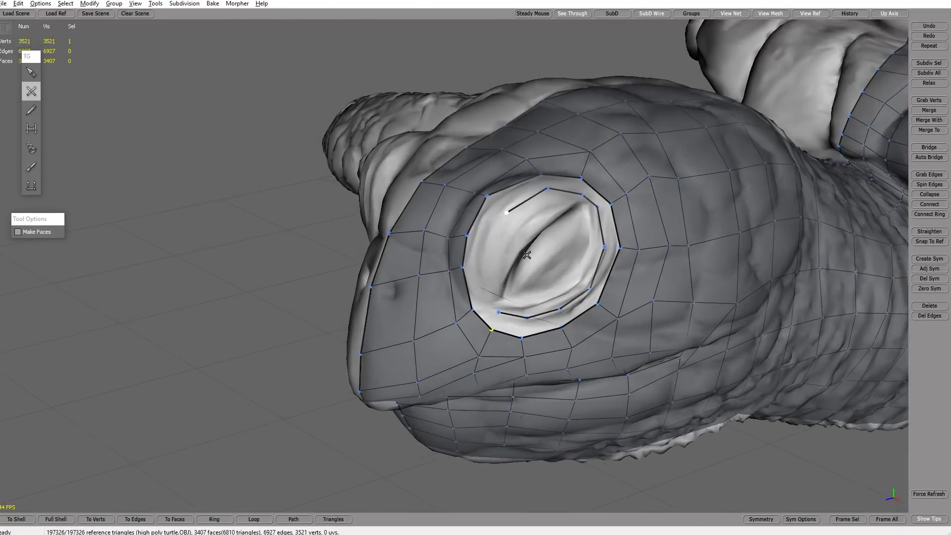
pyautogui.click(494, 241)
pyautogui.click(481, 271)
# - Close the second eyelid loop at its lower-front corner, and fill the ring between it and the first loop with quads
pyautogui.press('q')
pyautogui.press('r')
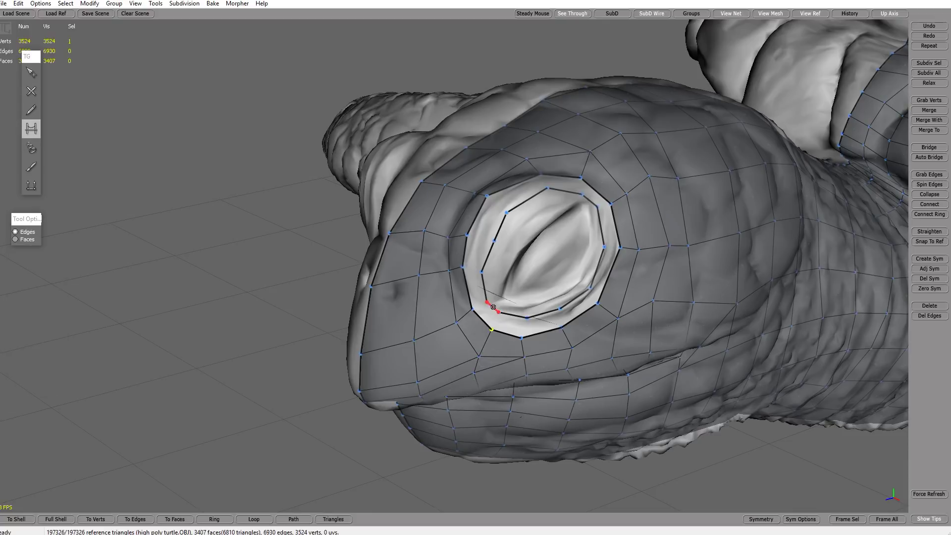
pyautogui.moveTo(490, 305); pyautogui.dragTo(497, 310)
pyautogui.press('q')
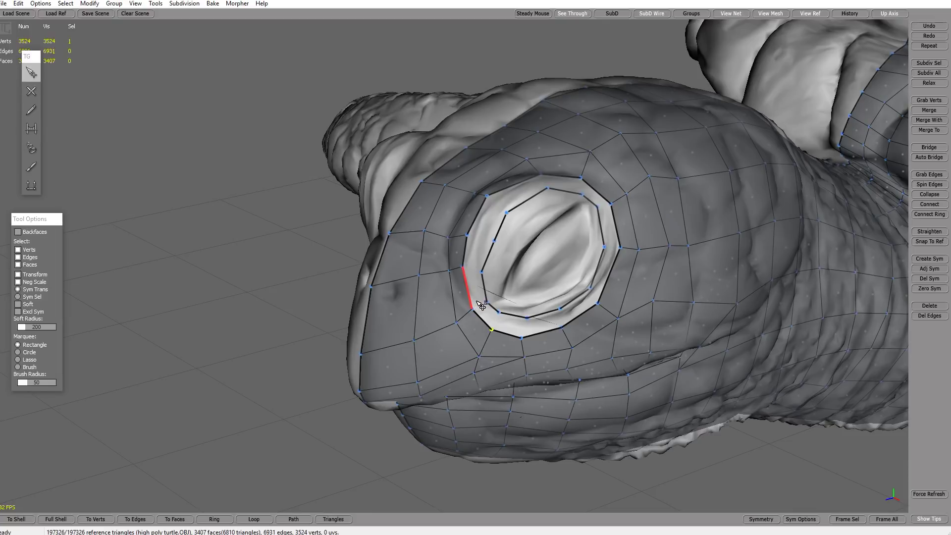
pyautogui.press('r')
pyautogui.moveTo(470, 290)
pyautogui.mouseDown()
pyautogui.moveTo(524, 186)
pyautogui.moveTo(580, 184)
pyautogui.moveTo(623, 223)
pyautogui.moveTo(610, 281)
pyautogui.moveTo(565, 323)
pyautogui.moveTo(513, 337)
pyautogui.moveTo(495, 332)
pyautogui.mouseUp()
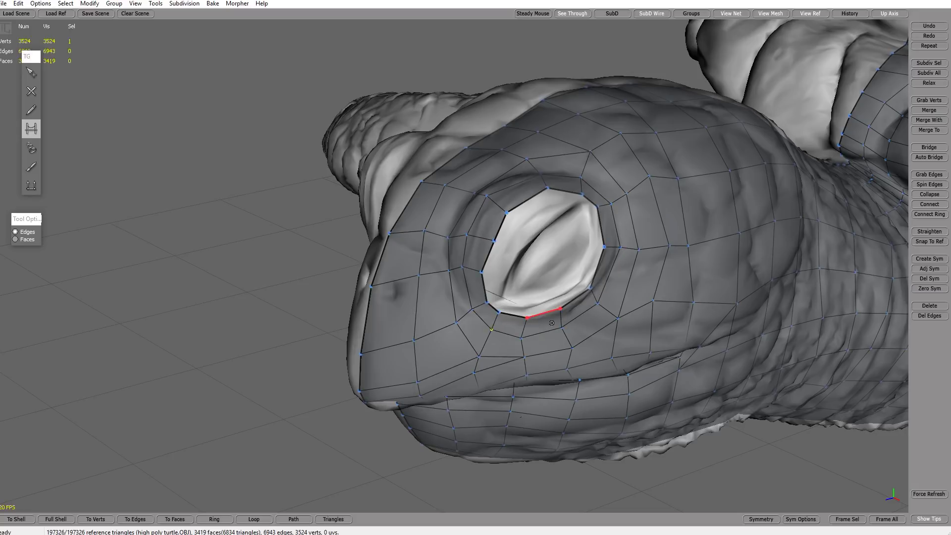
# - Start a third row of vertices inside the eye opening, from the lower-front corner along the lower and rear eyelid to the upper-rear corner
pyautogui.keyDown('alt'); pyautogui.moveTo(609, 299); pyautogui.dragTo(515, 279); pyautogui.keyUp('alt')
pyautogui.keyDown('alt'); pyautogui.moveTo(515, 278); pyautogui.dragTo(557, 280, button='right'); pyautogui.keyUp('alt')
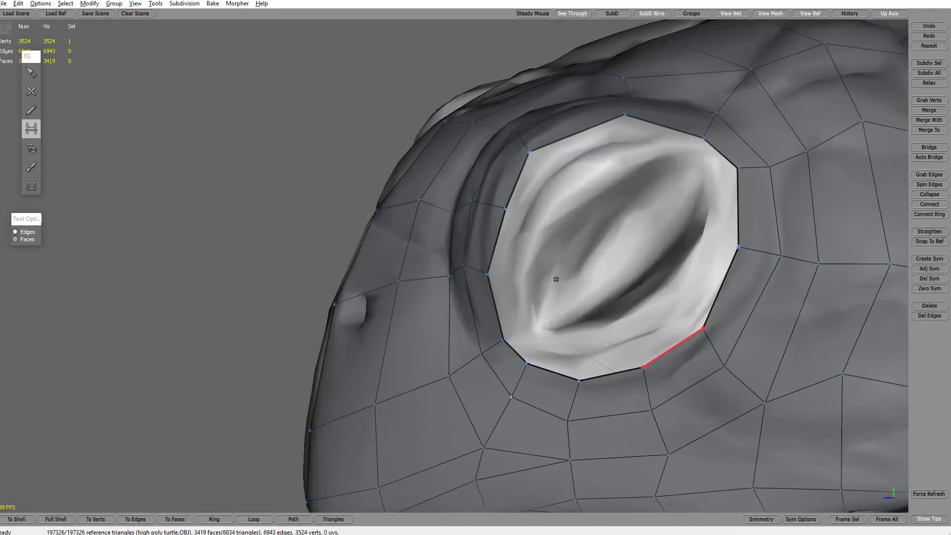
pyautogui.moveTo(557, 279)
pyautogui.keyDown('alt'); pyautogui.mouseDown()
pyautogui.moveTo(581, 296)
pyautogui.moveTo(565, 294)
pyautogui.mouseUp(); pyautogui.keyUp('alt')
pyautogui.press('s')
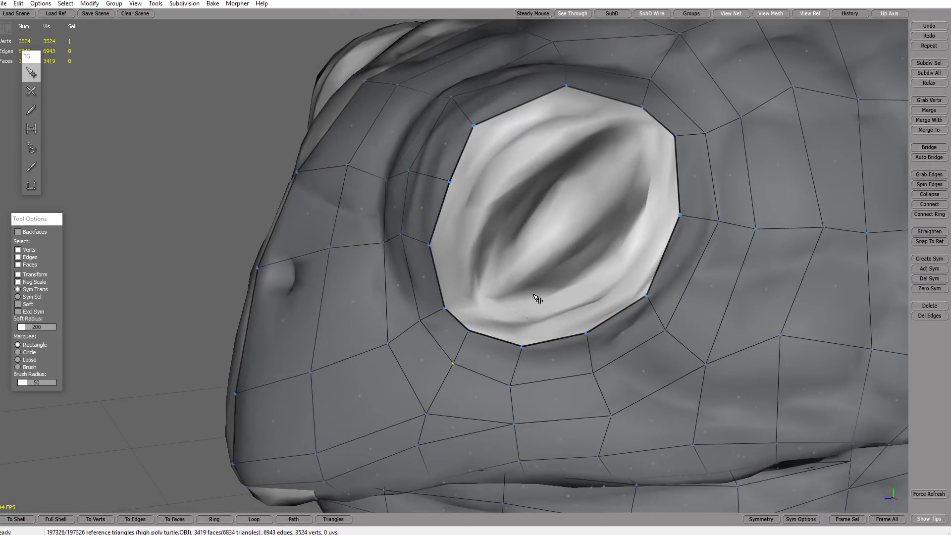
pyautogui.click(523, 347)
pyautogui.press('f')
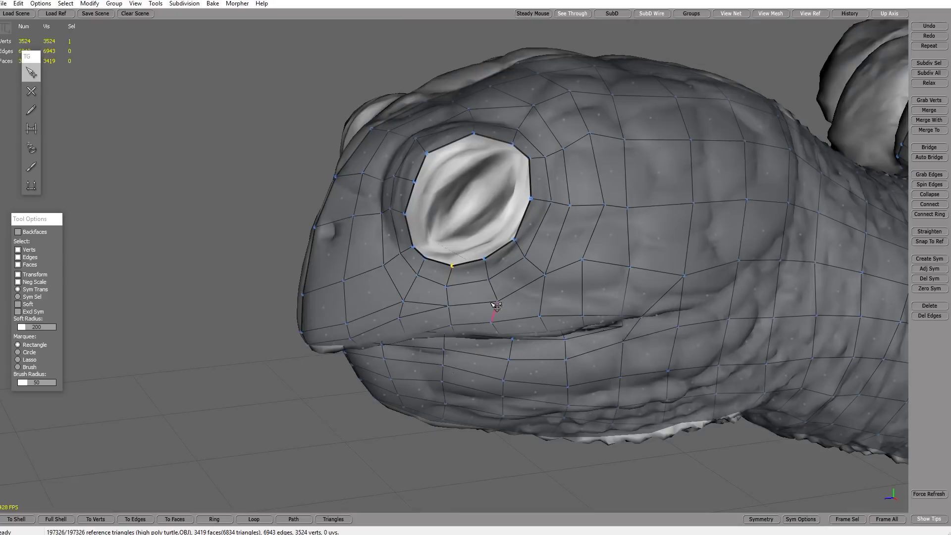
pyautogui.keyDown('alt'); pyautogui.moveTo(495, 305); pyautogui.dragTo(495, 285, button='right'); pyautogui.keyUp('alt')
pyautogui.keyDown('alt'); pyautogui.moveTo(482, 174); pyautogui.dragTo(482, 264, button='middle'); pyautogui.keyUp('alt')
pyautogui.moveTo(455, 286)
pyautogui.keyDown('alt'); pyautogui.mouseDown()
pyautogui.moveTo(502, 305)
pyautogui.moveTo(457, 314)
pyautogui.moveTo(449, 292)
pyautogui.mouseUp(); pyautogui.keyUp('alt')
pyautogui.press('w')
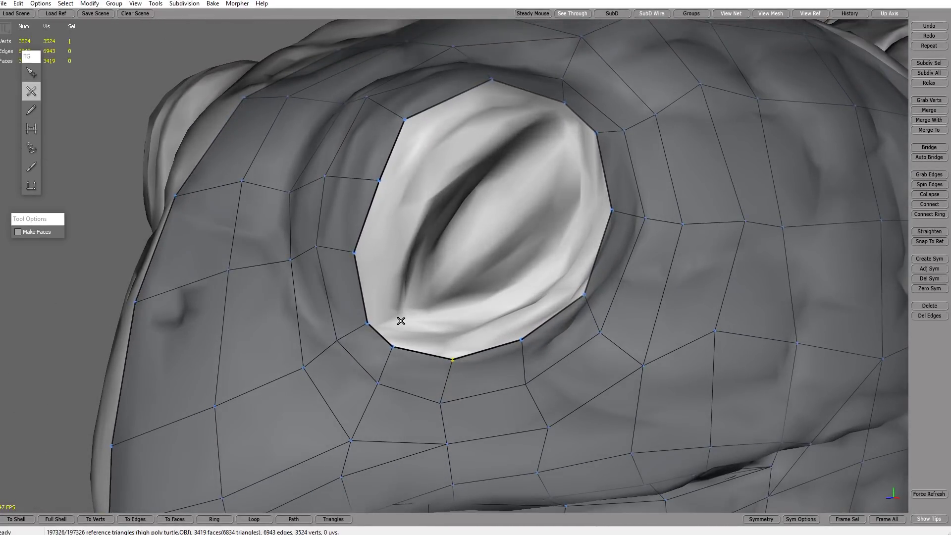
pyautogui.click(454, 328)
pyautogui.click(516, 309)
pyautogui.keyDown('alt'); pyautogui.moveTo(570, 286); pyautogui.dragTo(562, 282); pyautogui.keyUp('alt')
pyautogui.click(564, 278)
pyautogui.click(594, 215)
pyautogui.keyDown('alt'); pyautogui.moveTo(625, 140); pyautogui.dragTo(608, 157); pyautogui.keyUp('alt')
pyautogui.click(606, 157)
pyautogui.click(582, 130)
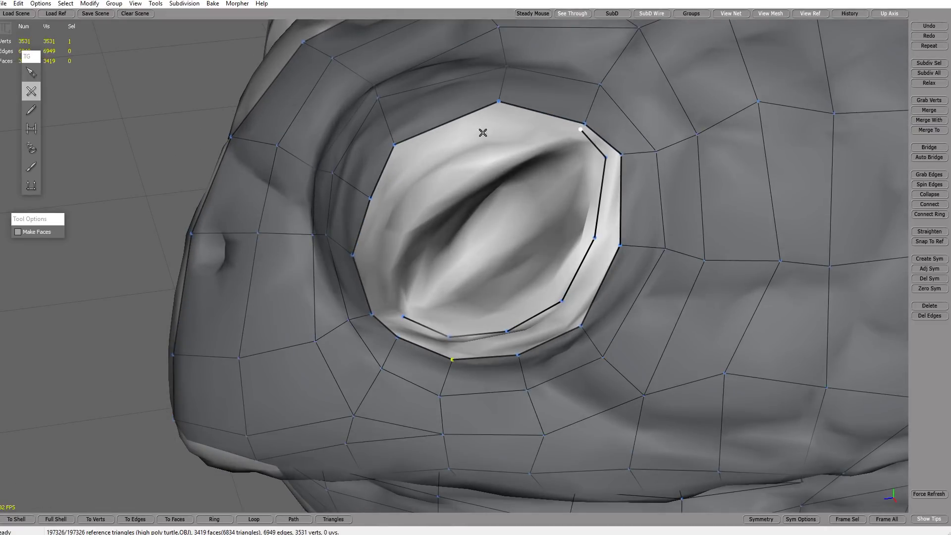
# - Continue the third eyelid row along the upper and front eyelid back to the lower-front corner, and adjust its first vertex there
pyautogui.click(500, 138)
pyautogui.keyDown('alt'); pyautogui.moveTo(393, 208); pyautogui.dragTo(441, 158); pyautogui.keyUp('alt')
pyautogui.click(442, 155)
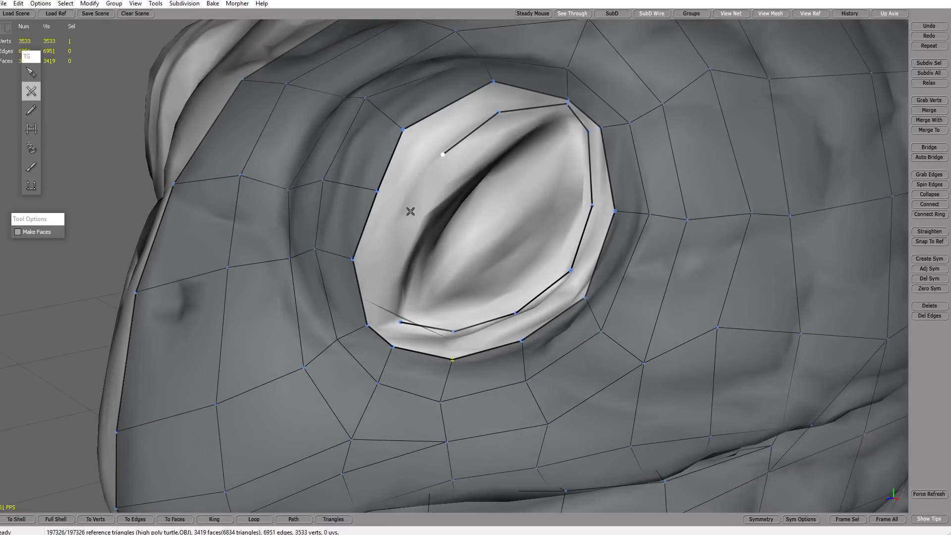
pyautogui.click(402, 205)
pyautogui.keyDown('alt'); pyautogui.moveTo(394, 265); pyautogui.dragTo(409, 223); pyautogui.keyUp('alt')
pyautogui.click(386, 257)
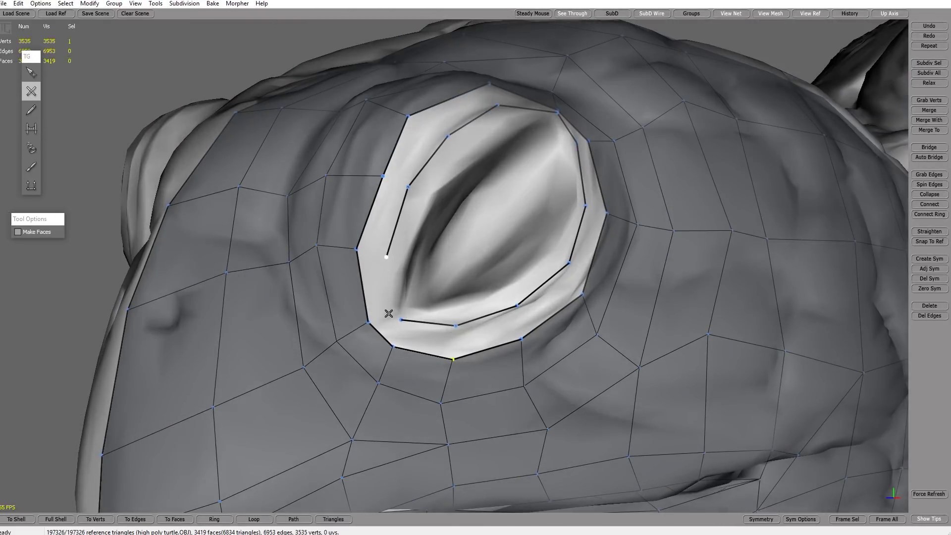
pyautogui.click(396, 311)
pyautogui.press('q')
pyautogui.moveTo(399, 319); pyautogui.dragTo(404, 321)
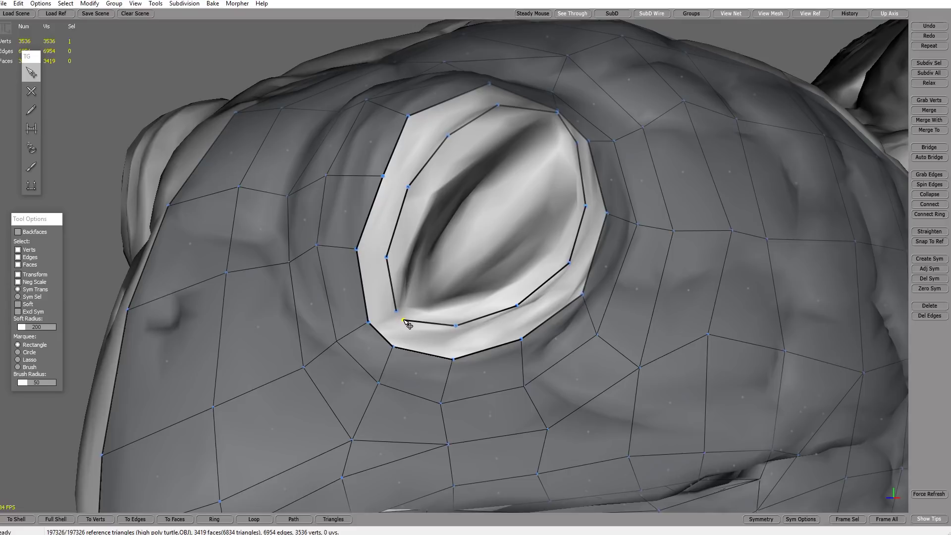
# - Bridge the second and third eyelid loops with quads all the way around the eye, closing the lower-front corner
pyautogui.press('r')
pyautogui.click(401, 320)
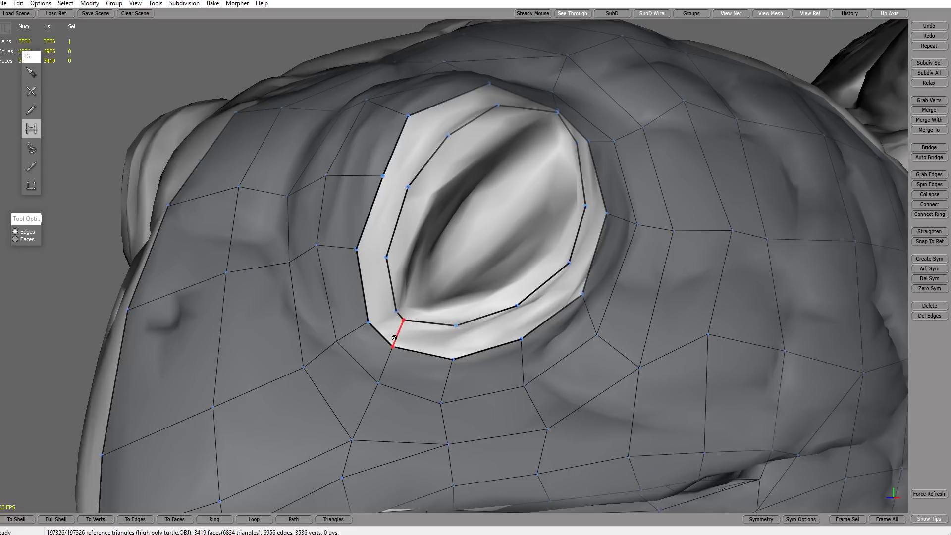
pyautogui.click(449, 342)
pyautogui.click(515, 321)
pyautogui.click(575, 286)
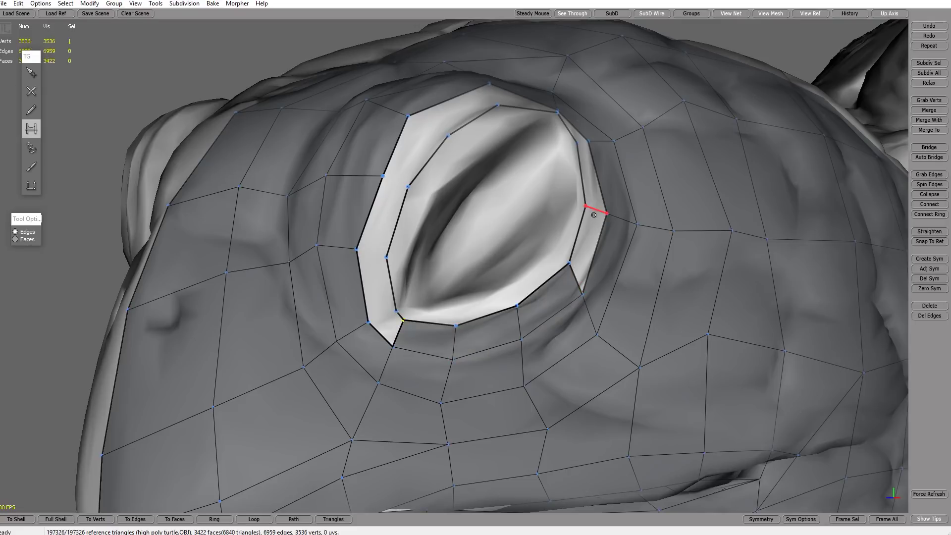
pyautogui.click(594, 214)
pyautogui.click(583, 143)
pyautogui.click(570, 123)
pyautogui.click(495, 99)
pyautogui.click(429, 124)
pyautogui.click(394, 191)
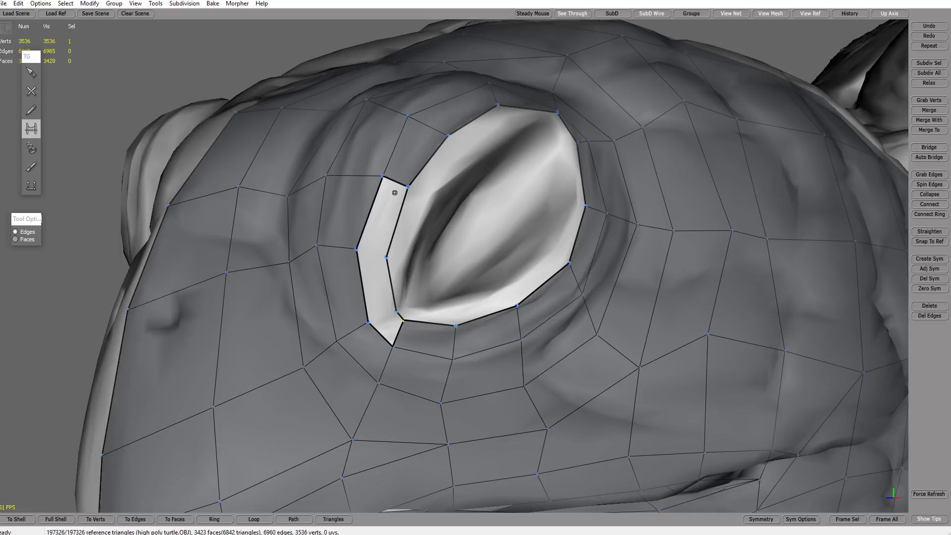
pyautogui.click(393, 199)
pyautogui.click(382, 292)
pyautogui.click(384, 302)
# - Examine the eye loops against the whole head from several angles and up close
pyautogui.press('q')
pyautogui.keyDown('alt'); pyautogui.moveTo(431, 284); pyautogui.dragTo(500, 261, button='right'); pyautogui.keyUp('alt')
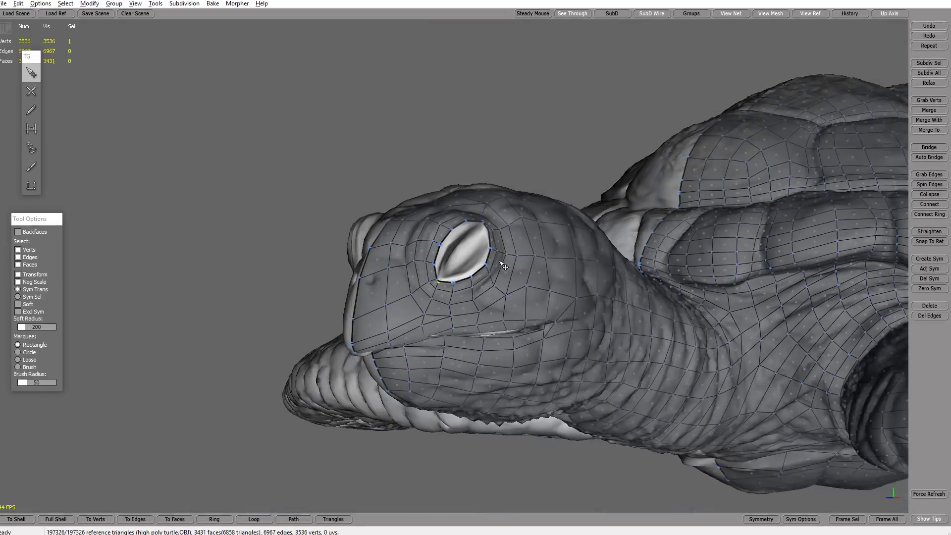
pyautogui.keyDown('alt'); pyautogui.moveTo(504, 266); pyautogui.dragTo(574, 233); pyautogui.keyUp('alt')
pyautogui.keyDown('alt'); pyautogui.moveTo(575, 232); pyautogui.dragTo(495, 206, button='right'); pyautogui.keyUp('alt')
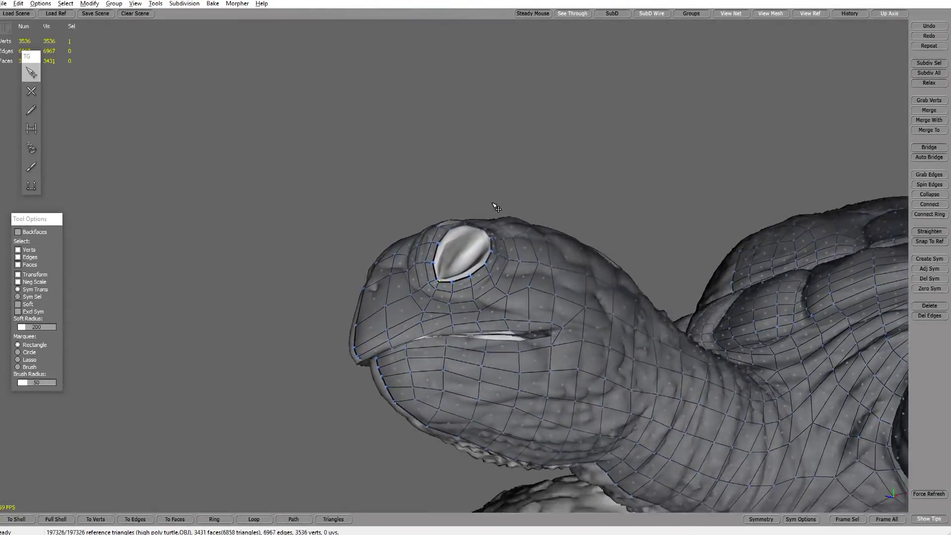
pyautogui.keyDown('alt'); pyautogui.moveTo(494, 204); pyautogui.dragTo(487, 243); pyautogui.keyUp('alt')
pyautogui.keyDown('alt'); pyautogui.moveTo(487, 243); pyautogui.dragTo(495, 263, button='right'); pyautogui.keyUp('alt')
pyautogui.keyDown('alt'); pyautogui.moveTo(495, 263); pyautogui.dragTo(490, 276); pyautogui.keyUp('alt')
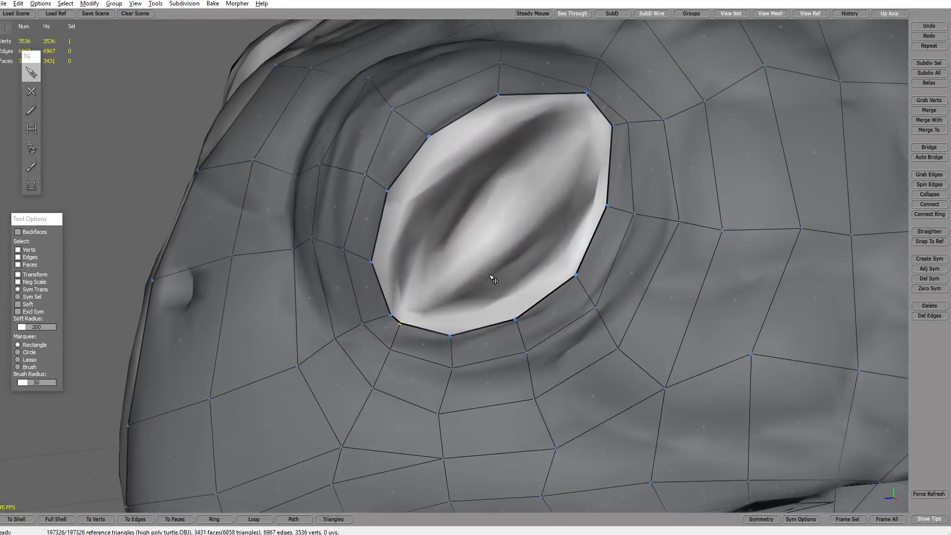
pyautogui.keyDown('alt'); pyautogui.moveTo(490, 275); pyautogui.dragTo(488, 278, button='middle'); pyautogui.keyUp('alt')
pyautogui.keyDown('alt'); pyautogui.moveTo(488, 277); pyautogui.dragTo(446, 281); pyautogui.keyUp('alt')
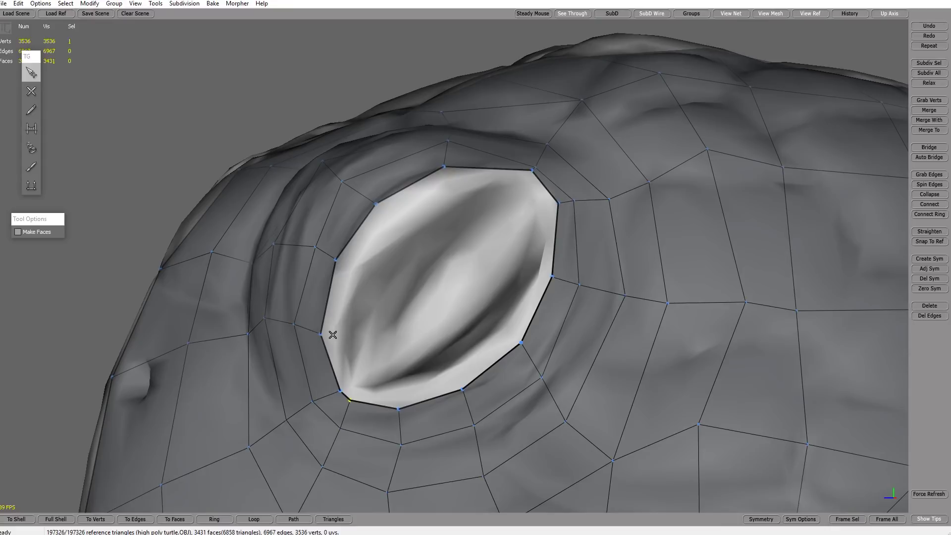
# - Start a fourth row of vertices inside the eye opening, from the front eyelid along the upper eyelid to the upper-rear corner
pyautogui.press('w')
pyautogui.click(356, 270)
pyautogui.click(404, 218)
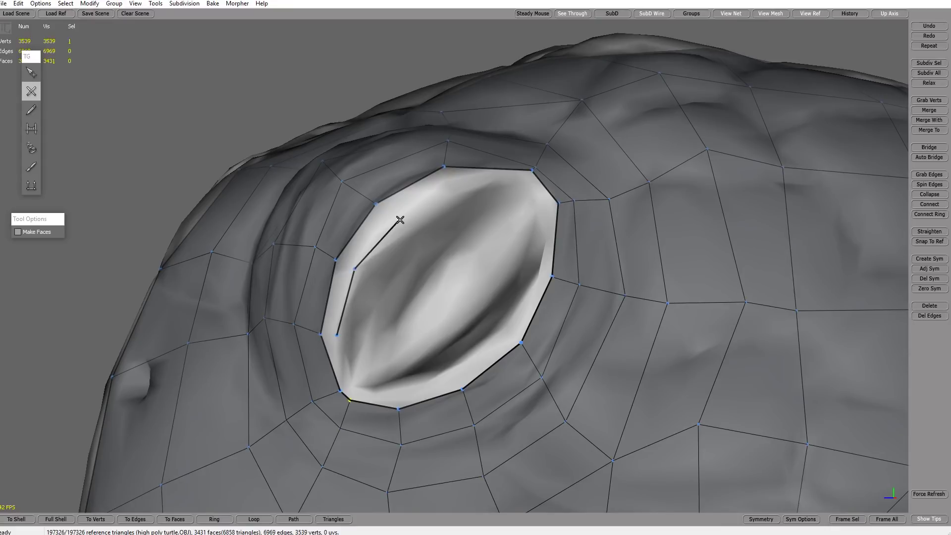
pyautogui.moveTo(403, 218); pyautogui.dragTo(462, 219, button='middle')
pyautogui.click(458, 222)
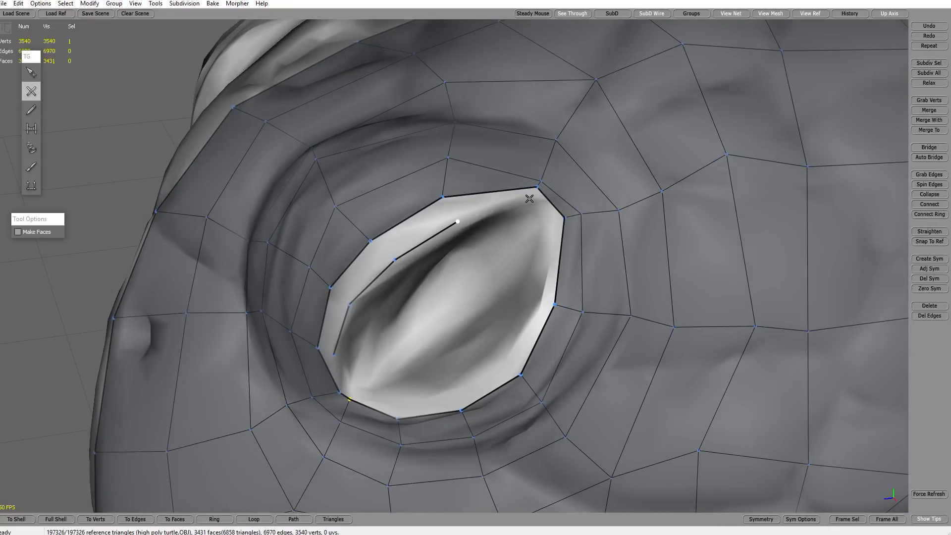
pyautogui.click(529, 199)
pyautogui.click(555, 218)
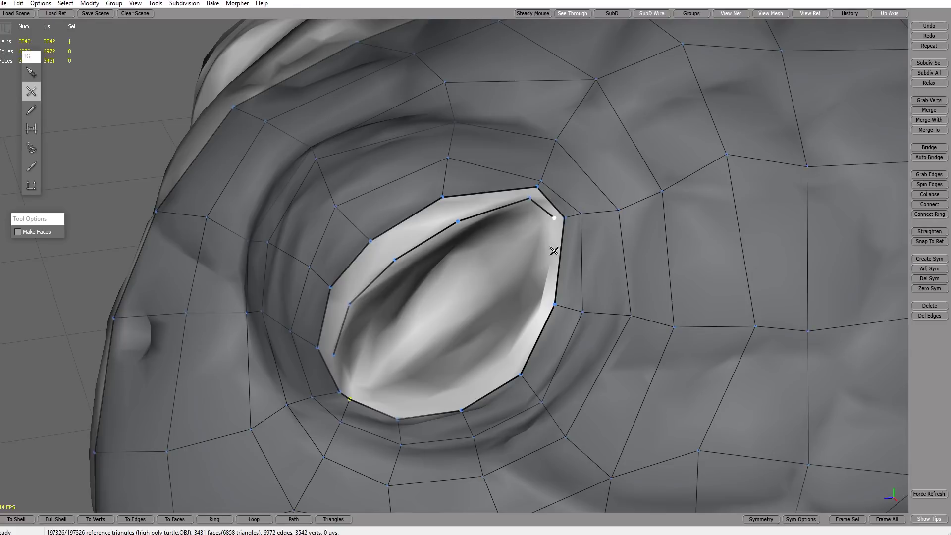
# - Continue the fourth row along the rear and lower eyelid and around the lower-front corner to its first vertex
pyautogui.click(548, 296)
pyautogui.click(510, 364)
pyautogui.click(465, 391)
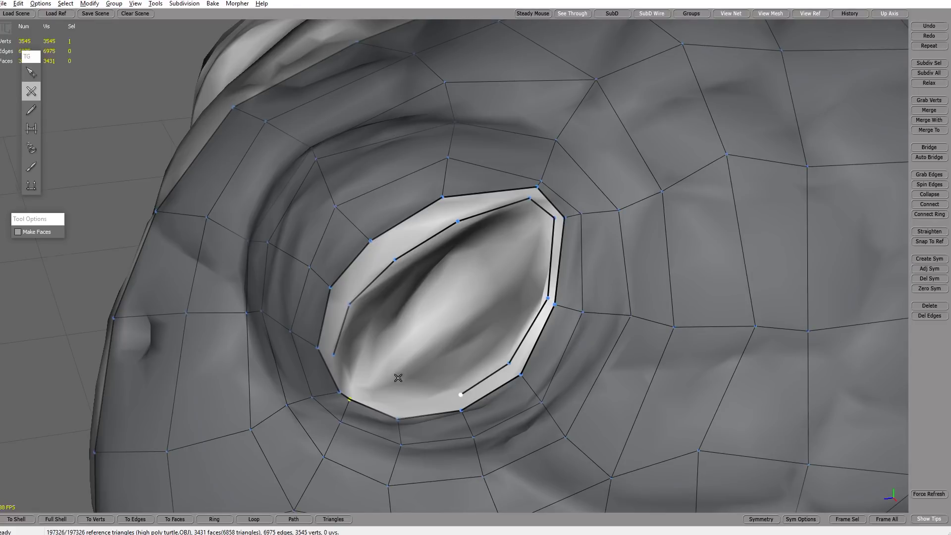
pyautogui.moveTo(397, 378); pyautogui.dragTo(436, 365, button='right')
pyautogui.click(398, 399)
pyautogui.click(355, 395)
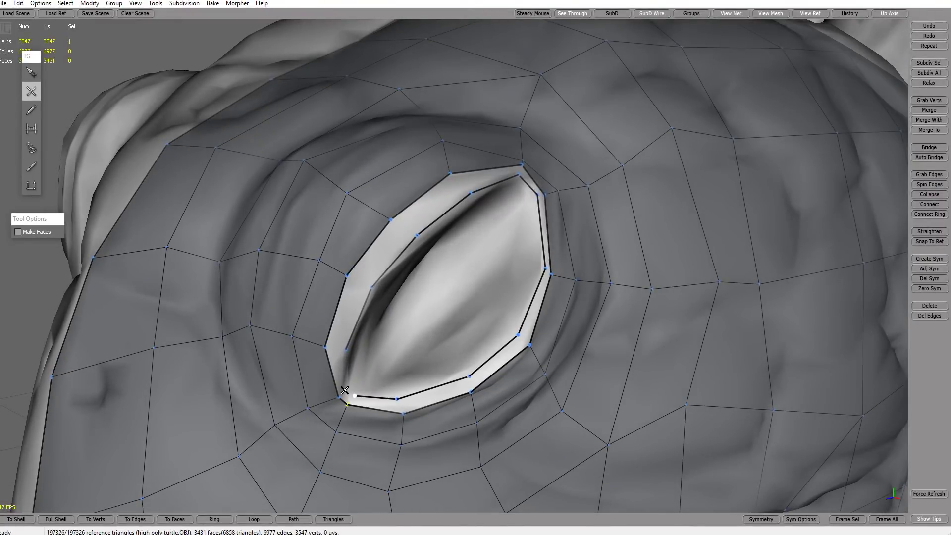
pyautogui.click(343, 391)
pyautogui.click(343, 357)
# - Fill the ring between the third and fourth eyelid loops with quads
pyautogui.press('s')
pyautogui.moveTo(345, 359)
pyautogui.mouseDown()
pyautogui.moveTo(357, 292)
pyautogui.moveTo(431, 203)
pyautogui.moveTo(533, 181)
pyautogui.moveTo(568, 297)
pyautogui.moveTo(489, 376)
pyautogui.moveTo(391, 404)
pyautogui.moveTo(346, 395)
pyautogui.moveTo(367, 380)
pyautogui.mouseUp()
pyautogui.press('b')
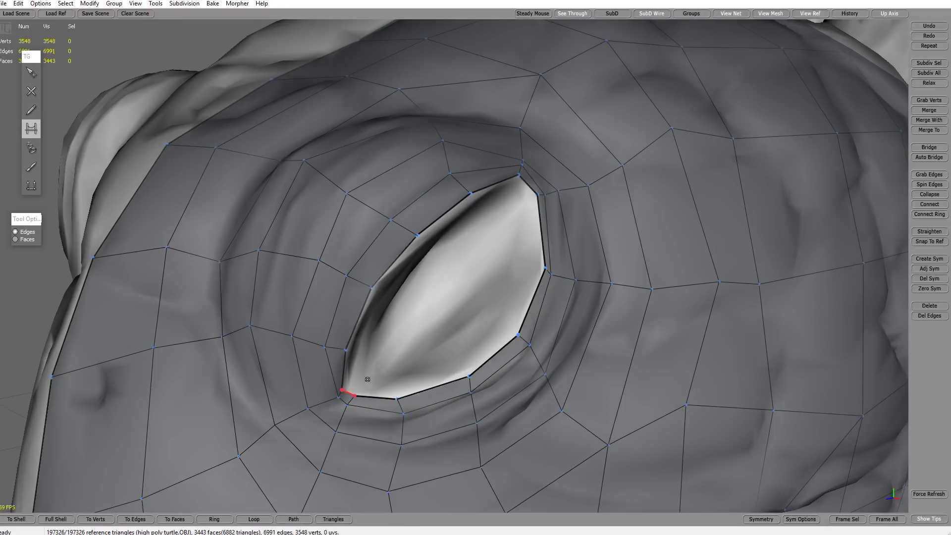
# - Start a fifth row of vertices inside the eye opening, along the front and upper eyelid to the upper-rear corner
pyautogui.keyDown('alt'); pyautogui.moveTo(496, 329); pyautogui.dragTo(446, 284); pyautogui.keyUp('alt')
pyautogui.press('q')
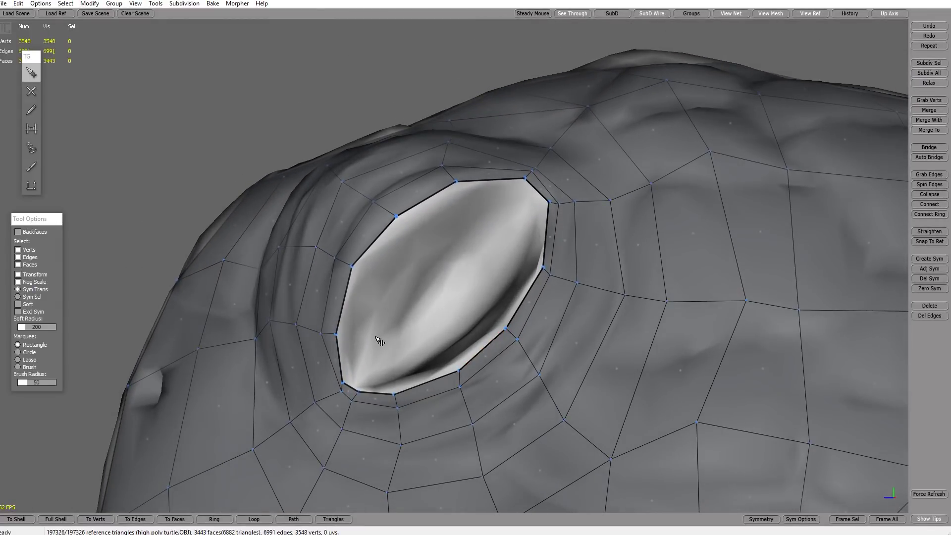
pyautogui.press('w')
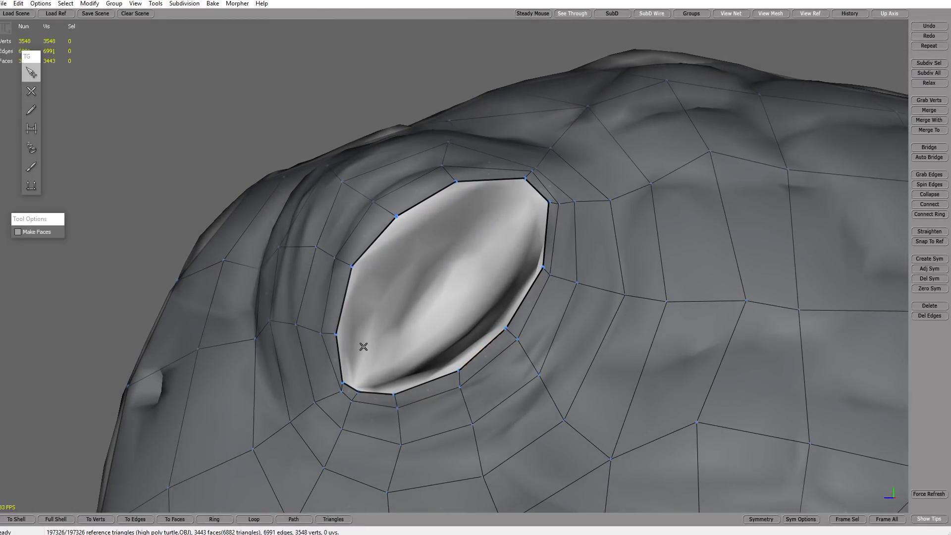
pyautogui.keyDown('alt'); pyautogui.moveTo(359, 351); pyautogui.dragTo(348, 349); pyautogui.keyUp('alt')
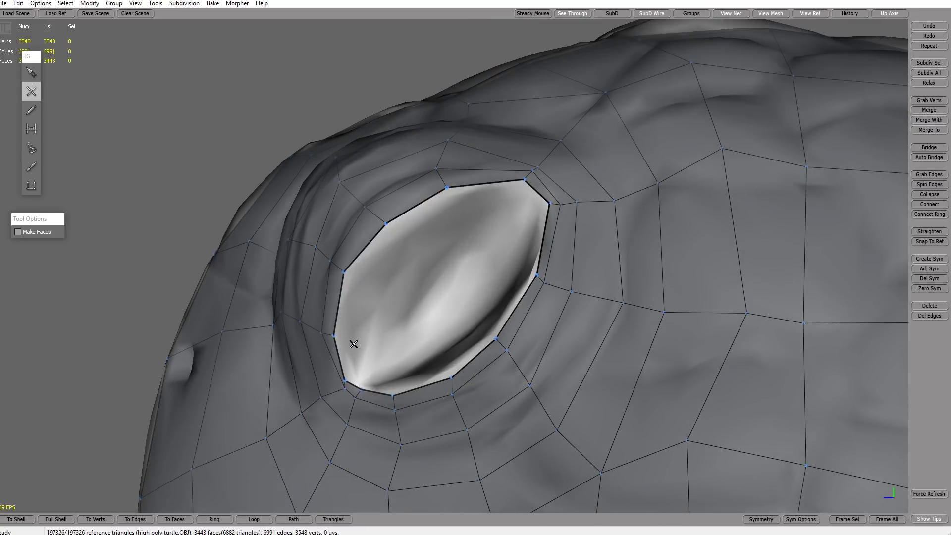
pyautogui.click(371, 282)
pyautogui.click(452, 208)
pyautogui.click(513, 195)
# - Continue the fifth row from the upper-rear corner along the rear and lower eyelid to the lower-front corner
pyautogui.keyDown('alt'); pyautogui.moveTo(514, 195); pyautogui.dragTo(502, 272); pyautogui.keyUp('alt')
pyautogui.click(533, 210)
pyautogui.click(520, 265)
pyautogui.click(496, 303)
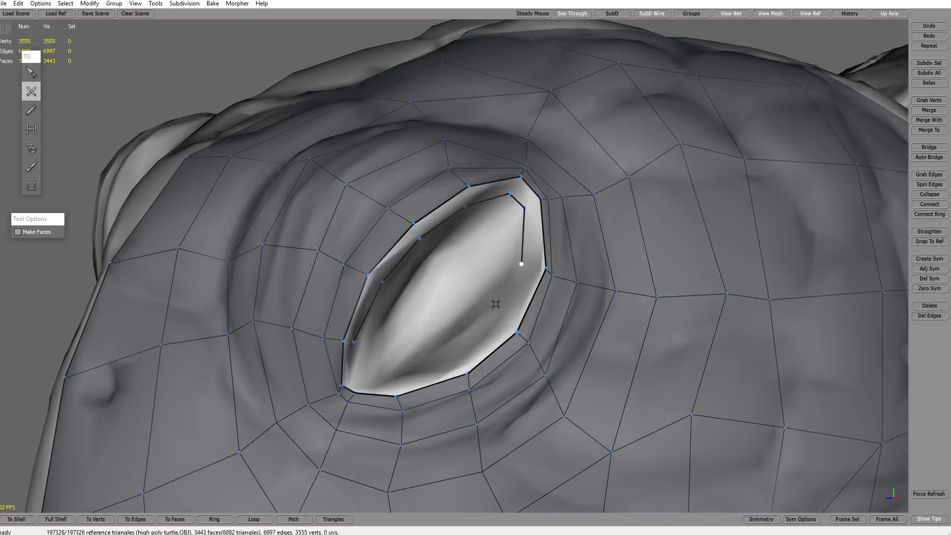
pyautogui.click(458, 347)
pyautogui.keyDown('alt'); pyautogui.moveTo(458, 347); pyautogui.dragTo(418, 298); pyautogui.keyUp('alt')
pyautogui.click(401, 380)
pyautogui.click(373, 377)
pyautogui.click(356, 365)
# - Close the fifth eyelid loop at the front and bridge it to the fourth loop with quads along the front and upper eyelid
pyautogui.press('s')
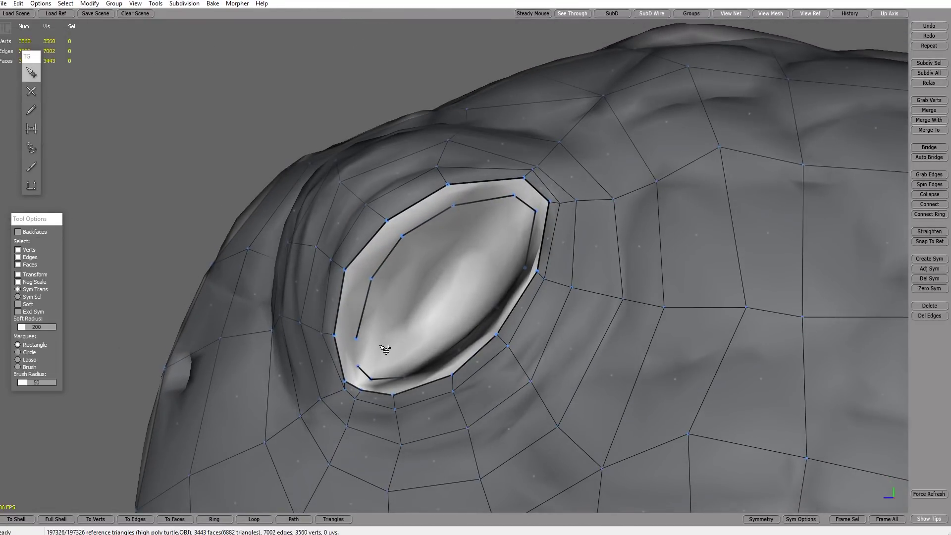
pyautogui.press('r')
pyautogui.click(361, 349)
pyautogui.click(343, 338)
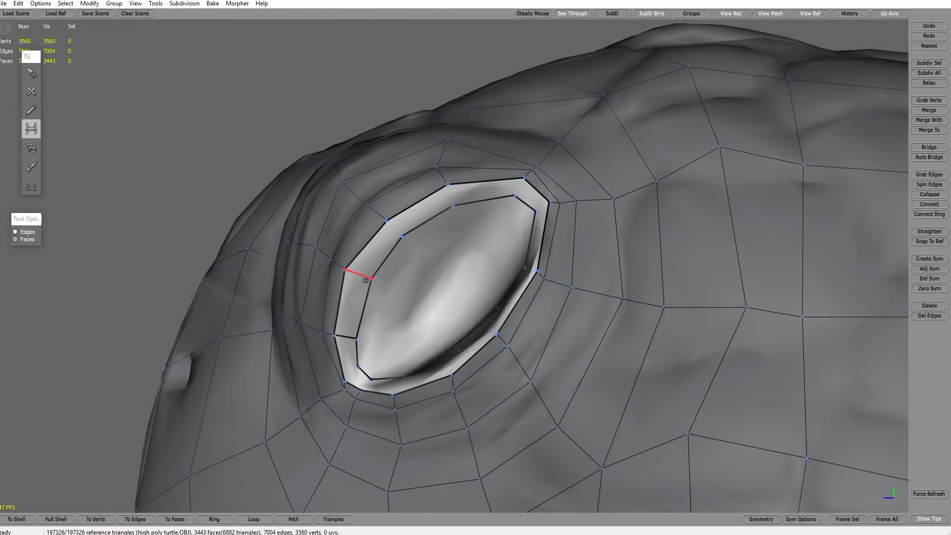
pyautogui.click(358, 274)
pyautogui.click(397, 229)
pyautogui.click(449, 194)
pyautogui.click(520, 187)
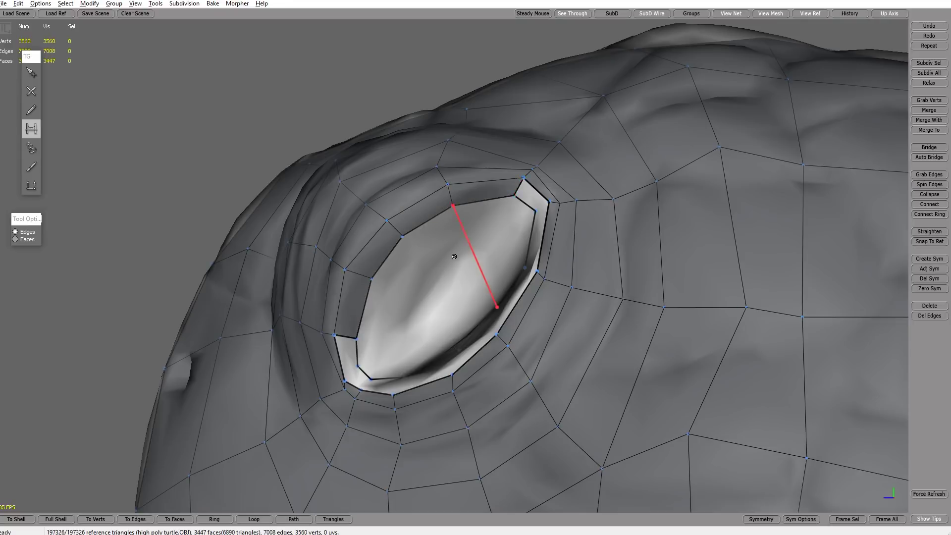
# - Bridge the fourth and fifth loops with quads along the rear and lower eyelid and around the lower-front corner
pyautogui.keyDown('alt'); pyautogui.moveTo(476, 268); pyautogui.dragTo(543, 226); pyautogui.keyUp('alt')
pyautogui.click(540, 213)
pyautogui.click(539, 258)
pyautogui.click(526, 310)
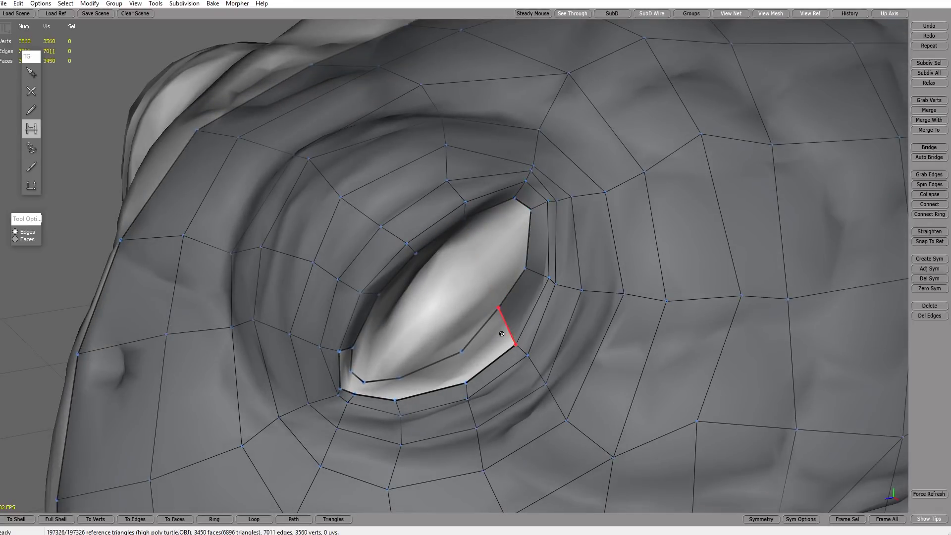
pyautogui.click(488, 357)
pyautogui.click(397, 389)
pyautogui.keyDown('alt'); pyautogui.moveTo(397, 389); pyautogui.dragTo(419, 308); pyautogui.keyUp('alt')
pyautogui.click(351, 373)
pyautogui.click(351, 372)
# - Start a sixth row of vertices on the eyeball just inside the fifth loop, along the upper eyelid and around the upper-rear corner
pyautogui.keyDown('alt'); pyautogui.moveTo(419, 308); pyautogui.dragTo(500, 302, button='right'); pyautogui.keyUp('alt')
pyautogui.keyDown('alt'); pyautogui.moveTo(500, 302); pyautogui.dragTo(463, 299); pyautogui.keyUp('alt')
pyautogui.press('q')
pyautogui.keyDown('alt'); pyautogui.moveTo(383, 334); pyautogui.dragTo(404, 285); pyautogui.keyUp('alt')
pyautogui.press('w')
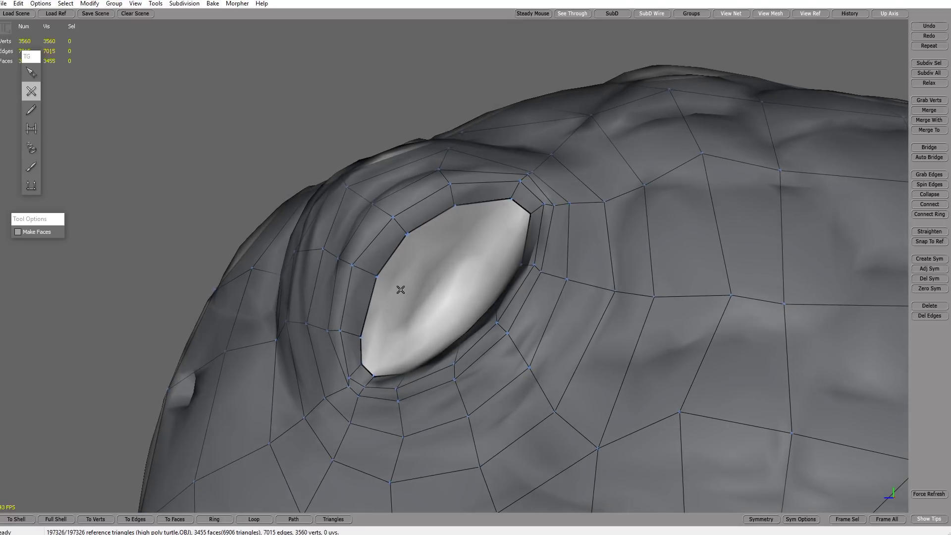
pyautogui.click(430, 252)
pyautogui.click(463, 224)
pyautogui.click(499, 218)
pyautogui.moveTo(500, 220)
pyautogui.keyDown('alt'); pyautogui.mouseDown()
pyautogui.moveTo(489, 263)
pyautogui.moveTo(506, 218)
pyautogui.mouseUp(); pyautogui.keyUp('alt')
pyautogui.click(509, 228)
pyautogui.click(507, 256)
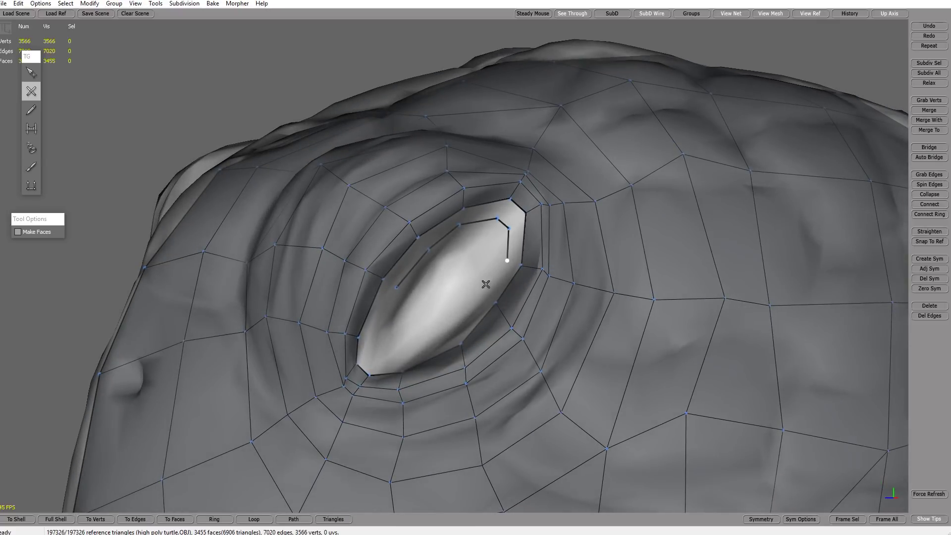
# - Continue the sixth row along the lower eyelid and around the lower-front corner back toward its first vertex
pyautogui.click(479, 301)
pyautogui.keyDown('alt'); pyautogui.moveTo(479, 301); pyautogui.dragTo(441, 322); pyautogui.keyUp('alt')
pyautogui.click(437, 326)
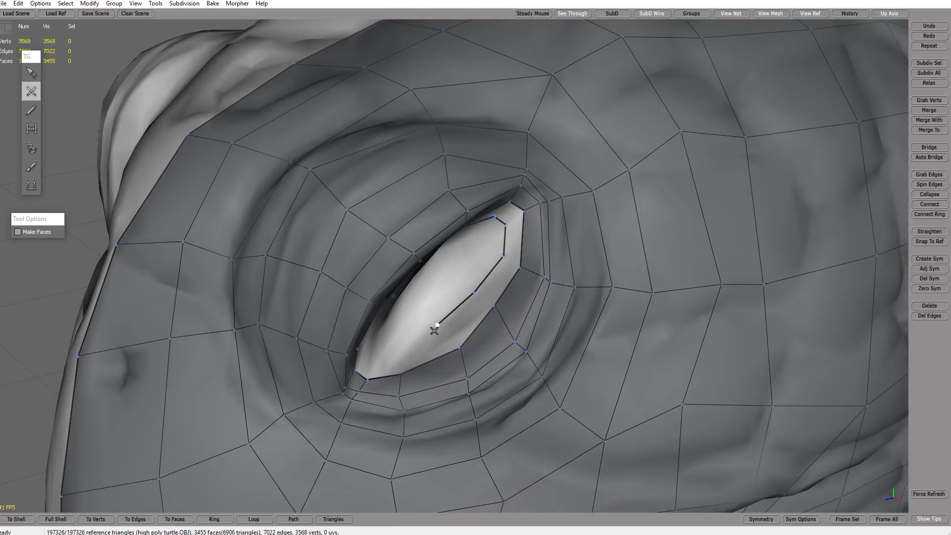
pyautogui.click(401, 360)
pyautogui.keyDown('alt'); pyautogui.moveTo(401, 361); pyautogui.dragTo(382, 314); pyautogui.keyUp('alt')
pyautogui.click(384, 363)
pyautogui.keyDown('alt'); pyautogui.moveTo(383, 363); pyautogui.dragTo(397, 322); pyautogui.keyUp('alt')
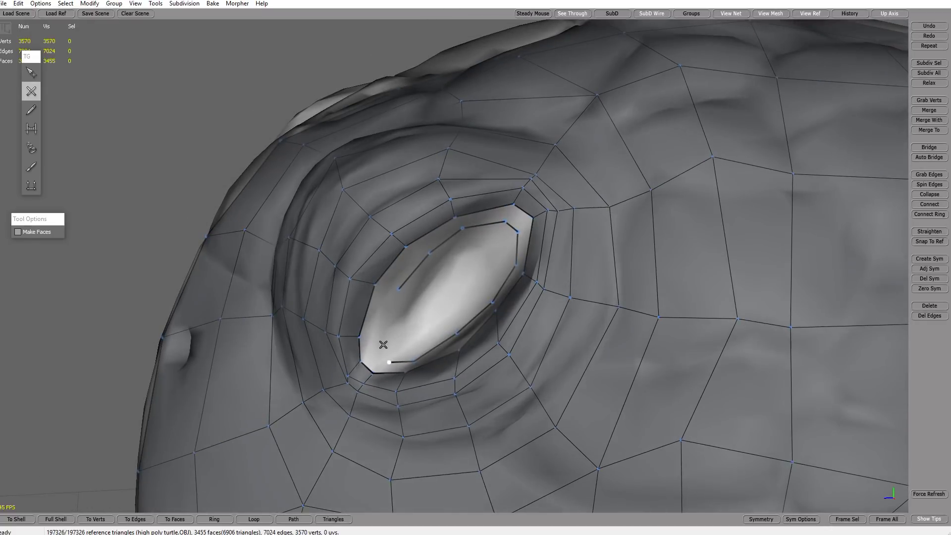
pyautogui.click(379, 351)
pyautogui.click(393, 304)
# - Weld the sixth loop closed at its first vertex, and fill the ring between it and the fifth loop with quads
pyautogui.press('q')
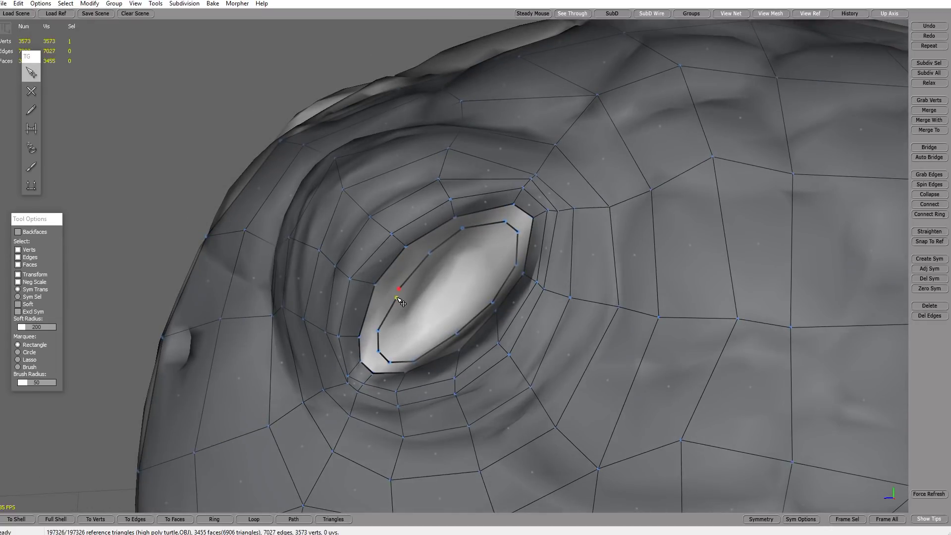
pyautogui.press('r')
pyautogui.click(392, 286)
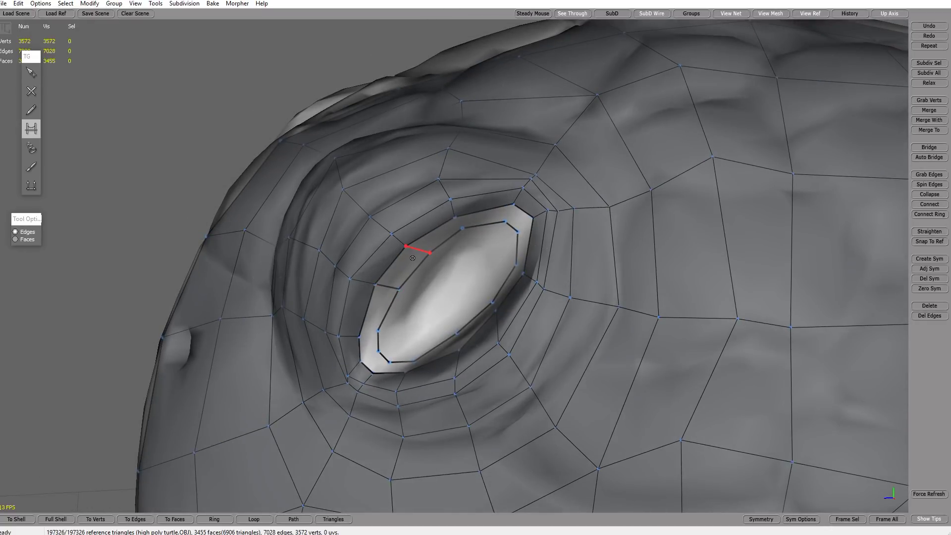
pyautogui.moveTo(412, 258)
pyautogui.mouseDown()
pyautogui.moveTo(522, 217)
pyautogui.moveTo(519, 270)
pyautogui.moveTo(470, 336)
pyautogui.moveTo(412, 363)
pyautogui.moveTo(416, 346)
pyautogui.moveTo(366, 347)
pyautogui.moveTo(372, 321)
pyautogui.mouseUp()
# - Place a vertex on the middle of the eyeball, and weld its edges to the inner loop to form a quad at the lower-front corner
pyautogui.keyDown('alt'); pyautogui.moveTo(428, 345); pyautogui.dragTo(438, 274); pyautogui.keyUp('alt')
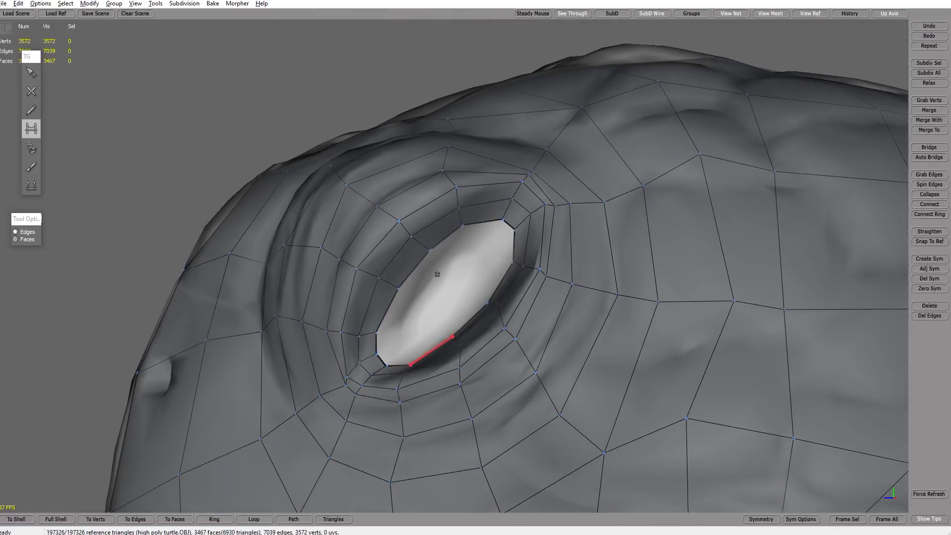
pyautogui.press('q')
pyautogui.keyDown('alt'); pyautogui.moveTo(414, 329); pyautogui.dragTo(408, 336); pyautogui.keyUp('alt')
pyautogui.press('w')
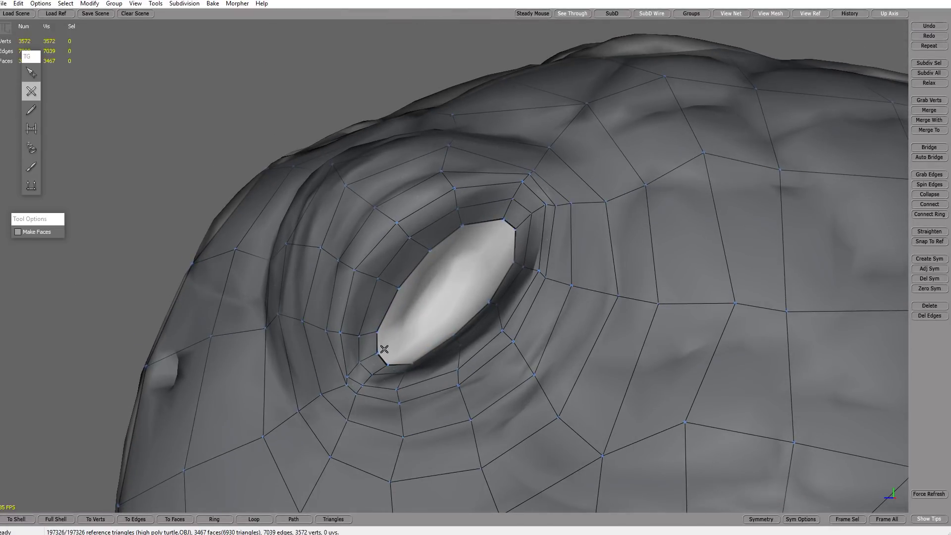
pyautogui.click(424, 302)
pyautogui.press('q')
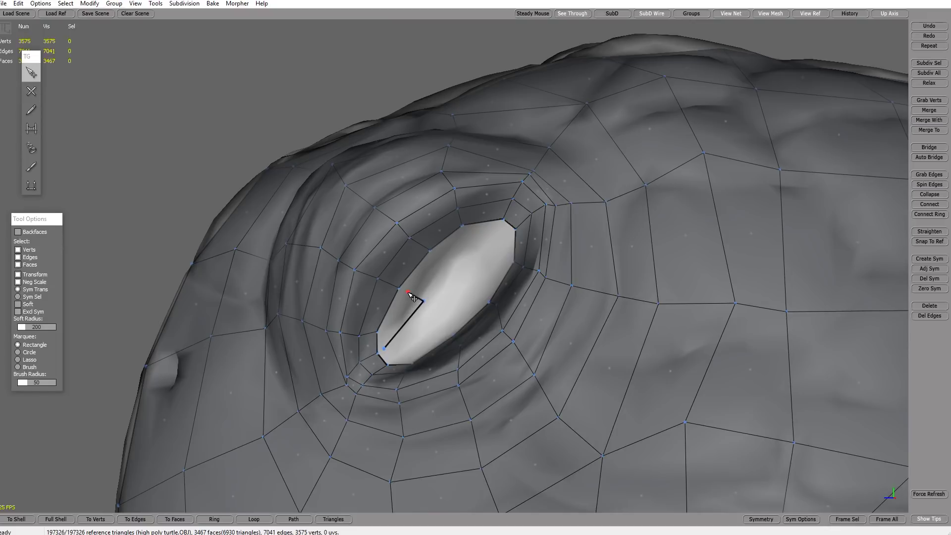
pyautogui.click(377, 353)
pyautogui.moveTo(386, 348); pyautogui.dragTo(379, 352)
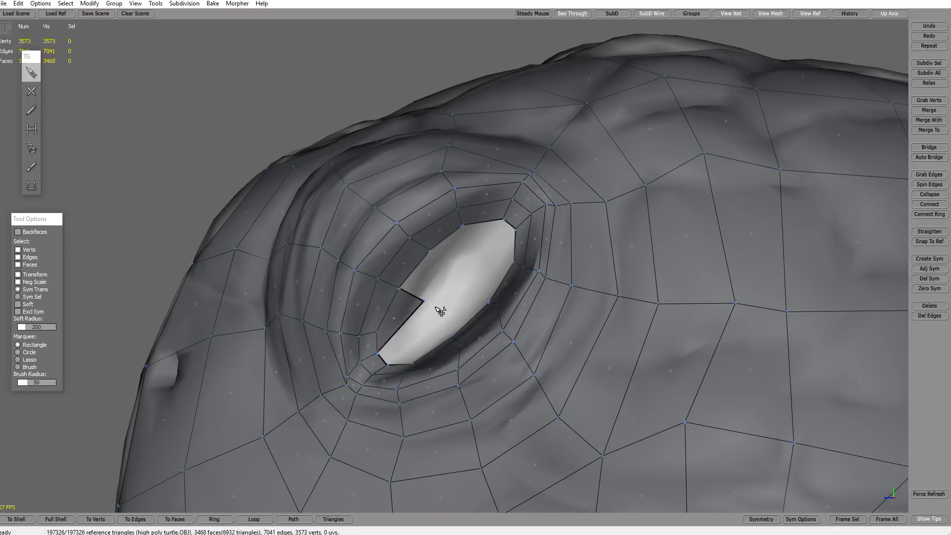
# - Extend a row of vertices along the eyeball's centre line to the upper-rear corner, and weld its end to the inner loop
pyautogui.keyDown('alt'); pyautogui.moveTo(439, 311); pyautogui.dragTo(419, 311); pyautogui.keyUp('alt')
pyautogui.press('w')
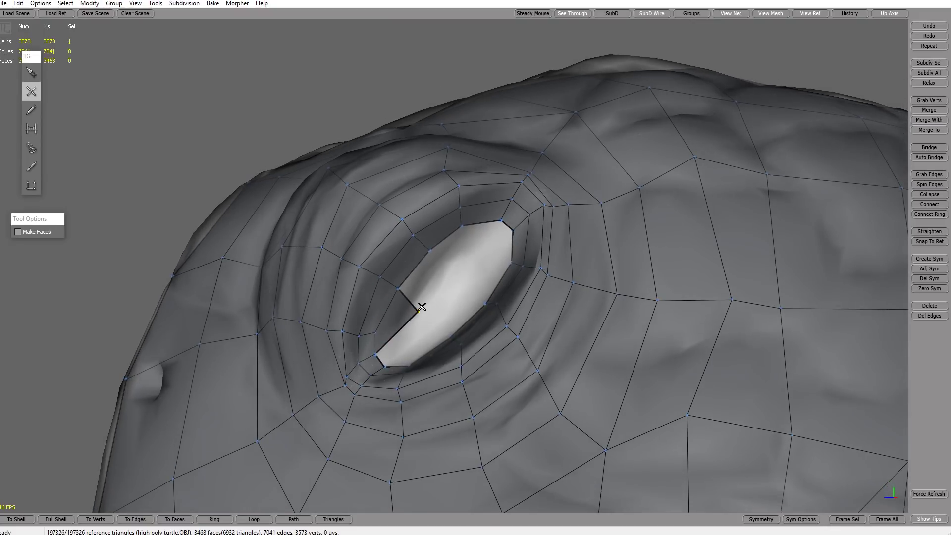
pyautogui.click(456, 275)
pyautogui.click(500, 222)
pyautogui.press('q')
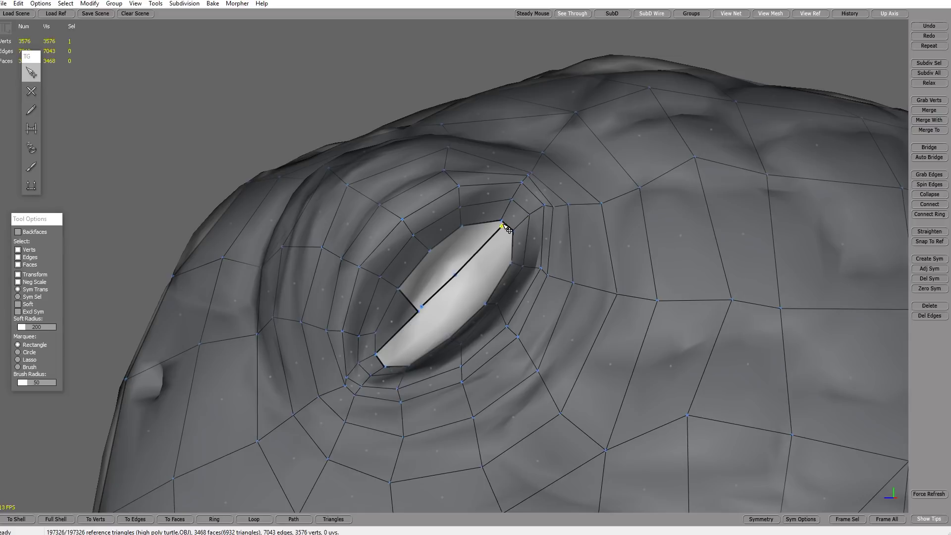
# - Connect the centre line to the upper inner loop, and weld its lower end to the existing quad to fill the upper half
pyautogui.press('r')
pyautogui.click(443, 256)
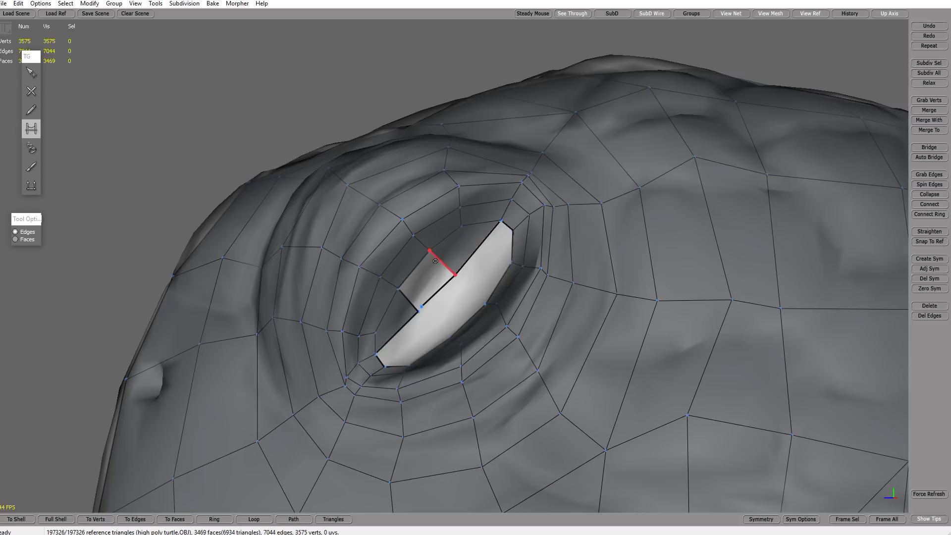
pyautogui.press('q')
pyautogui.click(421, 307)
pyautogui.moveTo(421, 307); pyautogui.dragTo(421, 340)
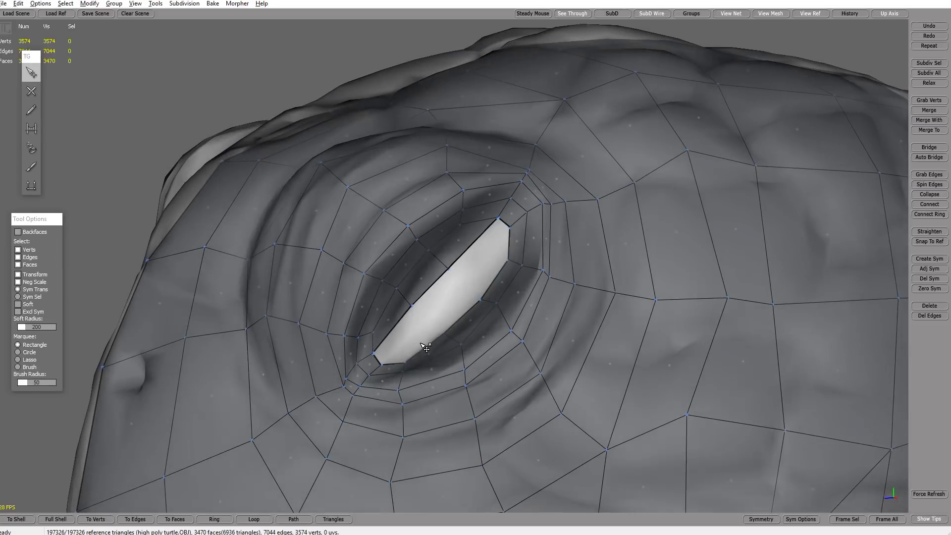
# - Run a row of vertices through the eye opening from its lower-front to upper-rear corner, and weld the upper end to the inner loop
pyautogui.press('w')
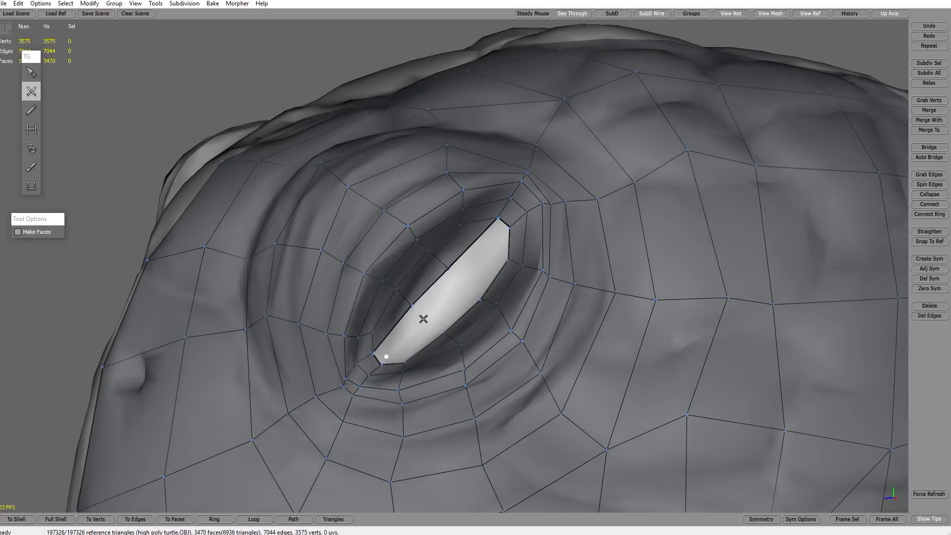
pyautogui.click(427, 315)
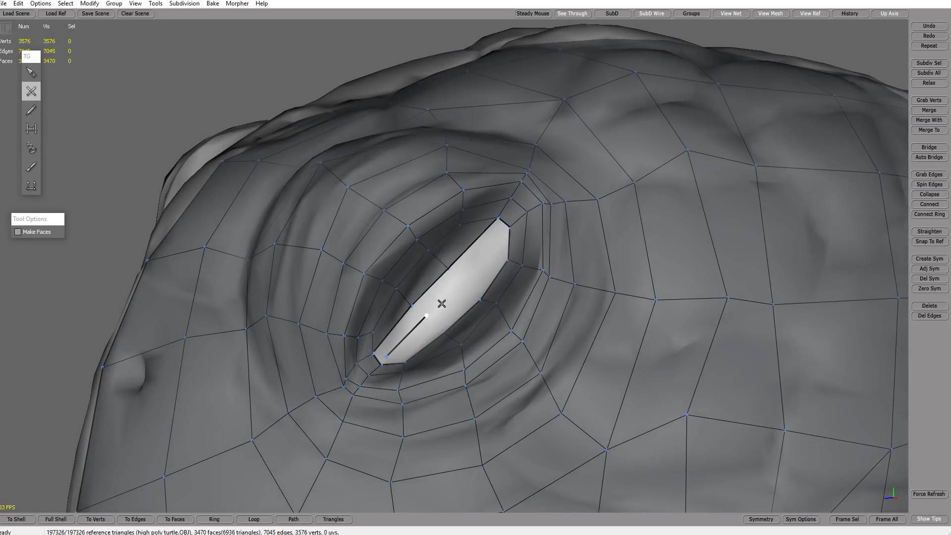
pyautogui.click(463, 282)
pyautogui.click(506, 233)
pyautogui.press('q')
pyautogui.click(510, 229)
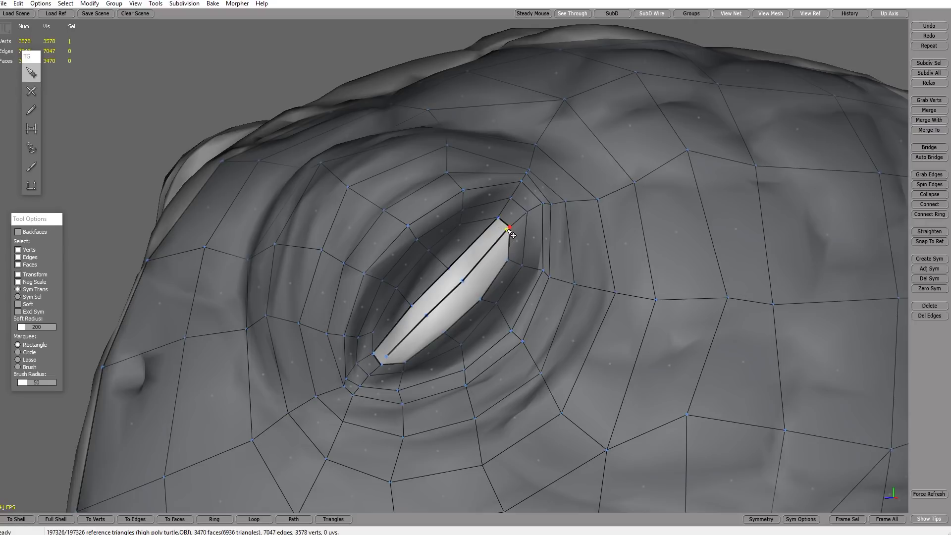
pyautogui.moveTo(507, 230); pyautogui.dragTo(509, 229)
# - Fill both sides of the eye's centre row with quads, and weld the row's lower end to the inner loop's front corner
pyautogui.press('r')
pyautogui.click(471, 297)
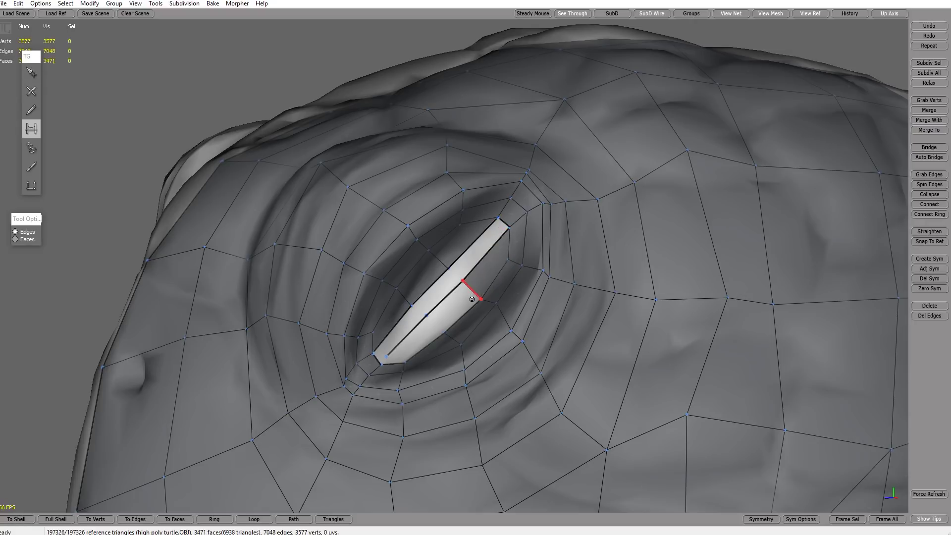
pyautogui.click(442, 327)
pyautogui.press('q')
pyautogui.moveTo(386, 357); pyautogui.dragTo(382, 364)
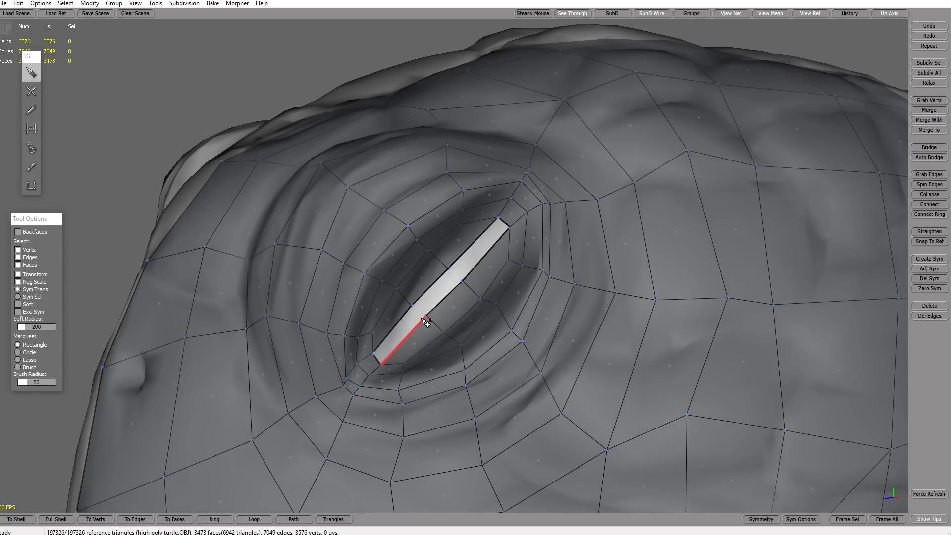
pyautogui.press('r')
pyautogui.click(453, 272)
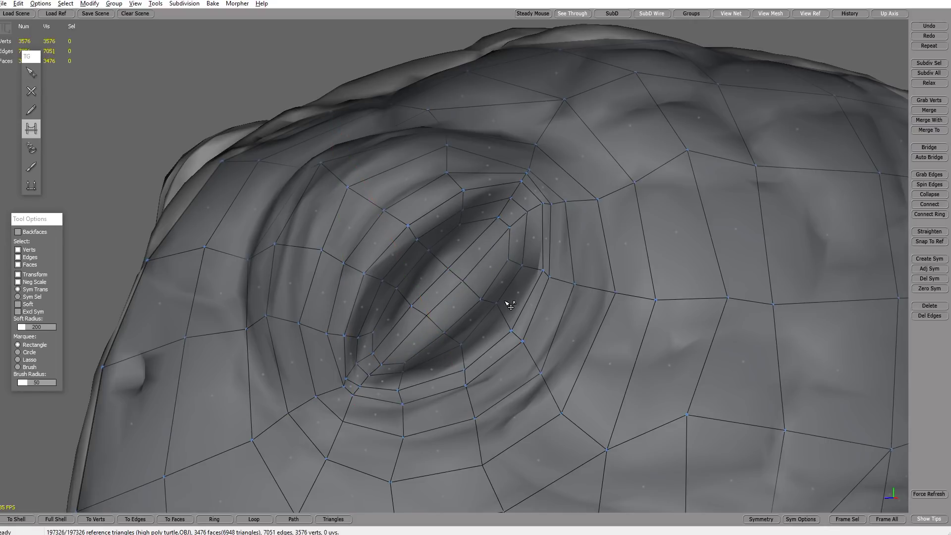
pyautogui.press('q')
# - Try to place a few connected vertices on the uncovered front flipper on the turtle's other side
pyautogui.keyDown('alt'); pyautogui.moveTo(506, 301); pyautogui.dragTo(408, 354, button='right'); pyautogui.keyUp('alt')
pyautogui.keyDown('alt'); pyautogui.moveTo(408, 355); pyautogui.dragTo(710, 360); pyautogui.keyUp('alt')
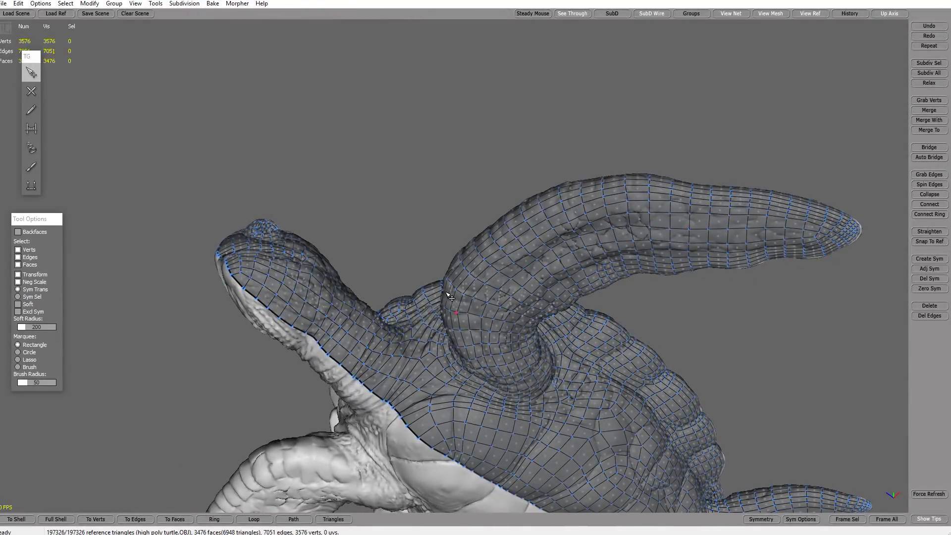
pyautogui.keyDown('alt'); pyautogui.moveTo(420, 221); pyautogui.dragTo(411, 257); pyautogui.keyUp('alt')
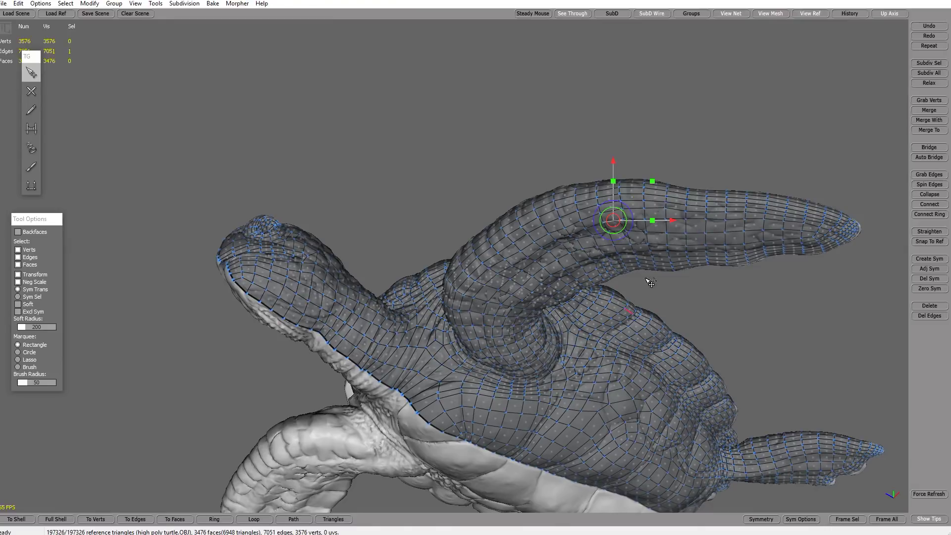
pyautogui.keyDown('alt'); pyautogui.moveTo(652, 113); pyautogui.dragTo(748, 309); pyautogui.keyUp('alt')
pyautogui.keyDown('alt'); pyautogui.moveTo(423, 346); pyautogui.dragTo(471, 417); pyautogui.keyUp('alt')
pyautogui.press('w')
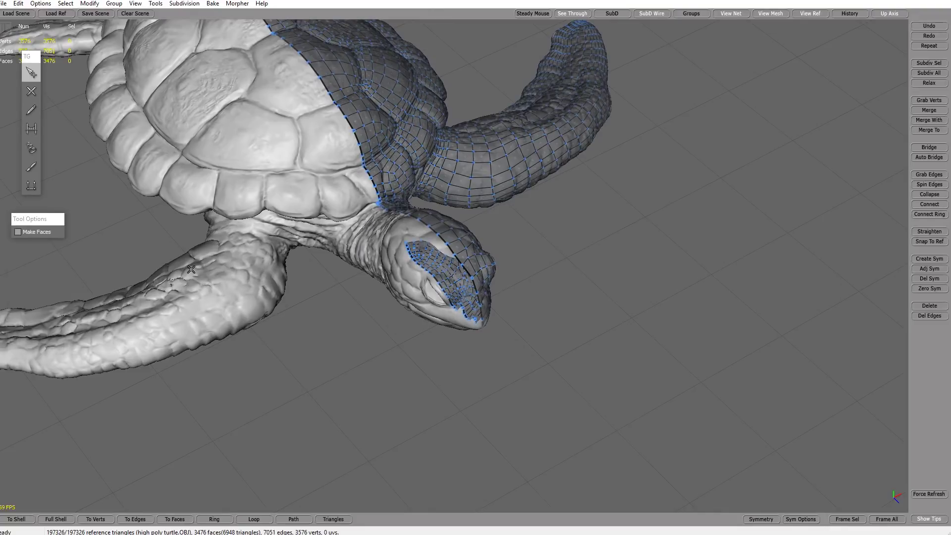
pyautogui.click(190, 269)
pyautogui.click(213, 281)
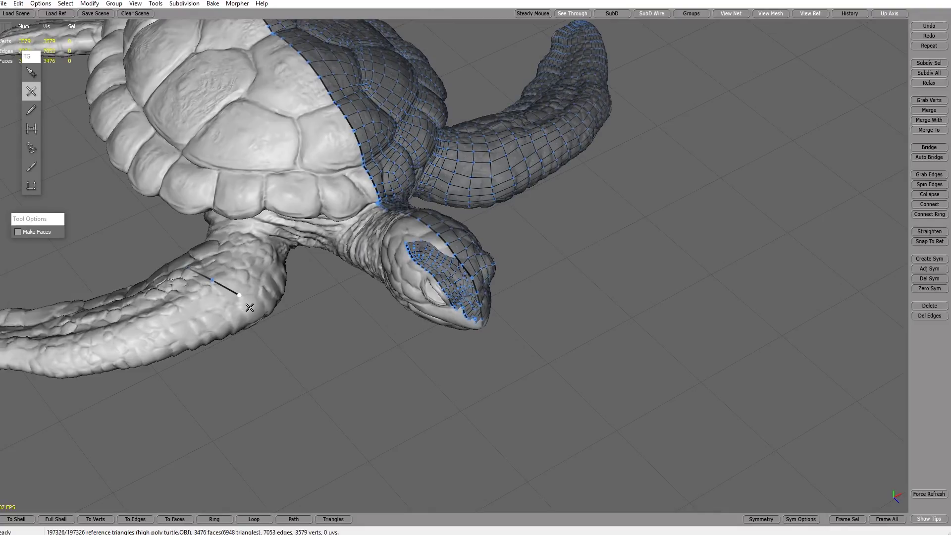
pyautogui.click(198, 290)
pyautogui.click(180, 283)
pyautogui.press('q')
# - Save the retopologized scene to the Desktop as an Alias OBJ file named "New Low poly turtle"
pyautogui.keyDown('alt'); pyautogui.moveTo(408, 340); pyautogui.dragTo(628, 390); pyautogui.keyUp('alt')
pyautogui.keyDown('alt'); pyautogui.moveTo(488, 420); pyautogui.dragTo(463, 390); pyautogui.keyUp('alt')
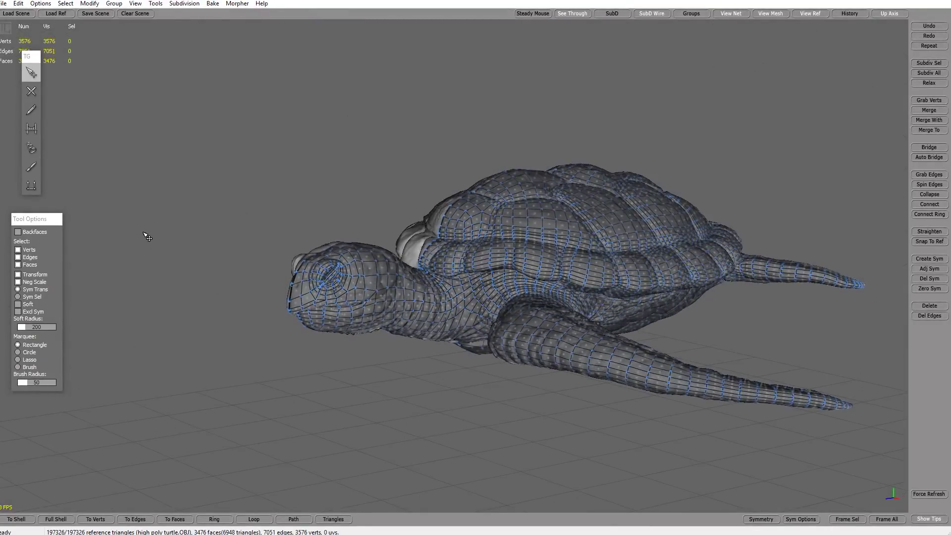
pyautogui.keyDown('alt'); pyautogui.moveTo(313, 126); pyautogui.dragTo(273, 165); pyautogui.keyUp('alt')
pyautogui.click(4, 4)
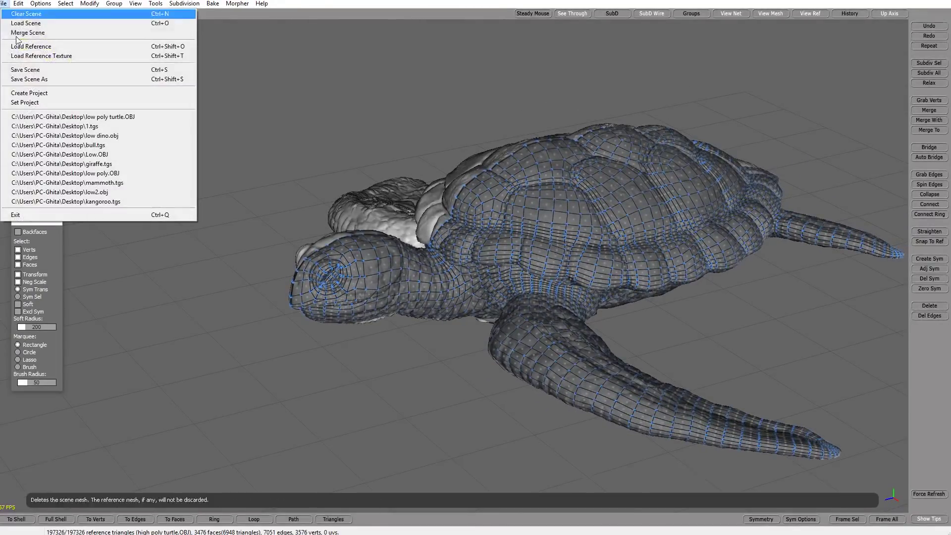
pyautogui.click(32, 82)
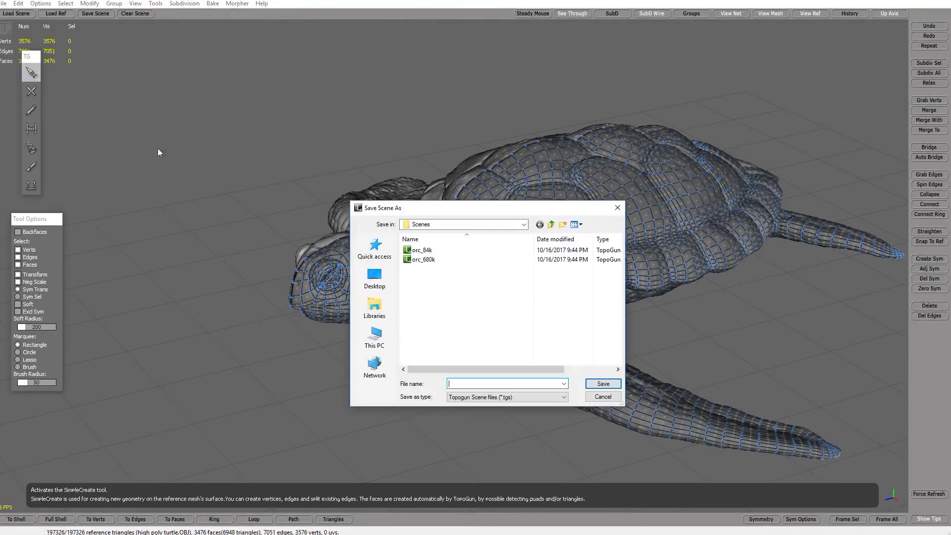
pyautogui.click(384, 274)
pyautogui.click(498, 396)
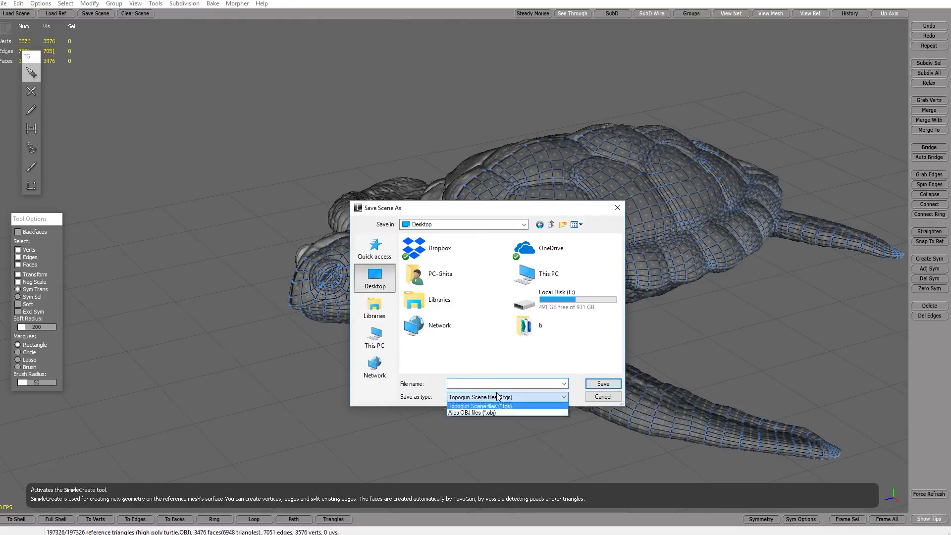
pyautogui.click(469, 413)
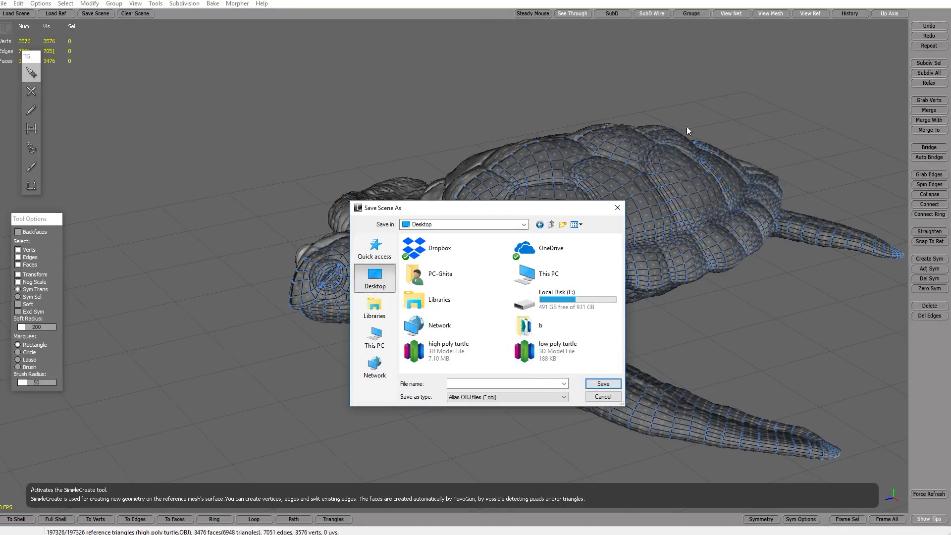
pyautogui.click(503, 382)
pyautogui.write('New Low poly turtle')
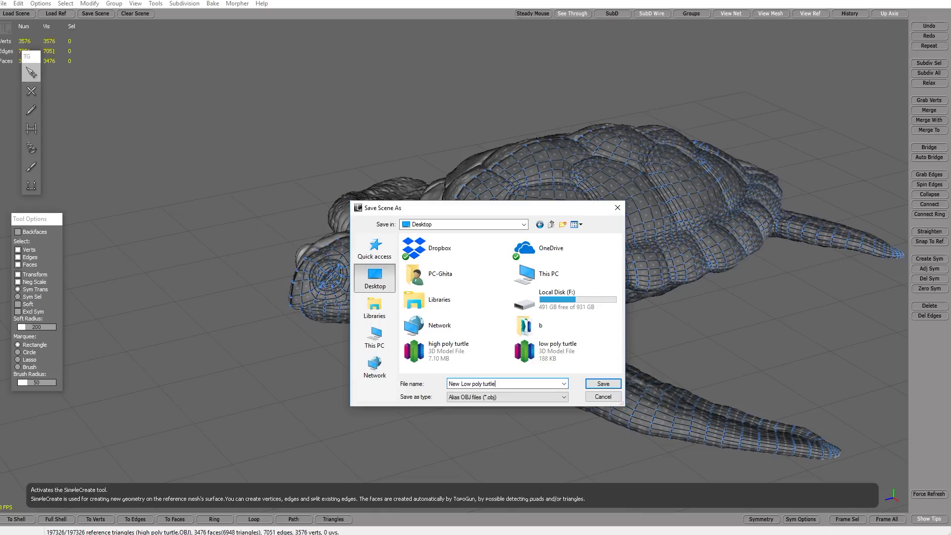
pyautogui.press('Return')
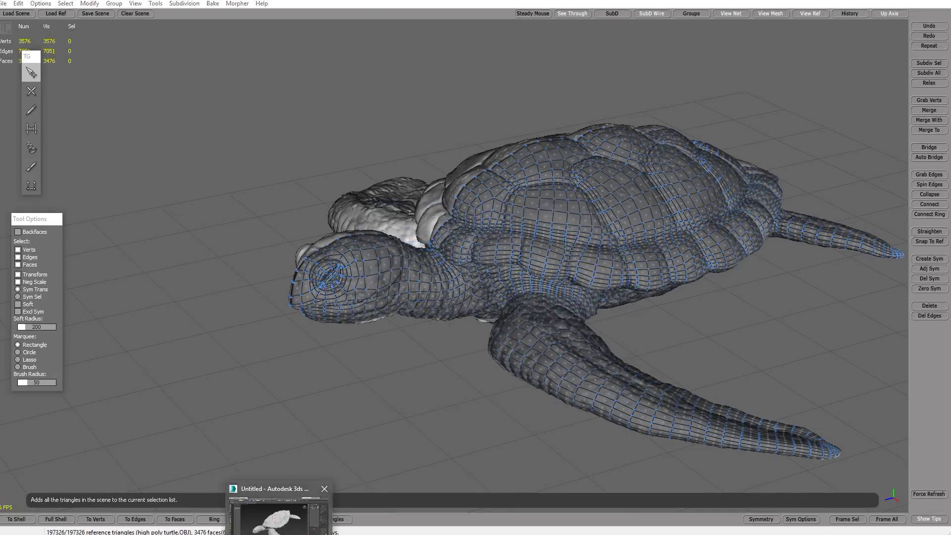
# - Switch to 3ds Max, delete the existing turtle, and import the New Low poly turtle OBJ as an Editable Poly
pyautogui.click(280, 525)
pyautogui.press('Delete')
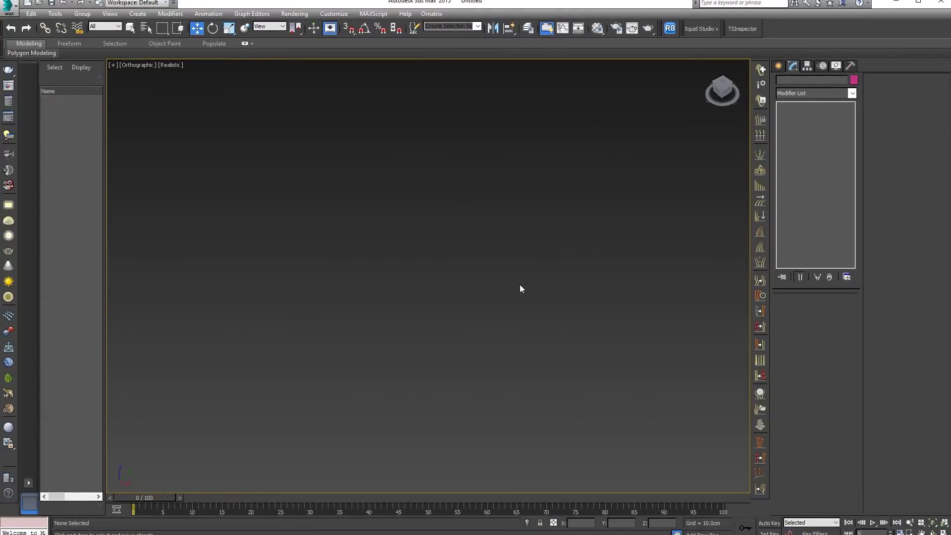
pyautogui.click(17, 10)
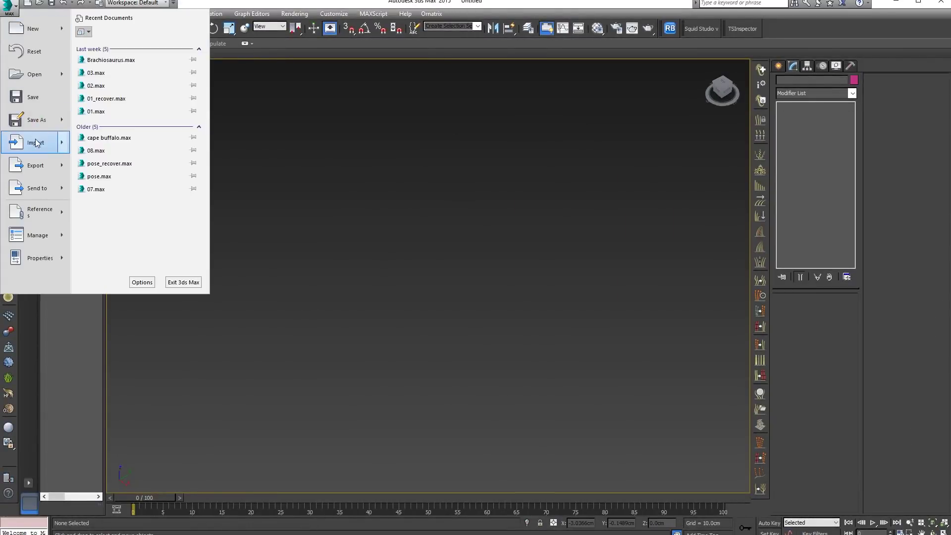
pyautogui.click(20, 140)
pyautogui.doubleClick(236, 85)
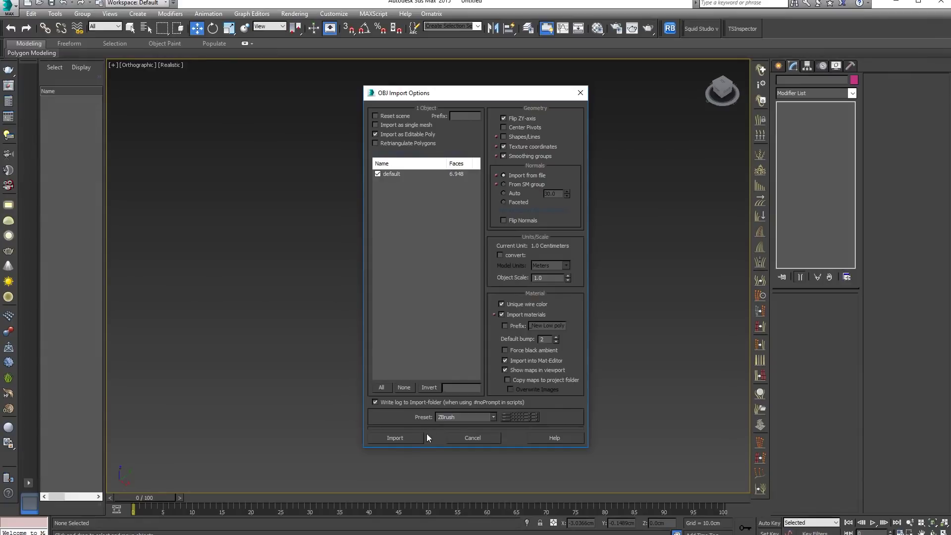
pyautogui.click(395, 438)
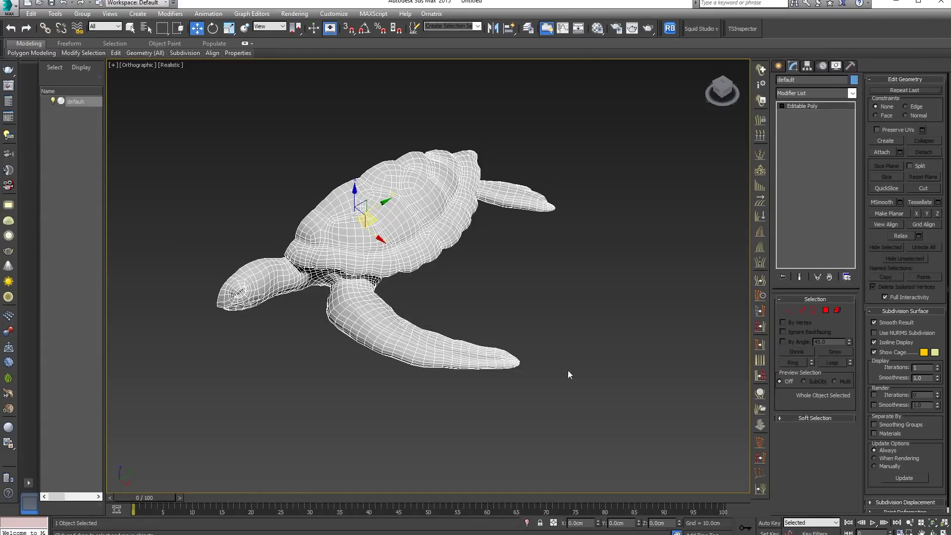
# - Show the half turtle in Top view and add a Symmetry modifier to mirror it across the X axis
pyautogui.keyDown('alt'); pyautogui.moveTo(568, 372); pyautogui.dragTo(625, 317, button='middle'); pyautogui.keyUp('alt')
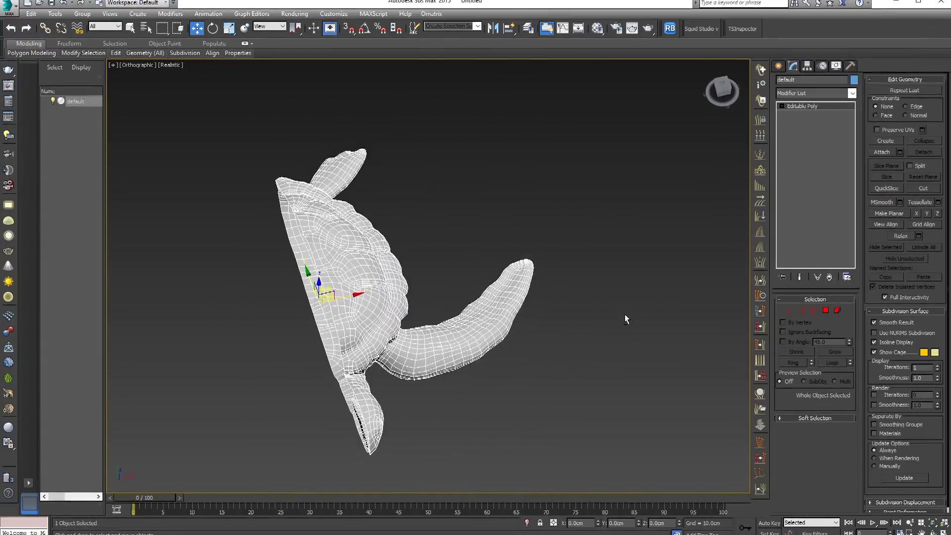
pyautogui.press('t')
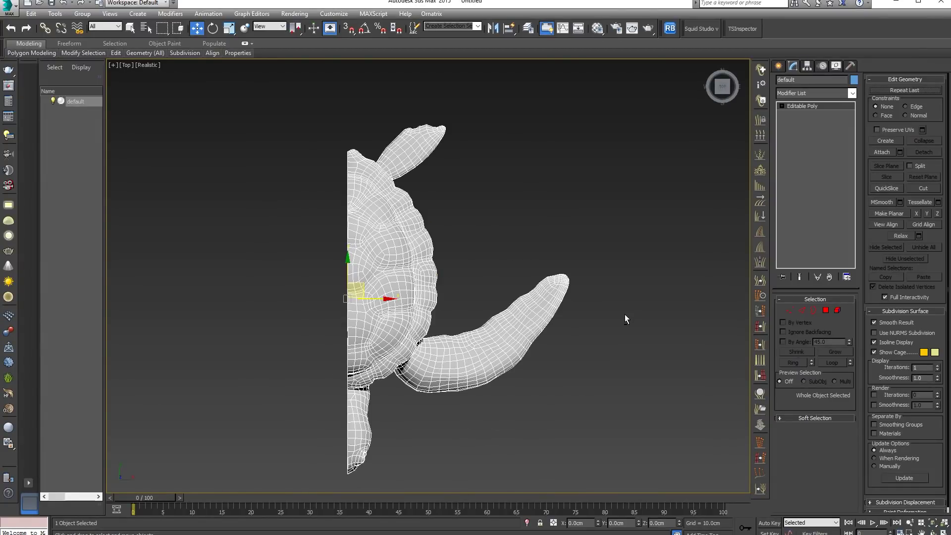
pyautogui.click(853, 94)
pyautogui.press('s')
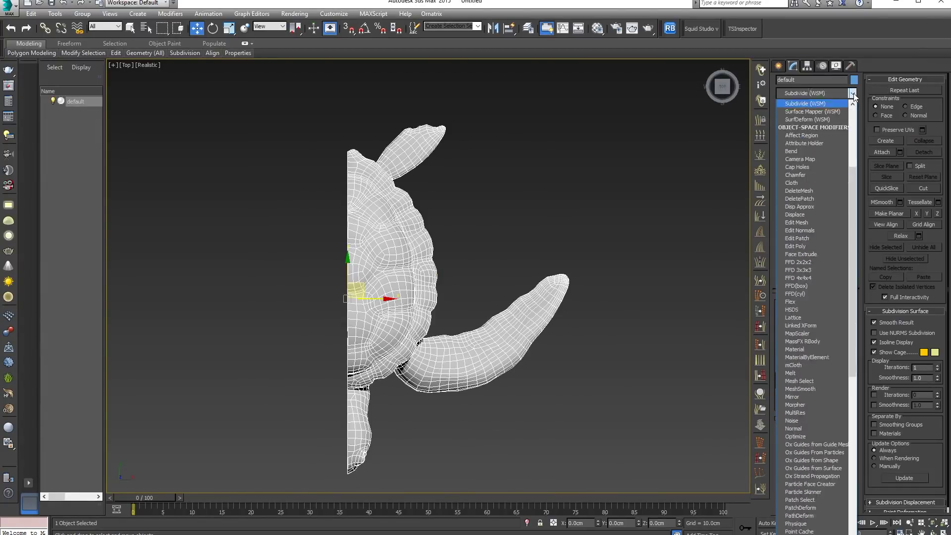
pyautogui.press('s')
pyautogui.press('s')
pyautogui.press('s')
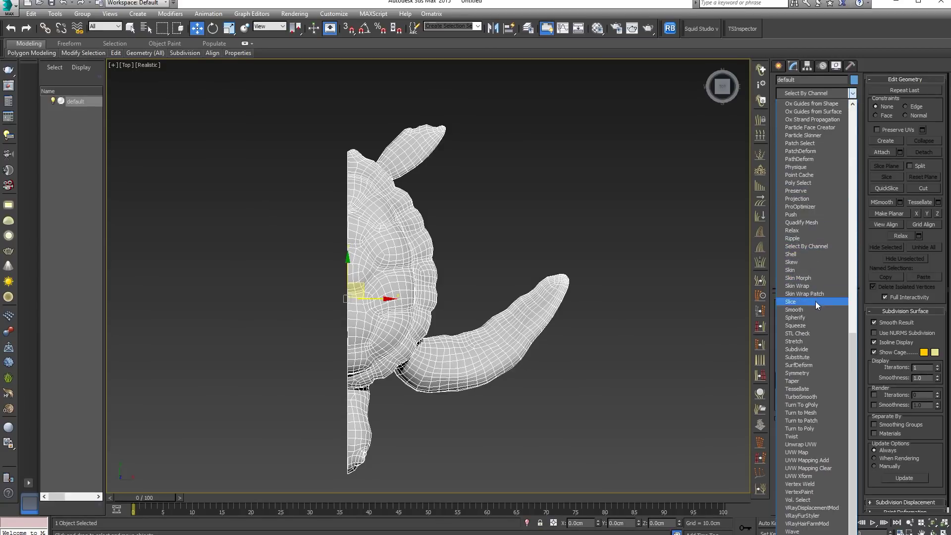
pyautogui.click(808, 373)
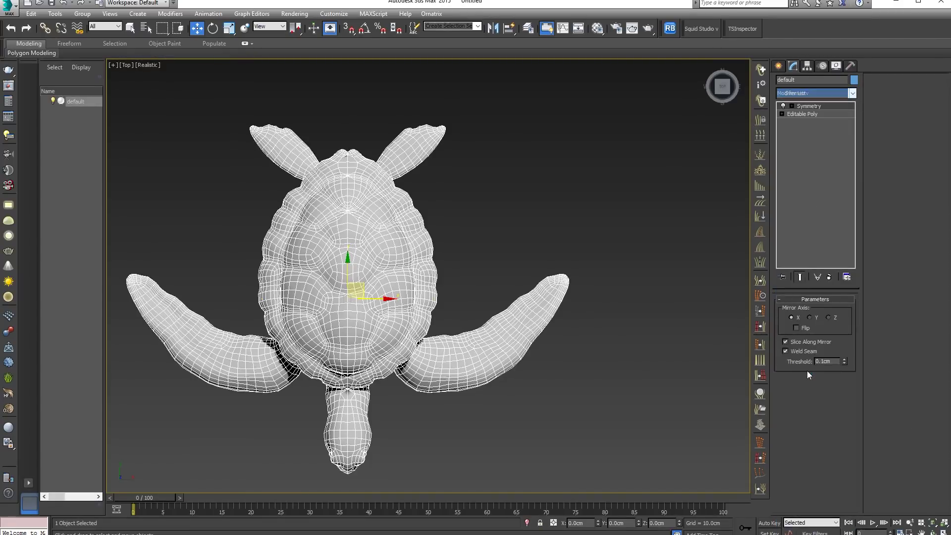
# - Set the Symmetry modifier's weld seam threshold to 0.01 cm
pyautogui.moveTo(593, 367); pyautogui.dragTo(646, 343, button='middle')
pyautogui.keyDown('alt'); pyautogui.moveTo(617, 378); pyautogui.dragTo(599, 347, button='middle'); pyautogui.keyUp('alt')
pyautogui.scroll(6, 291, 370)
pyautogui.scroll(4, 452, 335)
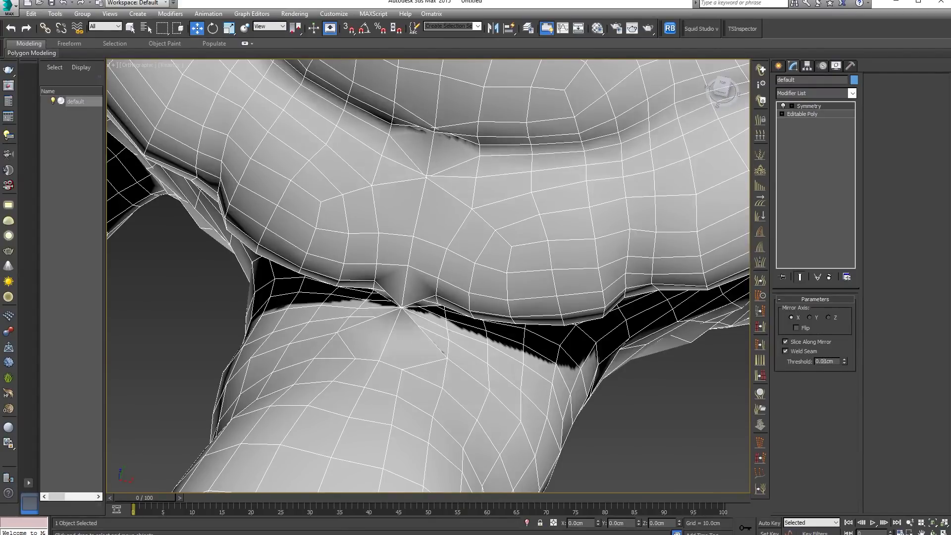
pyautogui.press('Return')
# - Show the viewport statistics and examine the mirrored turtle's polygon count, underside and head
pyautogui.scroll(-9, 633, 424)
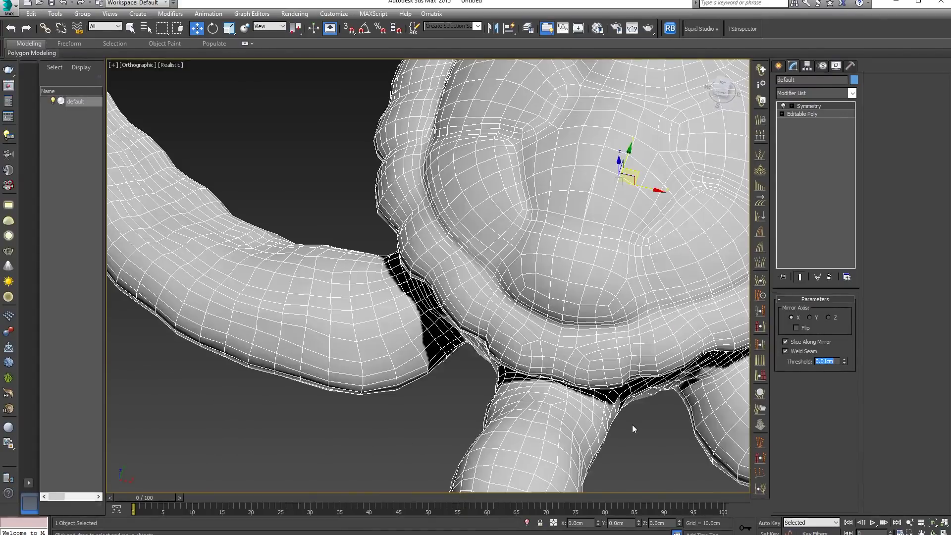
pyautogui.moveTo(664, 441); pyautogui.dragTo(588, 296, button='middle')
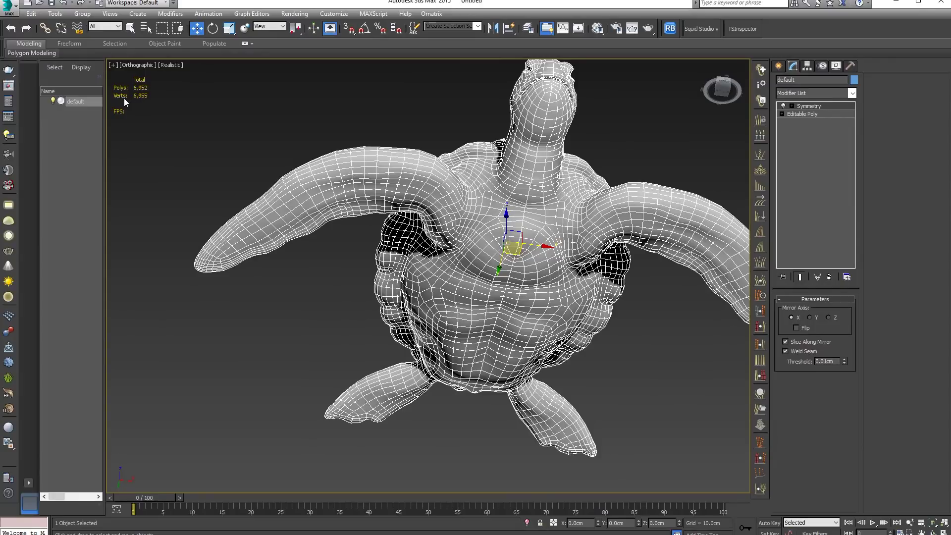
pyautogui.scroll(-3, 592, 296)
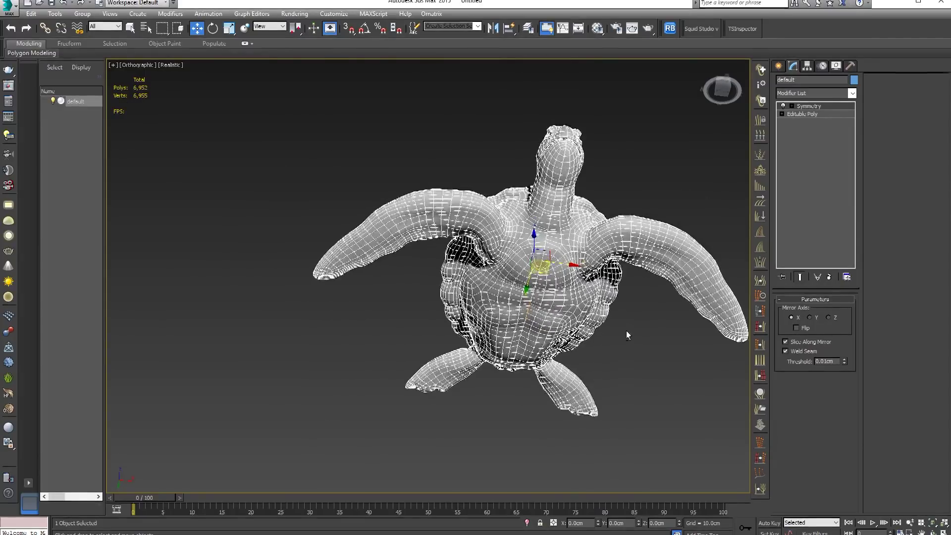
pyautogui.keyDown('alt'); pyautogui.moveTo(626, 333); pyautogui.dragTo(608, 253, button='middle'); pyautogui.keyUp('alt')
pyautogui.scroll(6, 538, 218)
pyautogui.moveTo(609, 173); pyautogui.dragTo(552, 346, button='middle')
pyautogui.scroll(-2, 598, 260)
pyautogui.scroll(6, 420, 307)
pyautogui.scroll(-2, 420, 306)
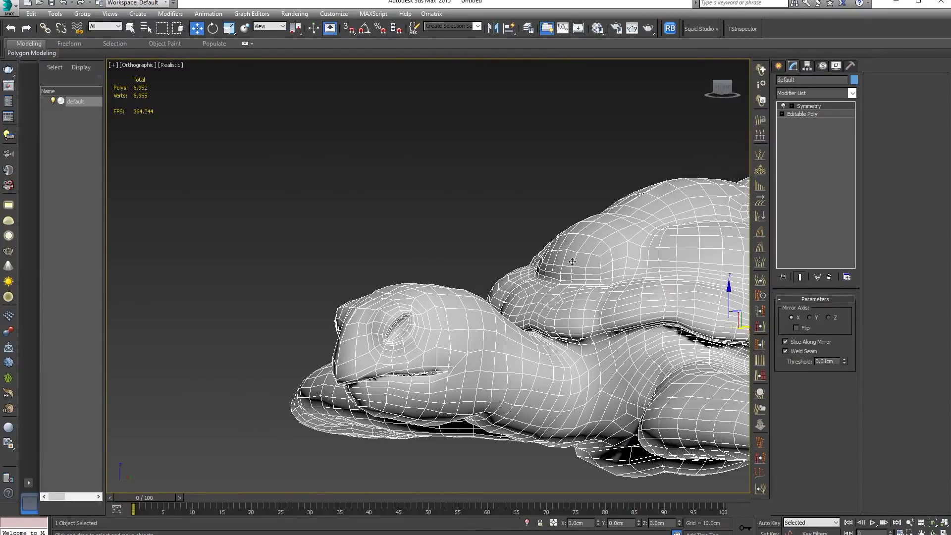
# - Add a TurboSmooth modifier with 1 iteration above the Symmetry modifier
pyautogui.click(839, 91)
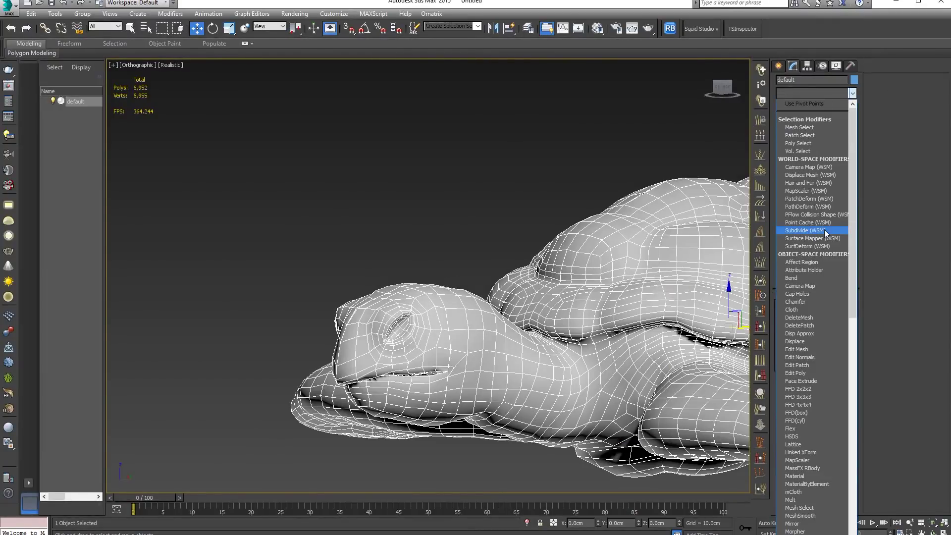
pyautogui.press('t')
pyautogui.press('u')
pyautogui.press('Return')
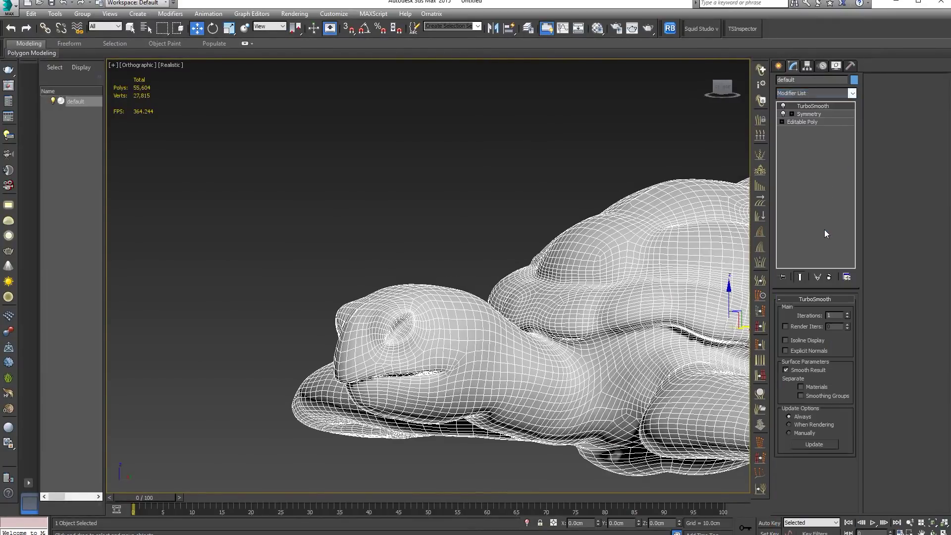
# - Turn off Display Selected with Edged Faces in the Viewport Configuration to show the turtle without its wireframe
pyautogui.click(115, 66)
pyautogui.click(153, 182)
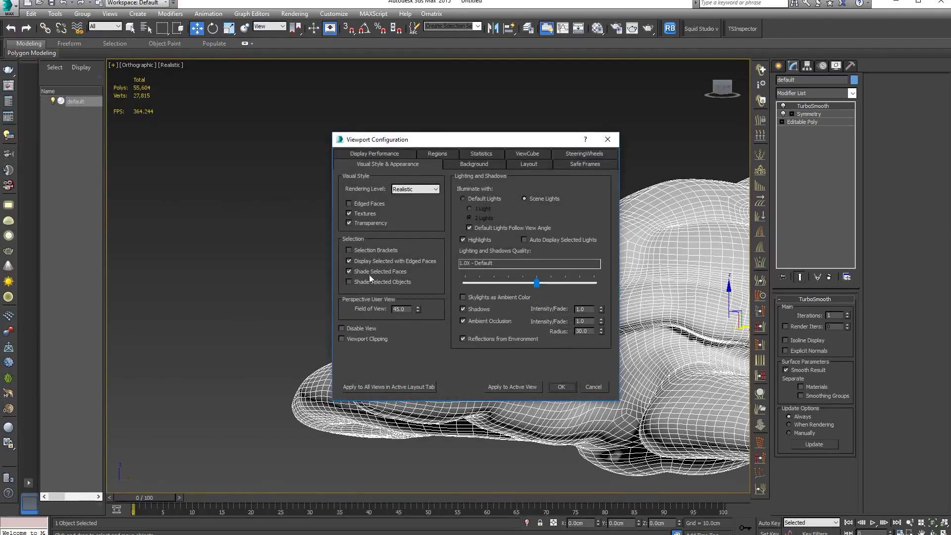
pyautogui.click(350, 261)
pyautogui.click(554, 387)
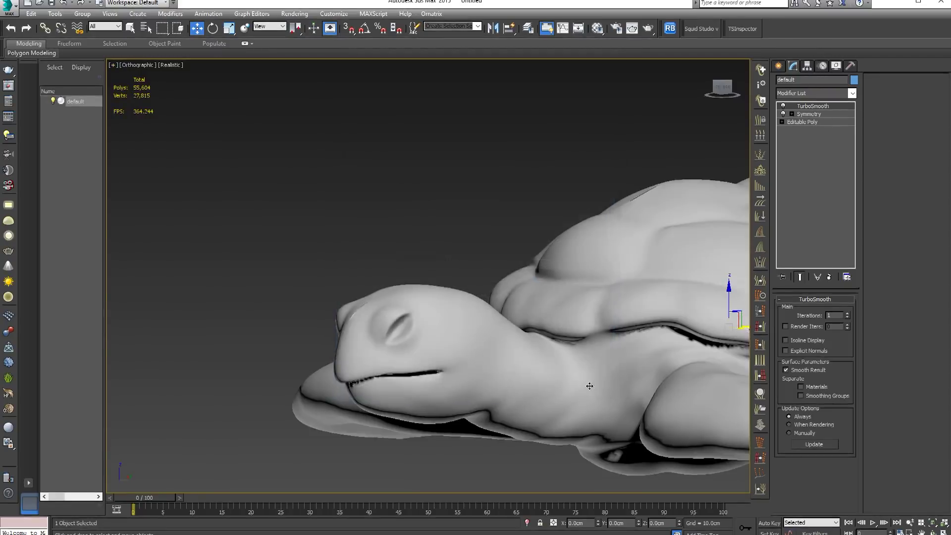
# - Return the turtle to its Editable Poly level with edged faces and the end result shown at the rear shell's seam gap
pyautogui.scroll(-4, 588, 386)
pyautogui.moveTo(589, 387); pyautogui.dragTo(473, 344, button='middle')
pyautogui.keyDown('alt'); pyautogui.moveTo(575, 327); pyautogui.dragTo(561, 357, button='middle'); pyautogui.keyUp('alt')
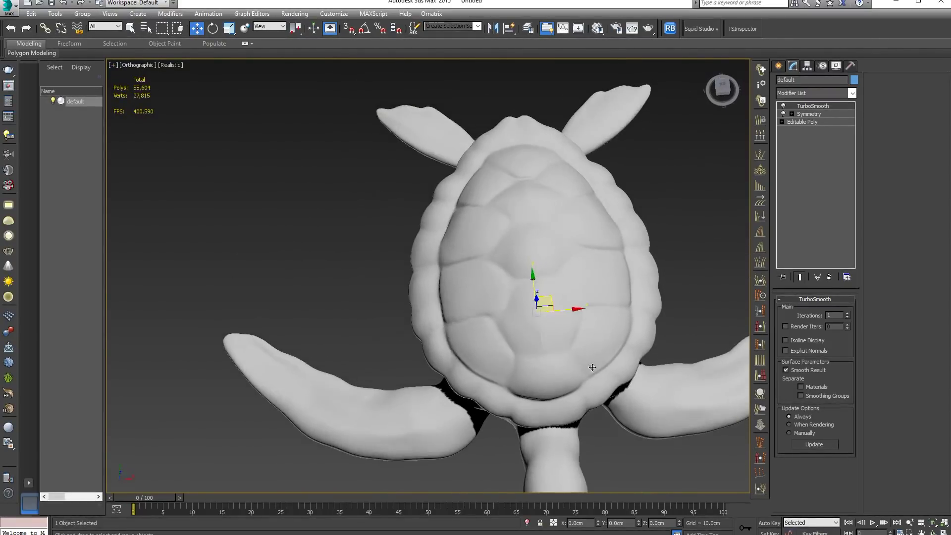
pyautogui.scroll(3, 561, 357)
pyautogui.scroll(-3, 548, 287)
pyautogui.keyDown('alt'); pyautogui.moveTo(548, 287); pyautogui.dragTo(505, 298, button='middle'); pyautogui.keyUp('alt')
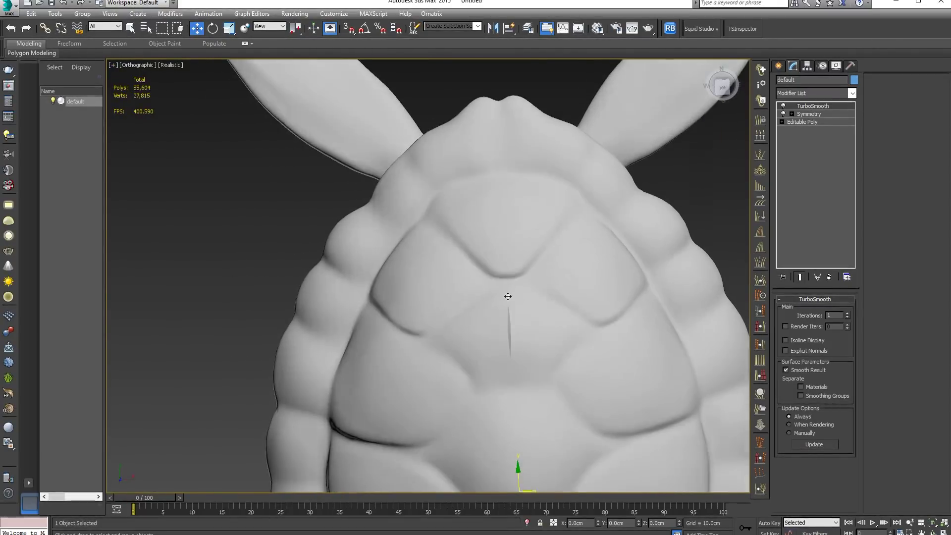
pyautogui.scroll(4, 514, 328)
pyautogui.click(810, 122)
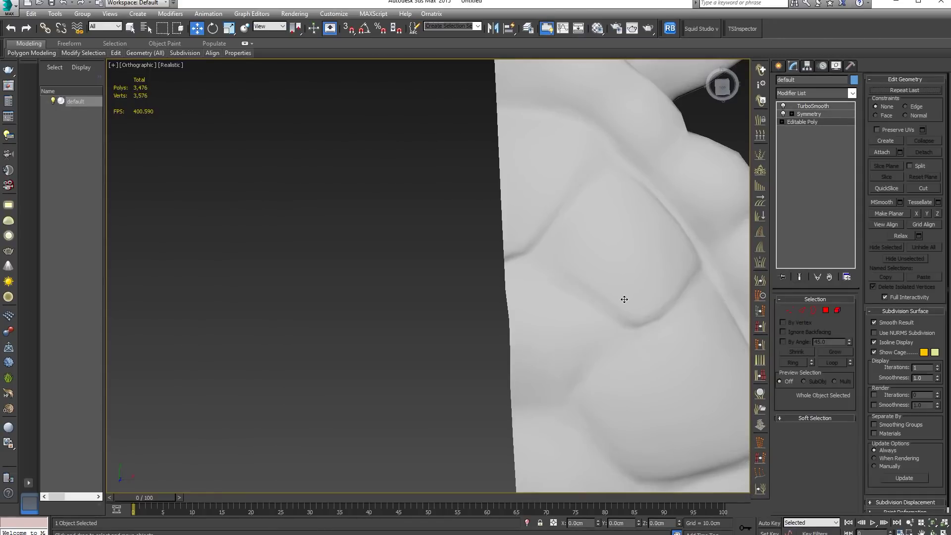
pyautogui.press('F4')
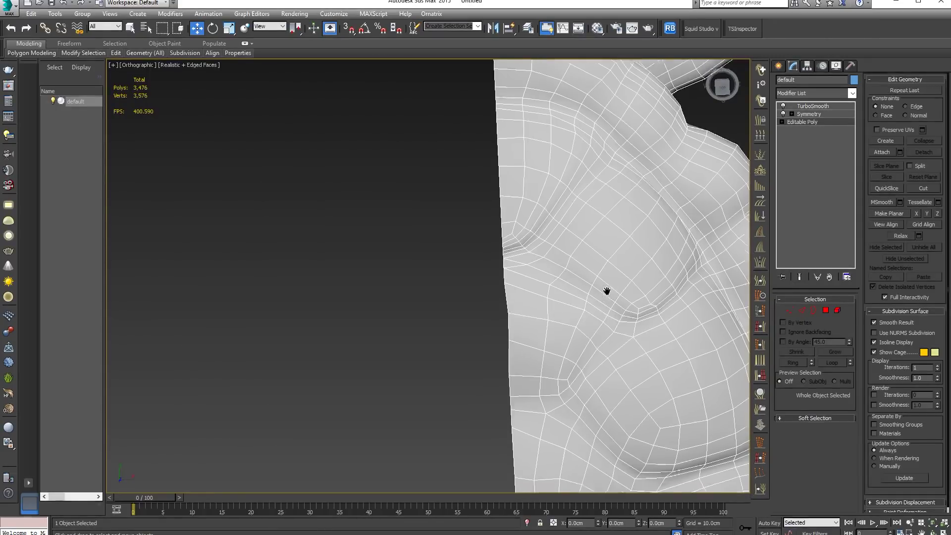
pyautogui.click(803, 279)
pyautogui.scroll(4, 606, 289)
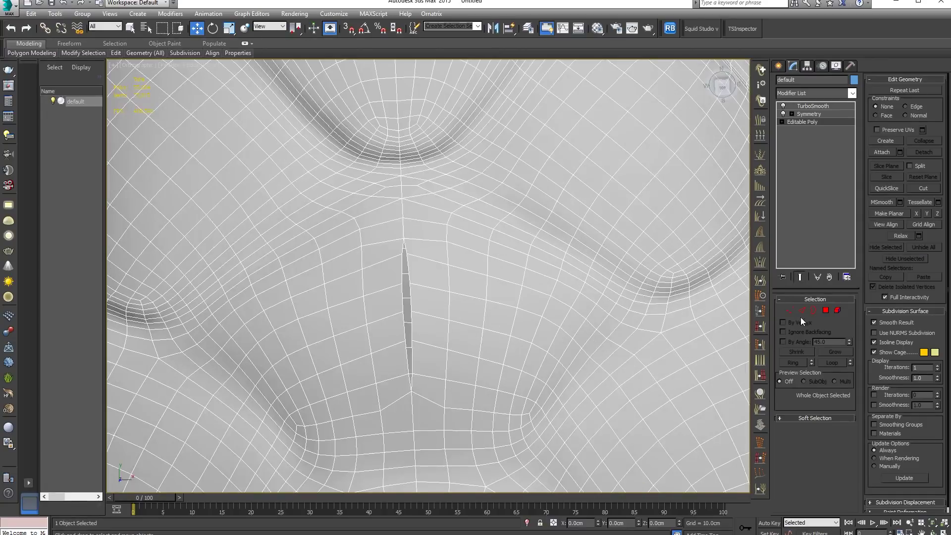
# - Move the two centre-line vertices beside the rear shell gap sideways toward the symmetry plane to close the seam
pyautogui.click(791, 311)
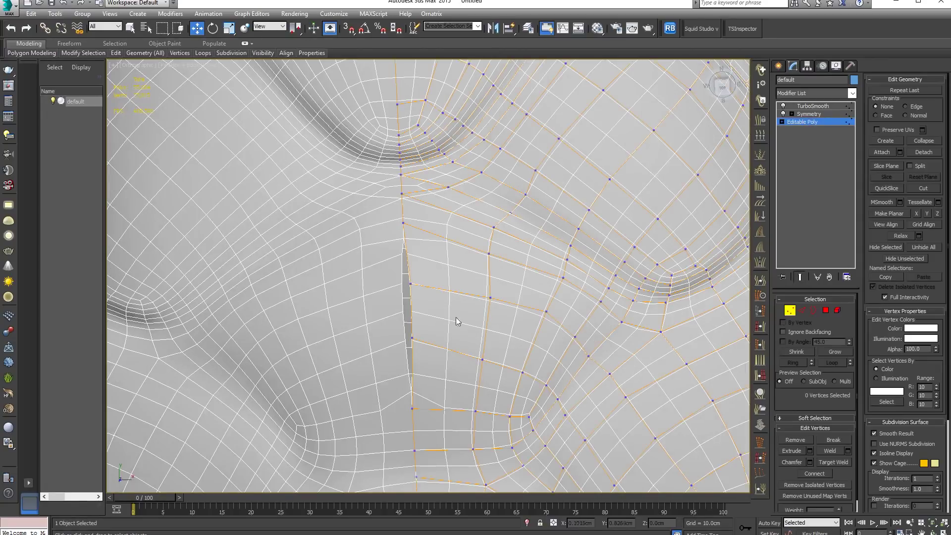
pyautogui.click(412, 285)
pyautogui.moveTo(441, 283); pyautogui.dragTo(417, 333)
pyautogui.click(412, 338)
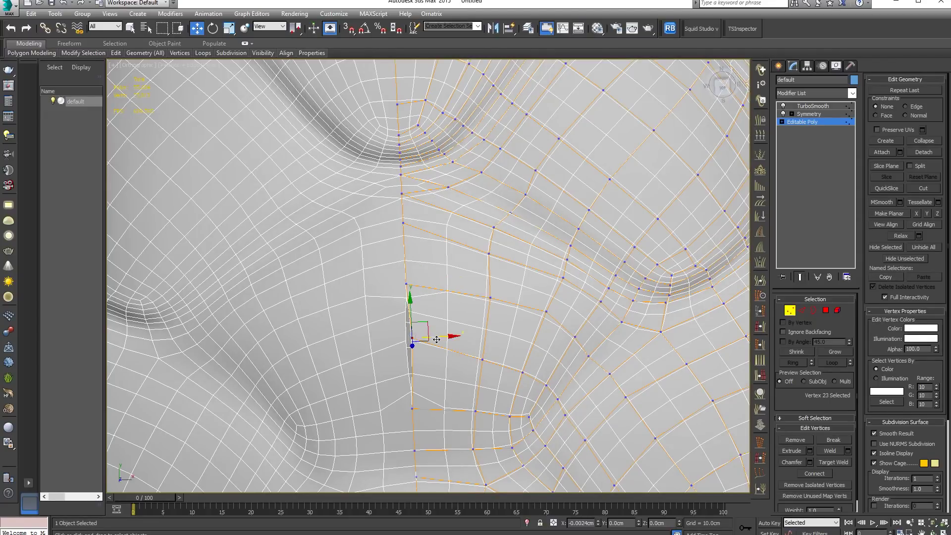
pyautogui.scroll(-5, 470, 403)
# - Close the second gap along the shell's centre line by moving its border vertex sideways to the symmetry plane
pyautogui.scroll(12, 470, 402)
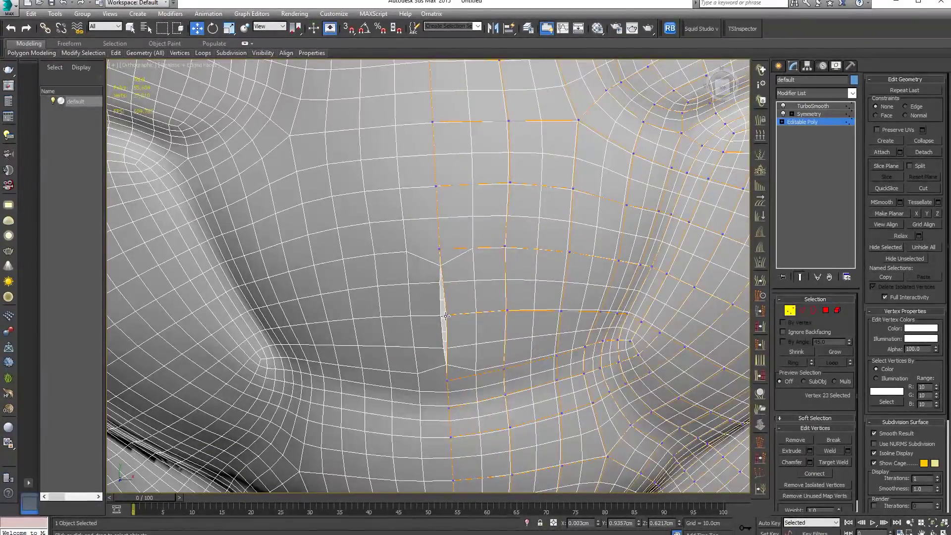
pyautogui.click(447, 321)
pyautogui.moveTo(475, 315); pyautogui.dragTo(472, 315)
pyautogui.scroll(-5, 463, 325)
pyautogui.scroll(8, 464, 326)
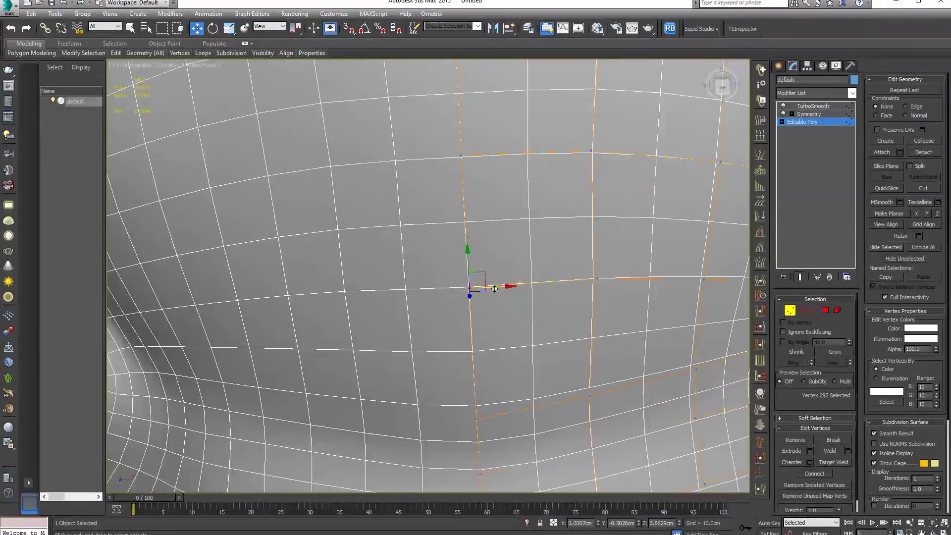
pyautogui.moveTo(494, 289); pyautogui.dragTo(493, 289)
# - Hide the edged faces and leave vertex editing on the turtle
pyautogui.scroll(-10, 492, 301)
pyautogui.keyDown('alt'); pyautogui.moveTo(597, 342); pyautogui.dragTo(545, 271, button='middle'); pyautogui.keyUp('alt')
pyautogui.press('F4')
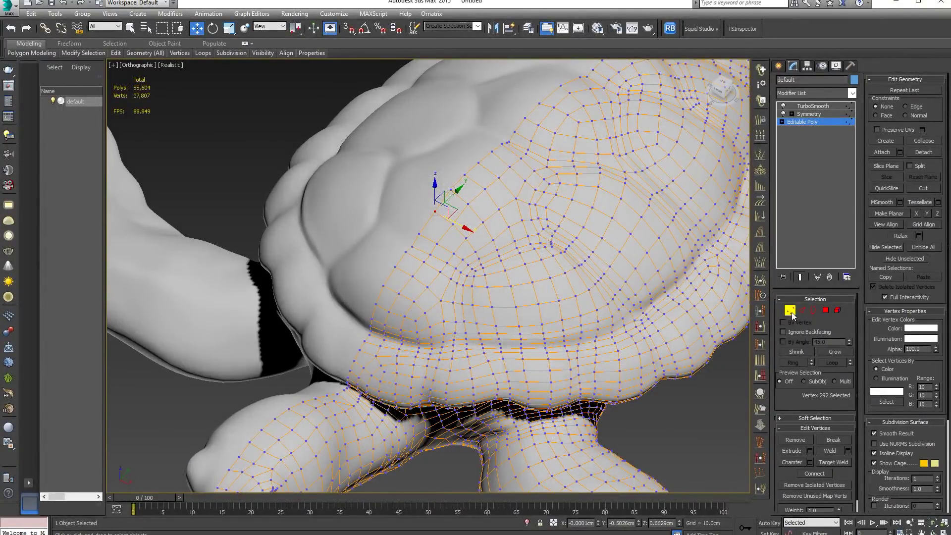
pyautogui.click(790, 311)
# - Close the seam gap between the eyes on the turtle's head by moving its centre-line vertex to the symmetry plane
pyautogui.scroll(-5, 530, 384)
pyautogui.keyDown('alt'); pyautogui.moveTo(530, 384); pyautogui.dragTo(640, 322, button='middle'); pyautogui.keyUp('alt')
pyautogui.scroll(5, 513, 383)
pyautogui.click(790, 310)
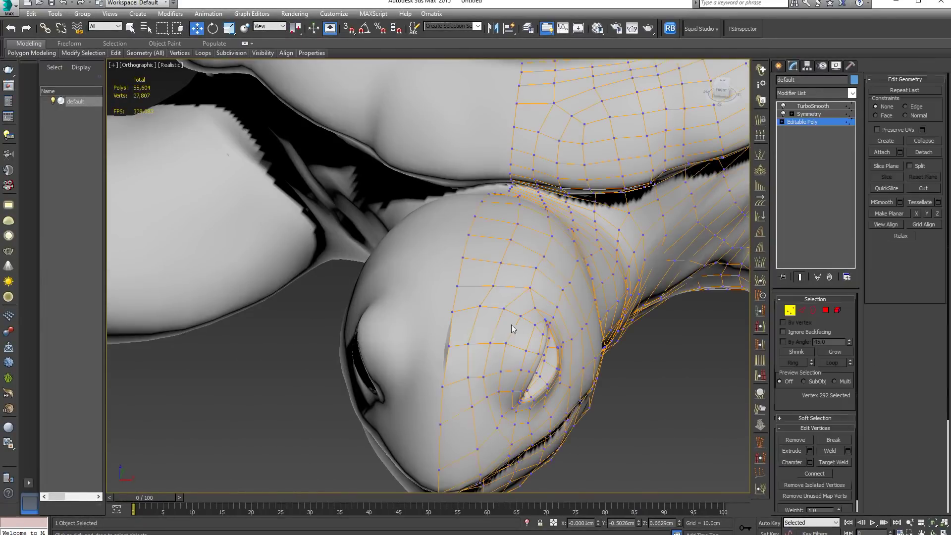
pyautogui.click(447, 346)
pyautogui.moveTo(479, 352); pyautogui.dragTo(476, 352)
pyautogui.scroll(-4, 476, 351)
pyautogui.keyDown('alt'); pyautogui.moveTo(477, 352); pyautogui.dragTo(495, 317, button='middle'); pyautogui.keyUp('alt')
pyautogui.click(789, 311)
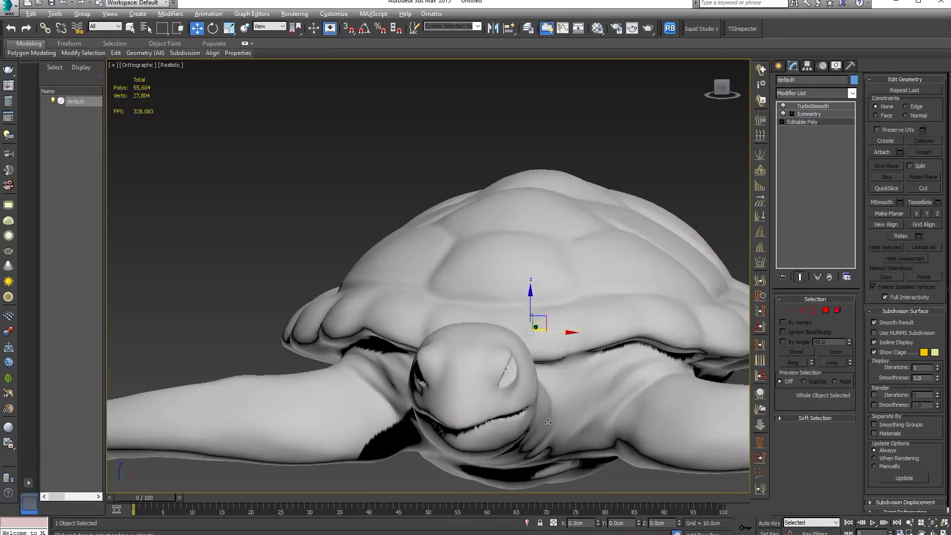
# - Turn off the TurboSmooth modifier in the turtle's modifier stack
pyautogui.keyDown('alt'); pyautogui.moveTo(545, 278); pyautogui.dragTo(524, 93, button='middle'); pyautogui.keyUp('alt')
pyautogui.scroll(-3, 550, 351)
pyautogui.scroll(-5, 550, 178)
pyautogui.keyDown('alt'); pyautogui.moveTo(577, 198); pyautogui.dragTo(608, 158, button='middle'); pyautogui.keyUp('alt')
pyautogui.moveTo(607, 158); pyautogui.dragTo(490, 337, button='middle')
pyautogui.click(810, 106)
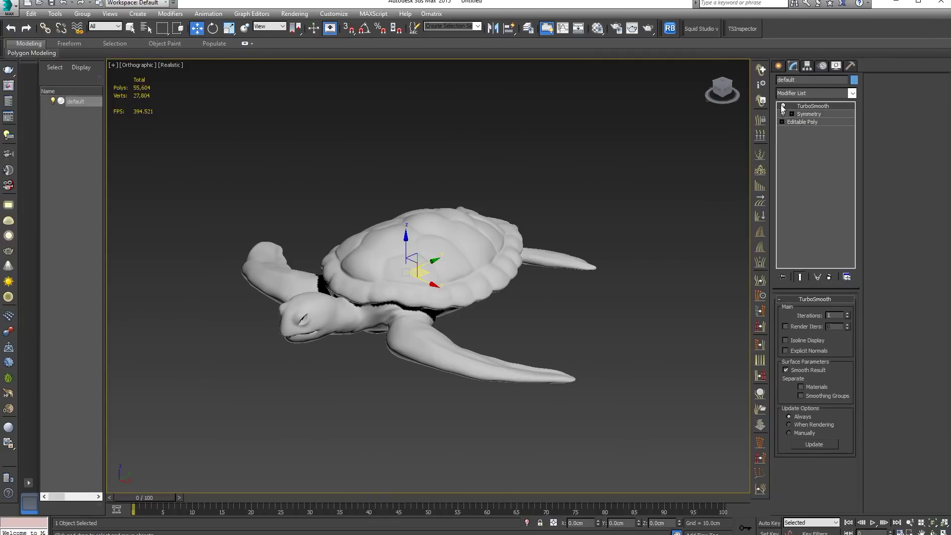
pyautogui.click(783, 106)
# - Convert the mirrored turtle to an Editable Poly to collapse its modifiers
pyautogui.rightClick(429, 246)
pyautogui.moveTo(506, 345)
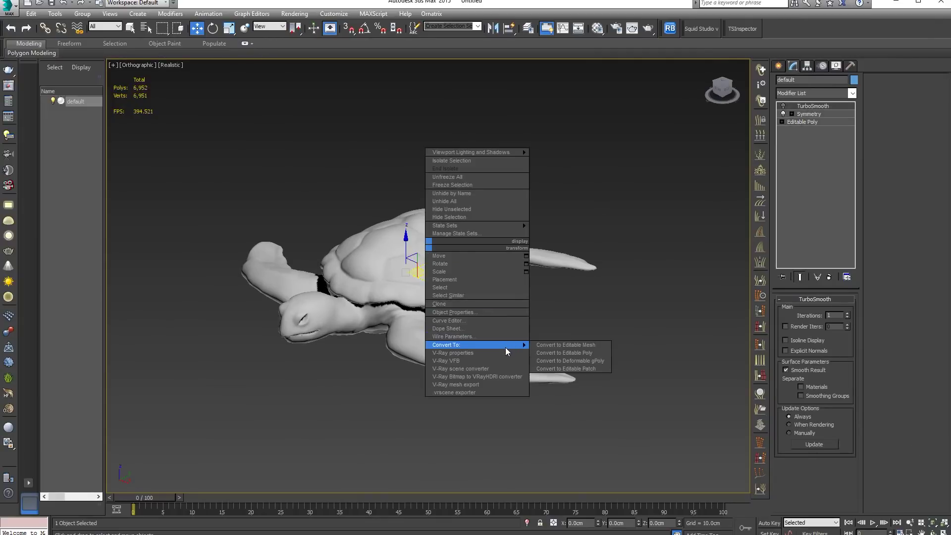
pyautogui.click(565, 353)
pyautogui.press('z')
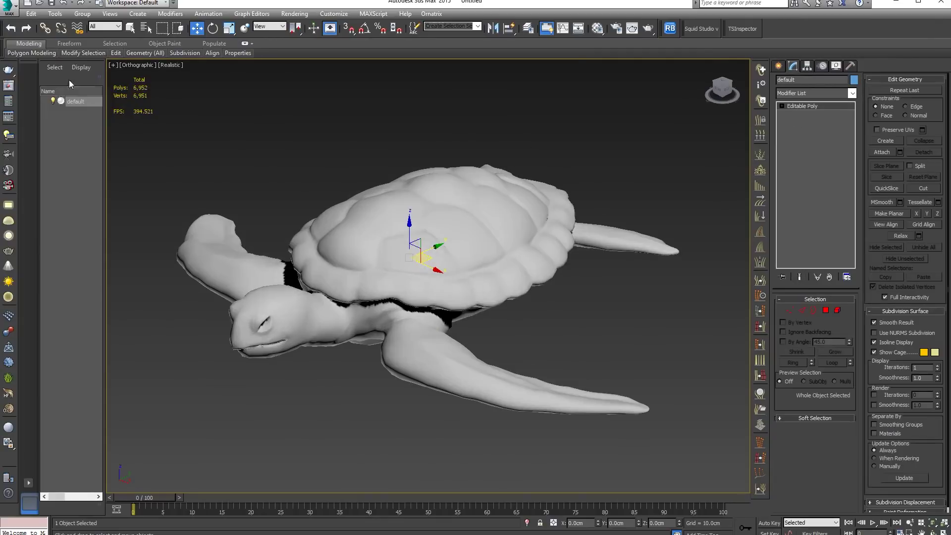
# - Export the full turtle as OBJ to the Desktop, replacing the existing file New Low poly turtle
pyautogui.click(13, 15)
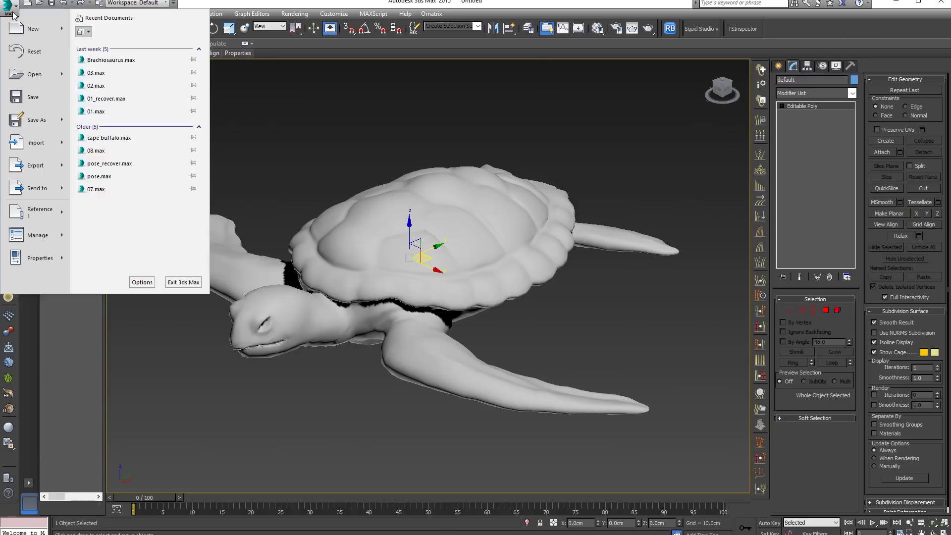
pyautogui.click(38, 159)
pyautogui.click(240, 78)
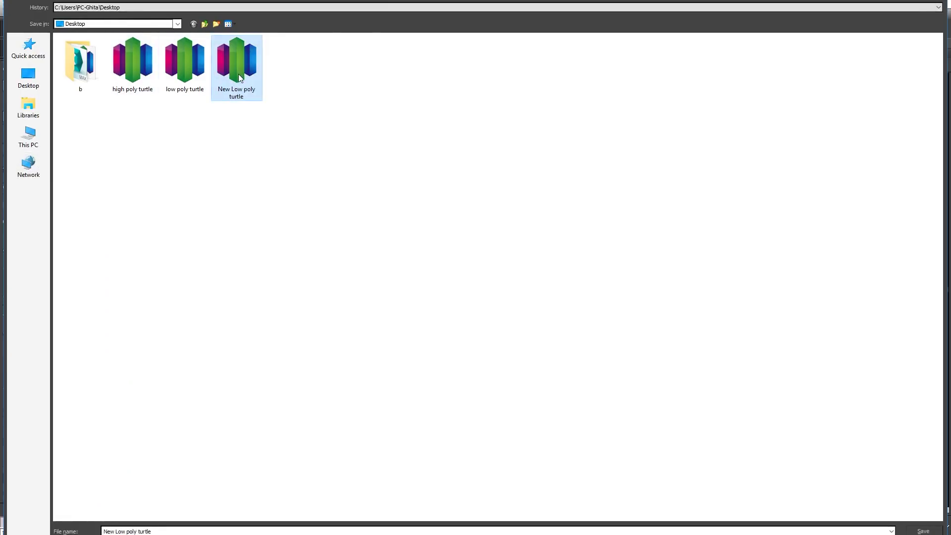
pyautogui.click(910, 531)
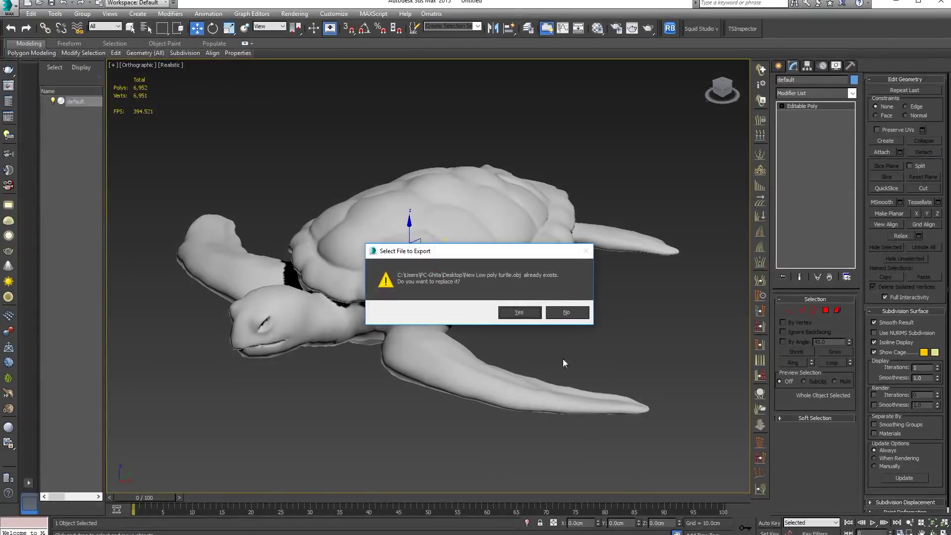
pyautogui.click(519, 313)
pyautogui.click(424, 350)
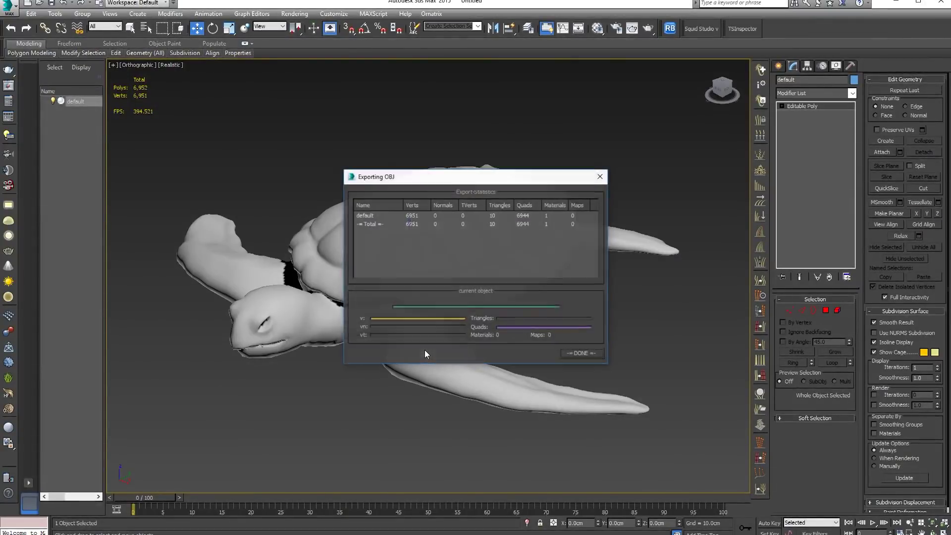
pyautogui.click(593, 352)
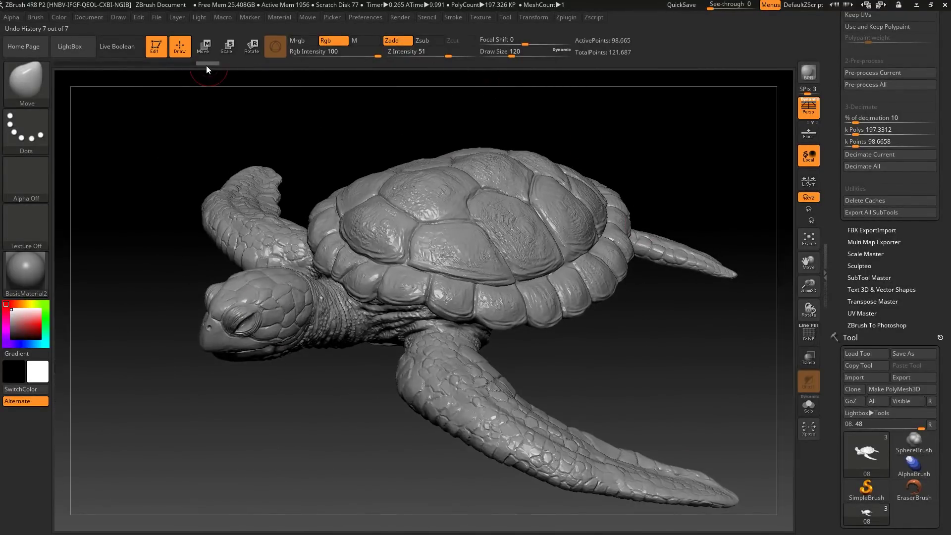
# - Switch to ZBrush and rewind subtool 08's undo history to the detailed sculpt with subdivision levels before decimation
pyautogui.moveTo(205, 64)
pyautogui.moveTo(205, 63); pyautogui.dragTo(141, 67)
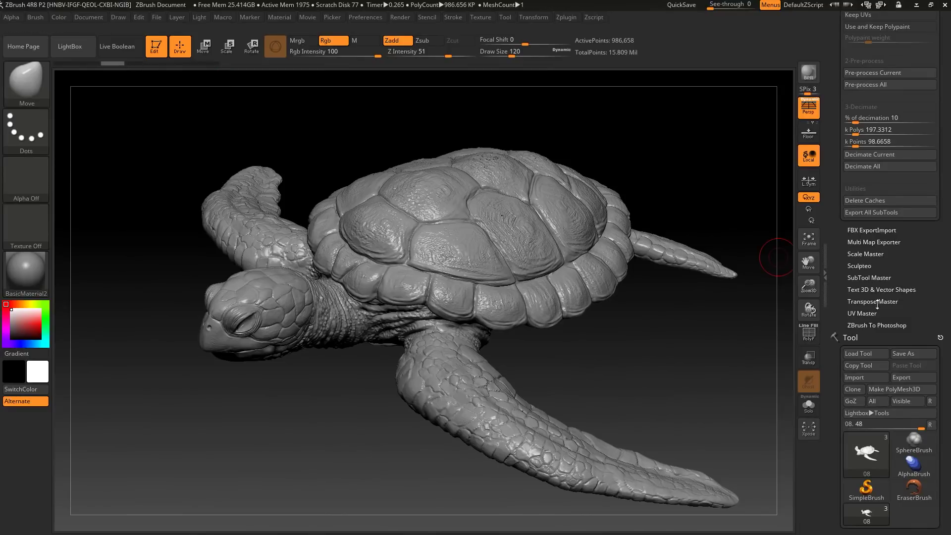
pyautogui.moveTo(930, 297); pyautogui.dragTo(927, 136)
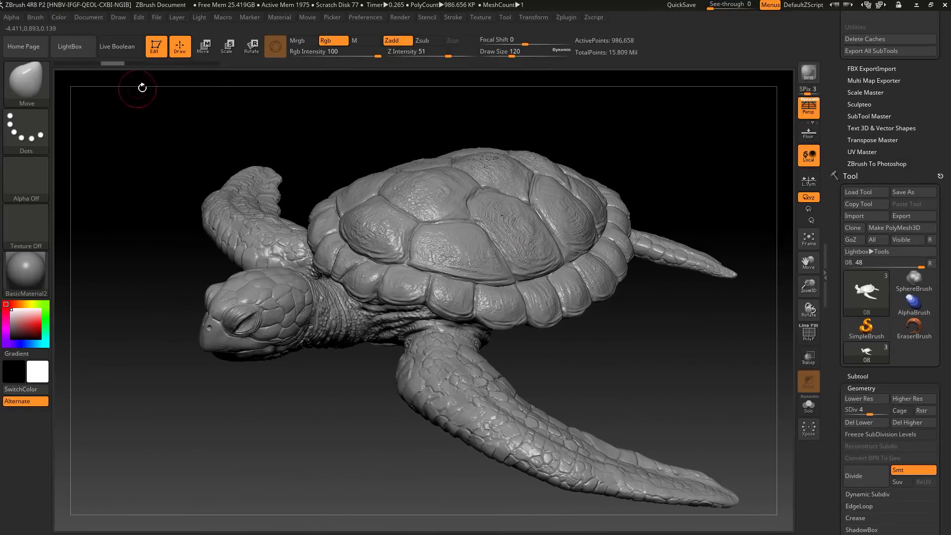
# - Delete the low-poly turtle subtool 09 and confirm the deletion
pyautogui.click(857, 376)
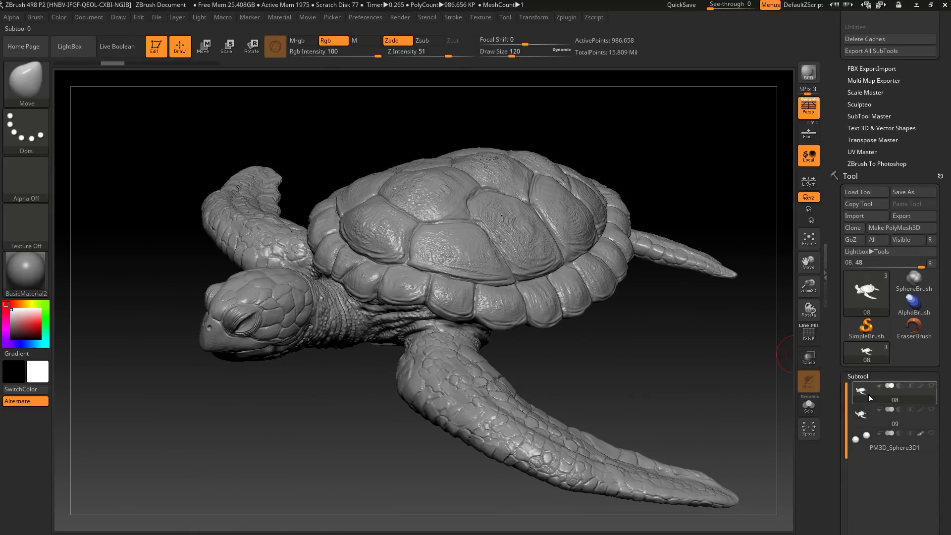
pyautogui.click(862, 415)
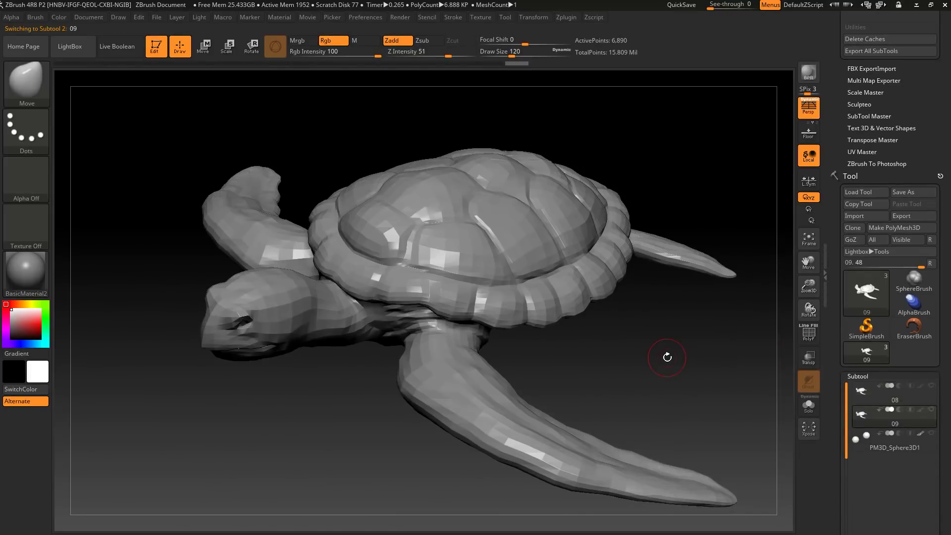
pyautogui.scroll(-10, 939, 330)
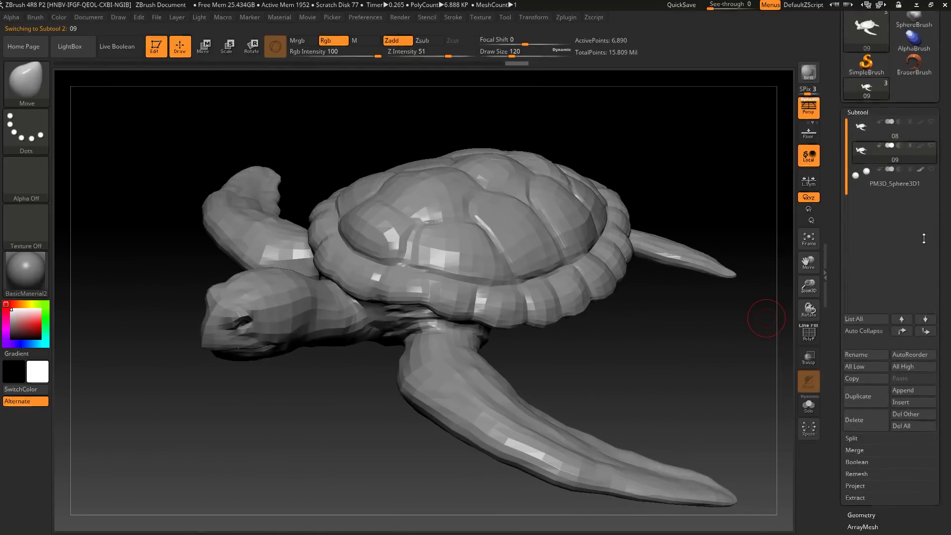
pyautogui.click(854, 391)
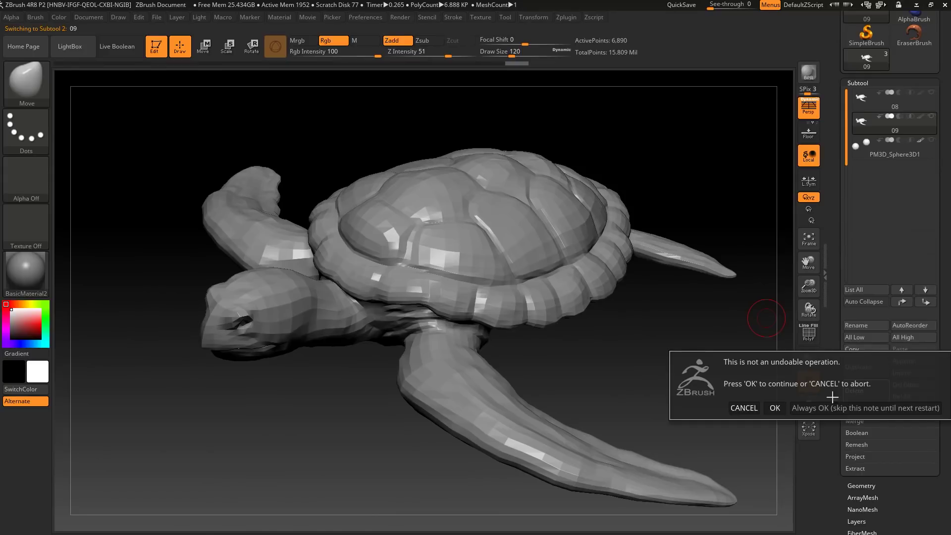
pyautogui.click(775, 408)
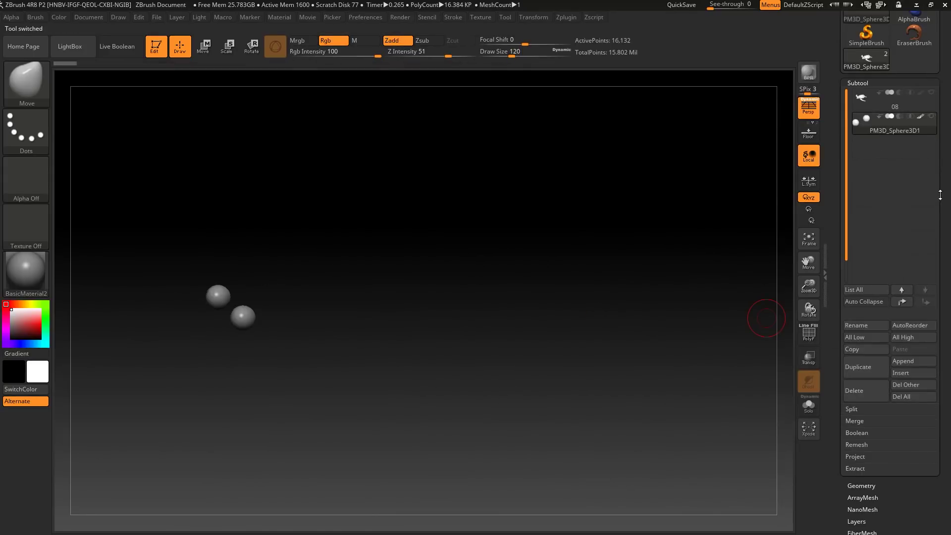
# - Select the detailed turtle subtool 08 and set its subdivision level to 1
pyautogui.click(865, 102)
pyautogui.click(871, 485)
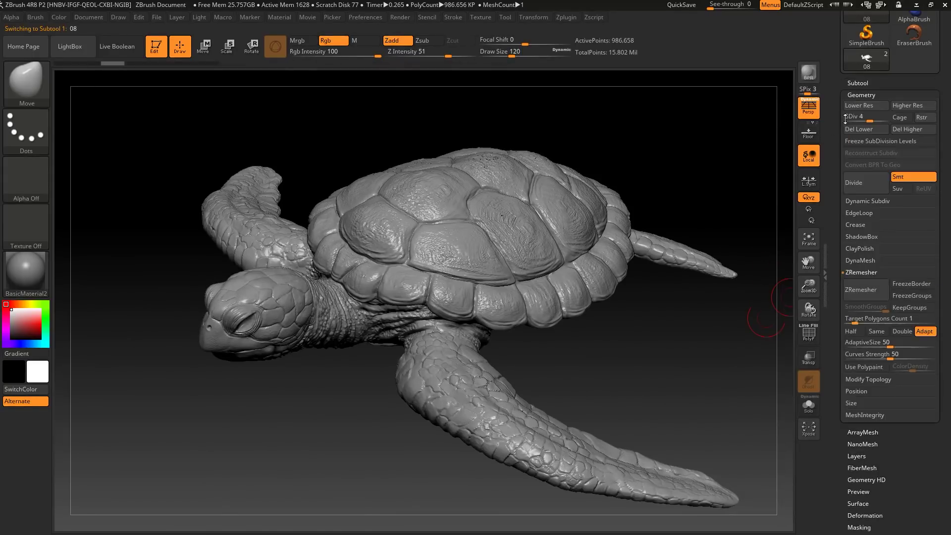
pyautogui.hotkey('ctrl', 'd')
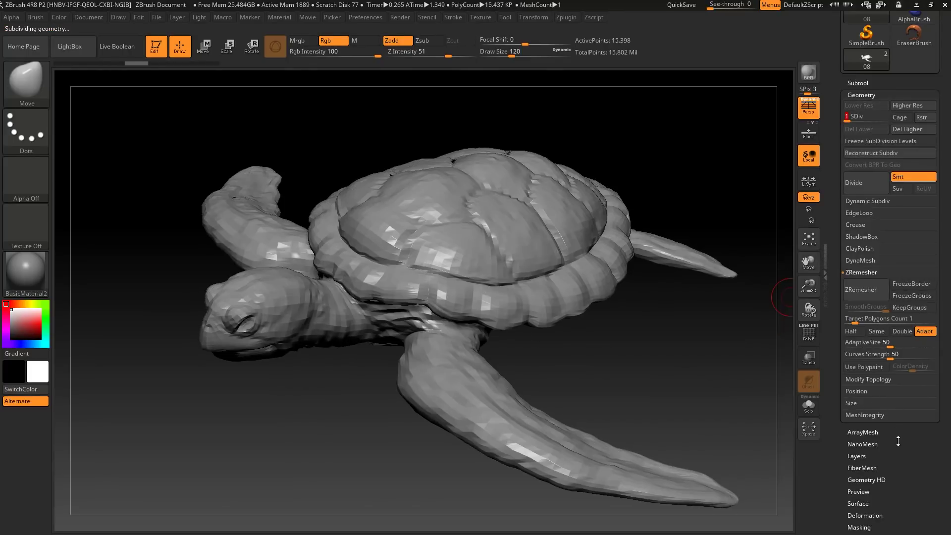
# - Import New Low poly turtle from the Desktop into subtool 08 and transfer the high-resolution details to the new mesh
pyautogui.scroll(3, 898, 441)
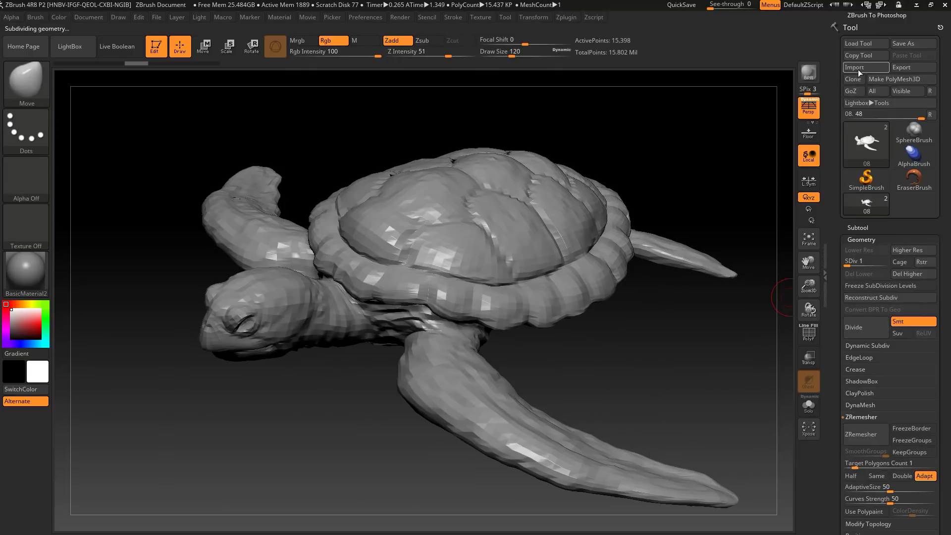
pyautogui.click(858, 69)
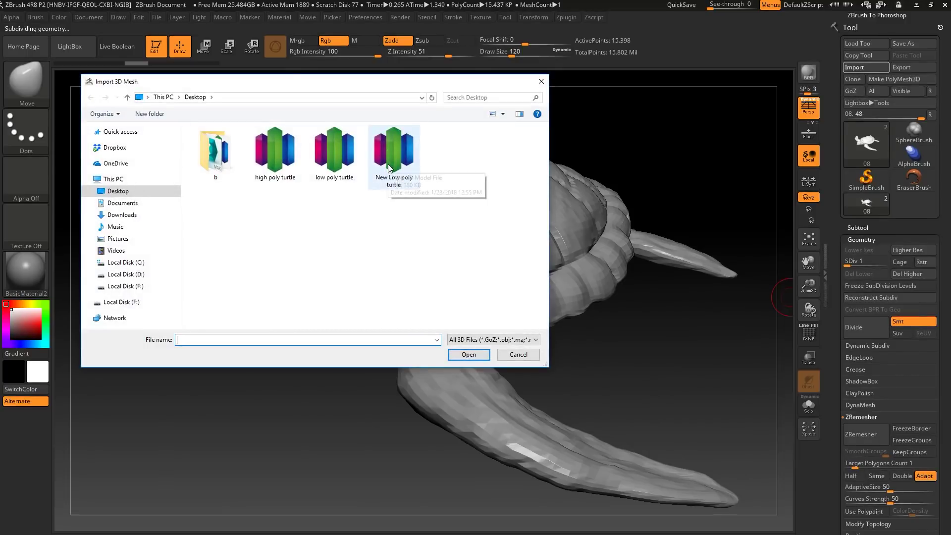
pyautogui.click(391, 159)
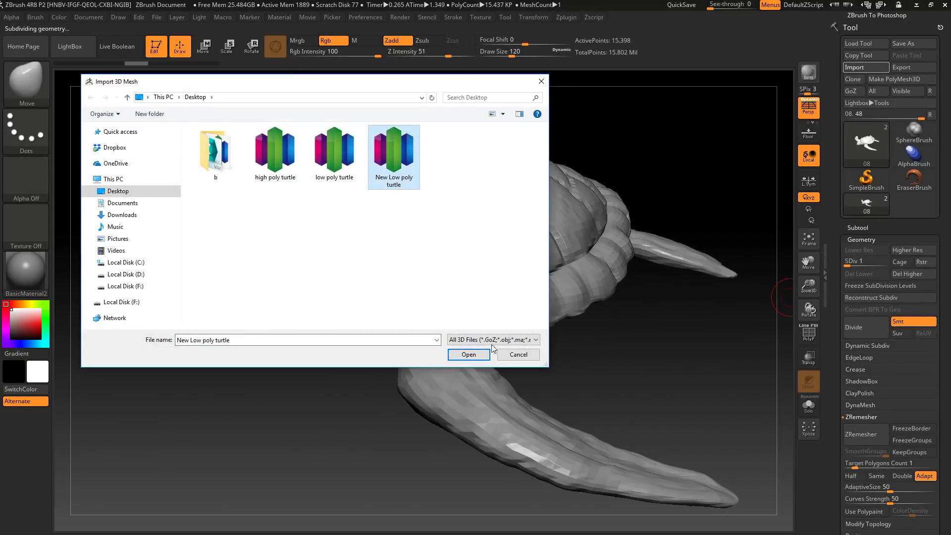
pyautogui.click(469, 355)
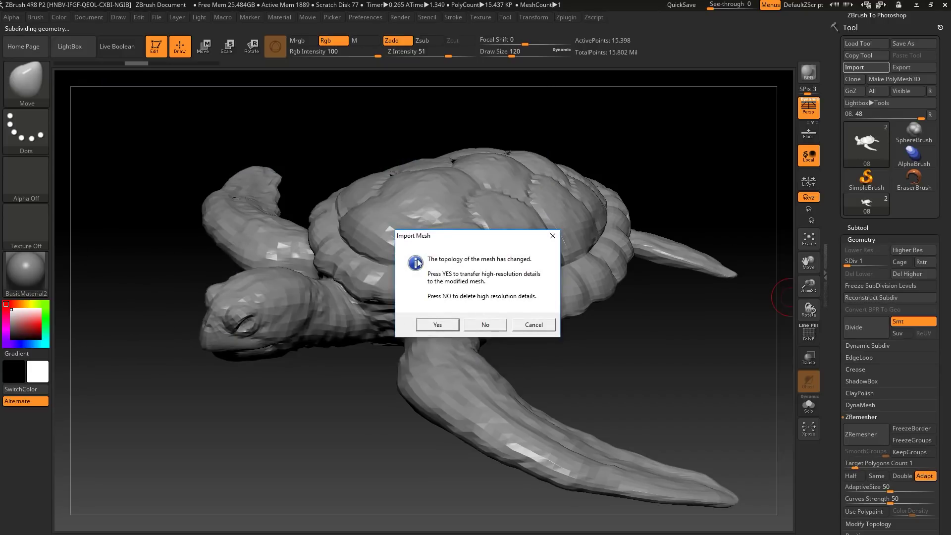
pyautogui.moveTo(413, 234); pyautogui.dragTo(414, 239)
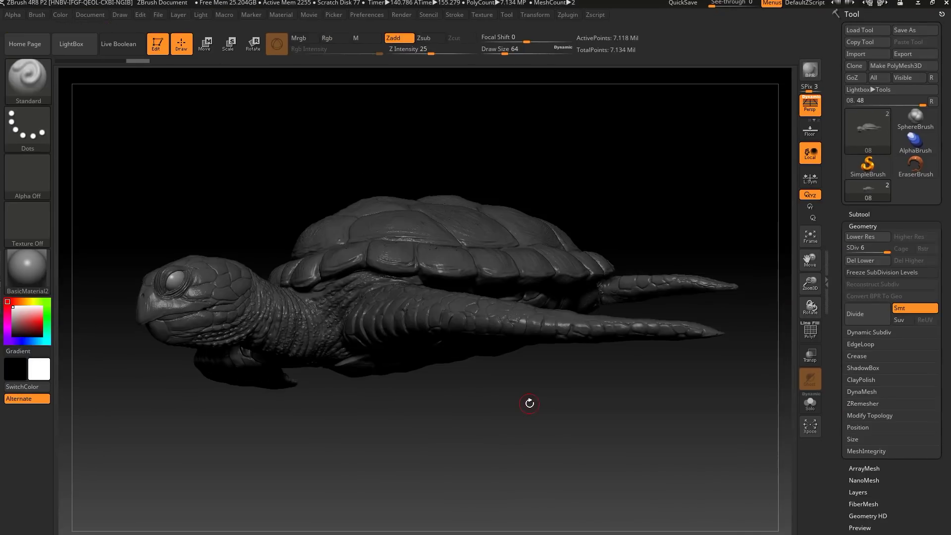
pyautogui.moveTo(524, 413)
pyautogui.mouseDown()
pyautogui.moveTo(577, 432)
pyautogui.moveTo(549, 433)
pyautogui.moveTo(509, 410)
pyautogui.mouseUp()
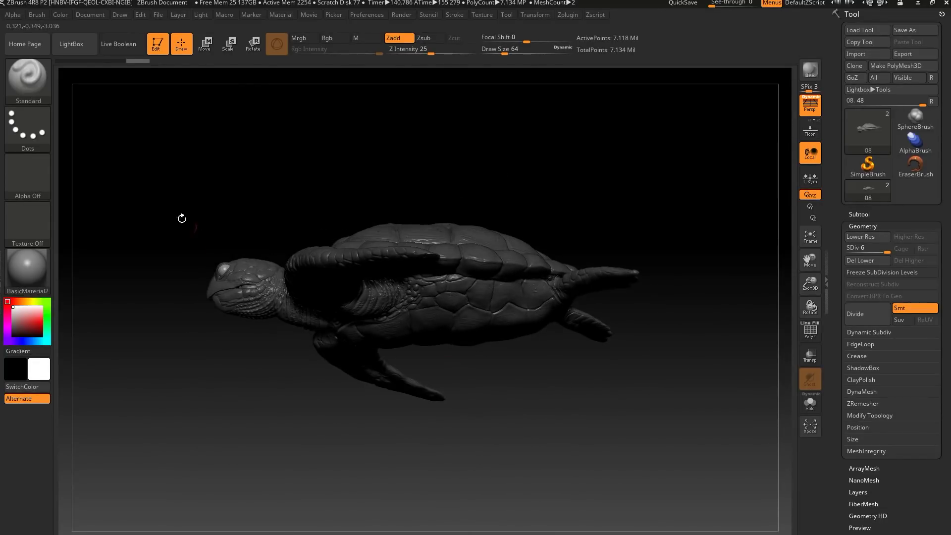
# - Clear the mask from the turtle and examine the transferred sculpt details on its head and neck
pyautogui.press('ctrl')
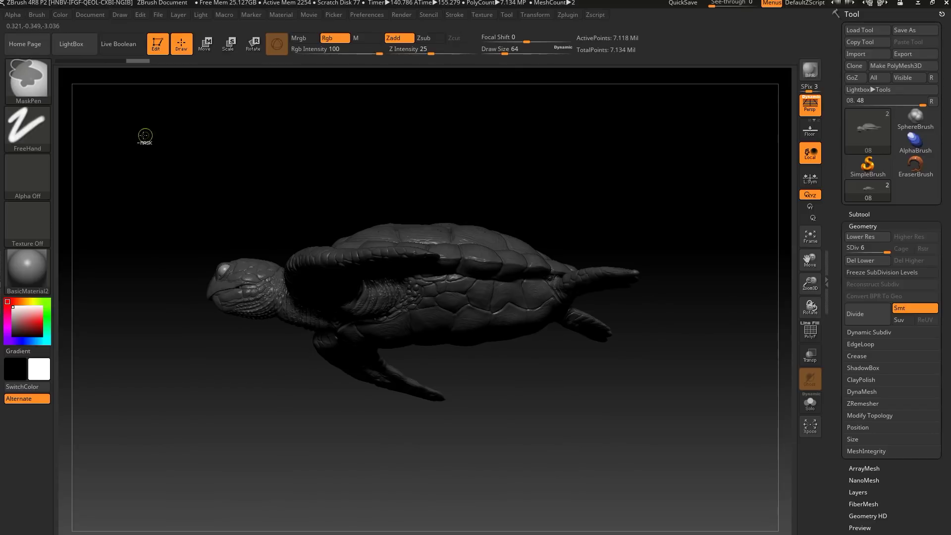
pyautogui.keyDown('ctrl'); pyautogui.moveTo(145, 136); pyautogui.dragTo(664, 402); pyautogui.keyUp('ctrl')
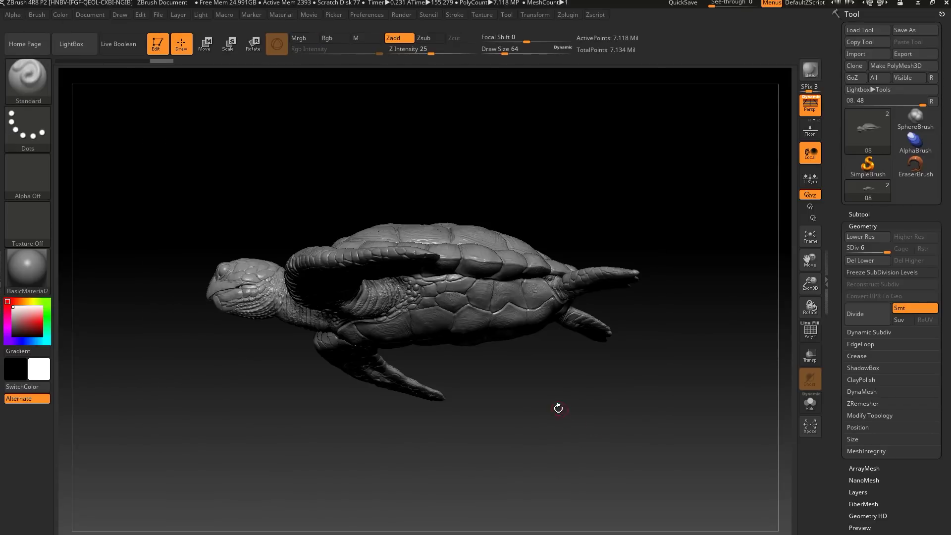
pyautogui.moveTo(568, 421)
pyautogui.mouseDown()
pyautogui.moveTo(575, 446)
pyautogui.moveTo(578, 436)
pyautogui.moveTo(347, 473)
pyautogui.moveTo(673, 438)
pyautogui.moveTo(575, 467)
pyautogui.moveTo(527, 466)
pyautogui.moveTo(521, 488)
pyautogui.mouseUp()
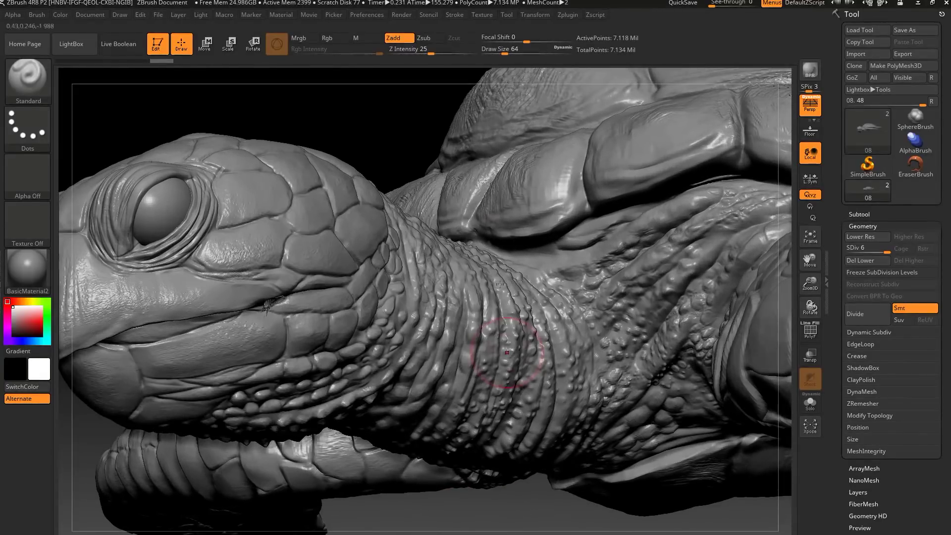
pyautogui.moveTo(400, 97); pyautogui.dragTo(417, 159)
pyautogui.keyDown('alt'); pyautogui.moveTo(254, 128); pyautogui.dragTo(422, 96); pyautogui.keyUp('alt')
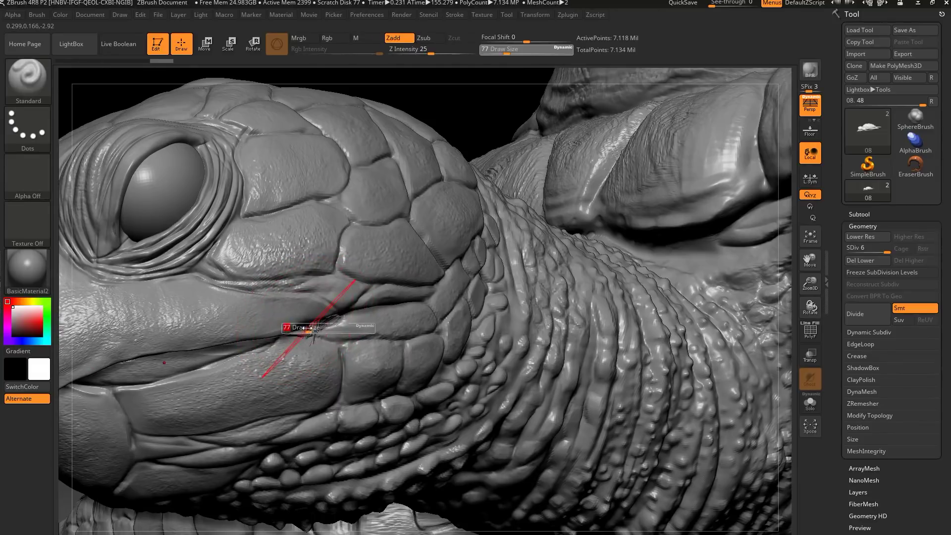
pyautogui.moveTo(312, 315)
pyautogui.mouseDown()
pyautogui.moveTo(174, 351)
pyautogui.moveTo(176, 528)
pyautogui.mouseUp()
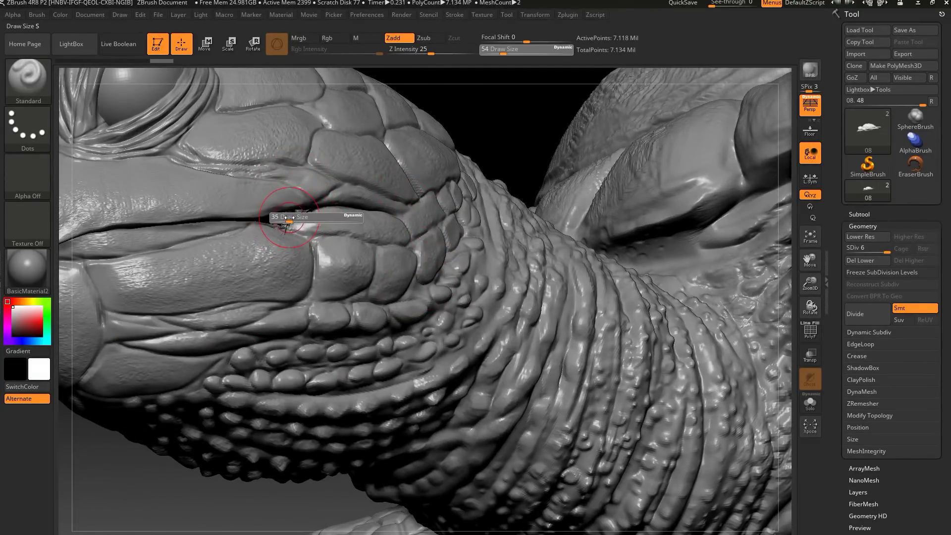
# - Lower the turtle to subdivision level 4 and examine its head, shell and front flipper
pyautogui.hotkey('shift', 'd')
pyautogui.hotkey('shift', 'd')
pyautogui.press('shift')
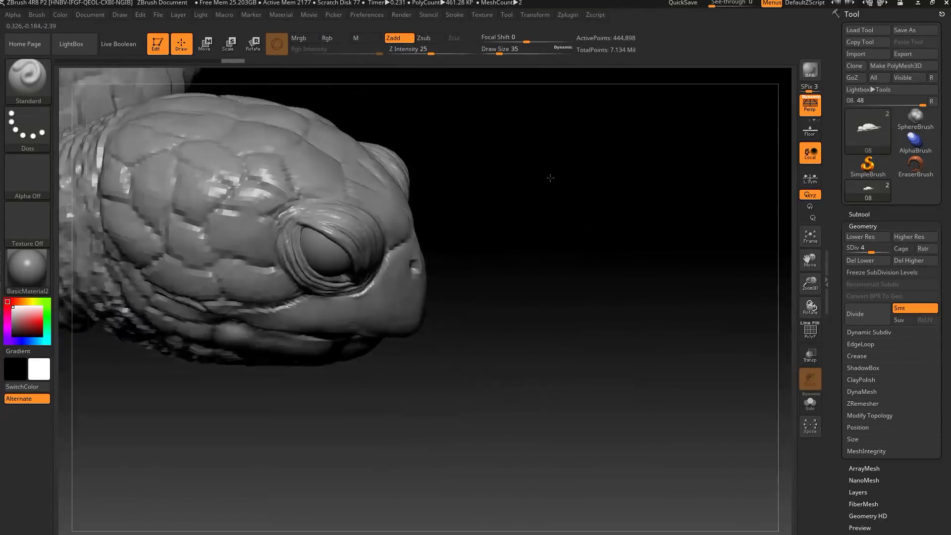
pyautogui.moveTo(551, 178); pyautogui.dragTo(695, 175)
pyautogui.hotkey('ctrl', 'd')
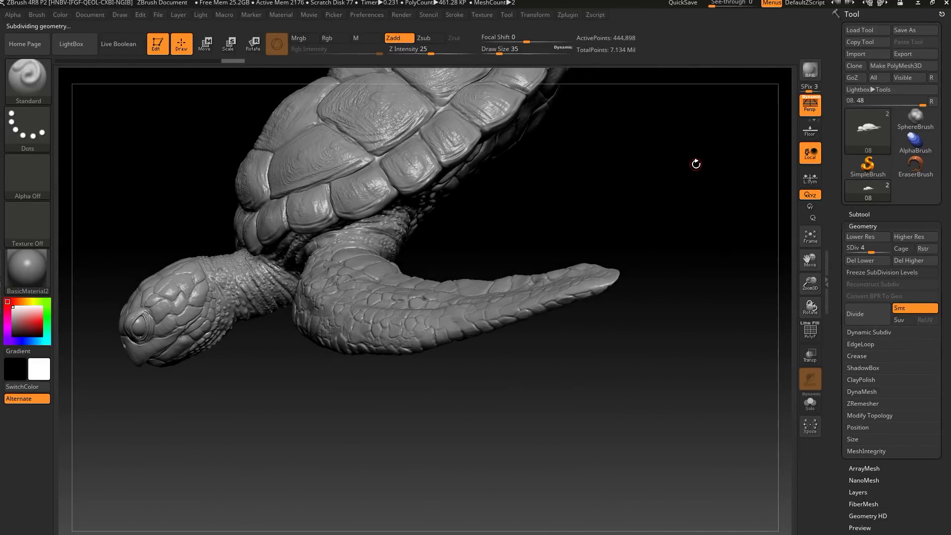
# - Inspect the turtle's wireframe topology at subdivision level 1 and isolate subtool 08 with Solo
pyautogui.moveTo(886, 252); pyautogui.dragTo(849, 253)
pyautogui.click(811, 331)
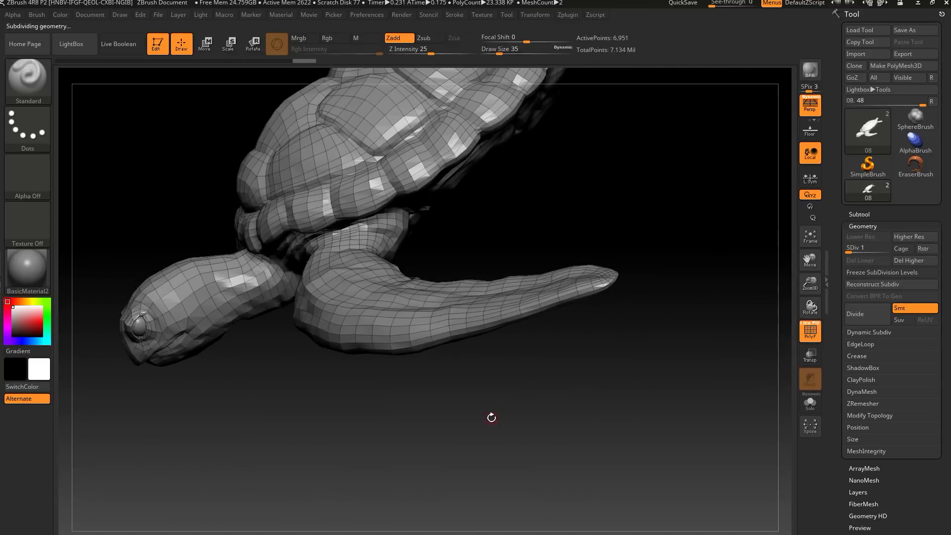
pyautogui.moveTo(493, 416); pyautogui.dragTo(774, 345)
pyautogui.click(815, 407)
pyautogui.moveTo(582, 381)
pyautogui.keyDown('alt'); pyautogui.mouseDown()
pyautogui.moveTo(572, 459)
pyautogui.moveTo(425, 418)
pyautogui.moveTo(418, 410)
pyautogui.moveTo(531, 430)
pyautogui.moveTo(495, 397)
pyautogui.moveTo(458, 385)
pyautogui.moveTo(378, 436)
pyautogui.moveTo(349, 396)
pyautogui.moveTo(545, 426)
pyautogui.mouseUp(); pyautogui.keyUp('alt')
pyautogui.hotkey('shift', 'f')
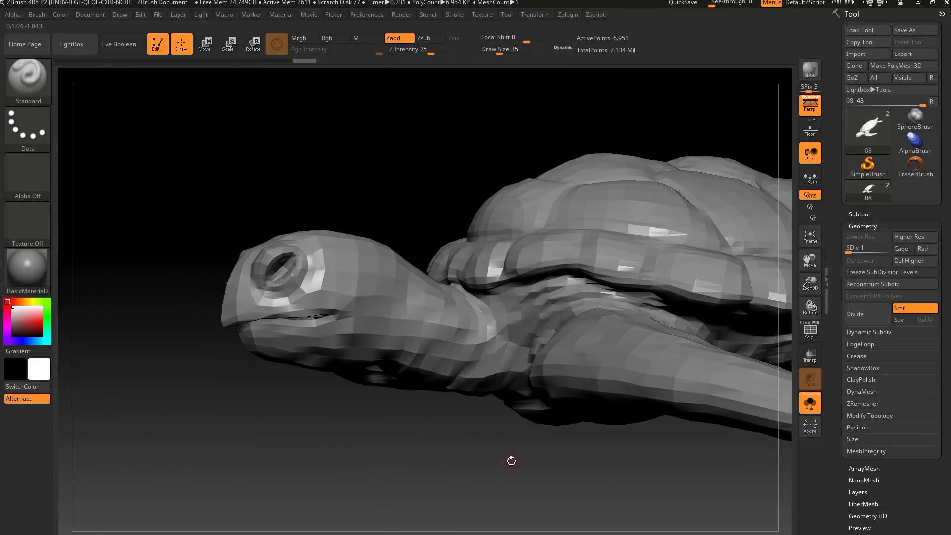
# - Raise the isolated turtle to subdivision level 5
pyautogui.press('d')
pyautogui.press('d')
pyautogui.press('d')
pyautogui.press('d')
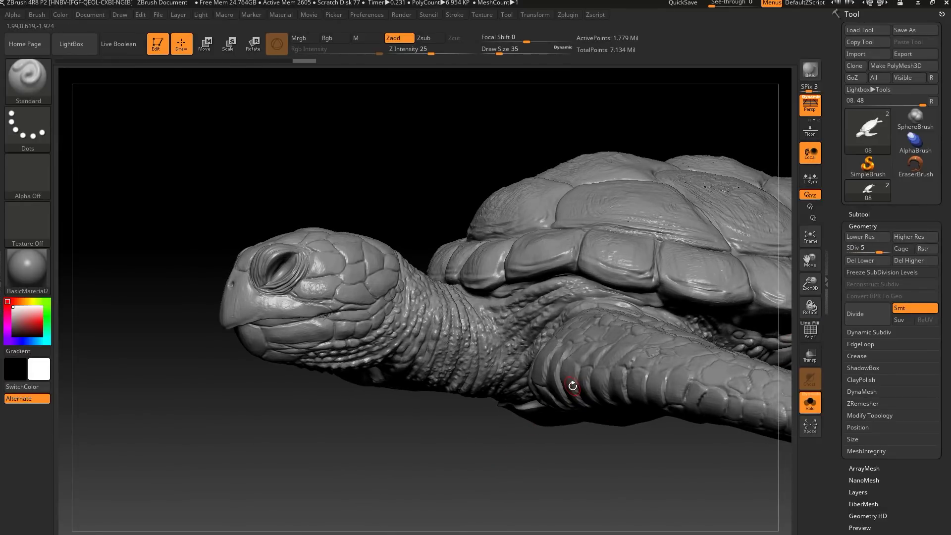
# - Show the projection settings for subtool 08 and examine the whole turtle from above
pyautogui.click(859, 214)
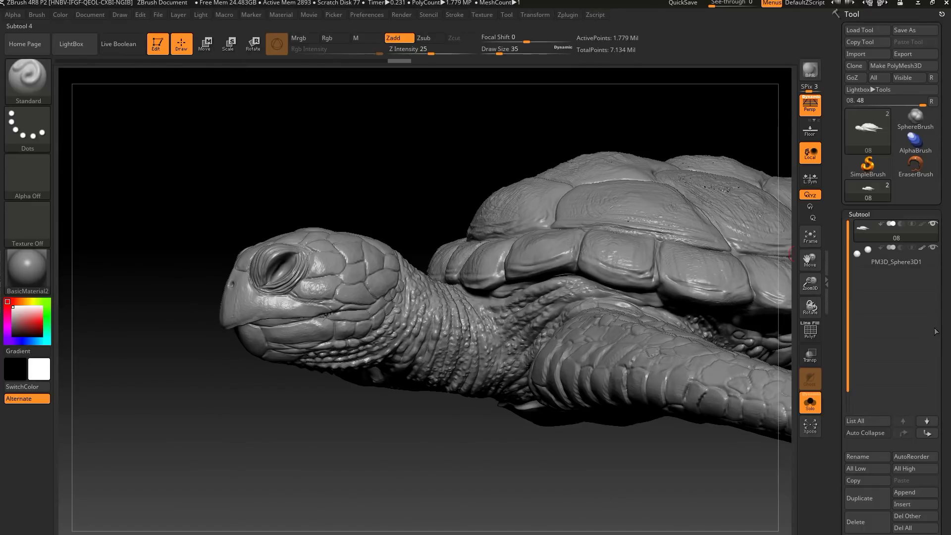
pyautogui.scroll(-3, 879, 443)
pyautogui.click(857, 474)
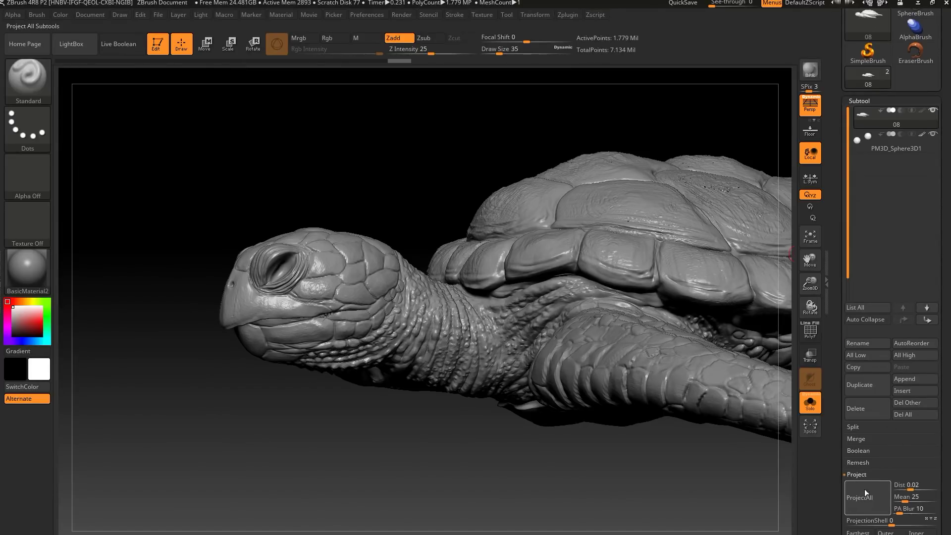
pyautogui.moveTo(559, 470); pyautogui.dragTo(604, 368)
pyautogui.moveTo(605, 315); pyautogui.dragTo(610, 407)
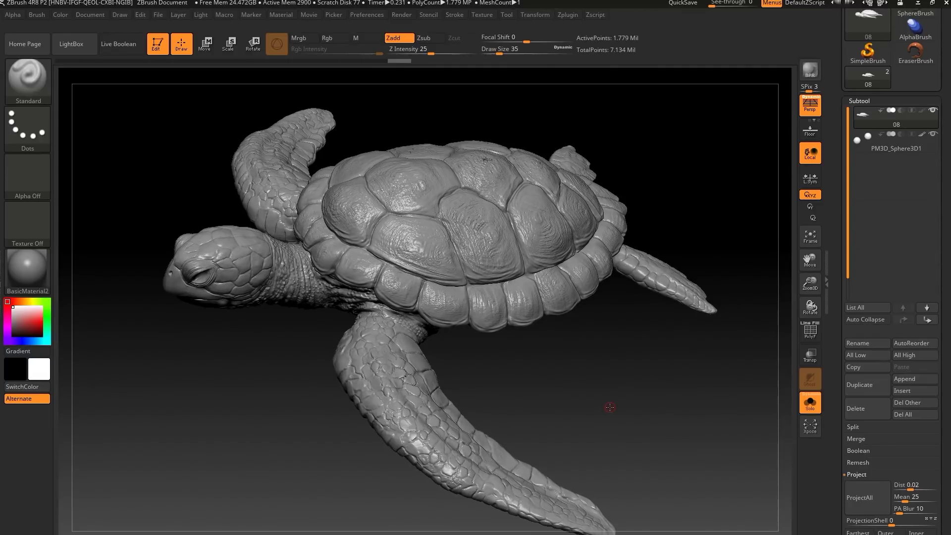